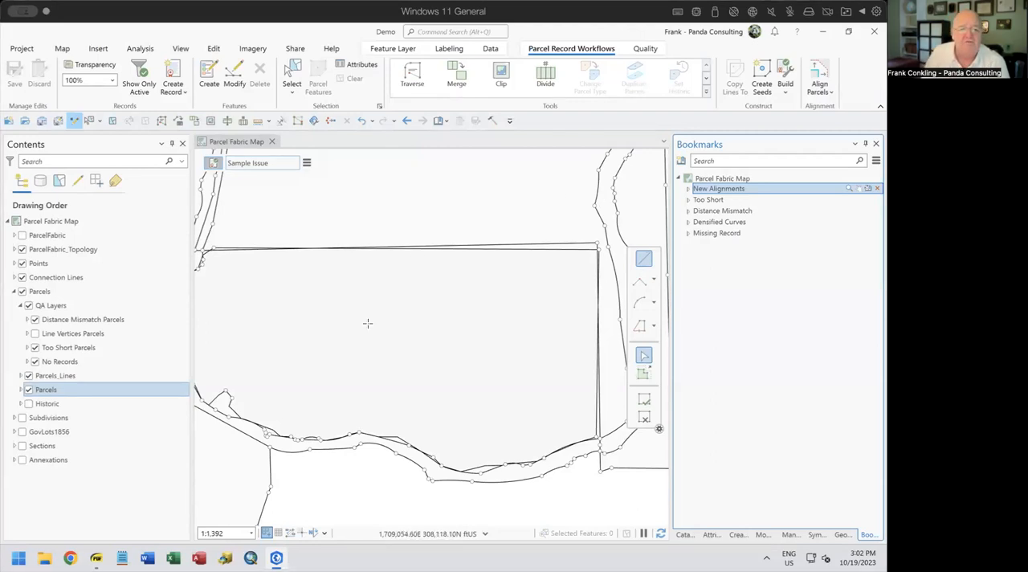
Select all features belonging to the active record Sample Issue
{"action": "scroll", "coordinate": [411, 299], "scroll_direction": "up", "scroll_amount": 2}
{"action": "scroll", "coordinate": [410, 299], "scroll_direction": "down", "scroll_amount": 5}
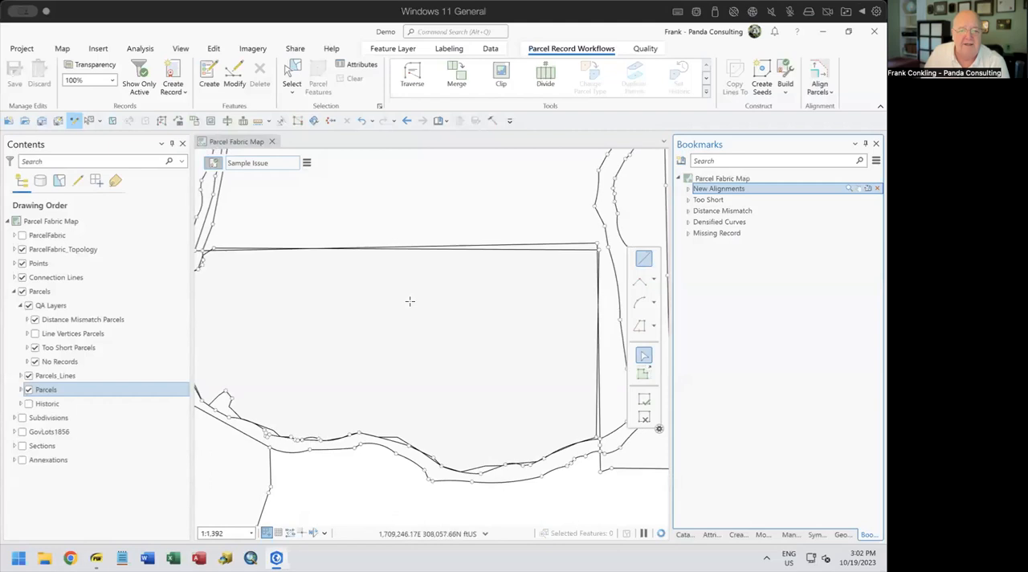
{"action": "scroll", "coordinate": [409, 300], "scroll_direction": "up", "scroll_amount": 2}
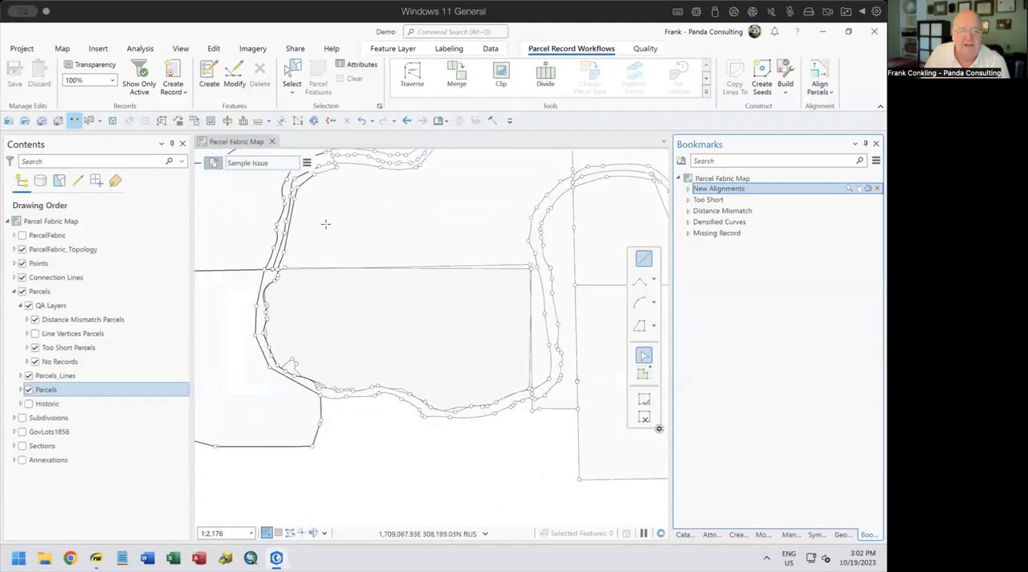
{"action": "left_click", "coordinate": [308, 162]}
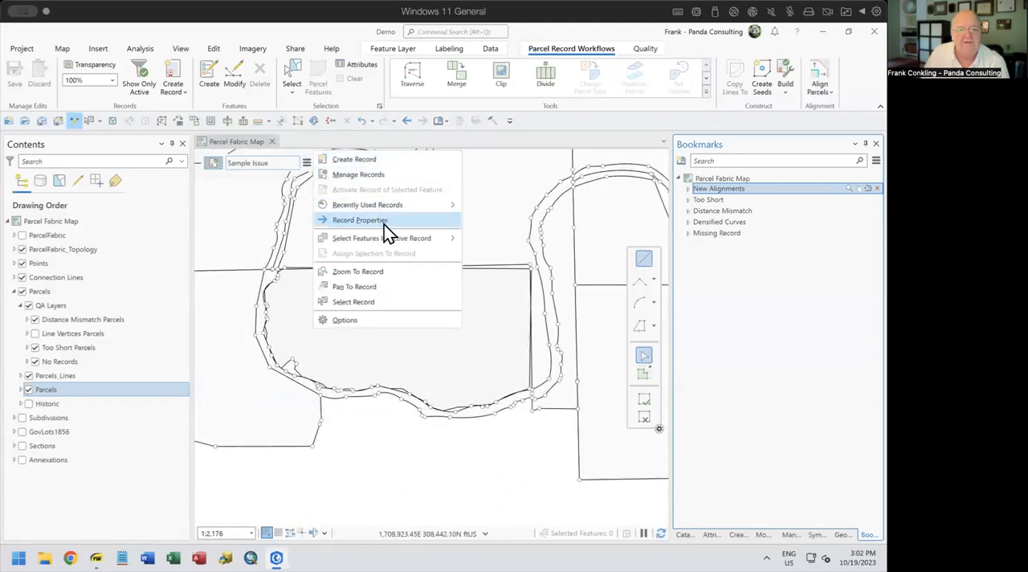
{"action": "mouse_move", "coordinate": [381, 239]}
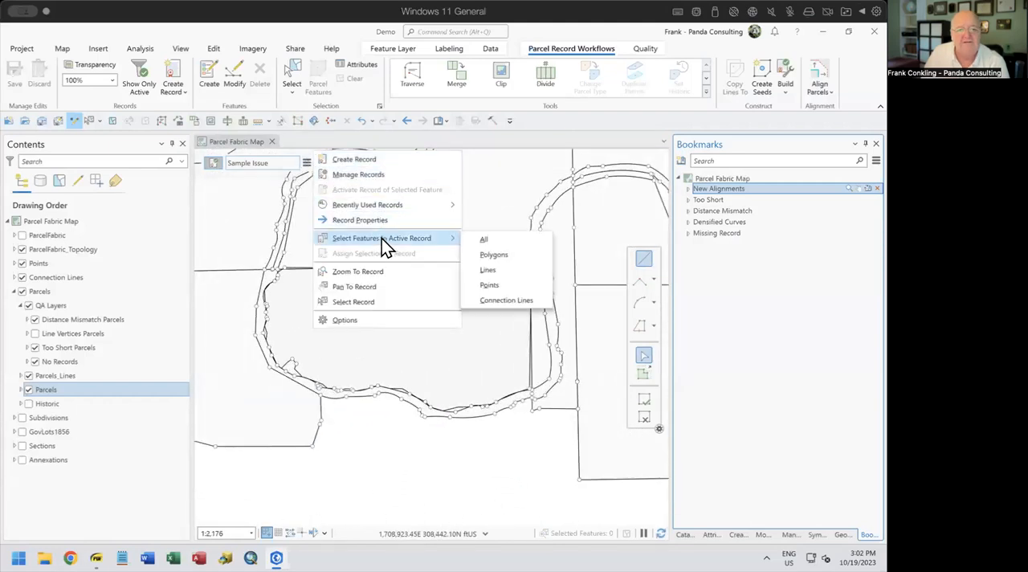
{"action": "left_click", "coordinate": [487, 241]}
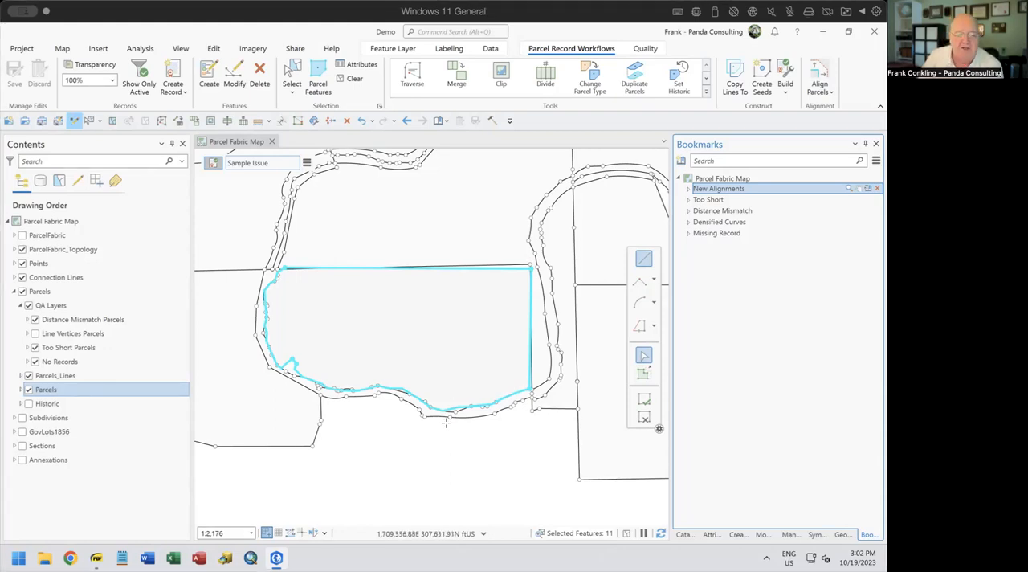
Examine how the new parcel's southern boundary overlaps and deviates from the existing parcel lines
{"action": "scroll", "coordinate": [447, 423], "scroll_direction": "up", "scroll_amount": 5}
{"action": "left_click_drag", "start_coordinate": [492, 430], "coordinate": [421, 365]}
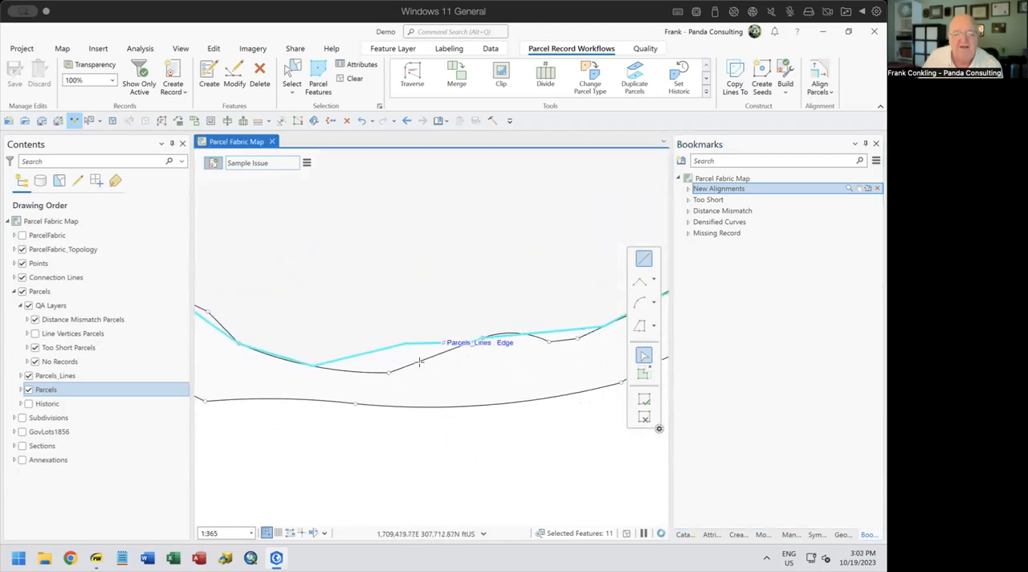
{"action": "left_click_drag", "start_coordinate": [269, 355], "coordinate": [487, 394]}
{"action": "scroll", "coordinate": [333, 336], "scroll_direction": "down", "scroll_amount": 1}
{"action": "scroll", "coordinate": [334, 336], "scroll_direction": "down", "scroll_amount": 3}
{"action": "scroll", "coordinate": [415, 289], "scroll_direction": "down", "scroll_amount": 2}
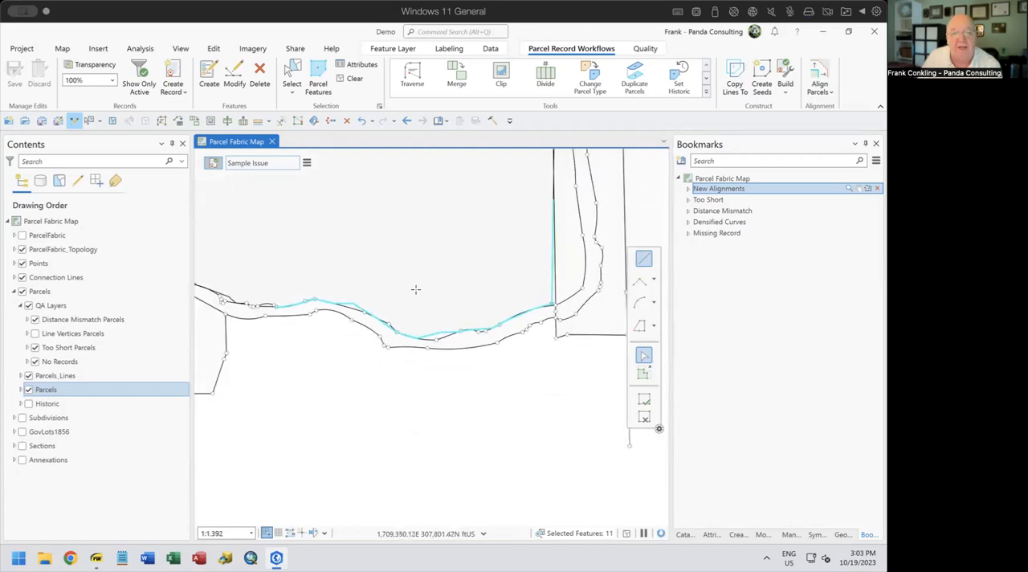
{"action": "left_click_drag", "start_coordinate": [422, 251], "coordinate": [476, 309]}
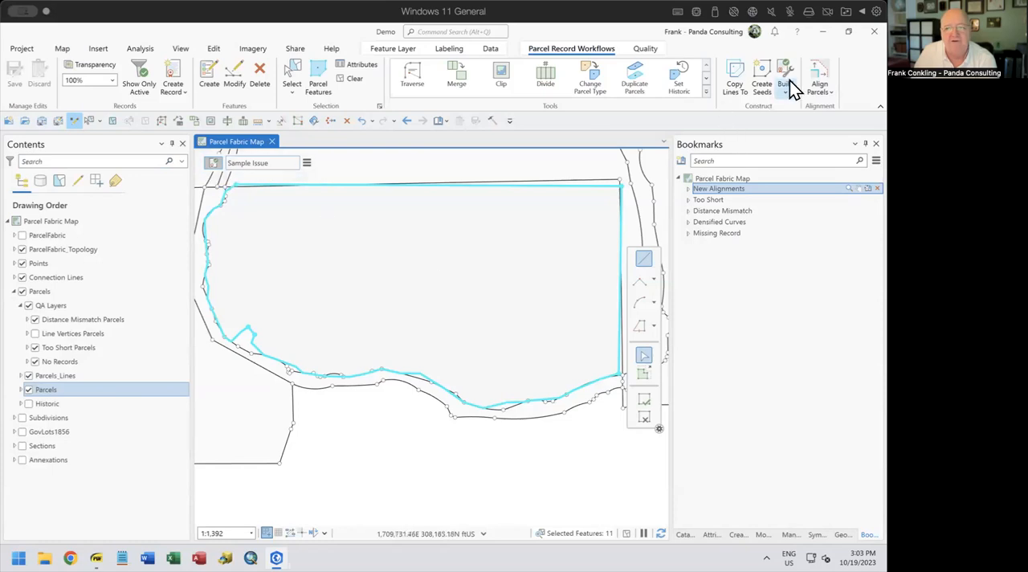
{"action": "left_click", "coordinate": [822, 80]}
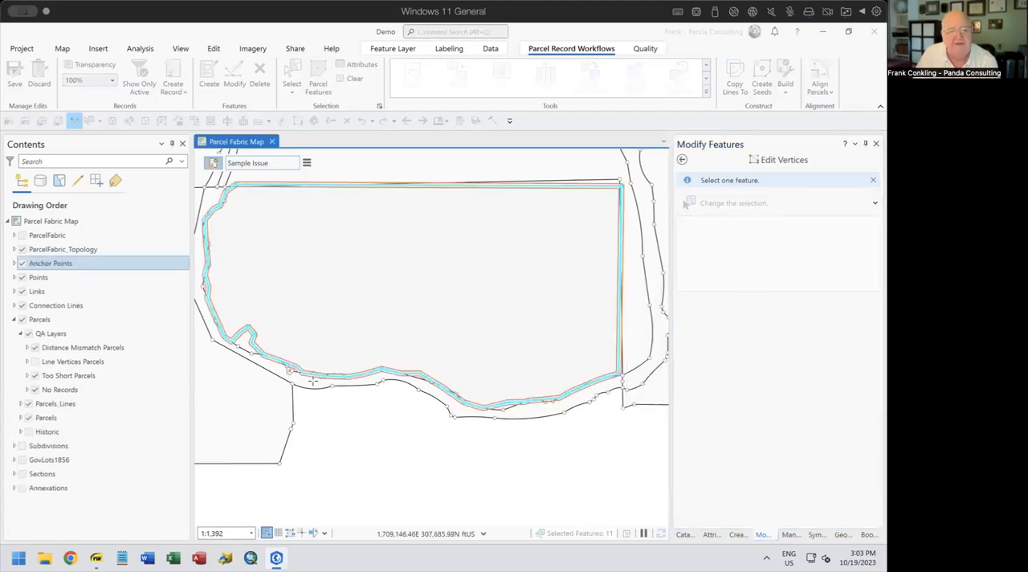
{"action": "left_click", "coordinate": [252, 358]}
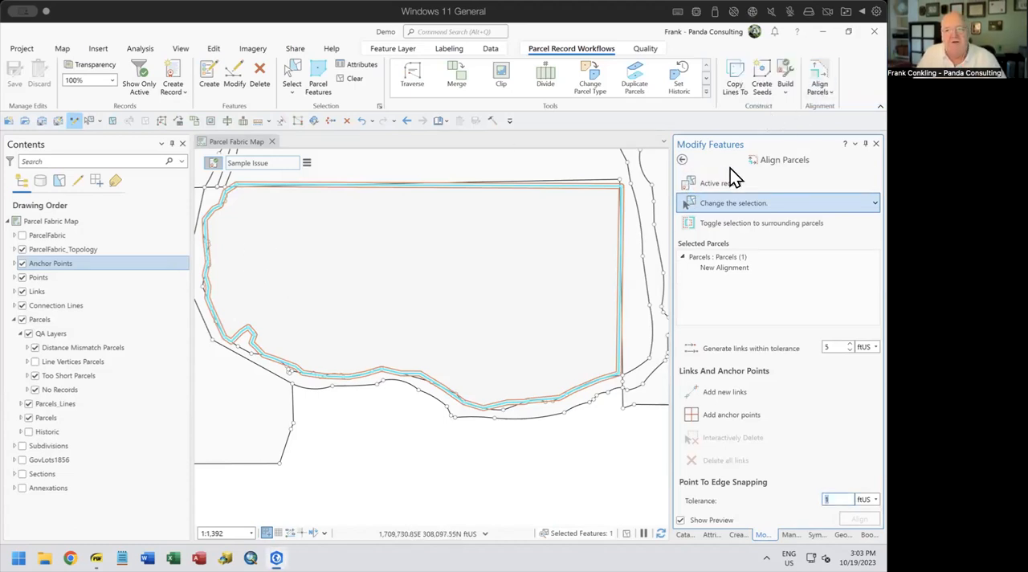
{"action": "left_click", "coordinate": [682, 159]}
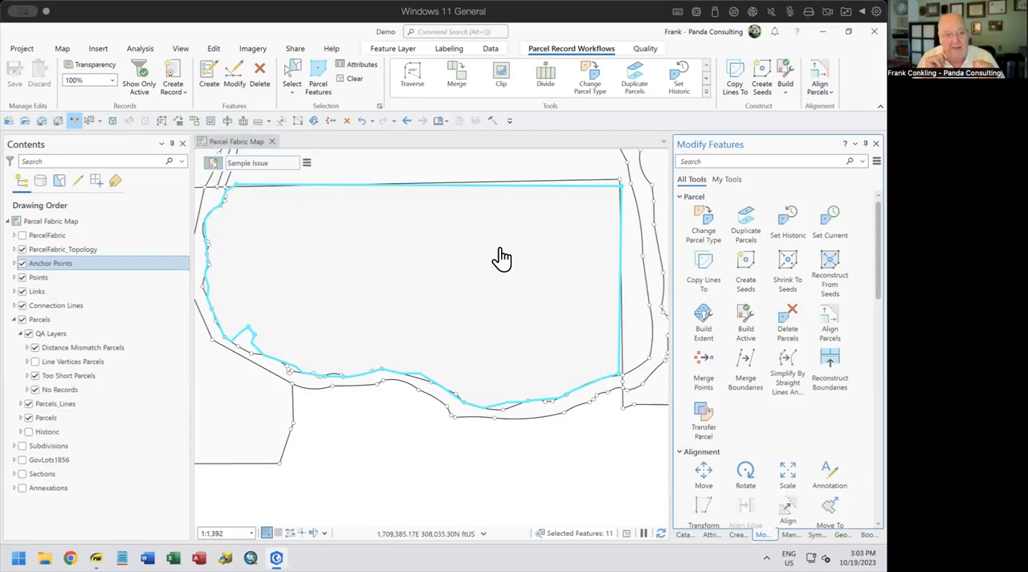
Clear the selection of the active record's features
{"action": "left_click", "coordinate": [648, 51]}
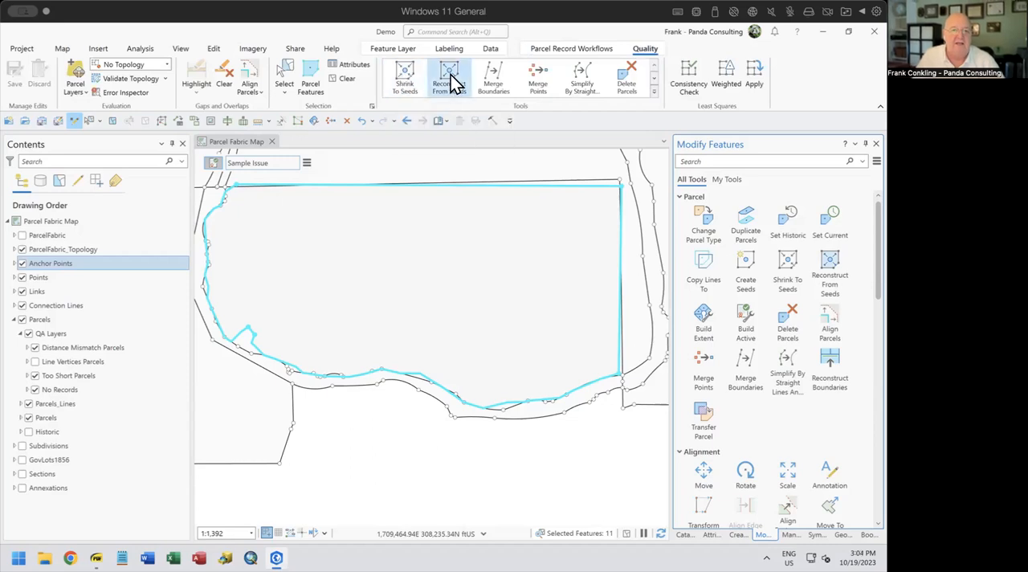
{"action": "scroll", "coordinate": [482, 191], "scroll_direction": "up", "scroll_amount": 2}
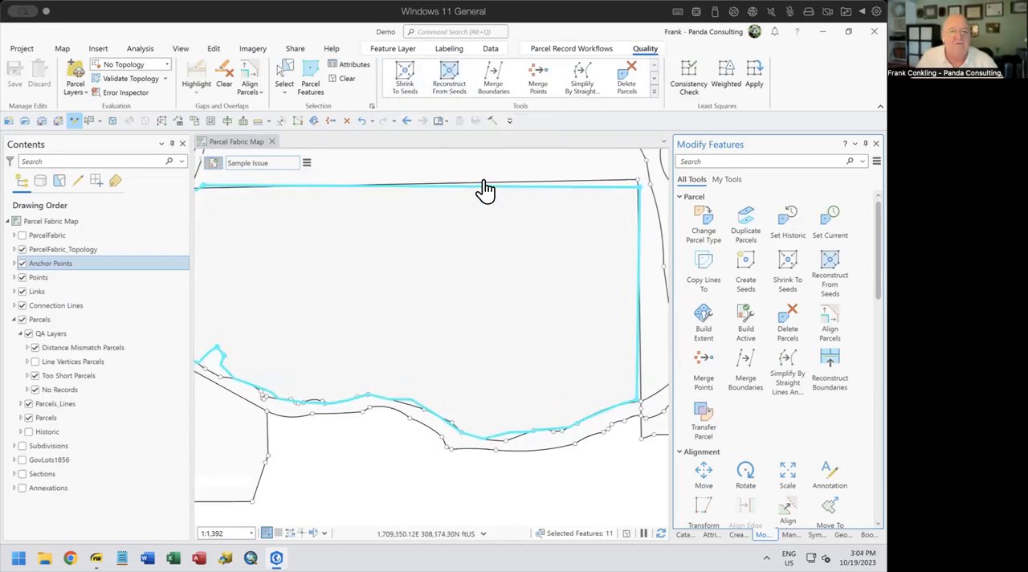
{"action": "scroll", "coordinate": [482, 190], "scroll_direction": "down", "scroll_amount": 6}
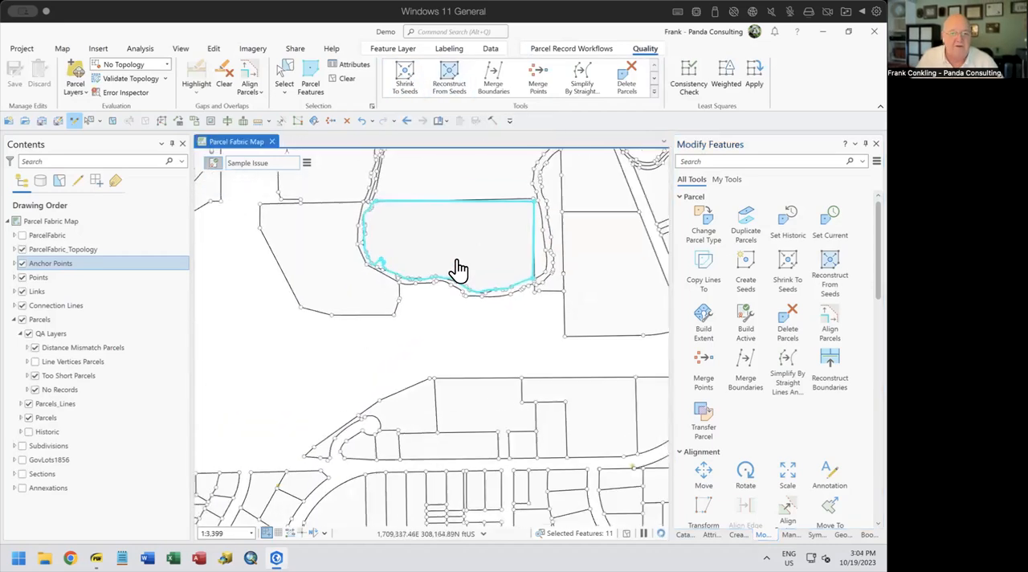
{"action": "left_click_drag", "start_coordinate": [453, 277], "coordinate": [432, 274]}
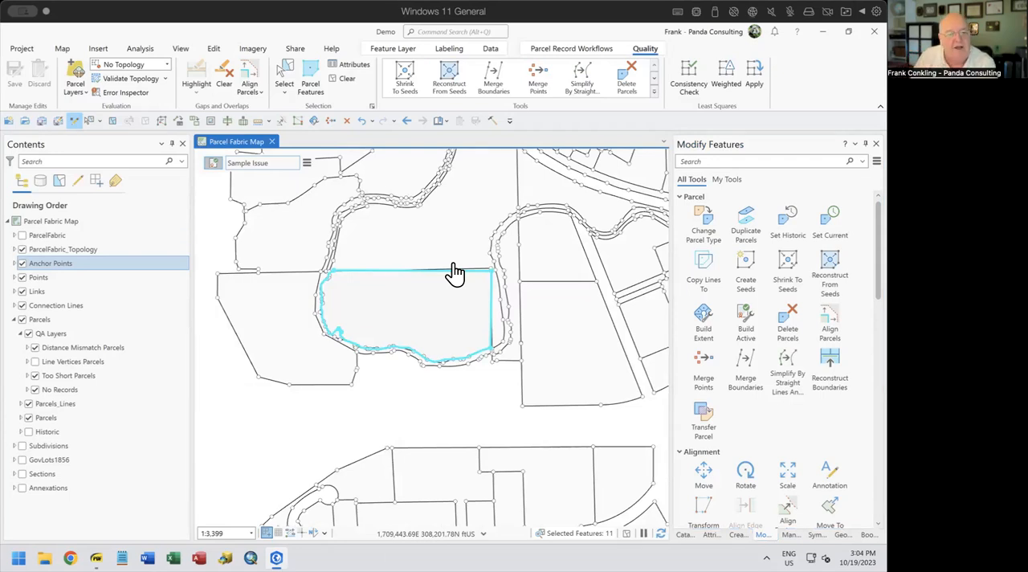
{"action": "left_click", "coordinate": [348, 80]}
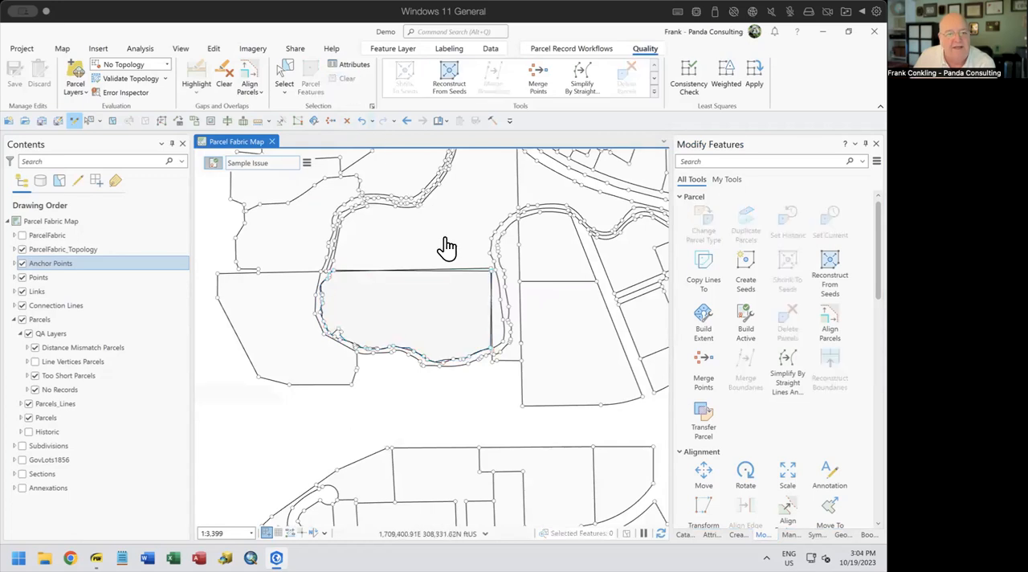
Select the two overlapping parcels, old and new alignment, at their shared northeast corner area
{"action": "left_click", "coordinate": [285, 76]}
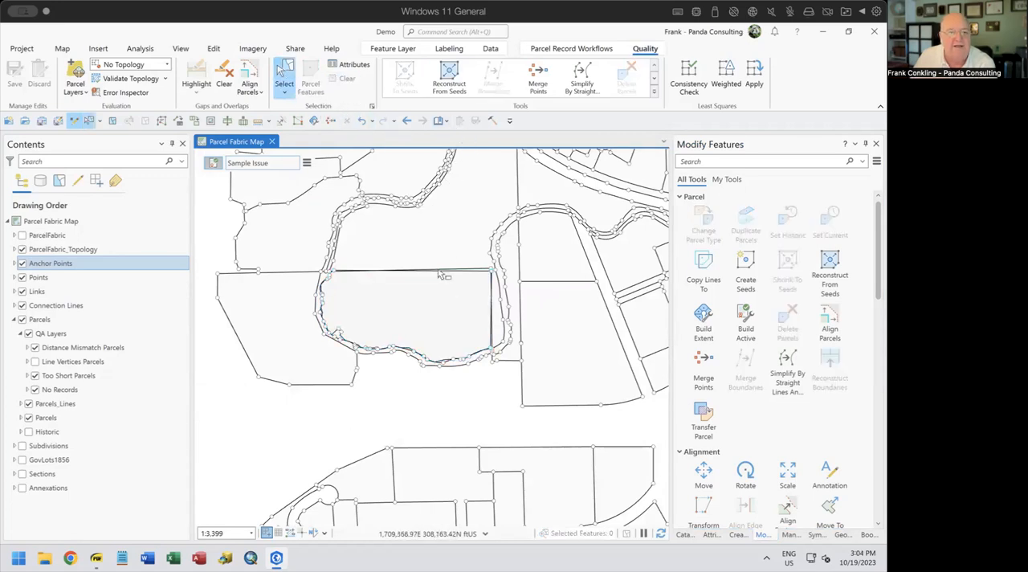
{"action": "left_click", "coordinate": [410, 240]}
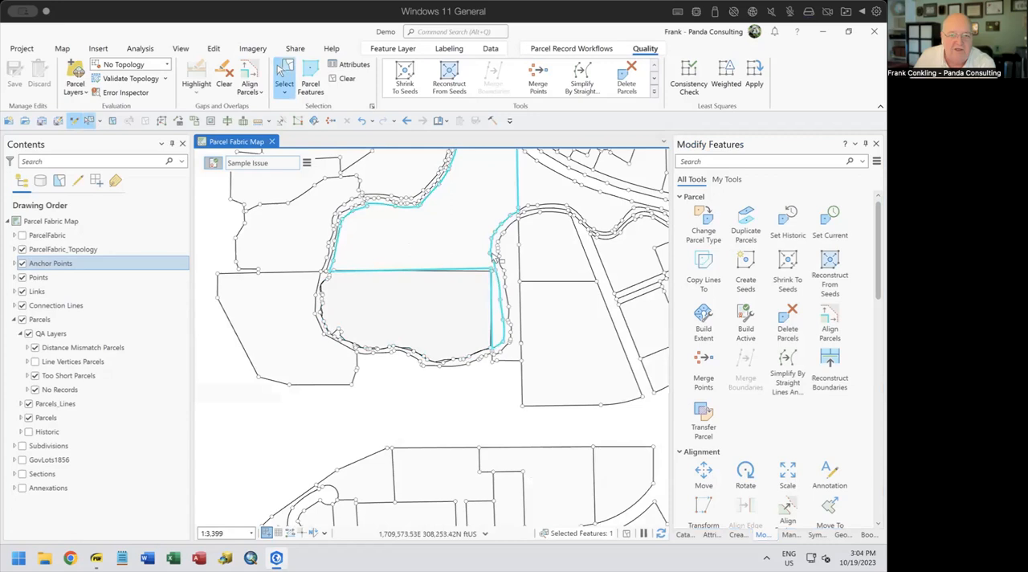
{"action": "scroll", "coordinate": [475, 294], "scroll_direction": "up", "scroll_amount": 2}
{"action": "scroll", "coordinate": [473, 291], "scroll_direction": "up", "scroll_amount": 5}
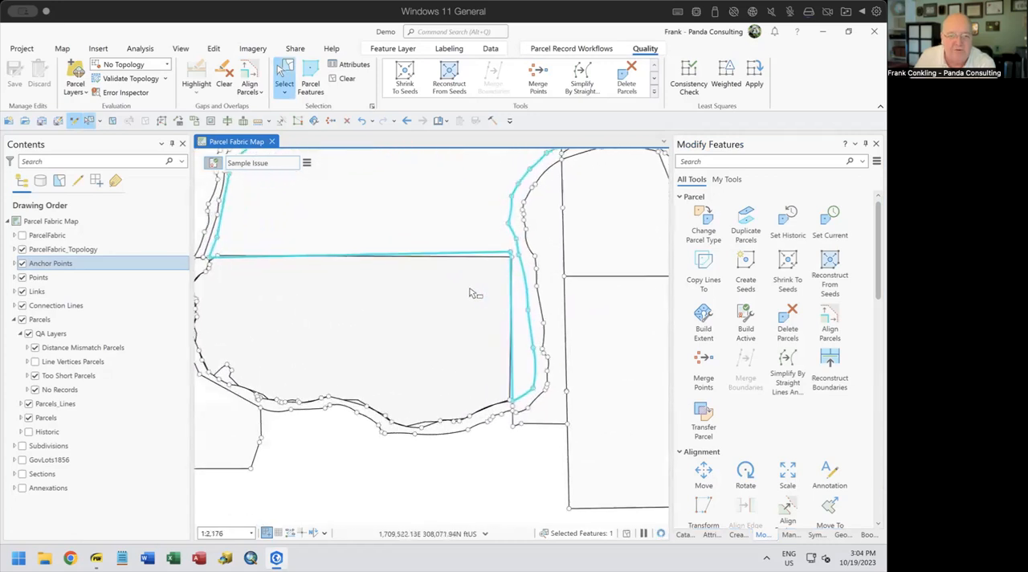
{"action": "left_click_drag", "start_coordinate": [480, 216], "coordinate": [504, 235]}
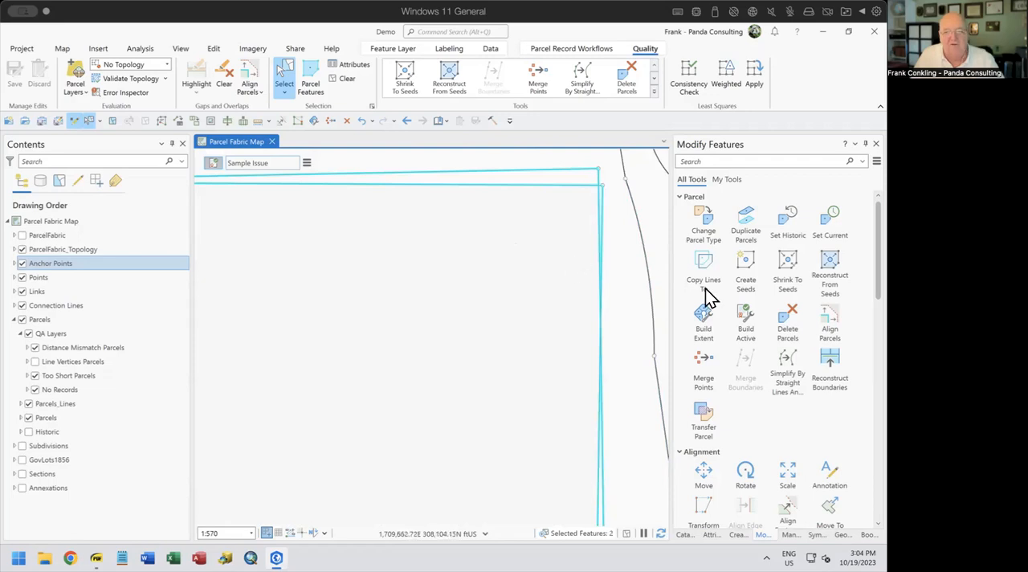
Remove the New Alignment parcel from the selection, leaving only the original parcel selected
{"action": "left_click", "coordinate": [712, 534]}
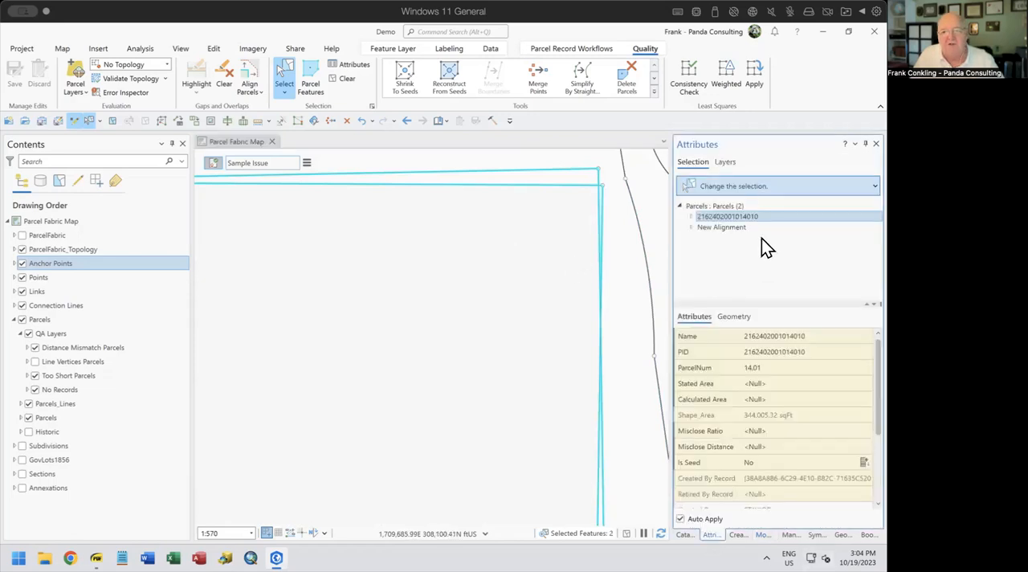
{"action": "left_click", "coordinate": [733, 228]}
{"action": "right_click", "coordinate": [731, 228]}
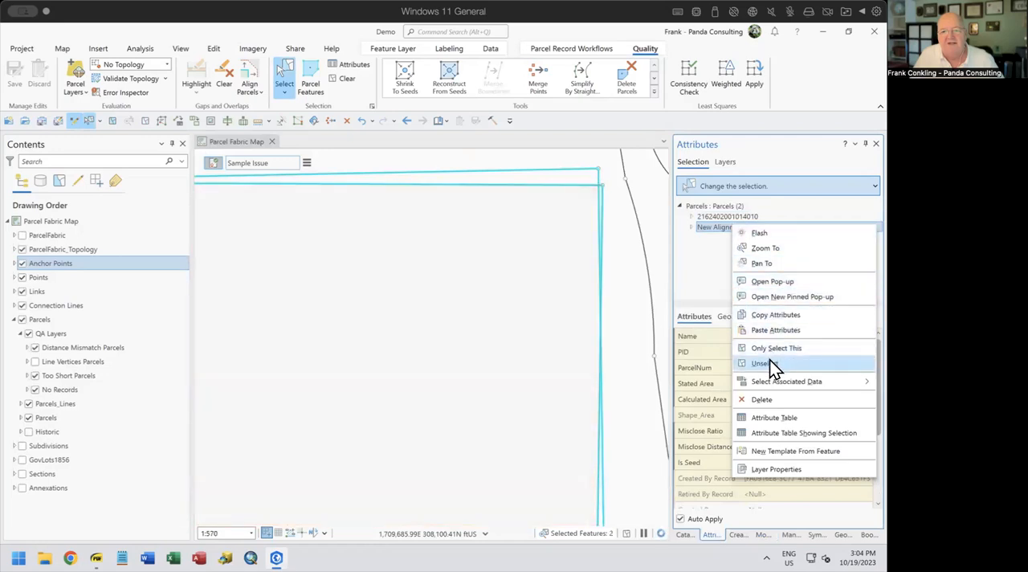
{"action": "left_click", "coordinate": [771, 363]}
Add the adjoining parcel to the north to the selection and shrink both selected parcels to seeds
{"action": "scroll", "coordinate": [561, 244], "scroll_direction": "up", "scroll_amount": 4}
{"action": "scroll", "coordinate": [563, 246], "scroll_direction": "down", "scroll_amount": 6}
{"action": "scroll", "coordinate": [561, 242], "scroll_direction": "down", "scroll_amount": 2}
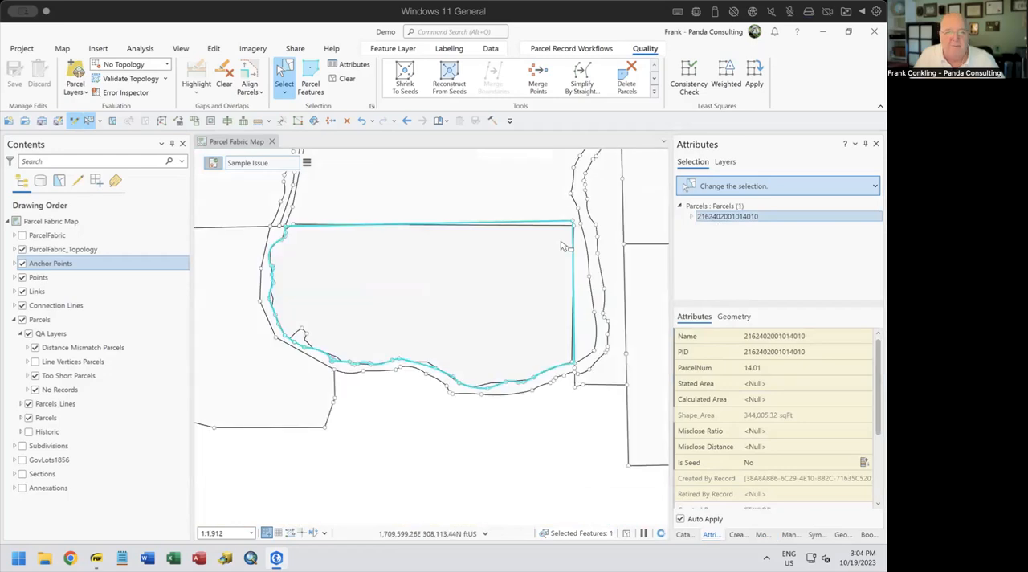
{"action": "left_click_drag", "start_coordinate": [503, 291], "coordinate": [513, 383]}
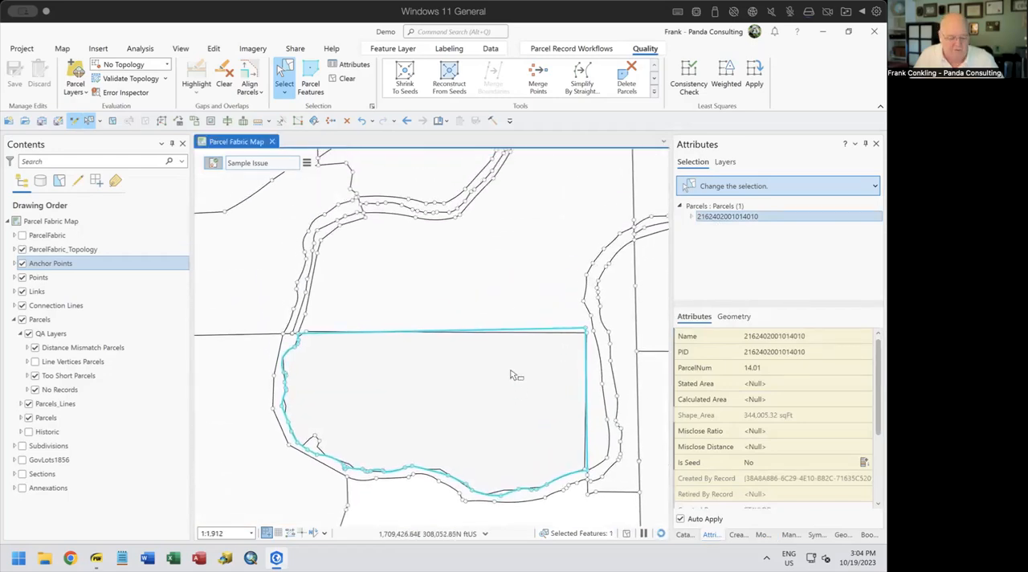
{"action": "left_click", "coordinate": [459, 277], "text": "shift"}
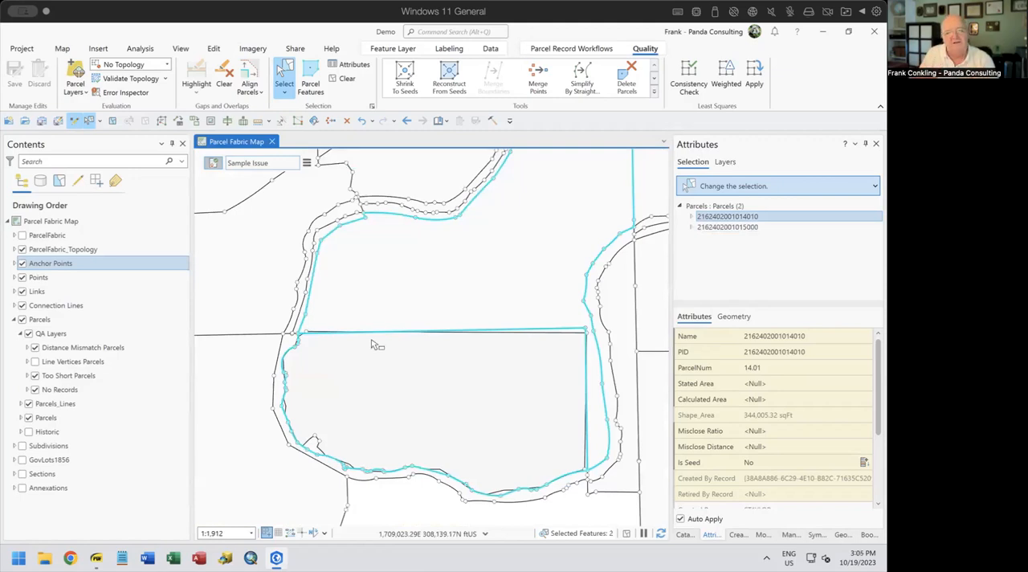
{"action": "left_click_drag", "start_coordinate": [370, 336], "coordinate": [354, 372]}
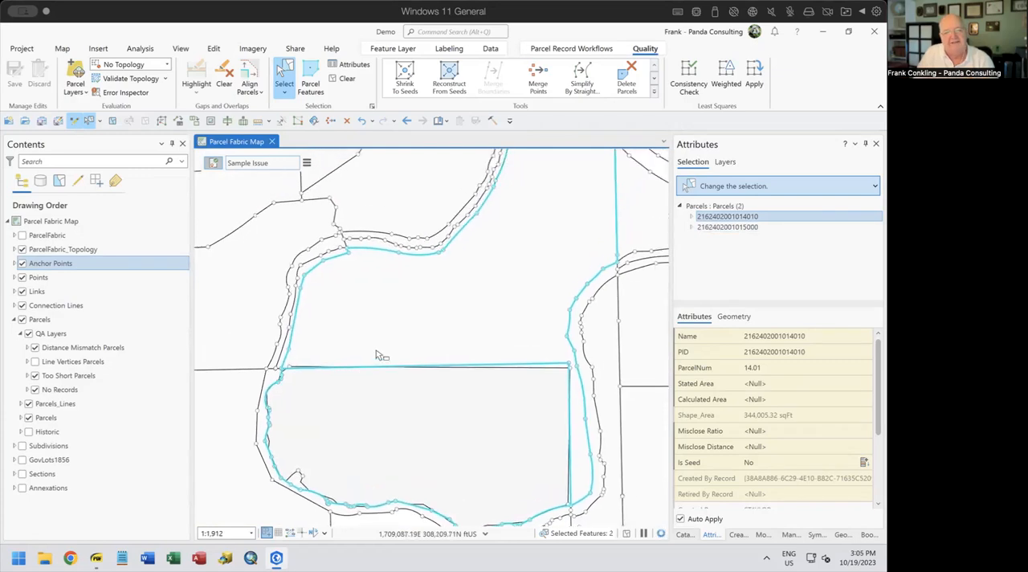
{"action": "scroll", "coordinate": [383, 354], "scroll_direction": "up", "scroll_amount": 2}
{"action": "scroll", "coordinate": [383, 354], "scroll_direction": "down", "scroll_amount": 4}
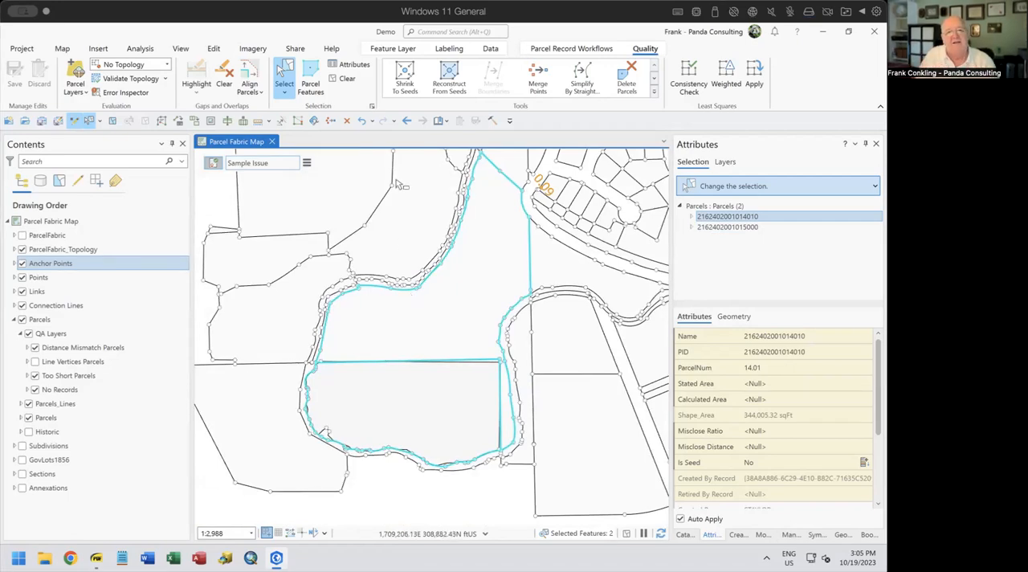
{"action": "left_click", "coordinate": [405, 76]}
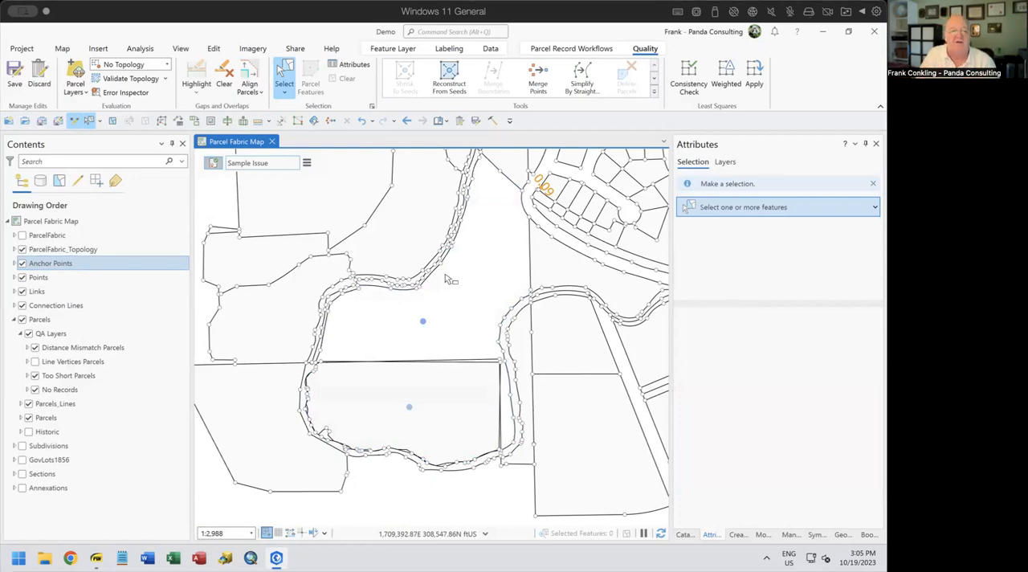
Select the original parcel's northeast corner point with its two connected boundary lines, and review both lines' attributes
{"action": "scroll", "coordinate": [498, 388], "scroll_direction": "down", "scroll_amount": 2}
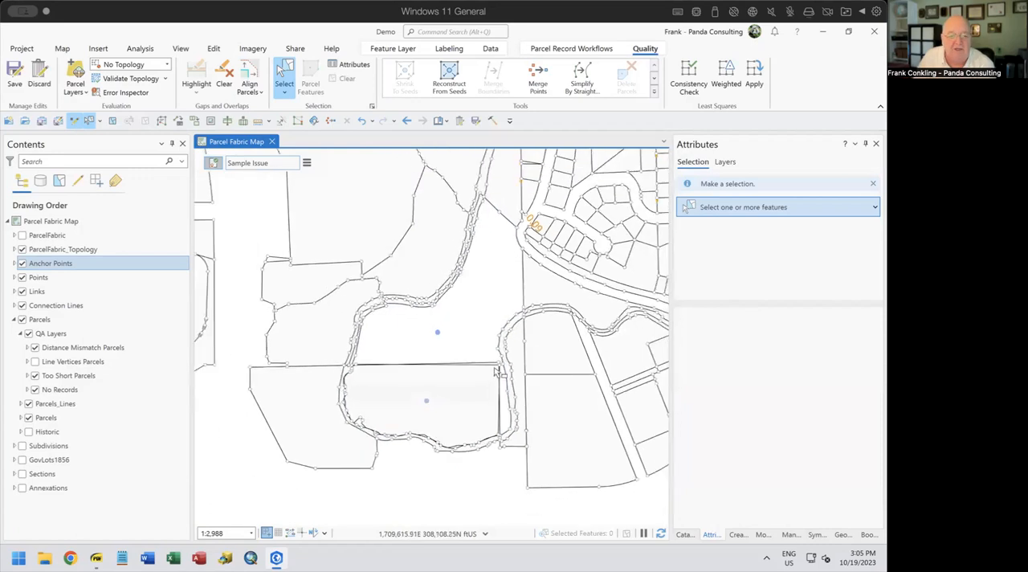
{"action": "scroll", "coordinate": [494, 381], "scroll_direction": "up", "scroll_amount": 5}
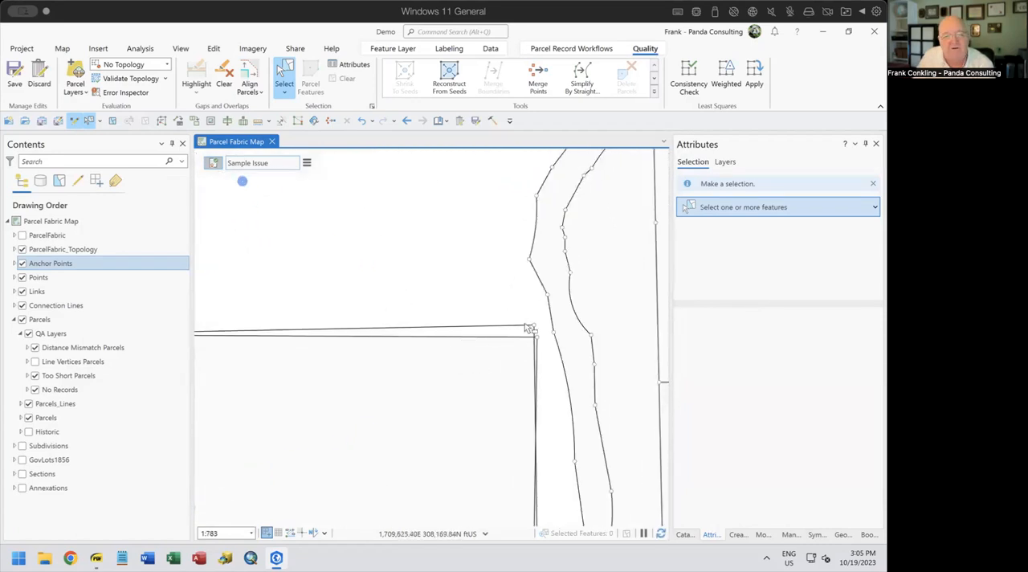
{"action": "left_click_drag", "start_coordinate": [519, 320], "coordinate": [540, 333]}
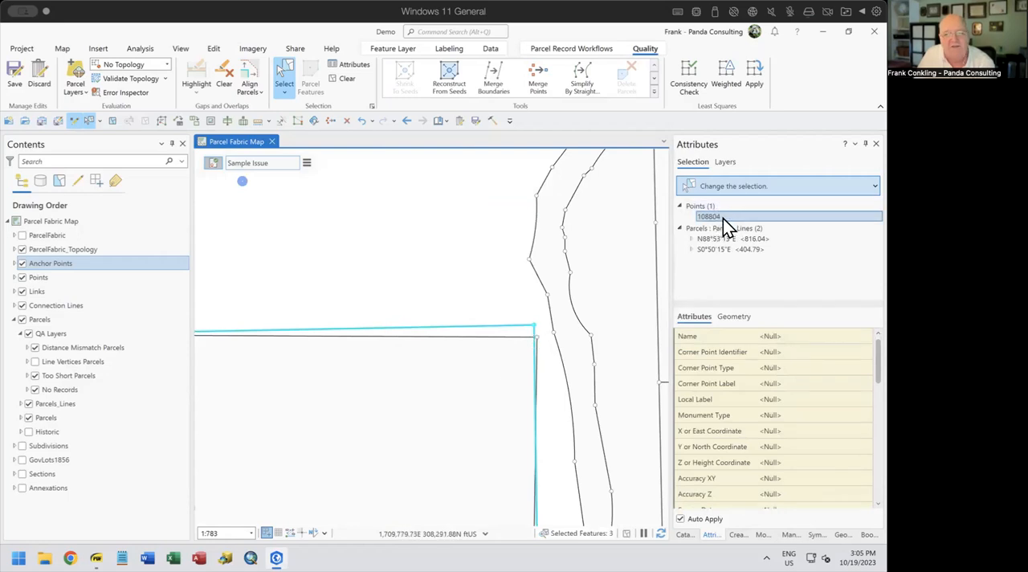
{"action": "left_click", "coordinate": [733, 239]}
{"action": "left_click", "coordinate": [731, 249], "text": "shift"}
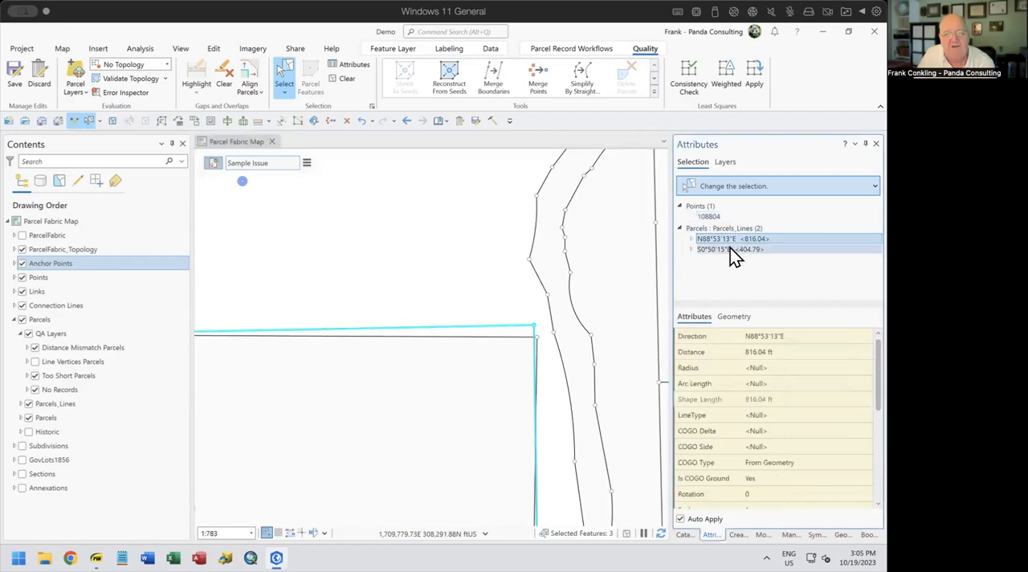
{"action": "left_click", "coordinate": [731, 250]}
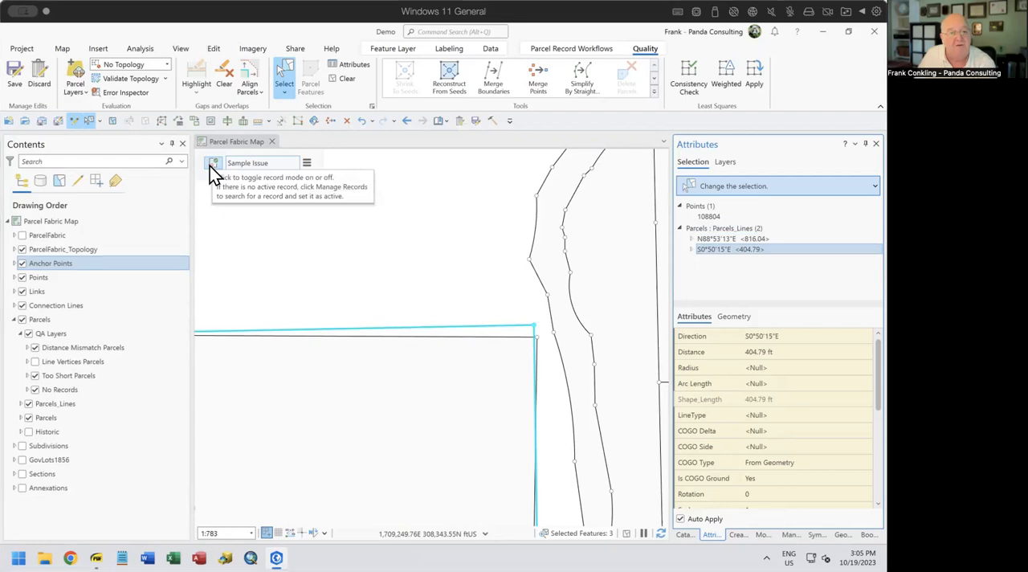
Turn off record mode and delete the selected northeast corner point and its two old boundary lines
{"action": "left_click", "coordinate": [212, 164]}
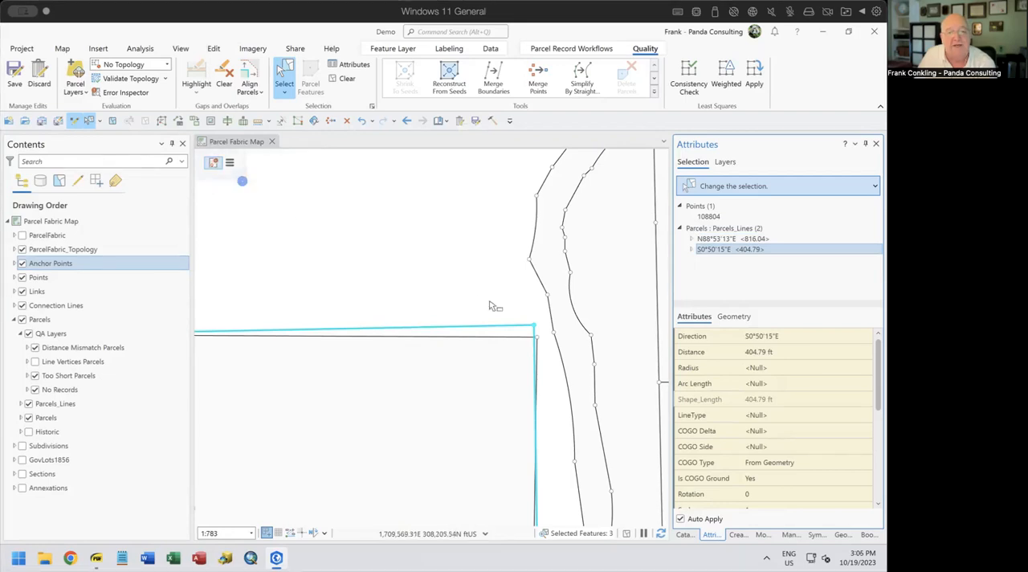
{"action": "left_click", "coordinate": [346, 121]}
{"action": "scroll", "coordinate": [415, 320], "scroll_direction": "down", "scroll_amount": 2}
{"action": "left_click_drag", "start_coordinate": [328, 321], "coordinate": [458, 330]}
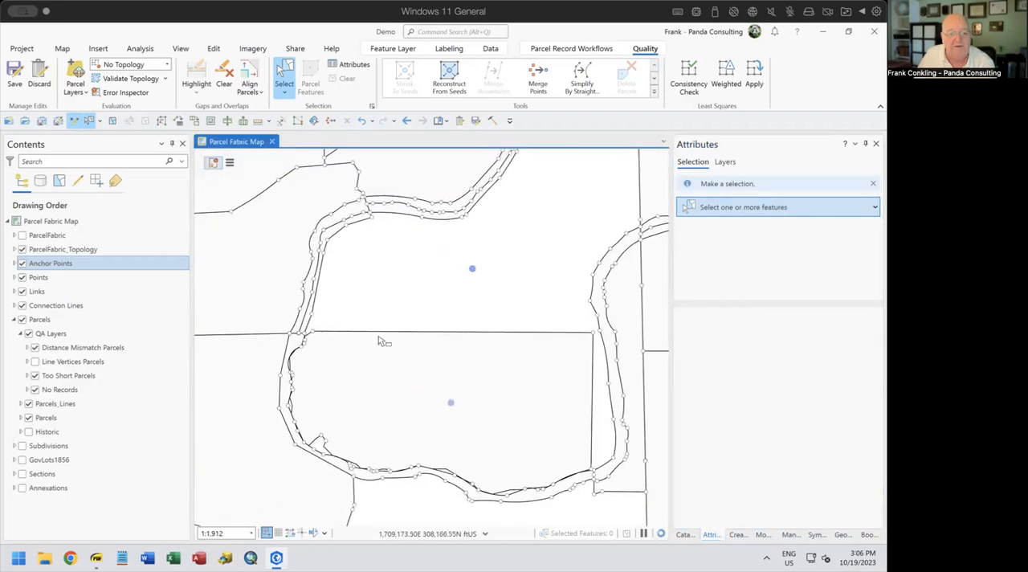
Examine the remaining boundary lines around the two seeds, from the northwest junction down to the southeast corner near the new alignment
{"action": "scroll", "coordinate": [298, 344], "scroll_direction": "up", "scroll_amount": 3}
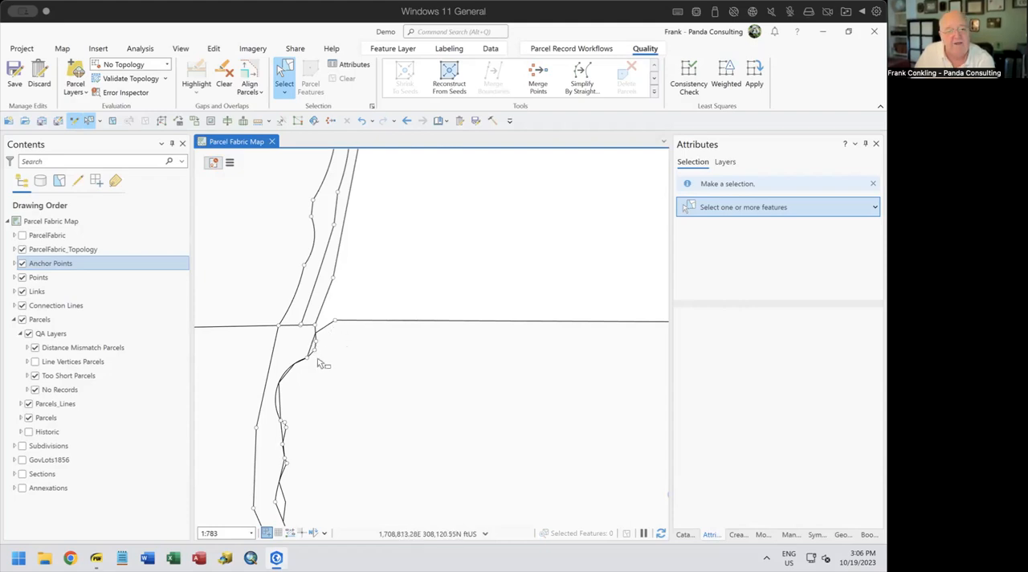
{"action": "left_click_drag", "start_coordinate": [397, 395], "coordinate": [375, 271]}
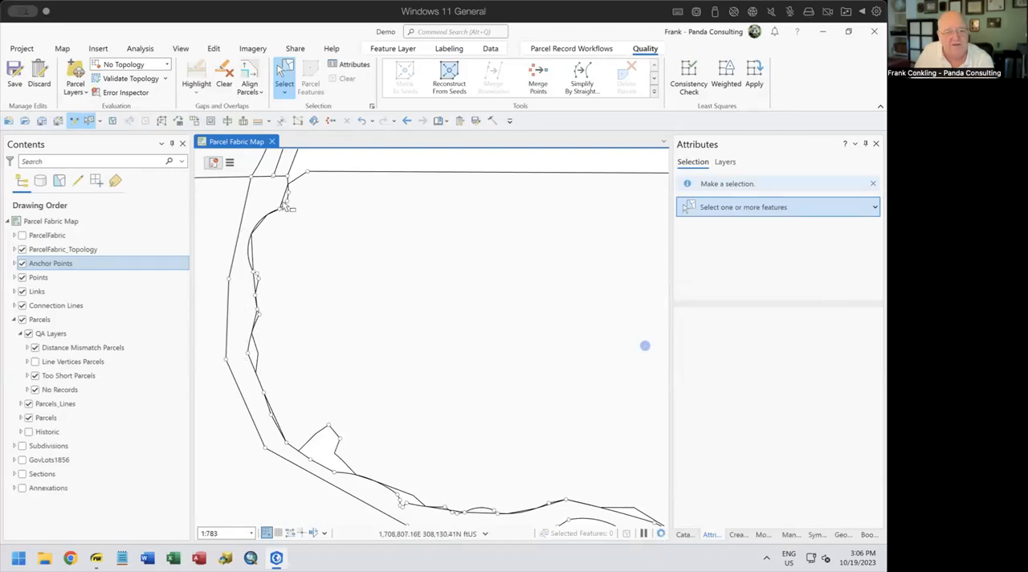
{"action": "left_click_drag", "start_coordinate": [574, 350], "coordinate": [522, 354]}
{"action": "scroll", "coordinate": [501, 356], "scroll_direction": "down", "scroll_amount": 2}
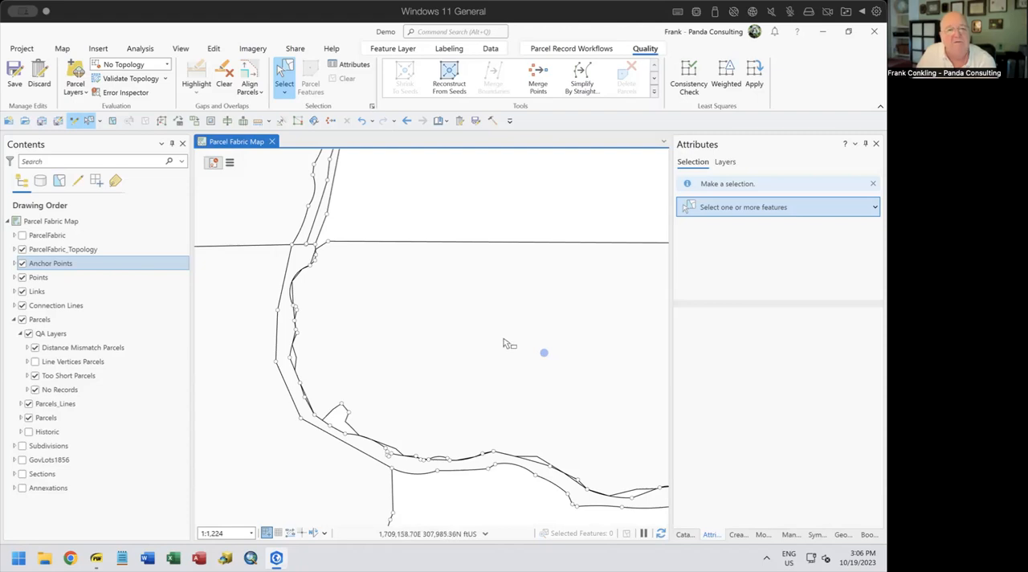
{"action": "left_click_drag", "start_coordinate": [514, 351], "coordinate": [451, 376]}
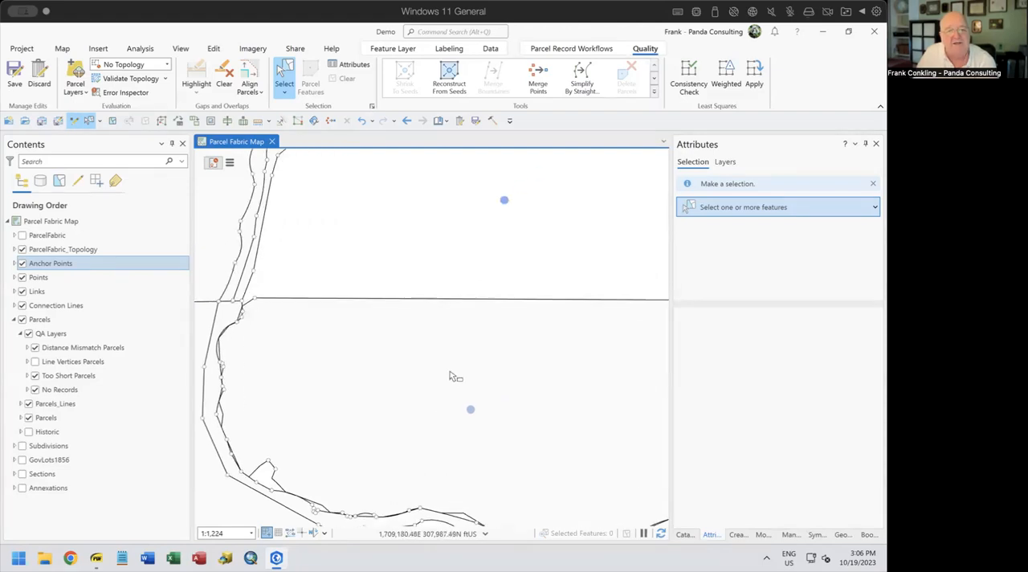
{"action": "left_click_drag", "start_coordinate": [551, 379], "coordinate": [306, 361]}
{"action": "scroll", "coordinate": [406, 409], "scroll_direction": "up", "scroll_amount": 2}
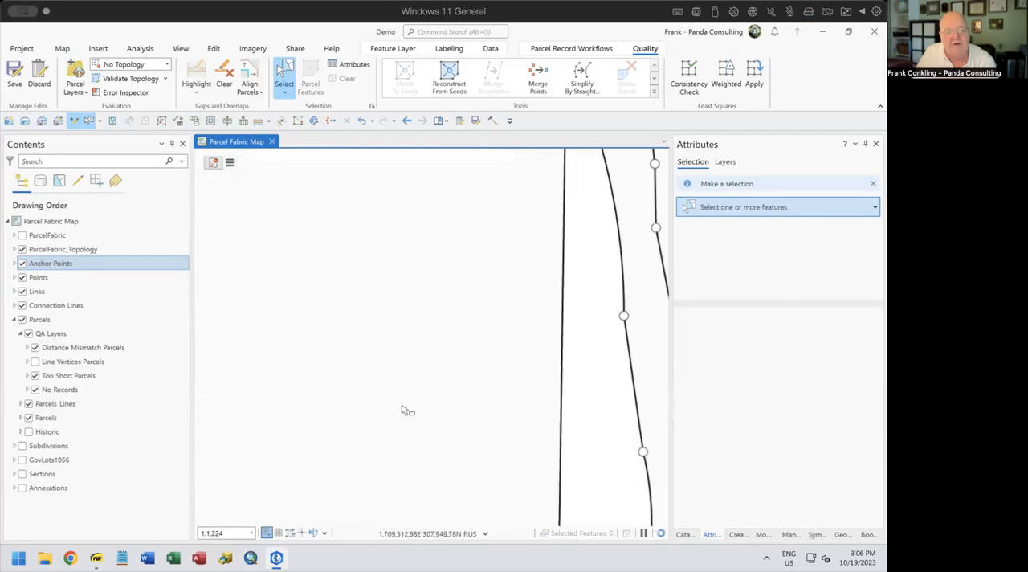
{"action": "scroll", "coordinate": [550, 393], "scroll_direction": "down", "scroll_amount": 2}
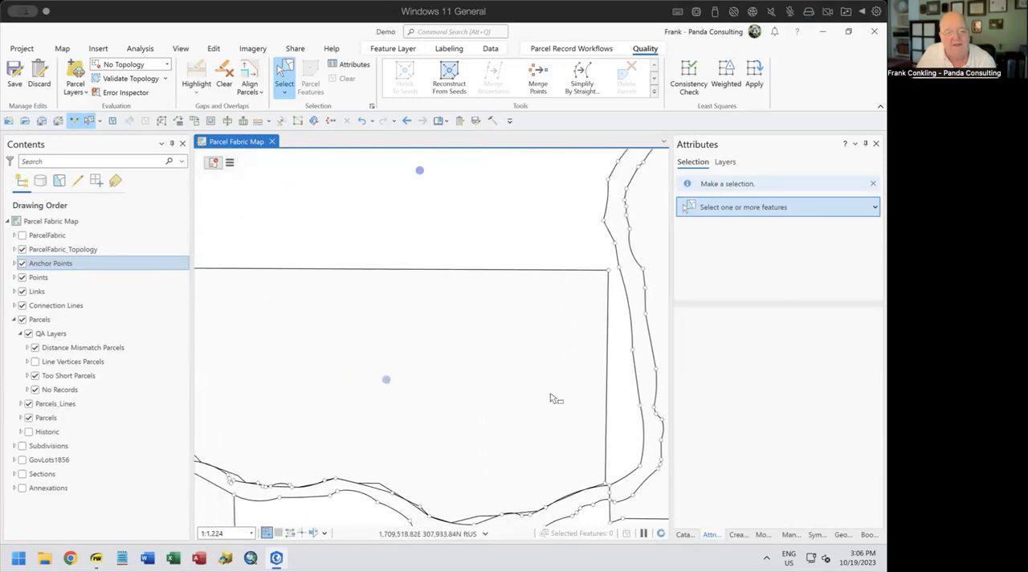
{"action": "scroll", "coordinate": [552, 390], "scroll_direction": "down", "scroll_amount": 2}
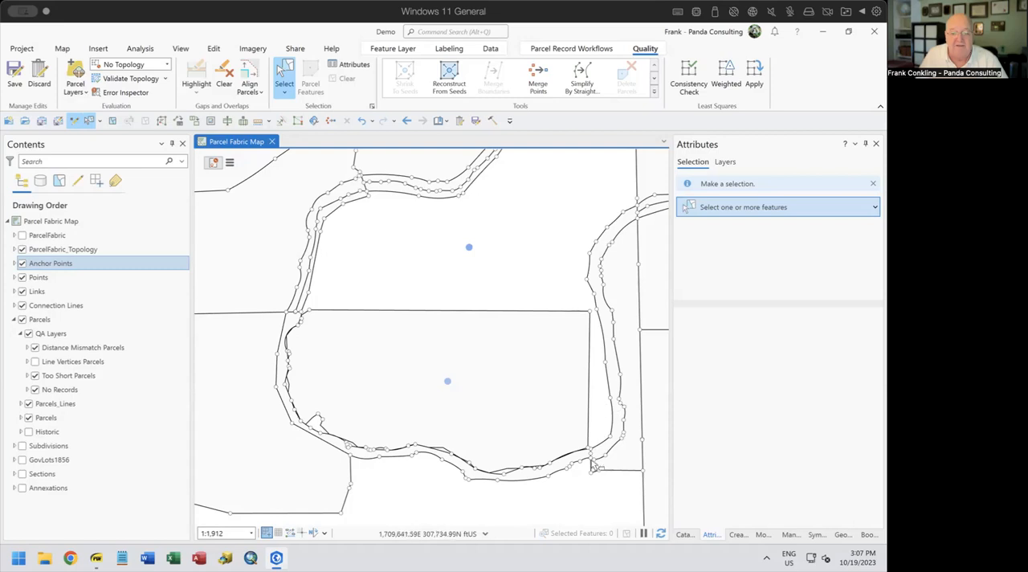
{"action": "scroll", "coordinate": [596, 466], "scroll_direction": "up", "scroll_amount": 4}
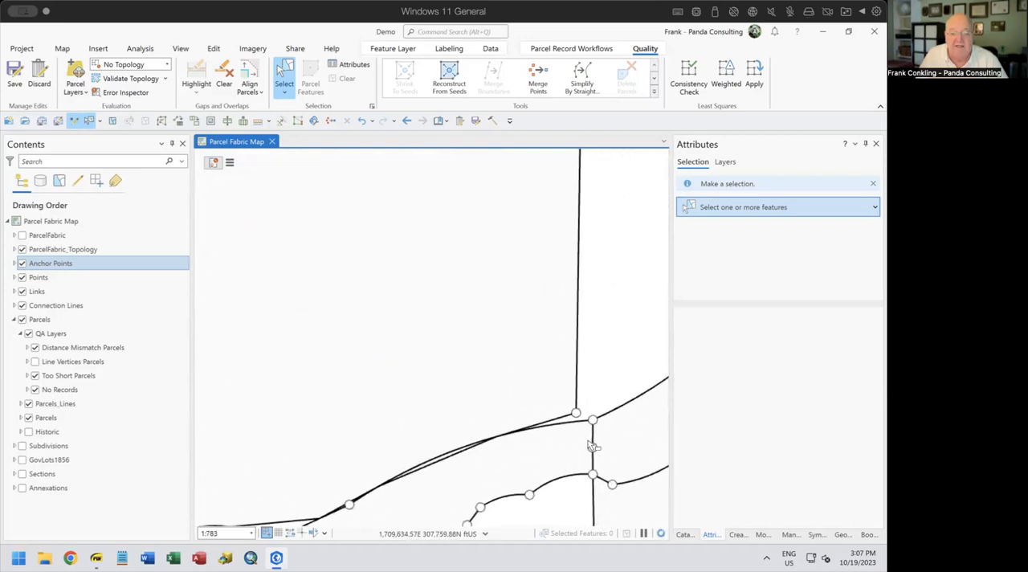
{"action": "scroll", "coordinate": [596, 423], "scroll_direction": "up", "scroll_amount": 2}
{"action": "scroll", "coordinate": [594, 423], "scroll_direction": "down", "scroll_amount": 6}
{"action": "left_click_drag", "start_coordinate": [504, 357], "coordinate": [448, 448]}
{"action": "scroll", "coordinate": [456, 423], "scroll_direction": "down", "scroll_amount": 2}
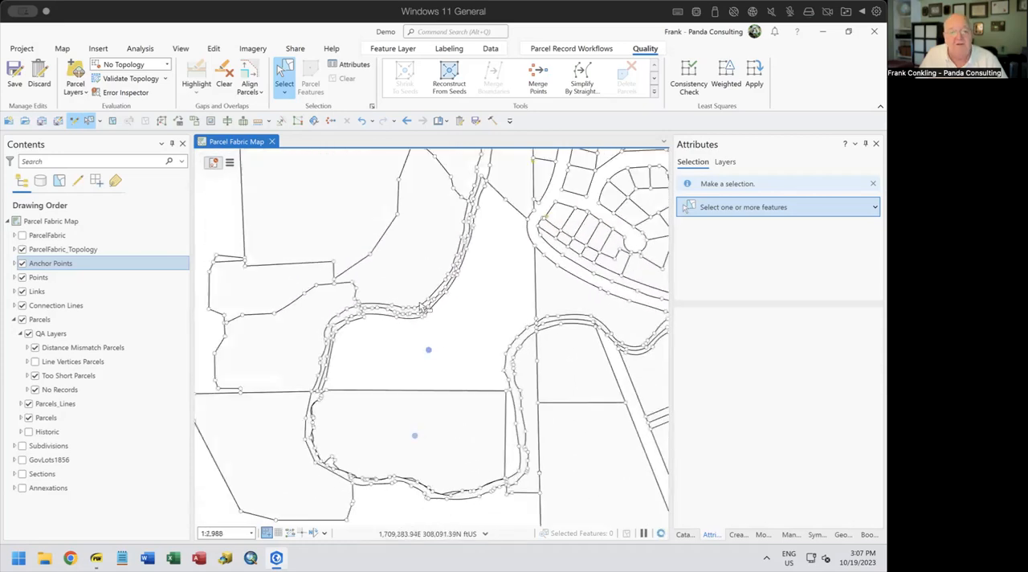
Reconstruct both parcels from their seeds and inspect their boundaries at the southeast corner
{"action": "left_click", "coordinate": [482, 349]}
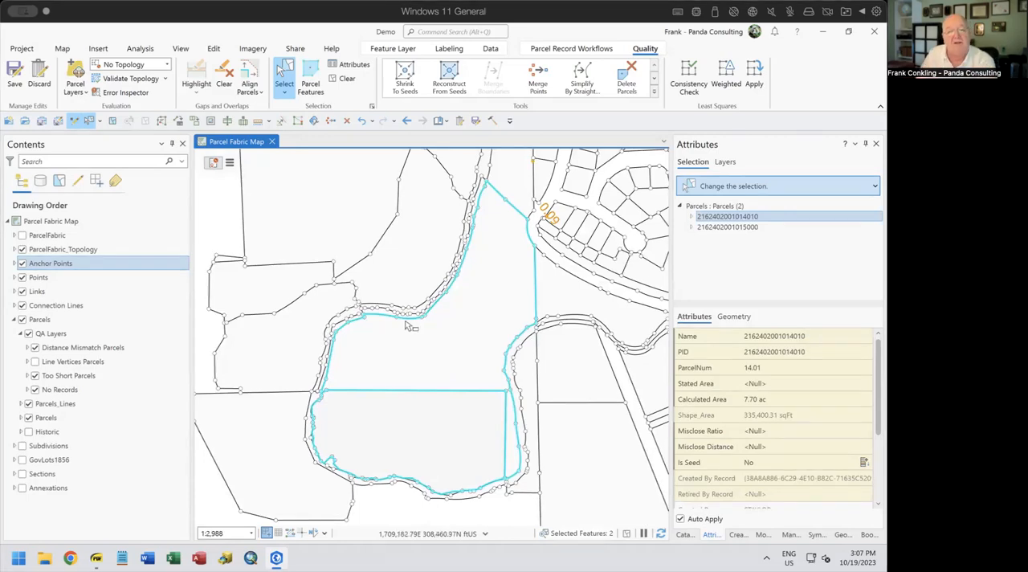
{"action": "scroll", "coordinate": [507, 442], "scroll_direction": "up", "scroll_amount": 5}
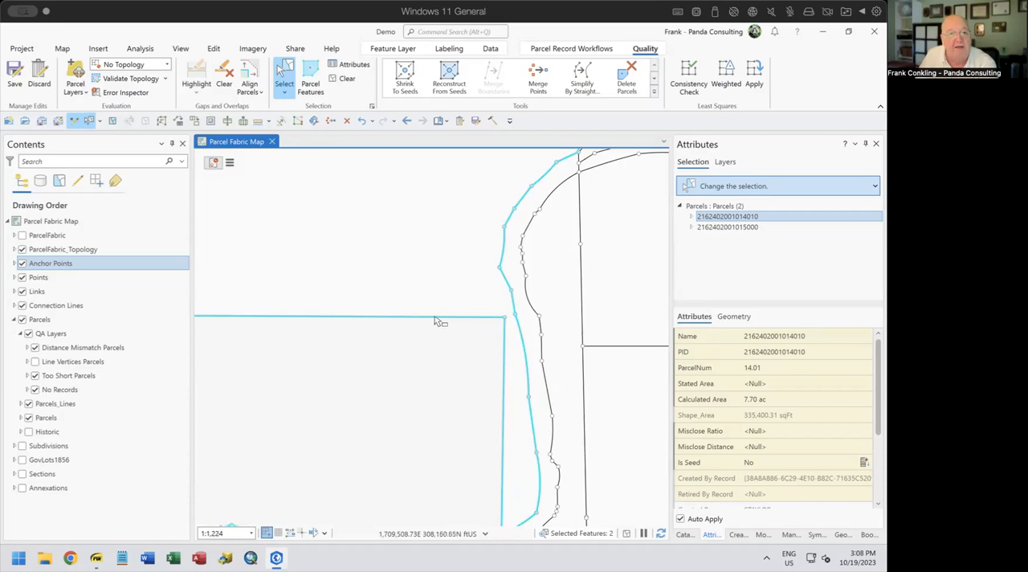
{"action": "left_click_drag", "start_coordinate": [488, 413], "coordinate": [505, 270]}
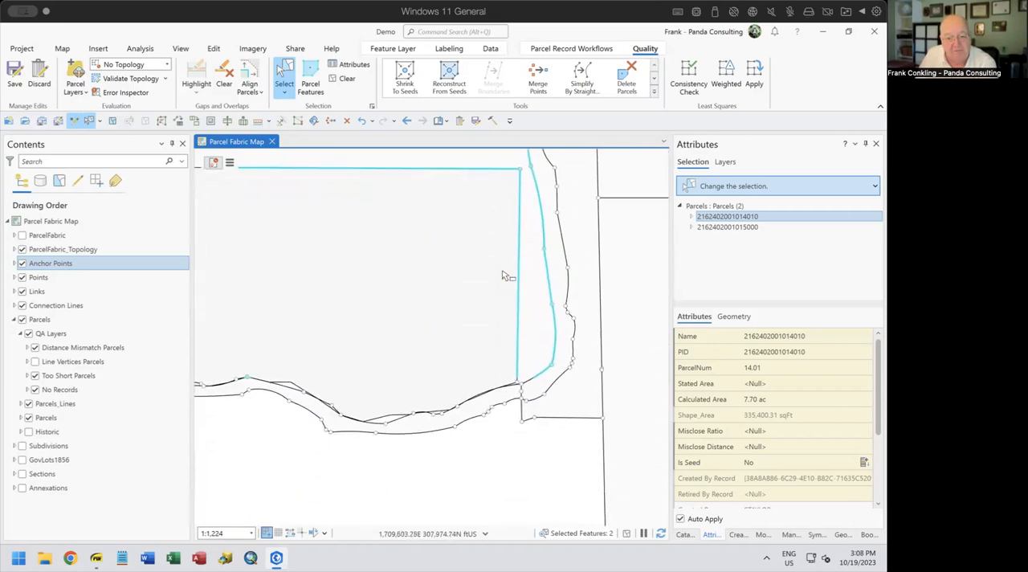
{"action": "scroll", "coordinate": [519, 389], "scroll_direction": "up", "scroll_amount": 2}
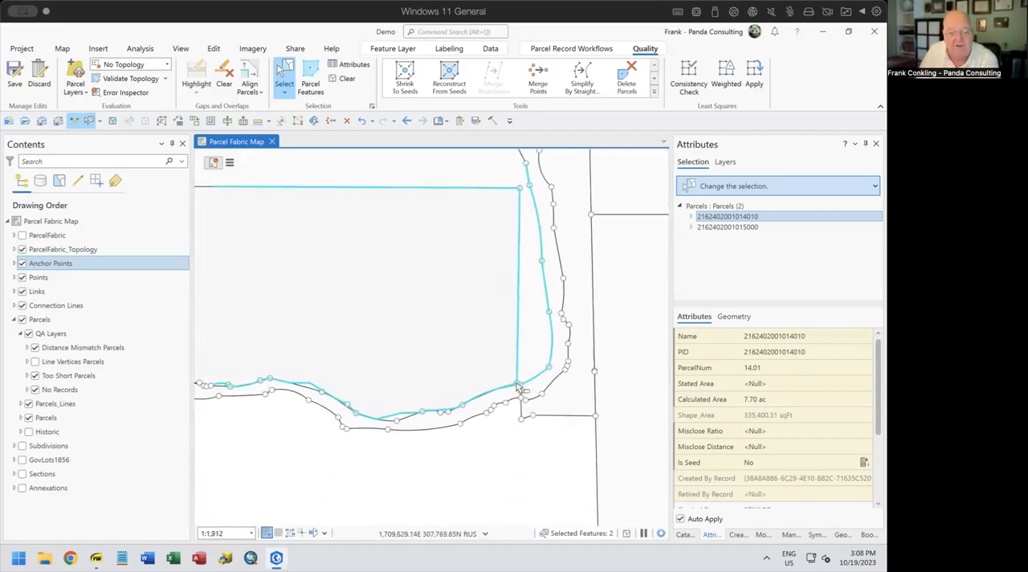
{"action": "scroll", "coordinate": [519, 388], "scroll_direction": "up", "scroll_amount": 6}
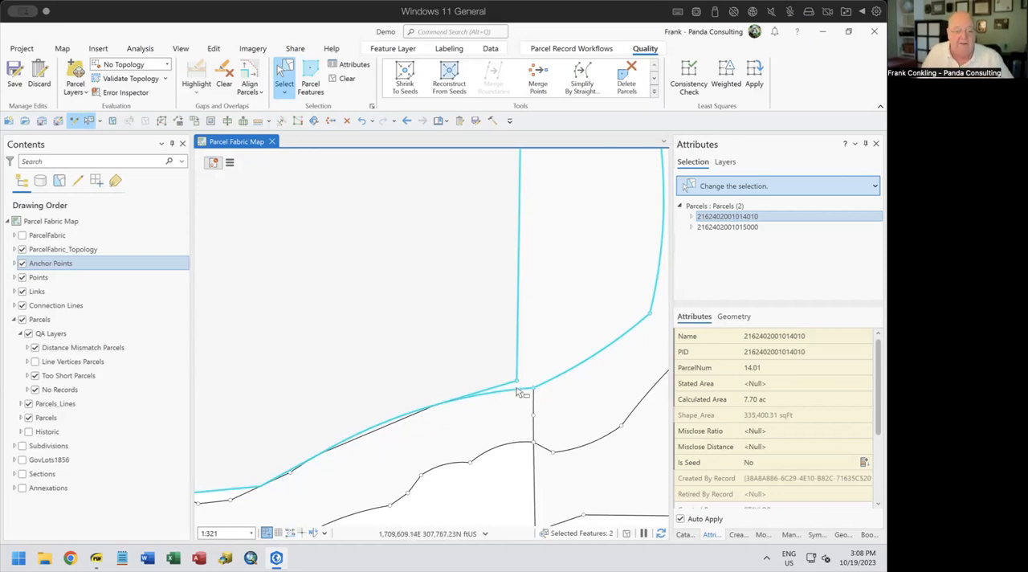
Select only the northern parcel, numbered 15, and shrink it to a seed
{"action": "left_click", "coordinate": [329, 321], "text": "ctrl"}
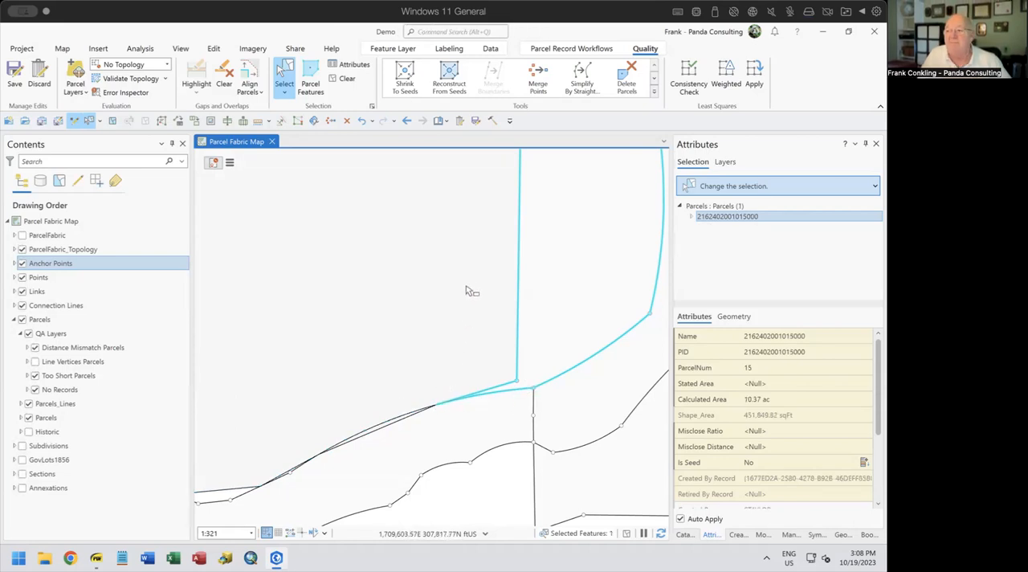
{"action": "scroll", "coordinate": [468, 281], "scroll_direction": "down", "scroll_amount": 4}
{"action": "scroll", "coordinate": [478, 349], "scroll_direction": "down", "scroll_amount": 3}
{"action": "scroll", "coordinate": [479, 351], "scroll_direction": "up", "scroll_amount": 2}
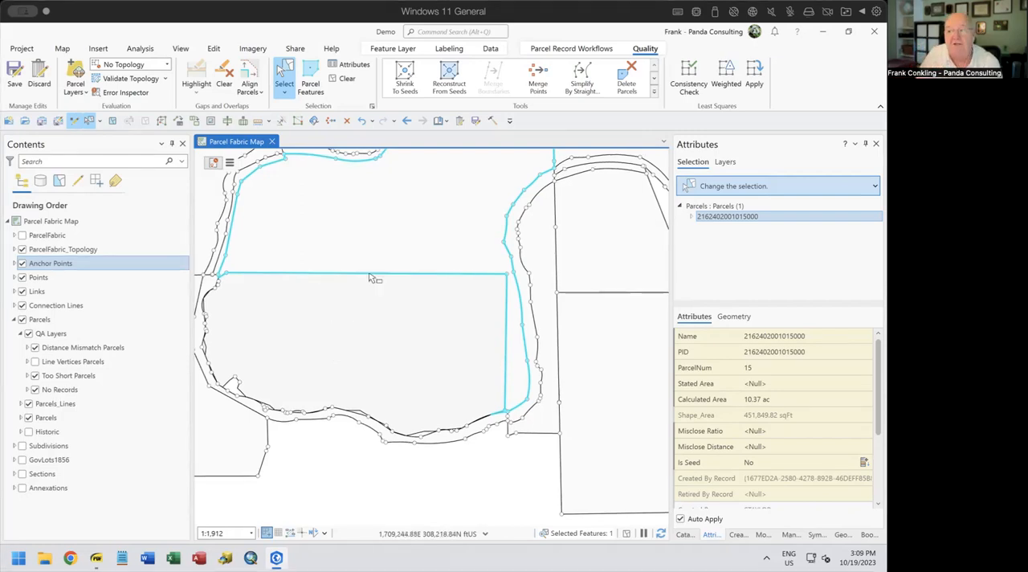
{"action": "left_click_drag", "start_coordinate": [369, 277], "coordinate": [385, 371]}
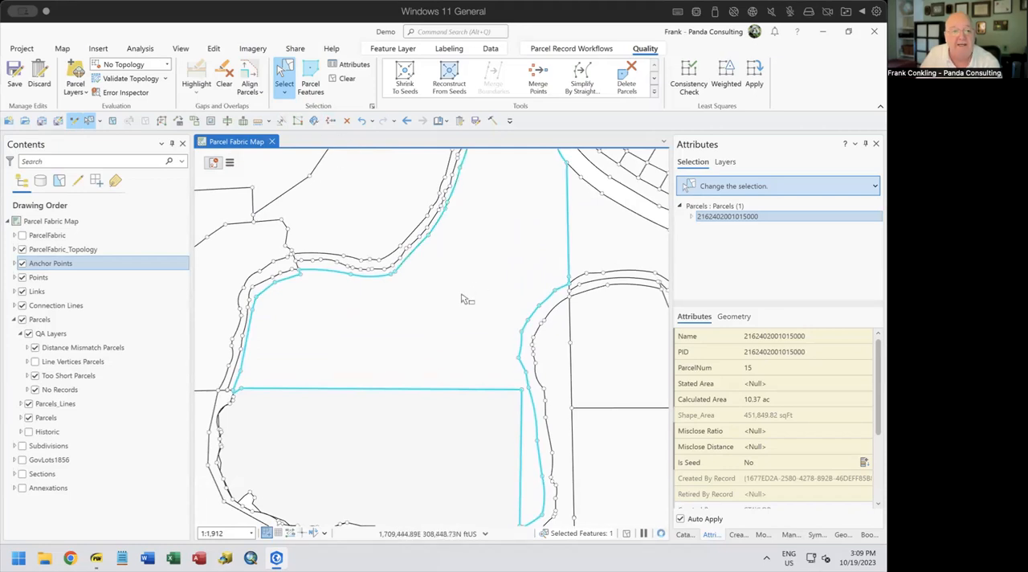
{"action": "left_click", "coordinate": [411, 74]}
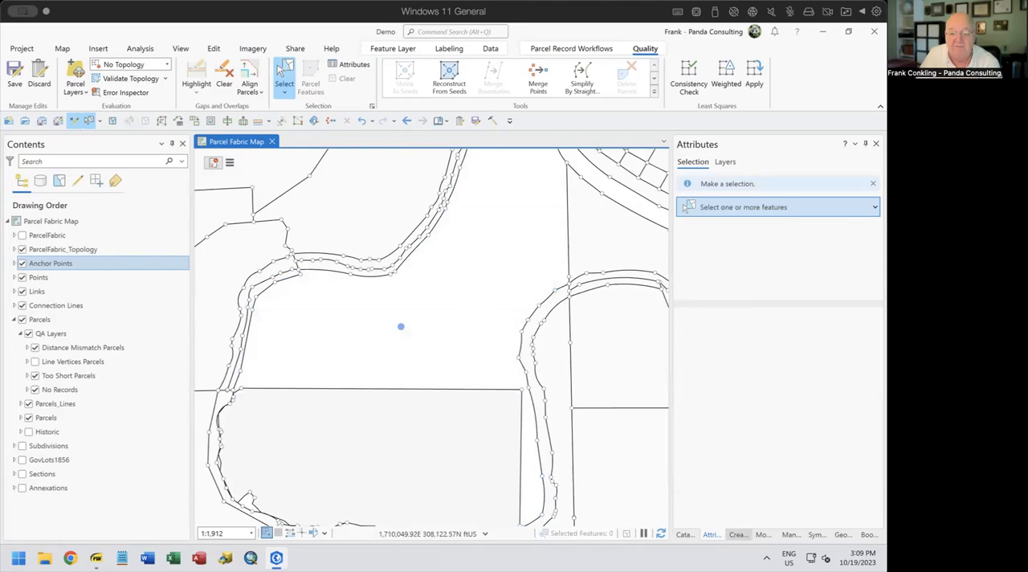
Draw four two-point Parcels_Lines forming a small closed quadrilateral around the northern parcel's seed
{"action": "left_click", "coordinate": [735, 534]}
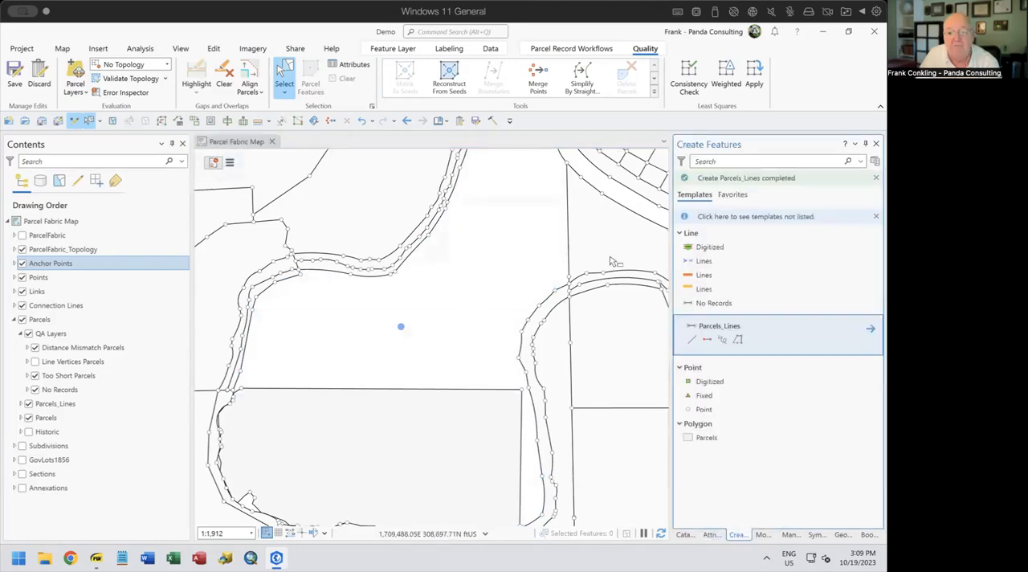
{"action": "left_click", "coordinate": [706, 339]}
{"action": "left_click", "coordinate": [367, 348]}
{"action": "left_click", "coordinate": [377, 311]}
{"action": "left_click", "coordinate": [439, 288]}
{"action": "left_click", "coordinate": [454, 342]}
{"action": "left_click", "coordinate": [367, 348]}
{"action": "left_click", "coordinate": [643, 417]}
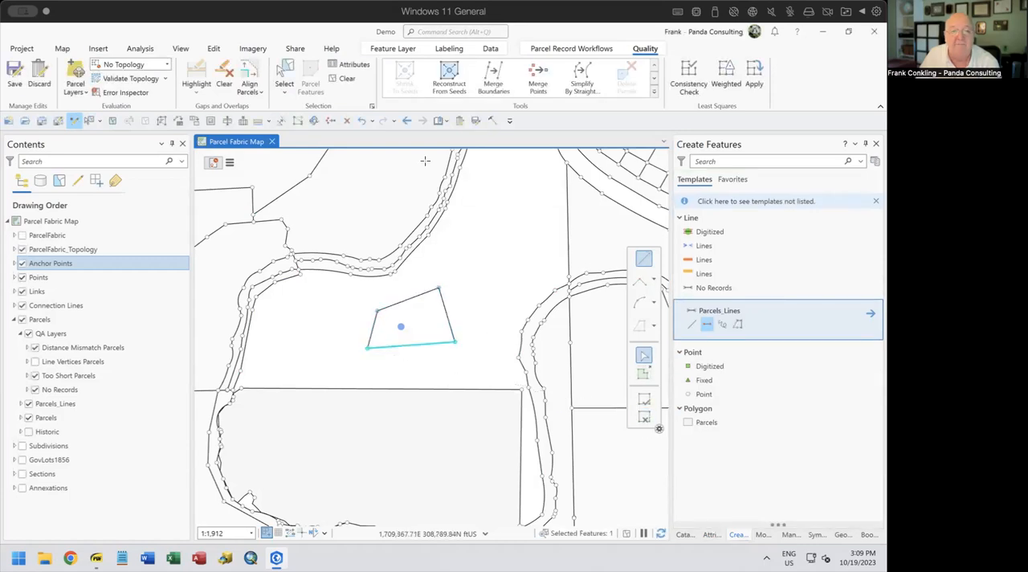
Reconstruct the parcel from its seed within the small quadrilateral and undo that reconstruction
{"action": "left_click", "coordinate": [347, 78]}
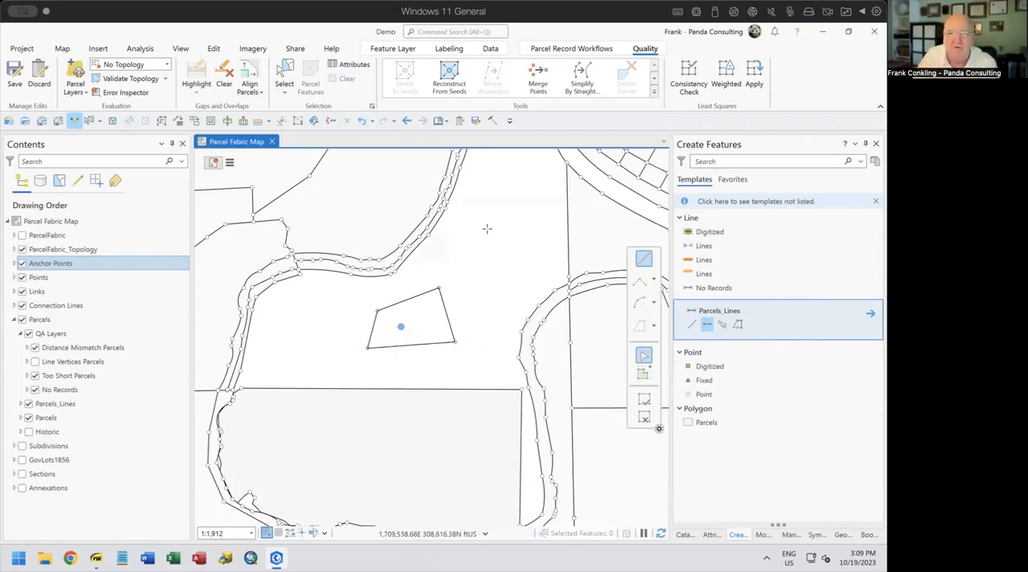
{"action": "left_click", "coordinate": [455, 81]}
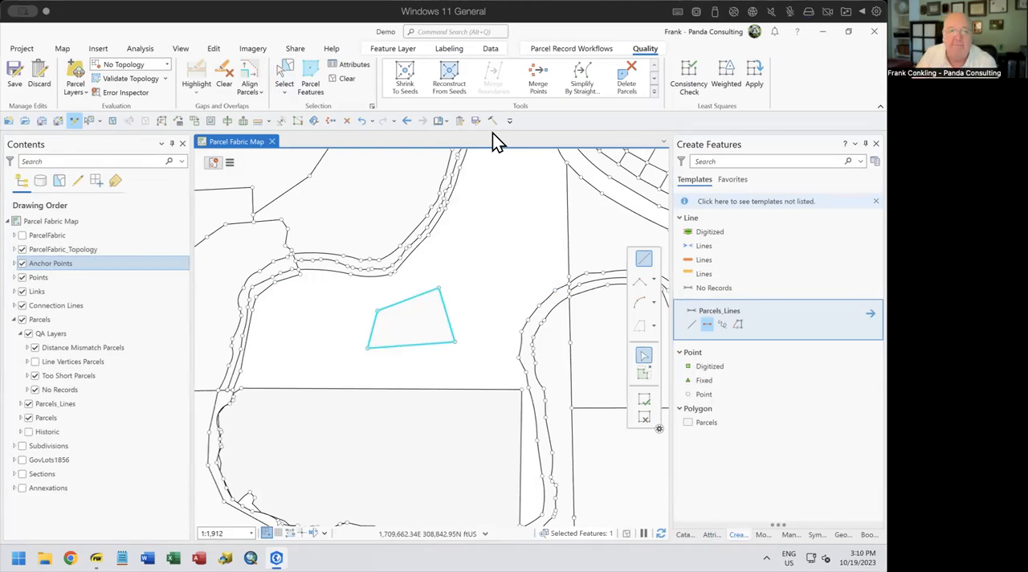
{"action": "left_click", "coordinate": [361, 122]}
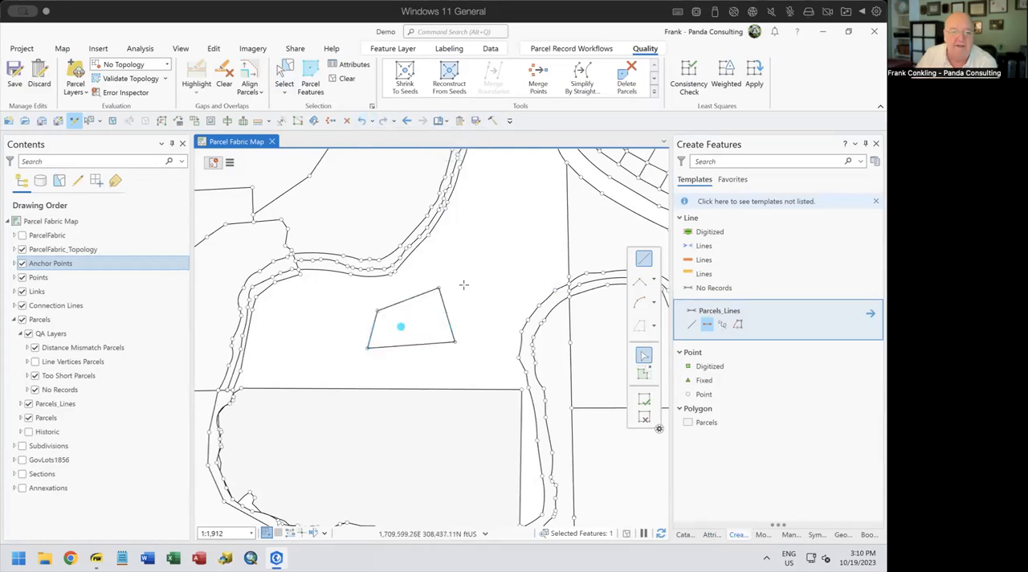
Undo the creation of the four test lines and reconstruct the northern parcel from its seed along its original boundaries
{"action": "left_click", "coordinate": [285, 78]}
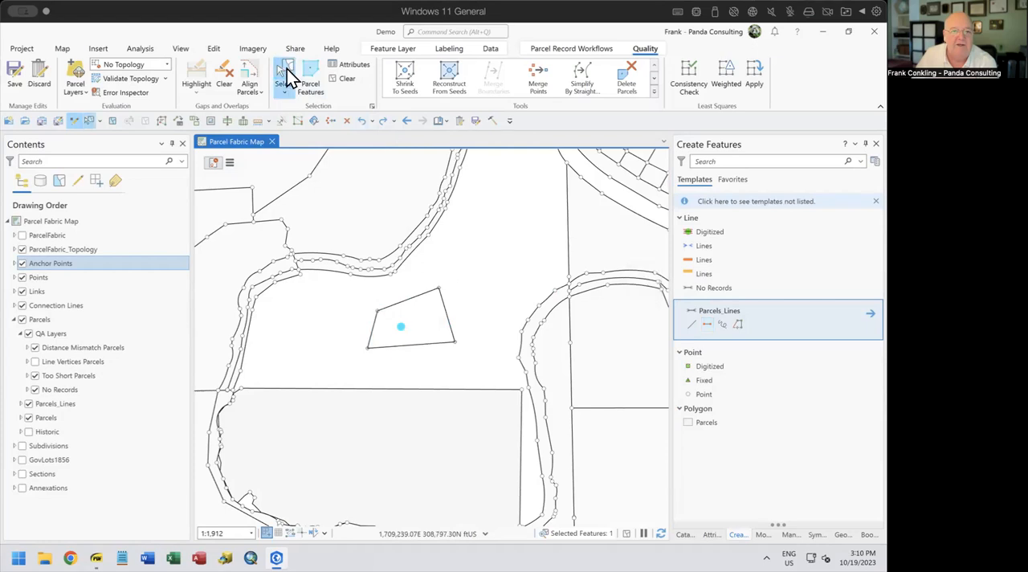
{"action": "left_click", "coordinate": [372, 121]}
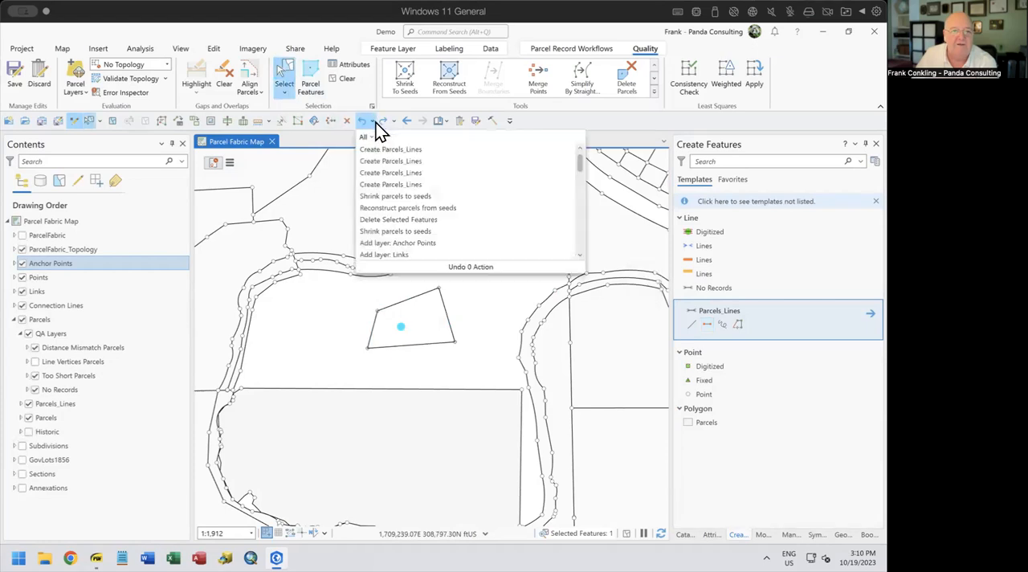
{"action": "left_click", "coordinate": [415, 184]}
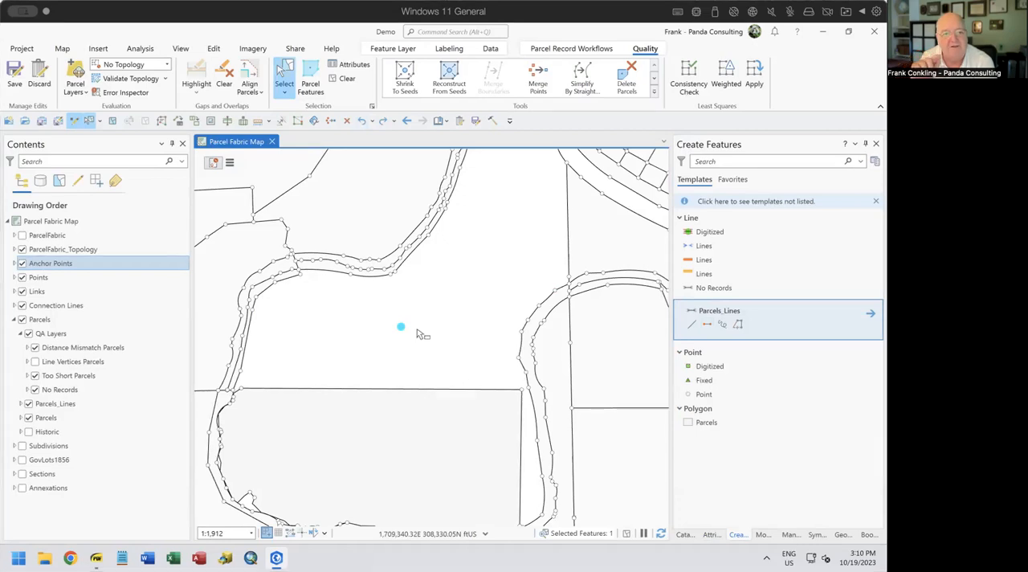
{"action": "left_click", "coordinate": [450, 83]}
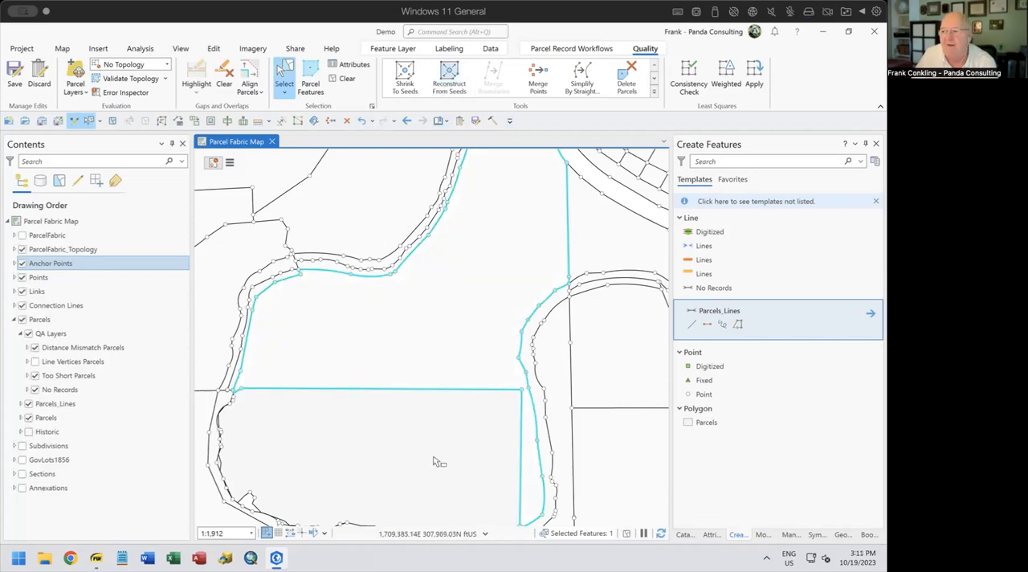
Select the narrow strip parcel along the western and southern edge of the large parcel and shrink it to a seed
{"action": "left_click_drag", "start_coordinate": [439, 459], "coordinate": [445, 365]}
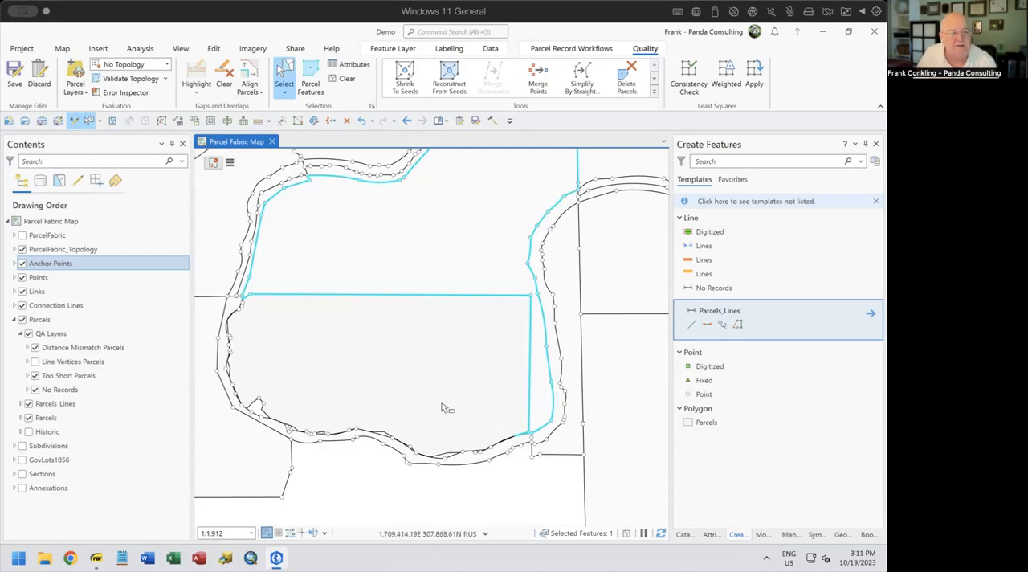
{"action": "scroll", "coordinate": [229, 365], "scroll_direction": "down", "scroll_amount": 1}
{"action": "scroll", "coordinate": [229, 365], "scroll_direction": "up", "scroll_amount": 3}
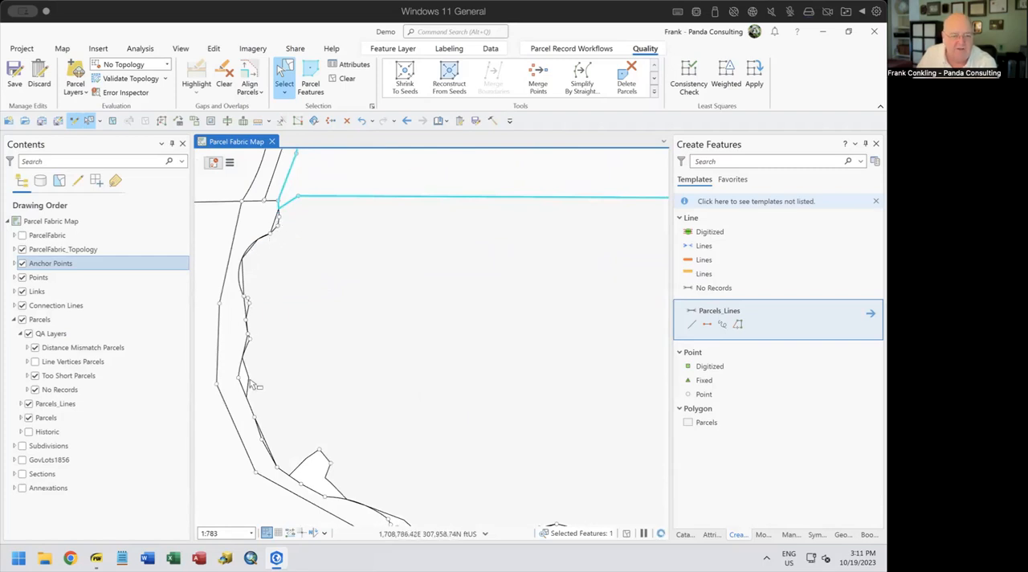
{"action": "left_click", "coordinate": [254, 286]}
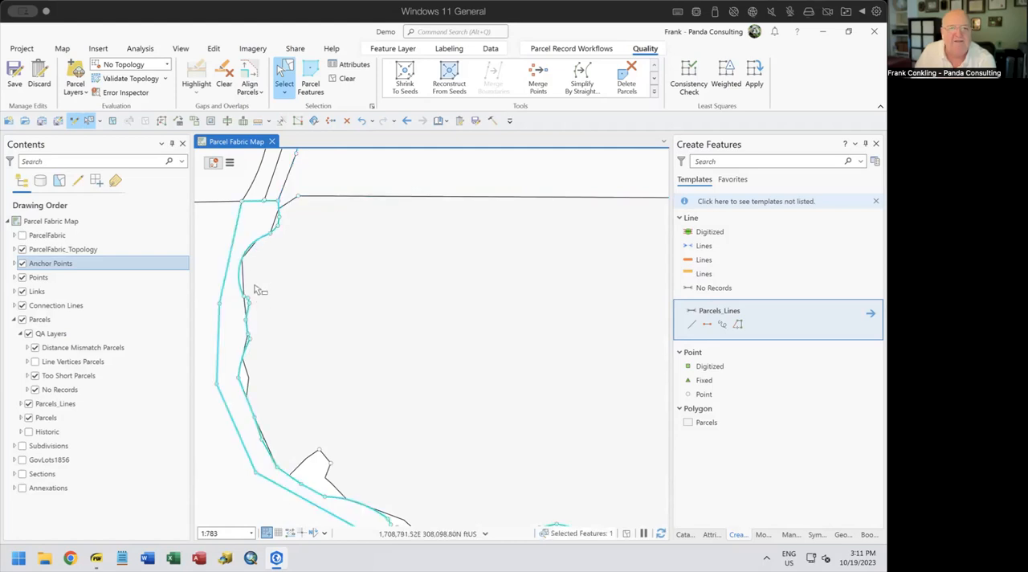
{"action": "left_click", "coordinate": [405, 79]}
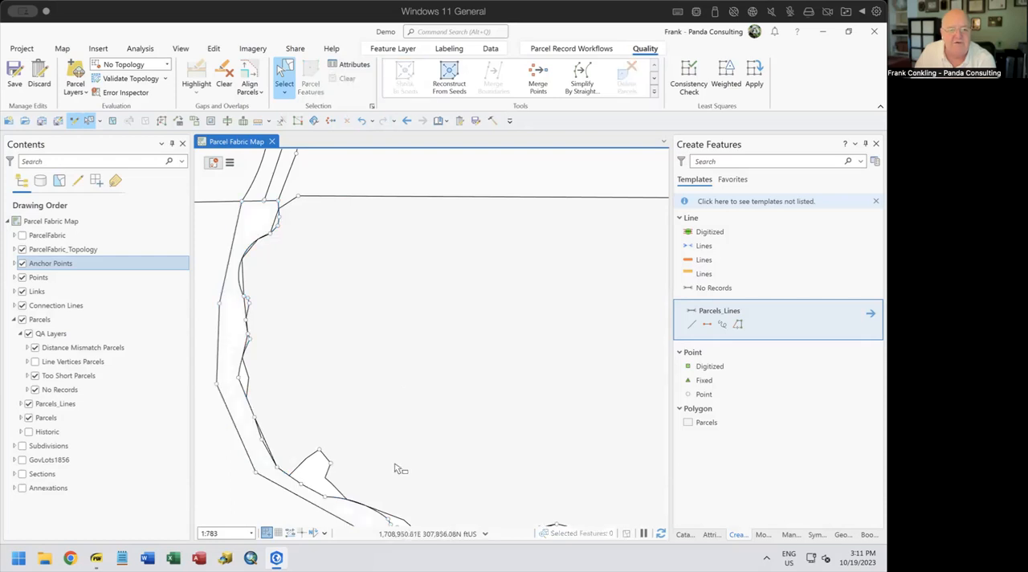
Select the strip parcel's seed and make its record the active record
{"action": "left_click_drag", "start_coordinate": [395, 463], "coordinate": [418, 321]}
{"action": "scroll", "coordinate": [464, 395], "scroll_direction": "up", "scroll_amount": 2}
{"action": "scroll", "coordinate": [463, 395], "scroll_direction": "down", "scroll_amount": 3}
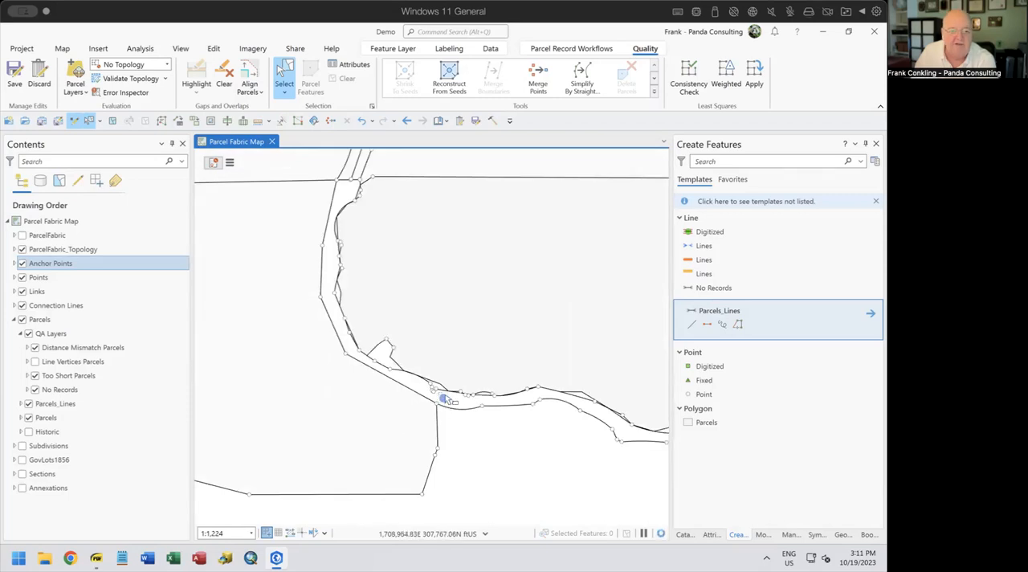
{"action": "left_click", "coordinate": [441, 399]}
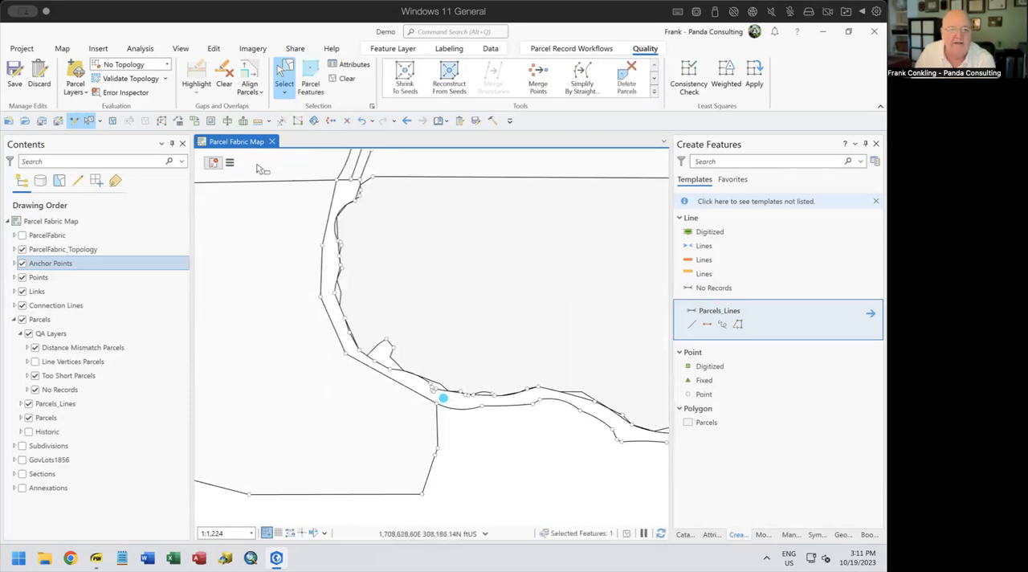
{"action": "left_click", "coordinate": [229, 169]}
{"action": "left_click", "coordinate": [315, 192]}
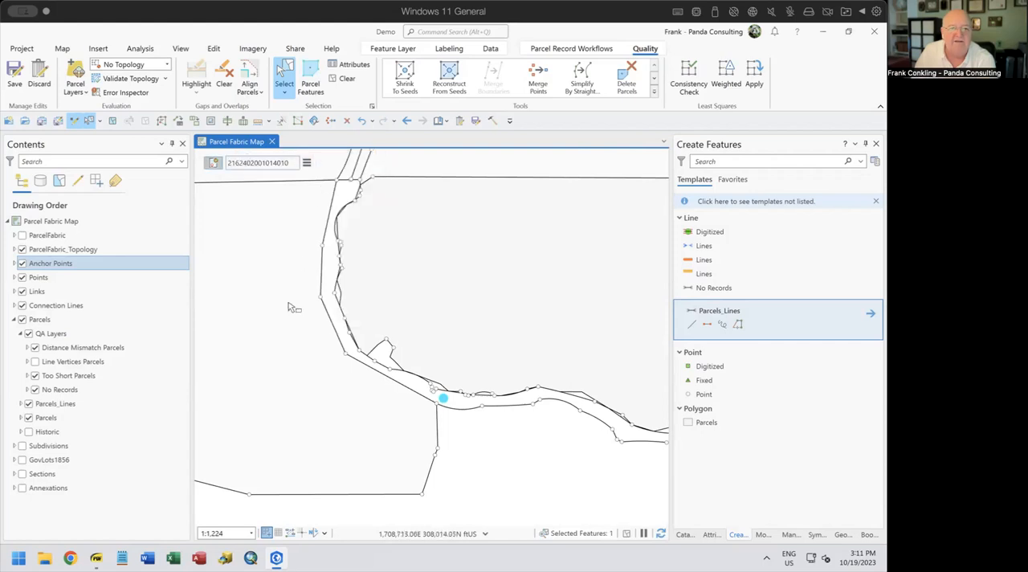
Select the boundary features that belong to the active record
{"action": "left_click", "coordinate": [306, 163]}
{"action": "mouse_move", "coordinate": [377, 210]}
{"action": "left_click", "coordinate": [507, 241]}
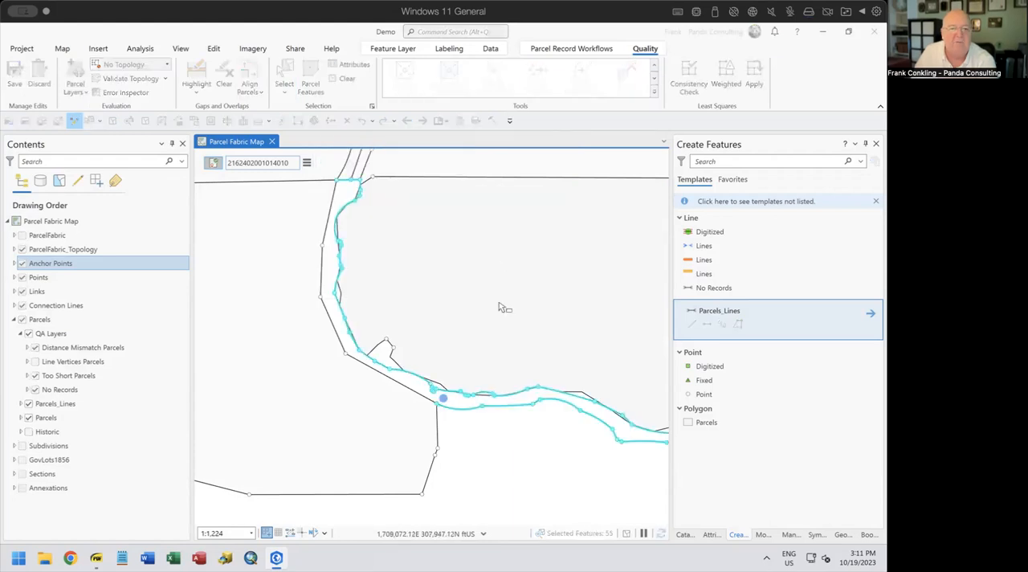
Deselect the strip parcel's southern boundary lines and the short lines closing its eastern end
{"action": "left_click_drag", "start_coordinate": [513, 465], "coordinate": [371, 481]}
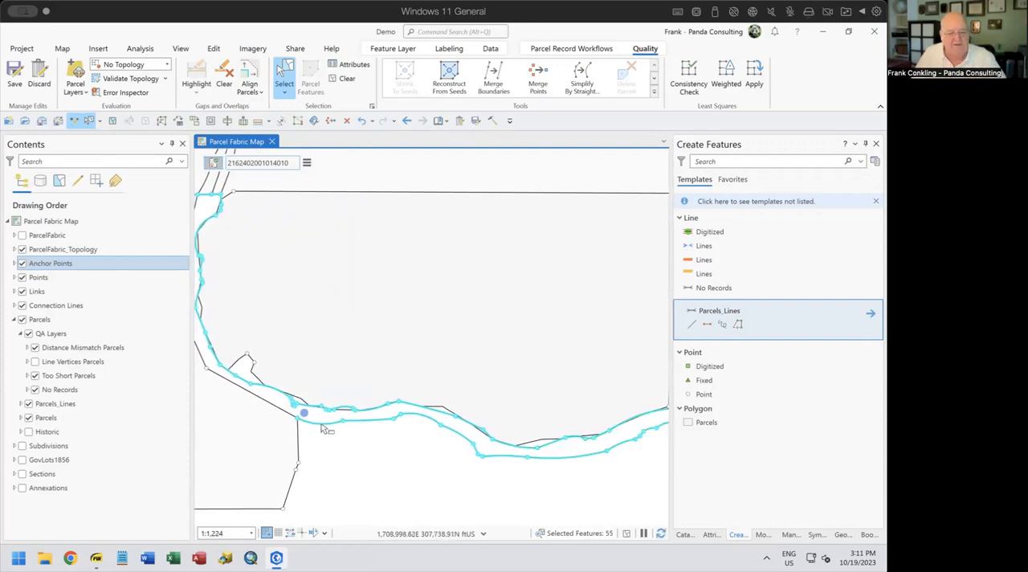
{"action": "left_click_drag", "start_coordinate": [324, 419], "coordinate": [485, 470]}
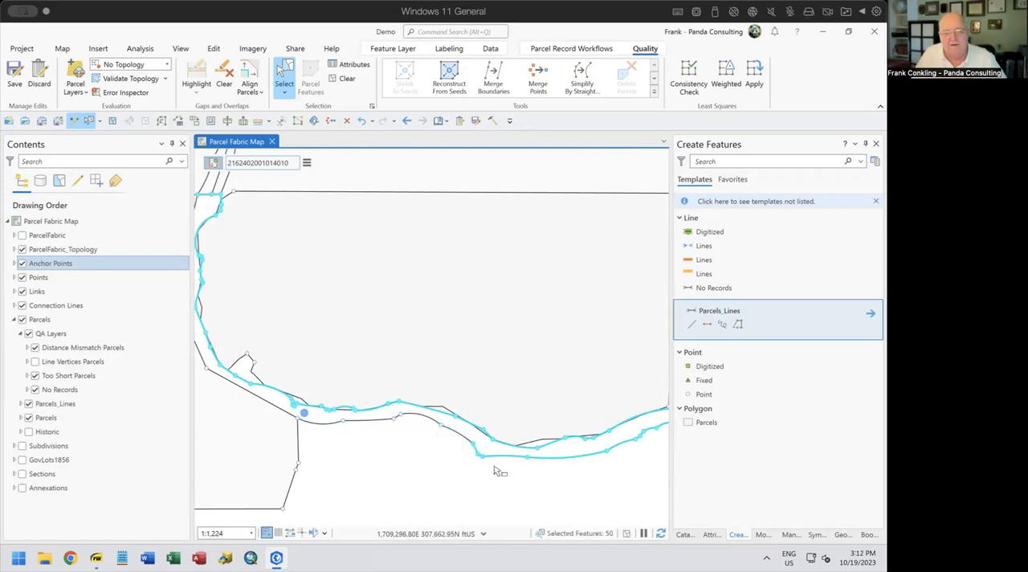
{"action": "left_click_drag", "start_coordinate": [620, 463], "coordinate": [565, 443]}
{"action": "left_click", "coordinate": [569, 447], "text": "ctrl"}
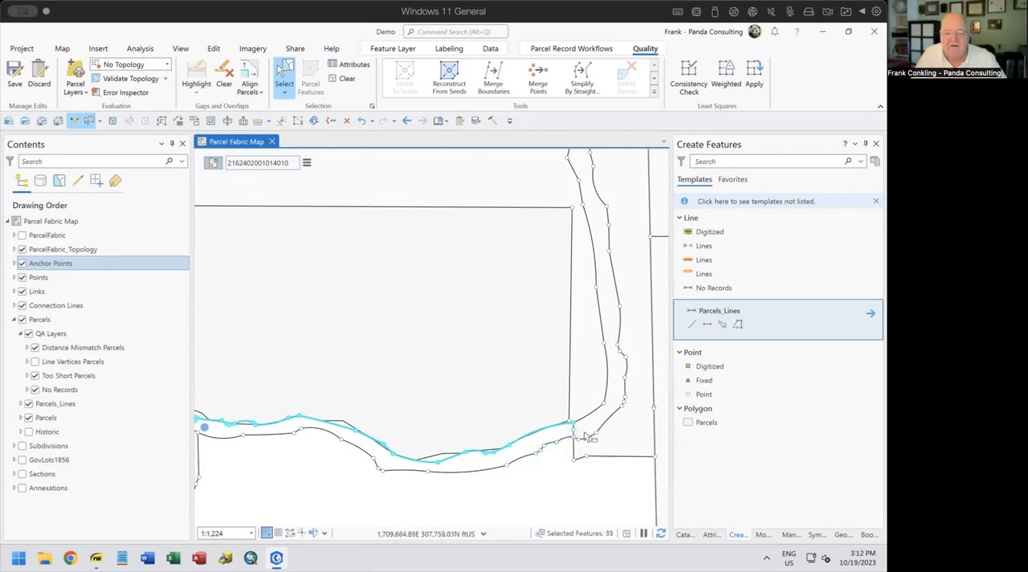
Deselect the lines across the strip's northern end, leaving only the boundary along the large parcel selected
{"action": "left_click_drag", "start_coordinate": [469, 452], "coordinate": [616, 457]}
{"action": "left_click_drag", "start_coordinate": [346, 428], "coordinate": [483, 485]}
{"action": "scroll", "coordinate": [403, 258], "scroll_direction": "down", "scroll_amount": 2}
{"action": "scroll", "coordinate": [403, 261], "scroll_direction": "up", "scroll_amount": 4}
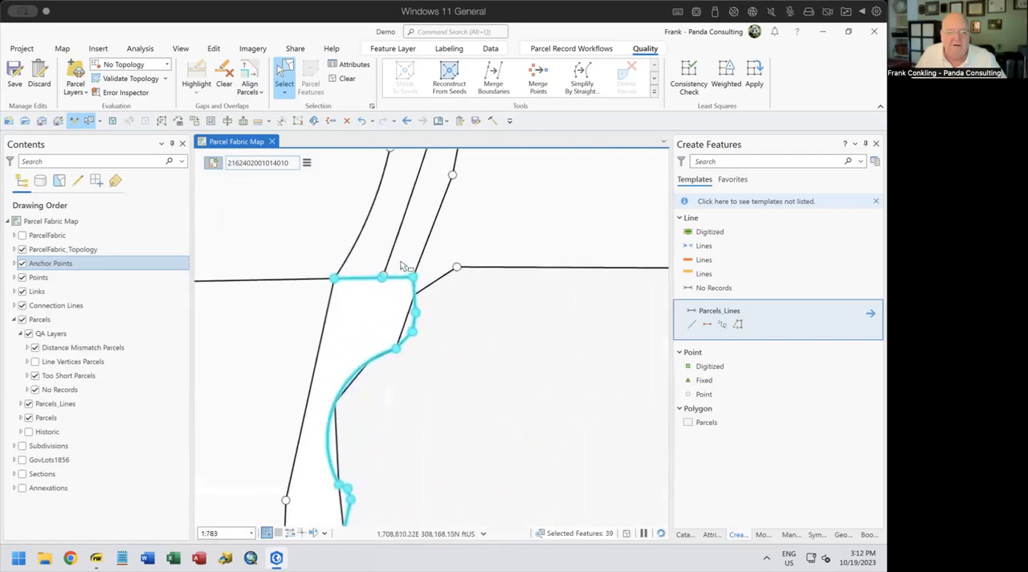
{"action": "left_click_drag", "start_coordinate": [341, 276], "coordinate": [394, 286]}
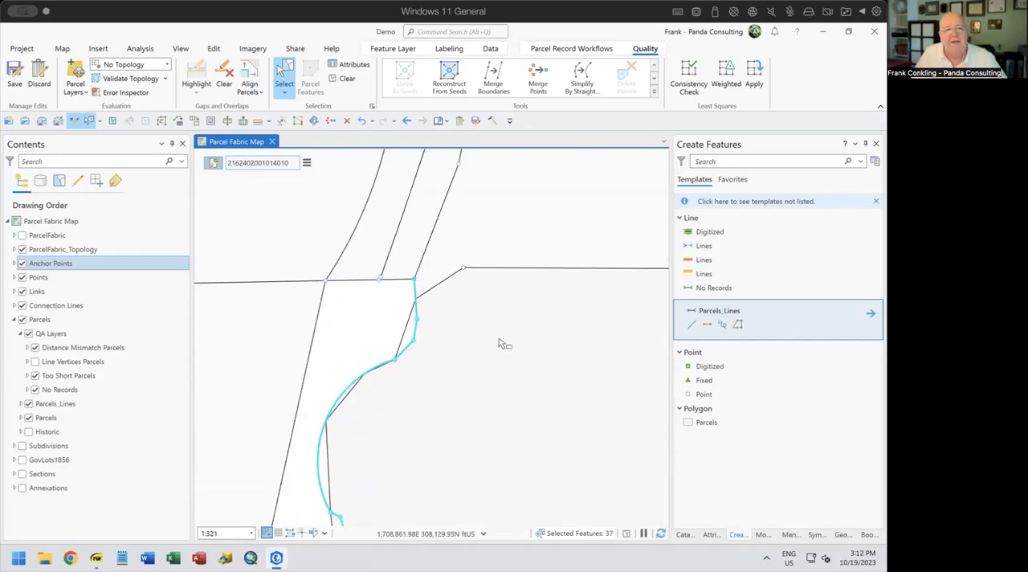
Delete the selected strip lines along the large parcel's western and southern edge and clear the active record
{"action": "scroll", "coordinate": [484, 340], "scroll_direction": "down", "scroll_amount": 4}
{"action": "left_click_drag", "start_coordinate": [493, 383], "coordinate": [413, 294]}
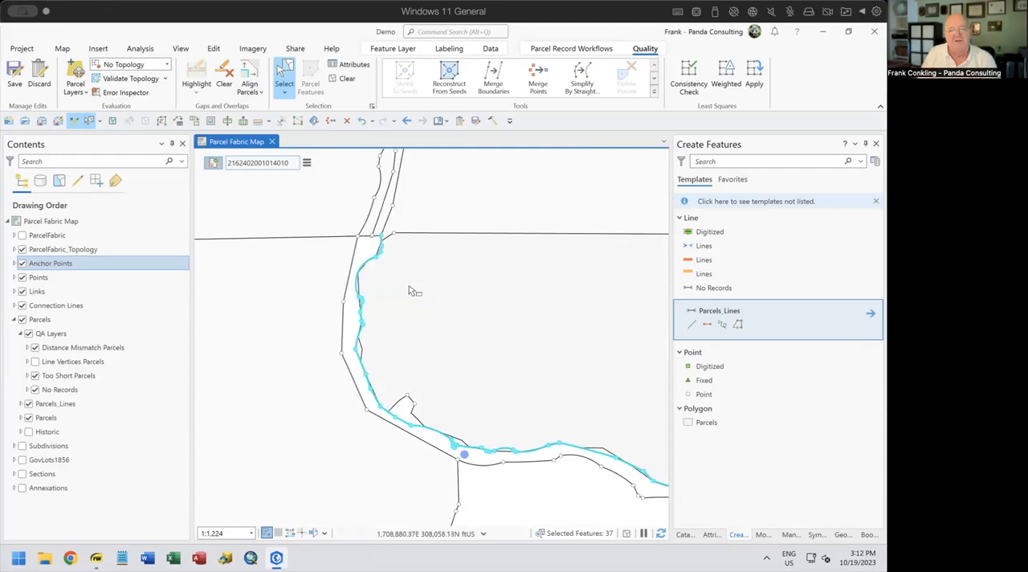
{"action": "left_click_drag", "start_coordinate": [453, 321], "coordinate": [344, 286]}
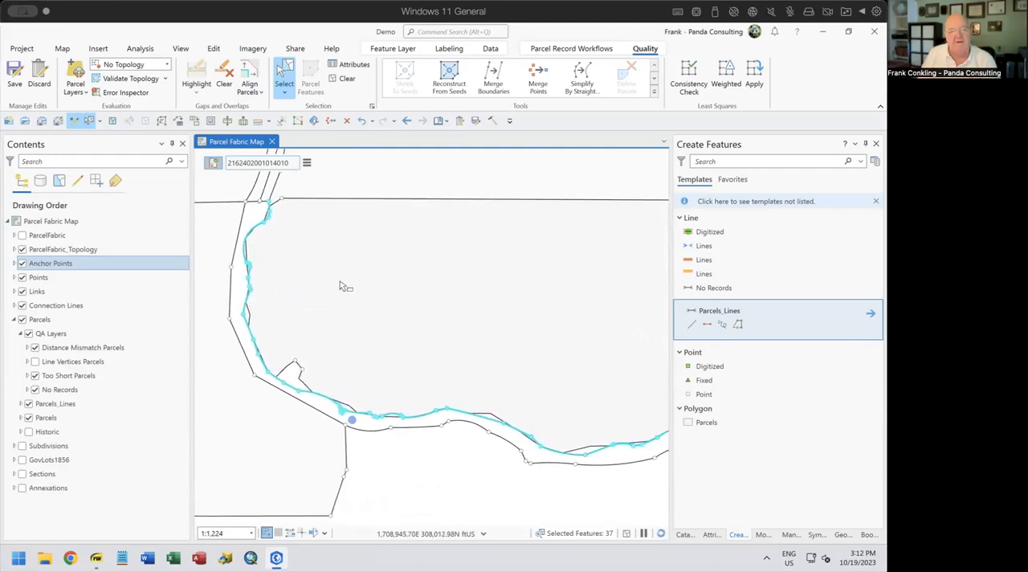
{"action": "scroll", "coordinate": [343, 289], "scroll_direction": "down", "scroll_amount": 2}
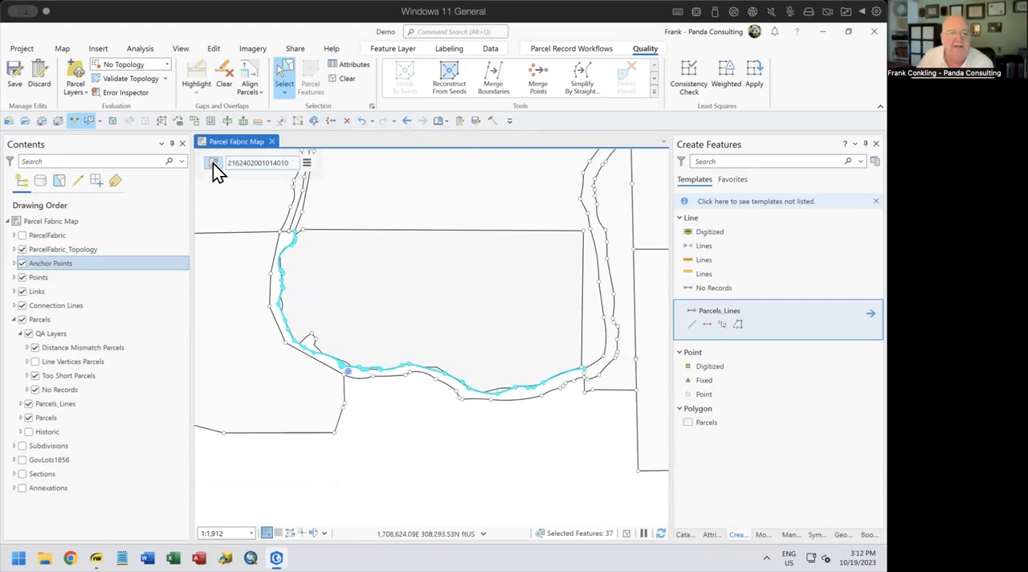
{"action": "left_click", "coordinate": [347, 122]}
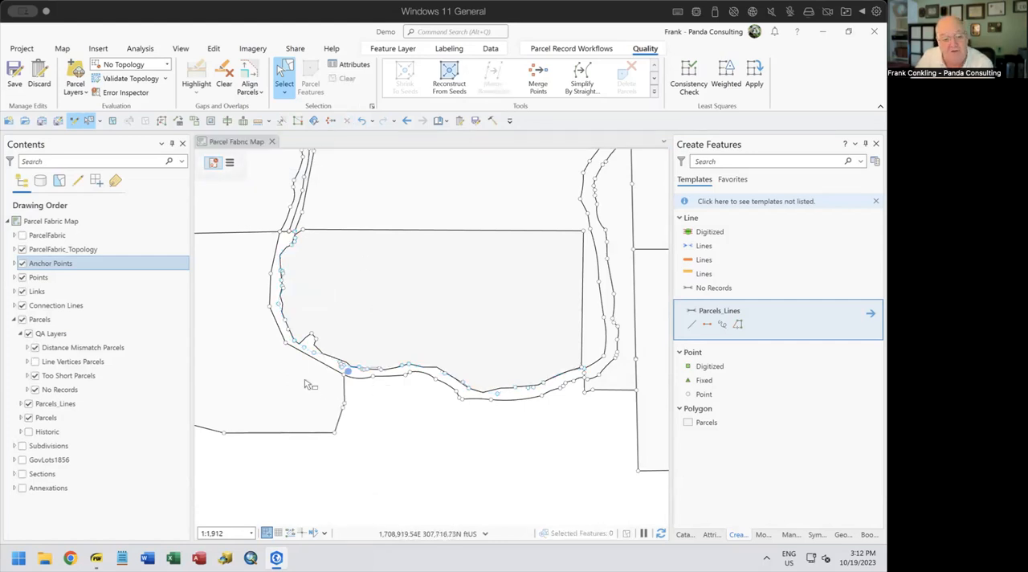
Delete the stray points left inside the strip beside the notch and near its seed
{"action": "scroll", "coordinate": [299, 351], "scroll_direction": "down", "scroll_amount": 3}
{"action": "scroll", "coordinate": [299, 351], "scroll_direction": "up", "scroll_amount": 10}
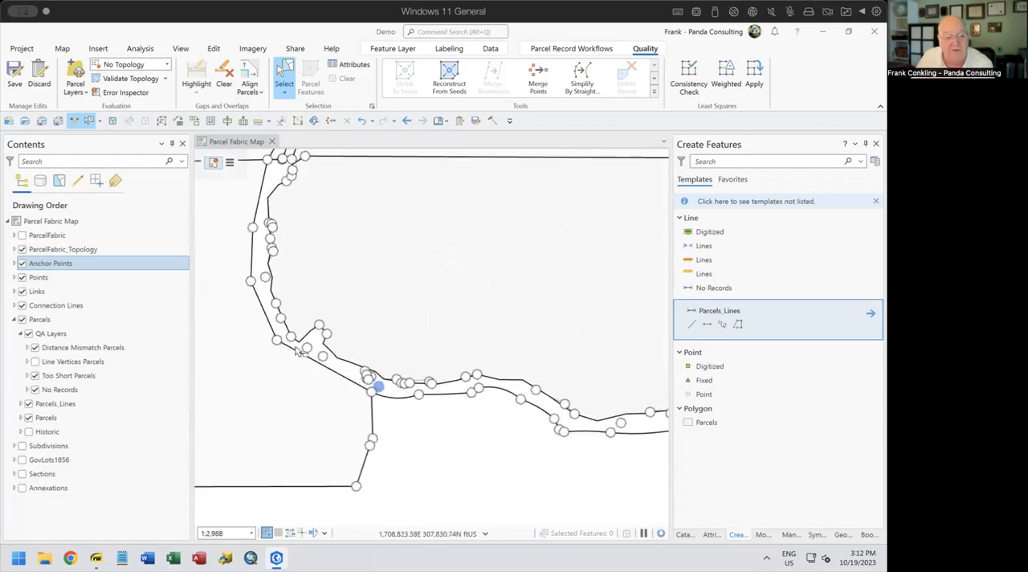
{"action": "left_click_drag", "start_coordinate": [319, 341], "coordinate": [350, 362]}
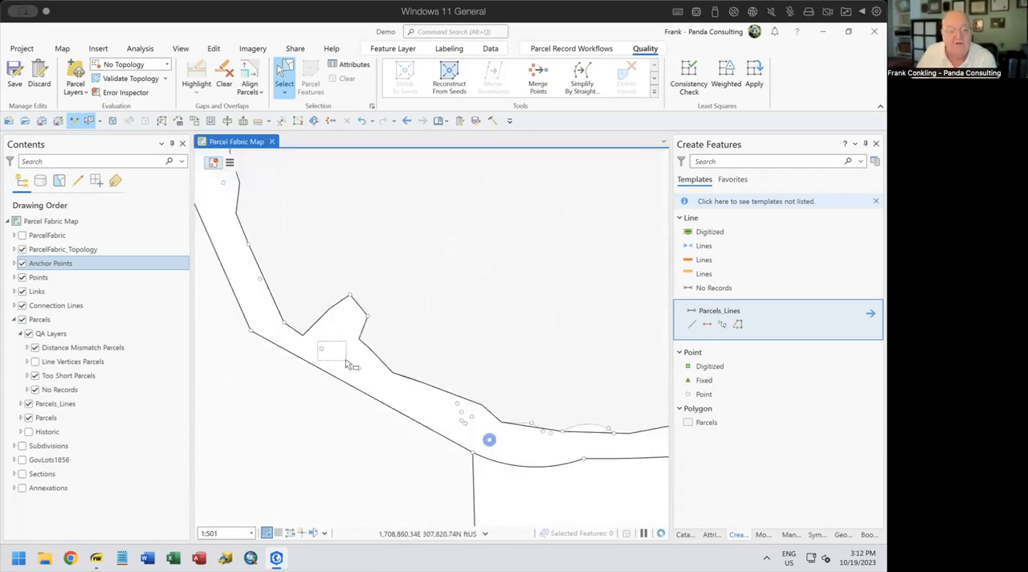
{"action": "key", "text": "Delete"}
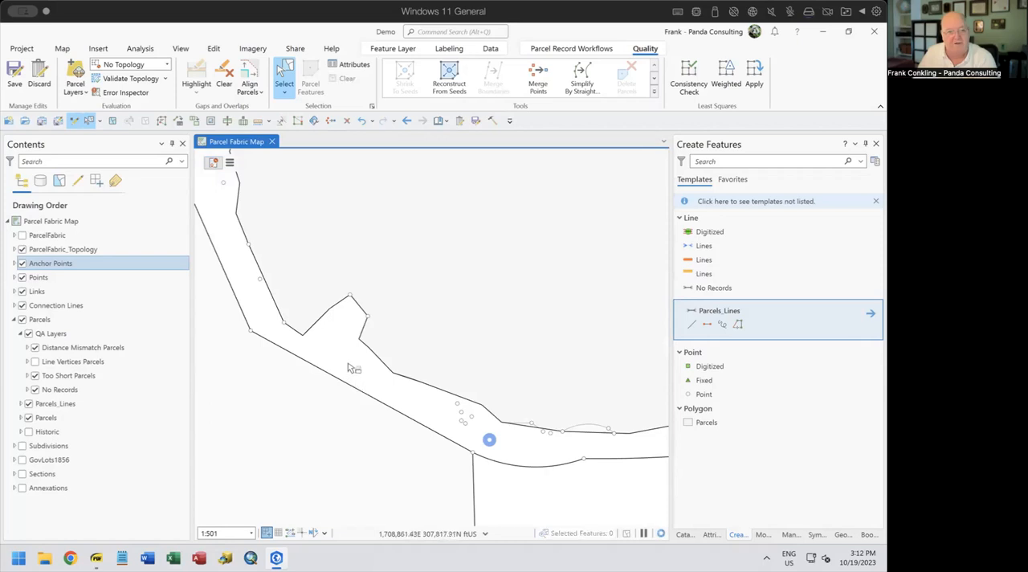
{"action": "left_click_drag", "start_coordinate": [447, 400], "coordinate": [475, 426]}
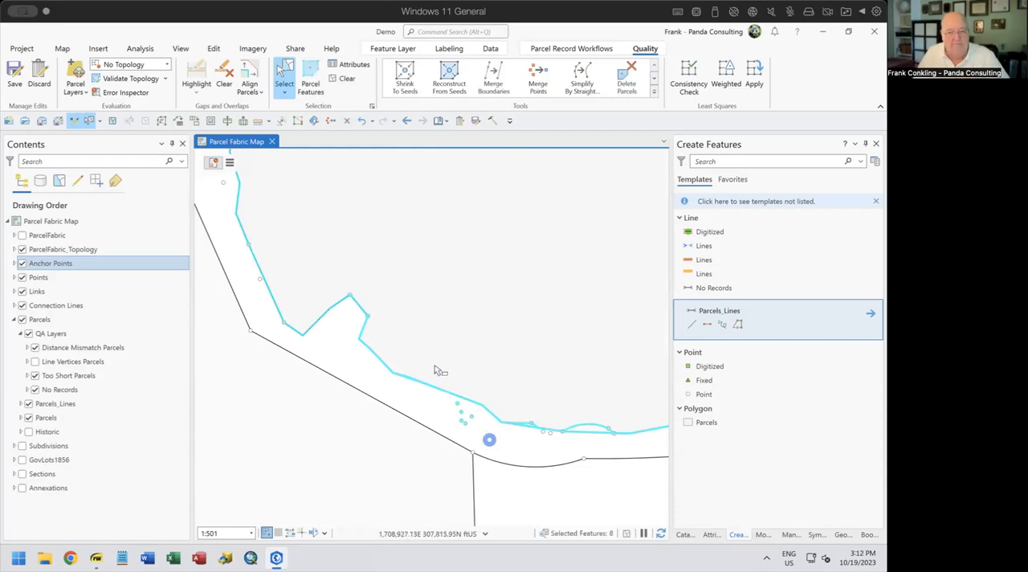
{"action": "left_click", "coordinate": [441, 395], "text": "ctrl"}
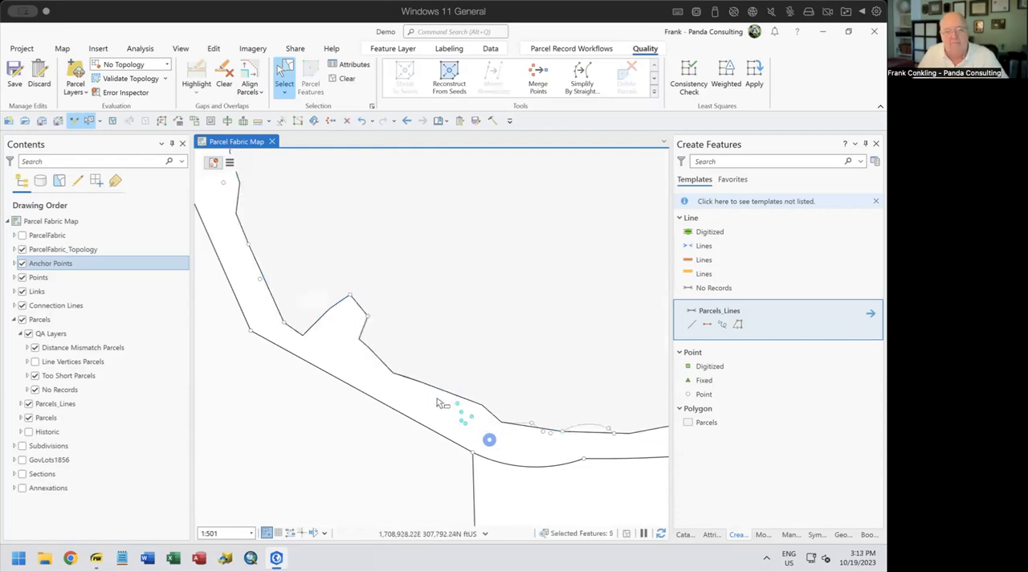
{"action": "left_click", "coordinate": [347, 120]}
Try to reconstruct the strip parcel from its seed along the large parcel's boundary
{"action": "scroll", "coordinate": [534, 317], "scroll_direction": "up", "scroll_amount": 3}
{"action": "scroll", "coordinate": [530, 319], "scroll_direction": "down", "scroll_amount": 1}
{"action": "scroll", "coordinate": [534, 317], "scroll_direction": "down", "scroll_amount": 5}
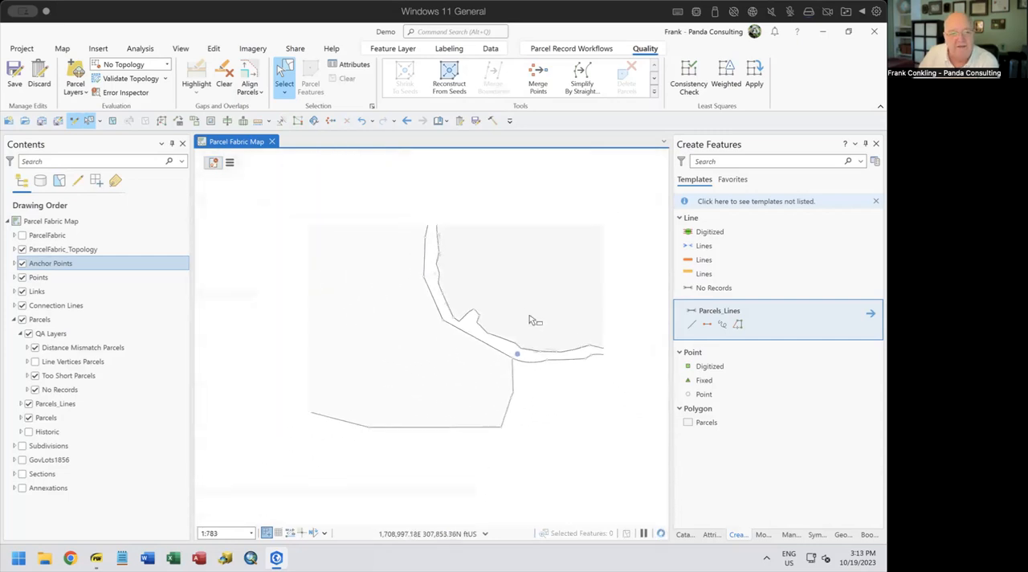
{"action": "left_click_drag", "start_coordinate": [501, 324], "coordinate": [435, 318]}
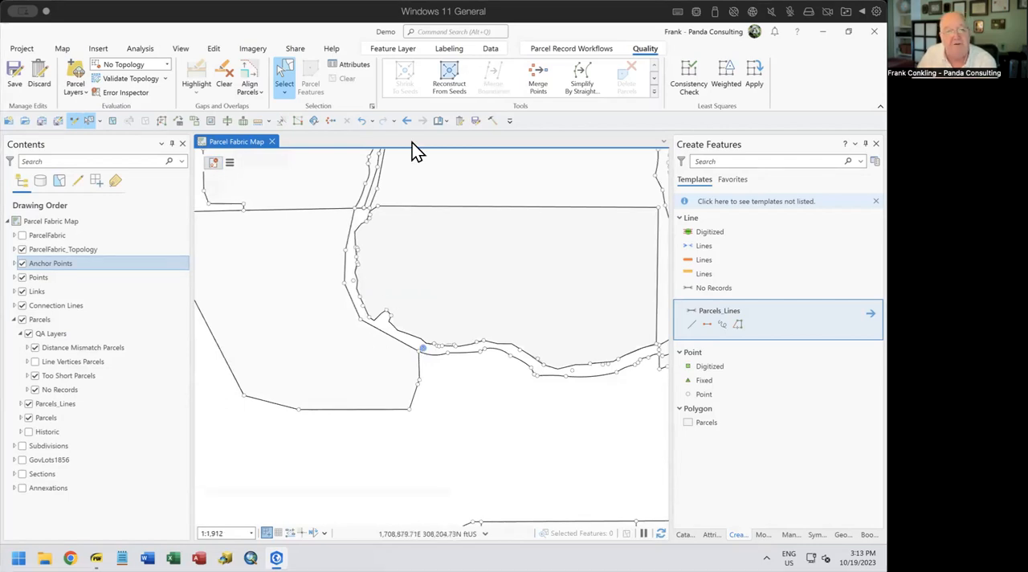
{"action": "left_click", "coordinate": [452, 69]}
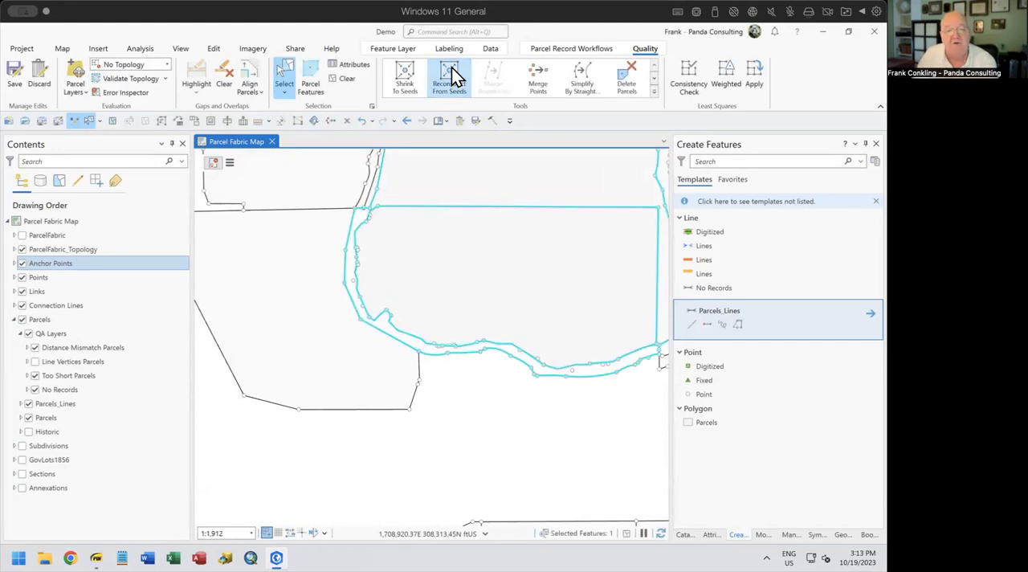
{"action": "left_click", "coordinate": [448, 393]}
{"action": "left_click", "coordinate": [407, 346]}
{"action": "left_click_drag", "start_coordinate": [504, 394], "coordinate": [401, 436]}
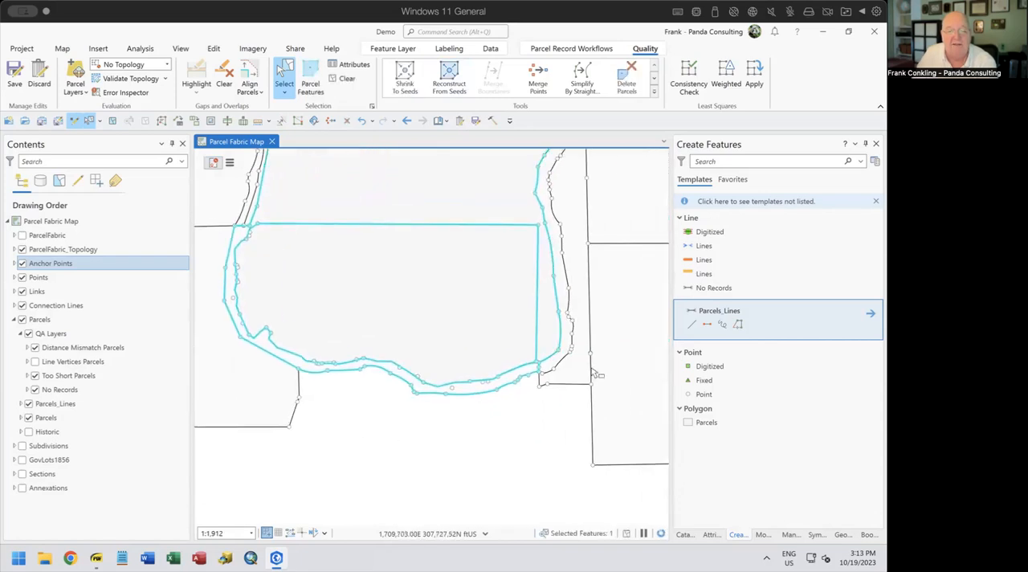
Examine the boundary gap at the strip's eastern end and undo the last seed reconstruction
{"action": "scroll", "coordinate": [553, 372], "scroll_direction": "up", "scroll_amount": 4}
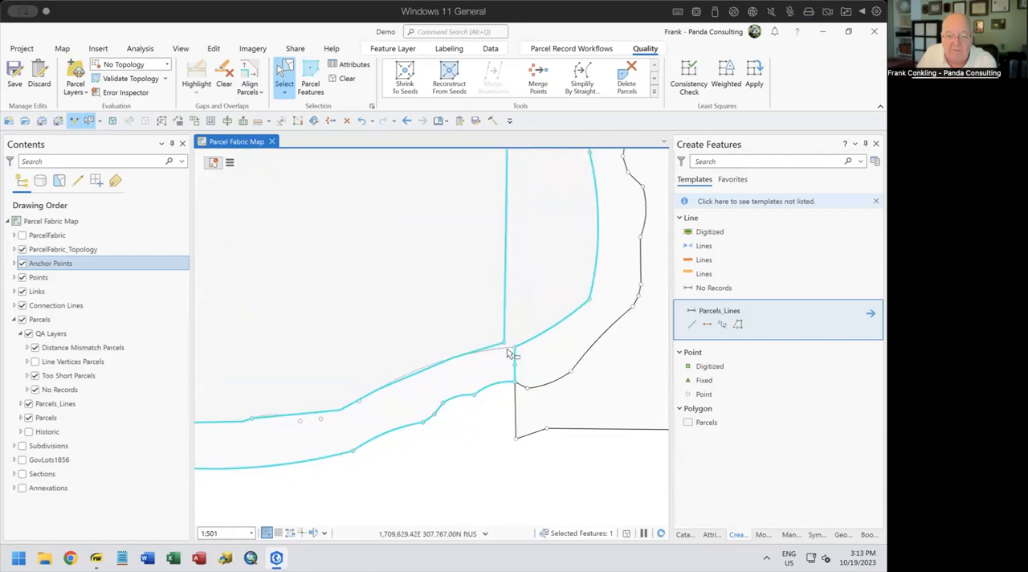
{"action": "scroll", "coordinate": [508, 351], "scroll_direction": "up", "scroll_amount": 2}
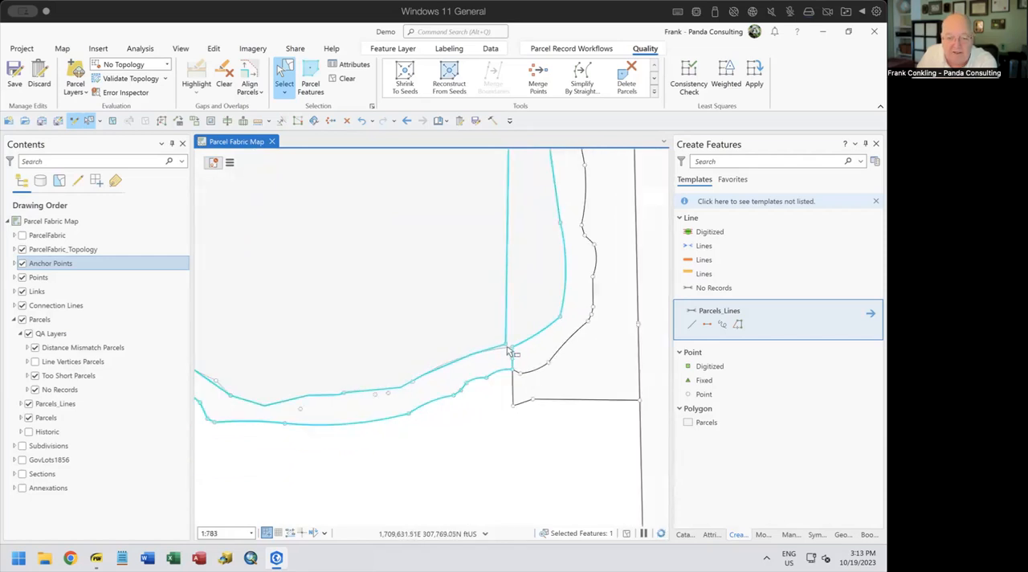
{"action": "scroll", "coordinate": [507, 351], "scroll_direction": "up", "scroll_amount": 3}
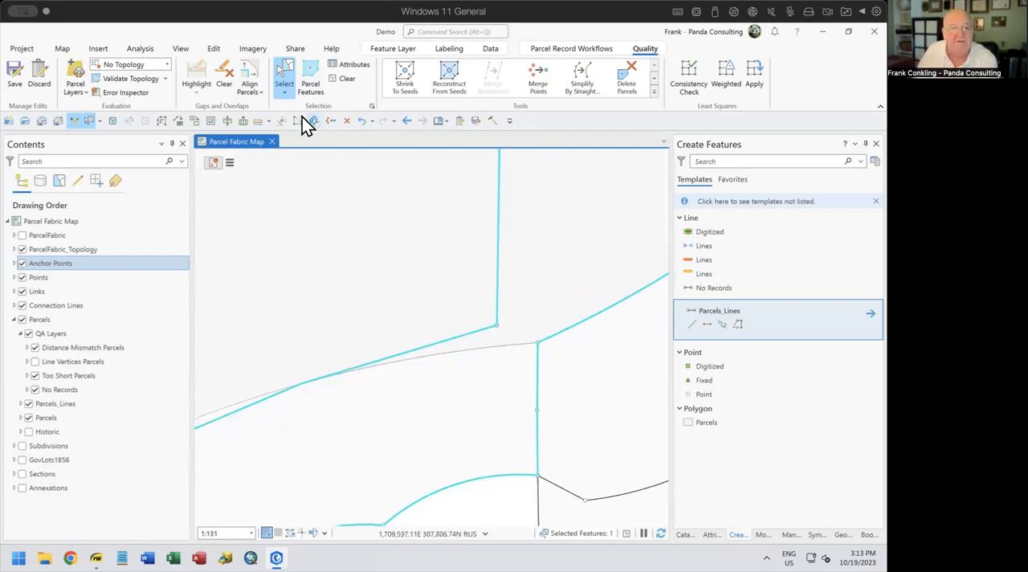
{"action": "left_click", "coordinate": [362, 121]}
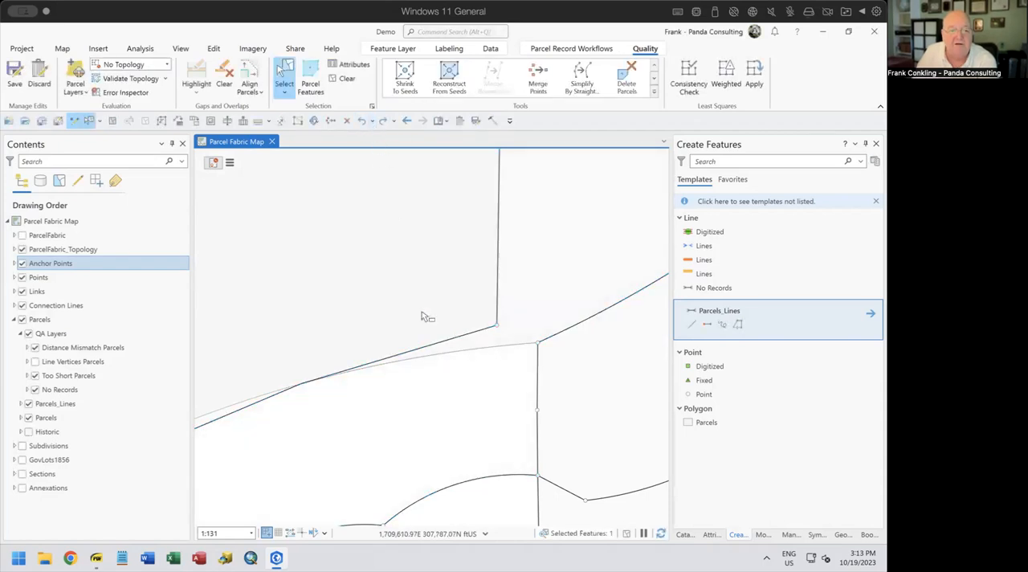
With the strip's record active, draw a two-point parcel line from the strip's northeast corner to the large parcel's southeast corner and check its record attribute
{"action": "left_click", "coordinate": [707, 325]}
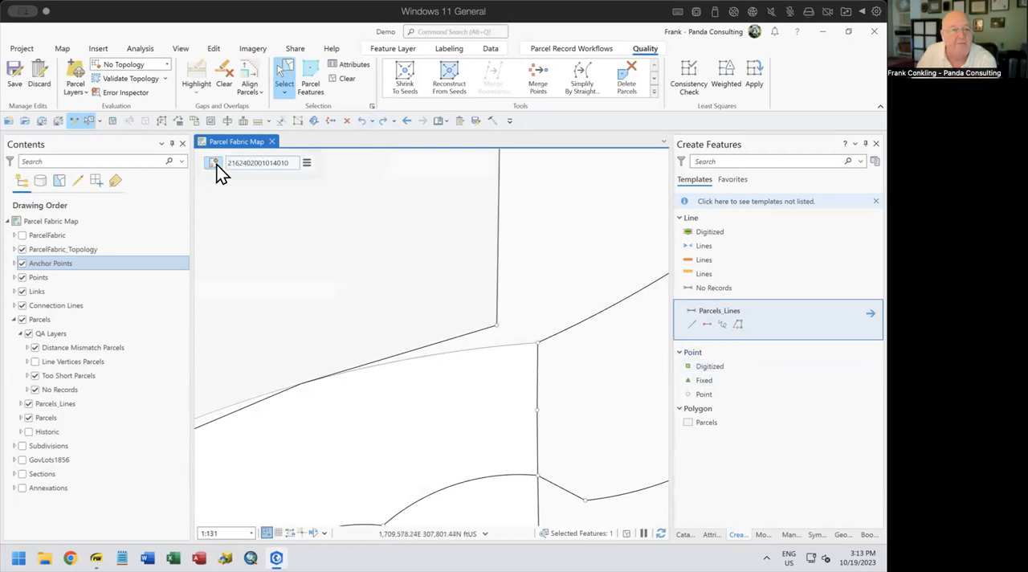
{"action": "left_click", "coordinate": [710, 327]}
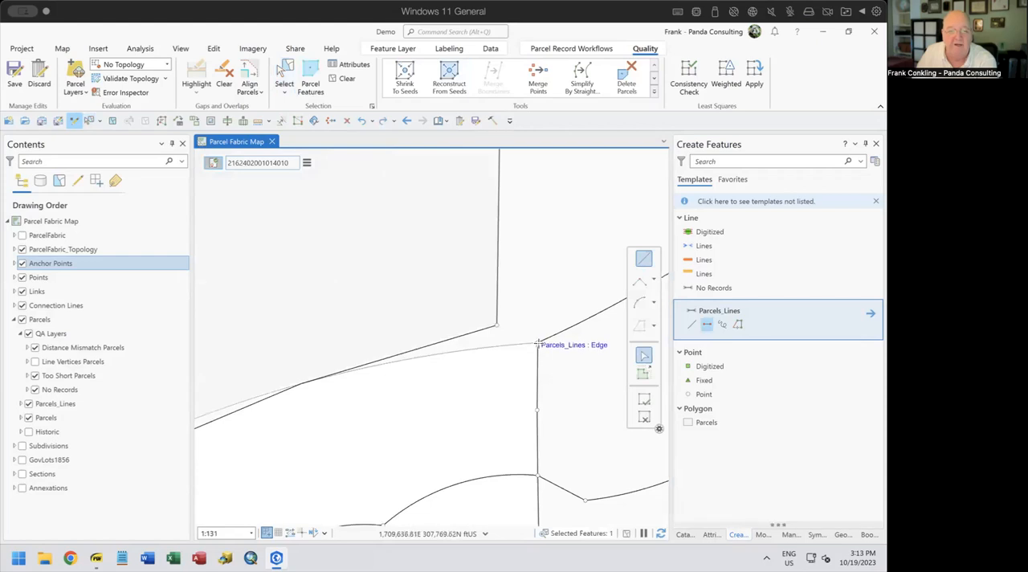
{"action": "left_click", "coordinate": [538, 343]}
{"action": "left_click", "coordinate": [496, 326]}
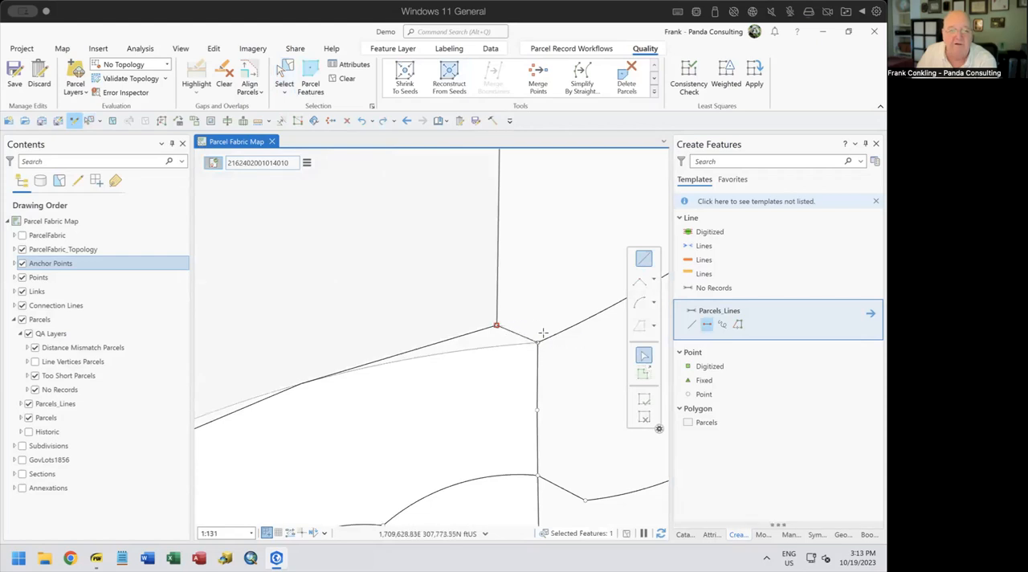
{"action": "left_click", "coordinate": [643, 418]}
{"action": "left_click", "coordinate": [712, 534]}
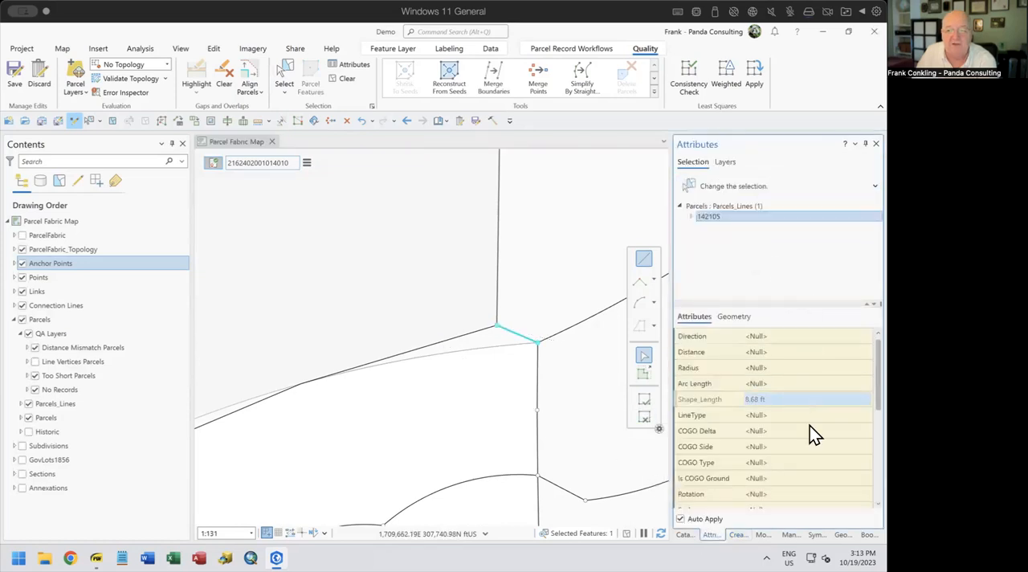
{"action": "scroll", "coordinate": [808, 427], "scroll_direction": "down", "scroll_amount": 5}
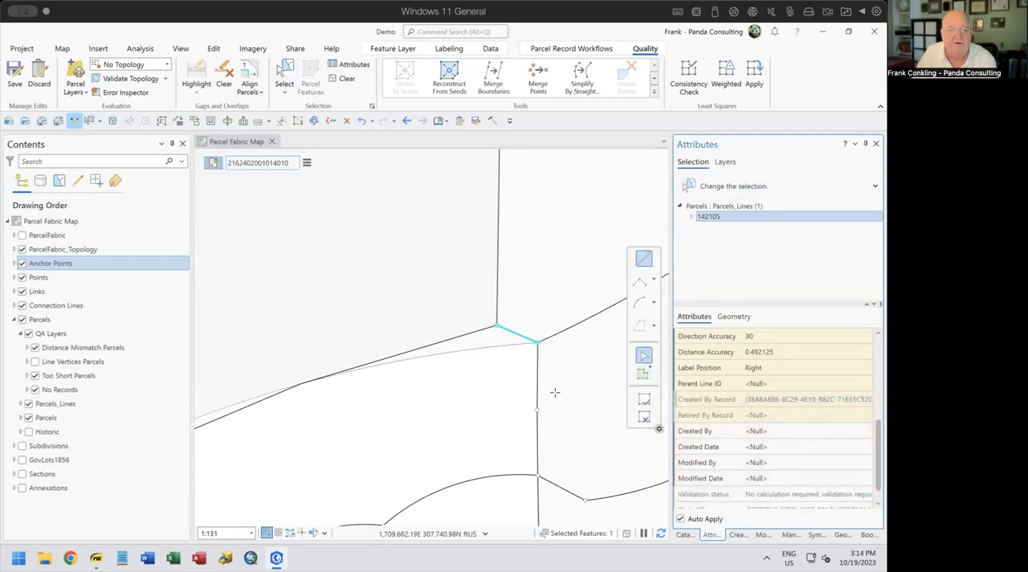
Select the northern parcel that wraps around the large parcel's eastern side and shrink it to a seed
{"action": "scroll", "coordinate": [509, 400], "scroll_direction": "down", "scroll_amount": 5}
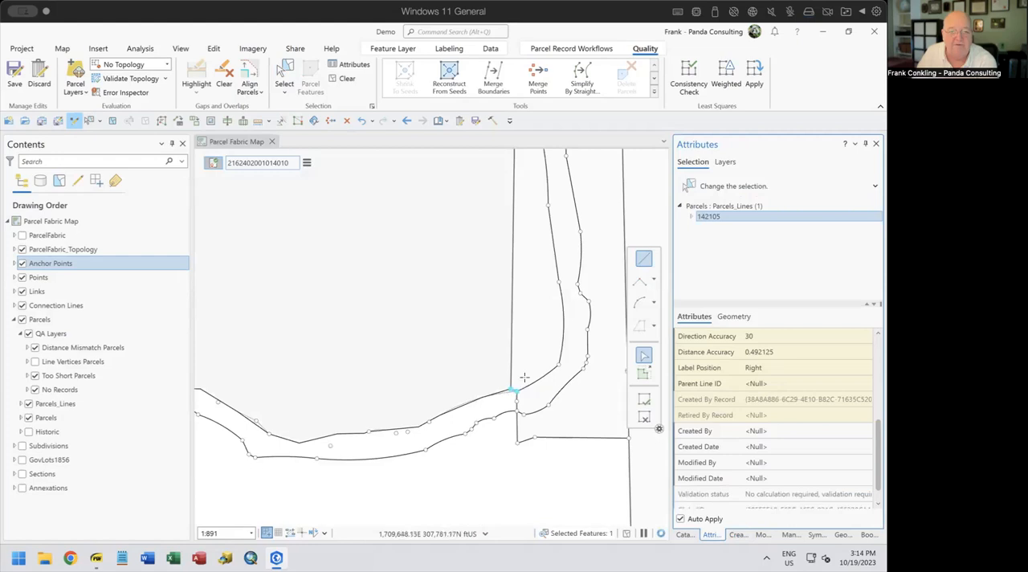
{"action": "scroll", "coordinate": [495, 342], "scroll_direction": "down", "scroll_amount": 2}
{"action": "left_click_drag", "start_coordinate": [422, 310], "coordinate": [449, 366]}
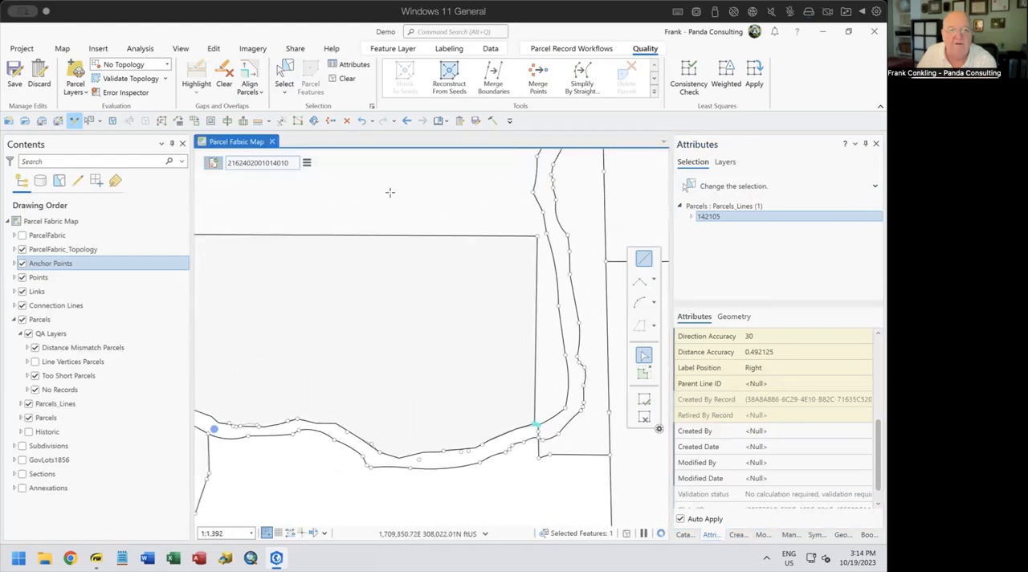
{"action": "left_click", "coordinate": [286, 78]}
{"action": "left_click", "coordinate": [457, 195]}
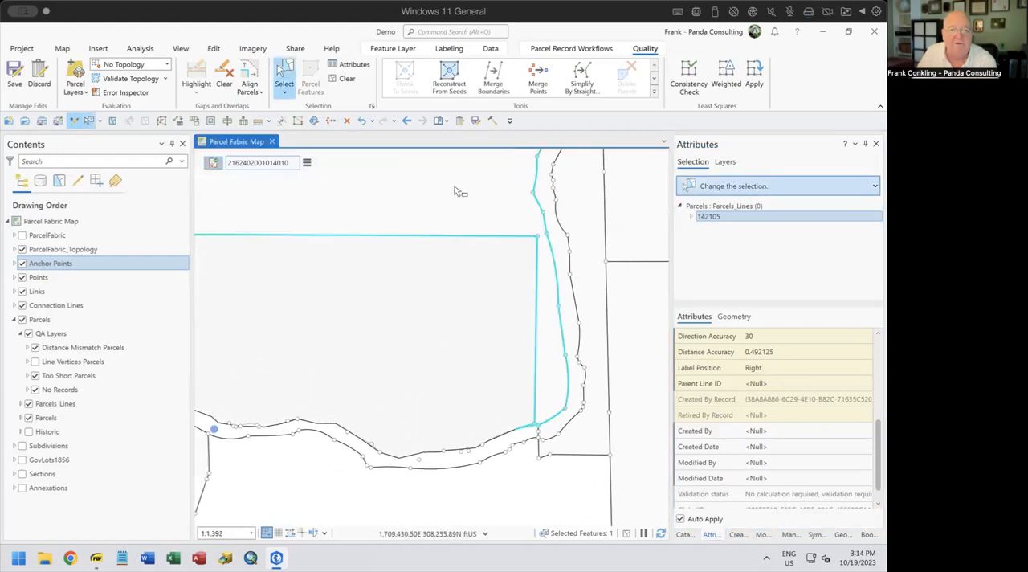
{"action": "left_click", "coordinate": [577, 533]}
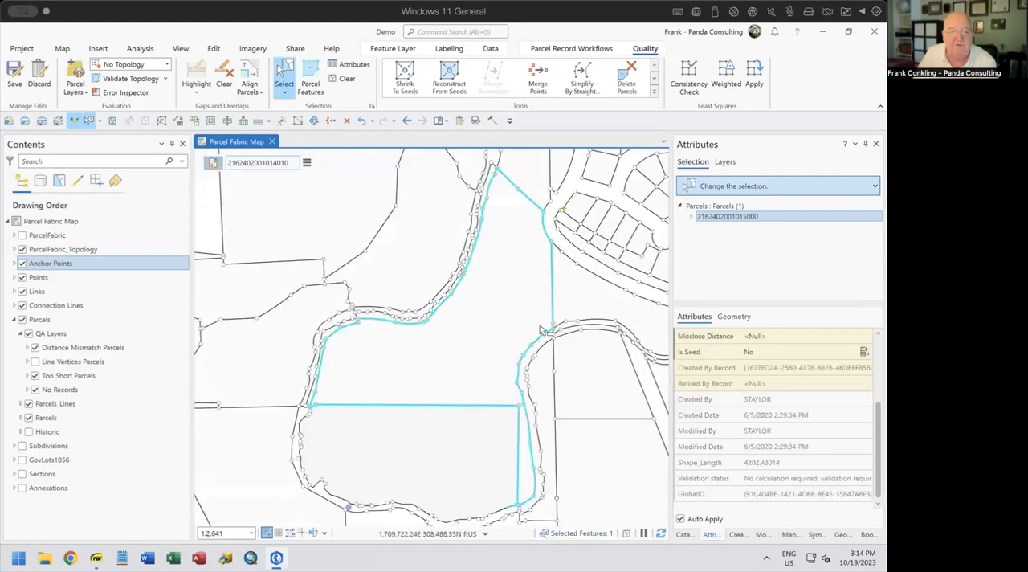
{"action": "left_click", "coordinate": [405, 80]}
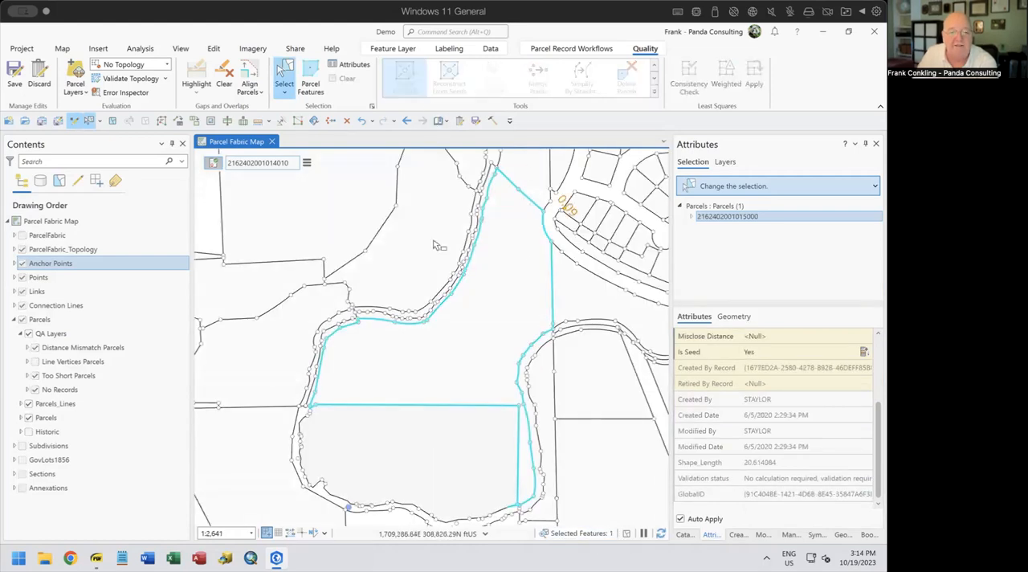
Clear the active record and try to reconstruct the northern parcel and the strip parcel from their seeds
{"action": "left_click_drag", "start_coordinate": [470, 460], "coordinate": [489, 406]}
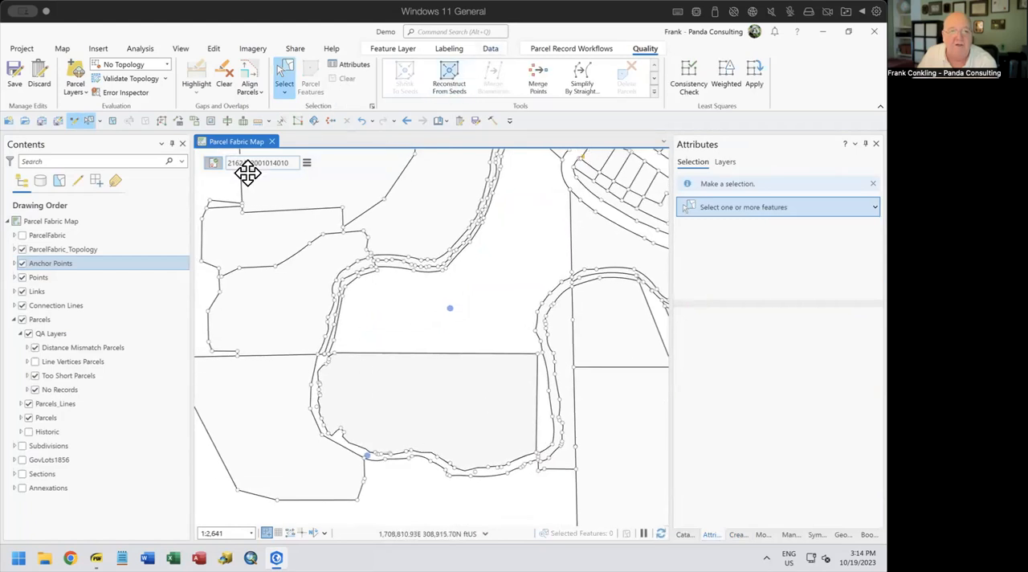
{"action": "left_click", "coordinate": [449, 80]}
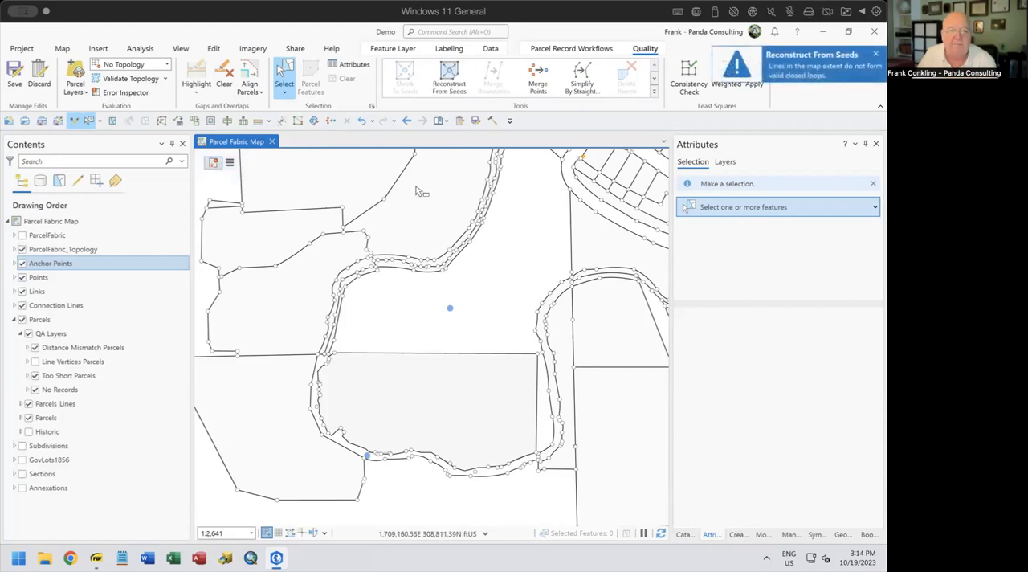
{"action": "left_click_drag", "start_coordinate": [510, 306], "coordinate": [440, 353]}
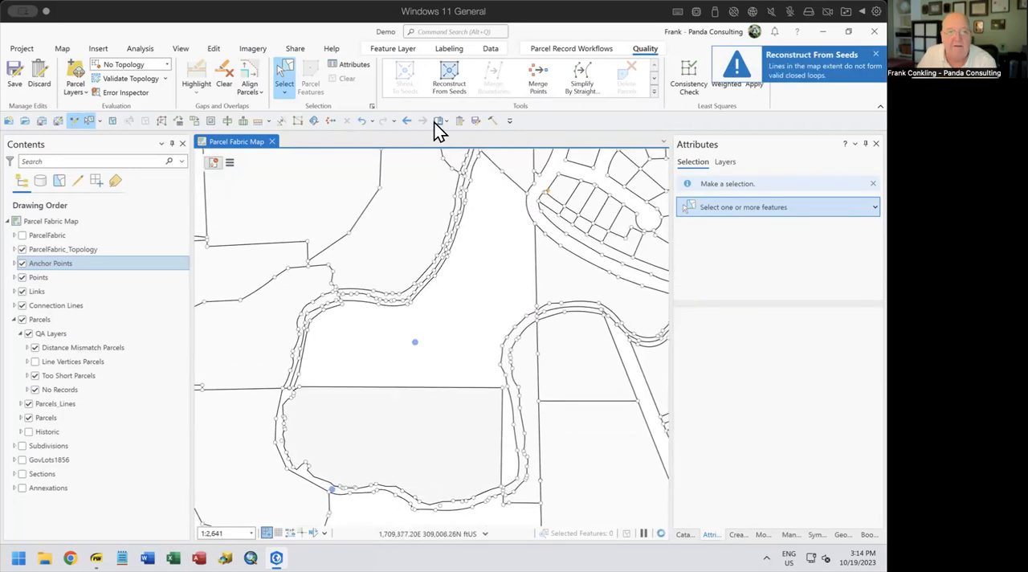
{"action": "left_click", "coordinate": [445, 71]}
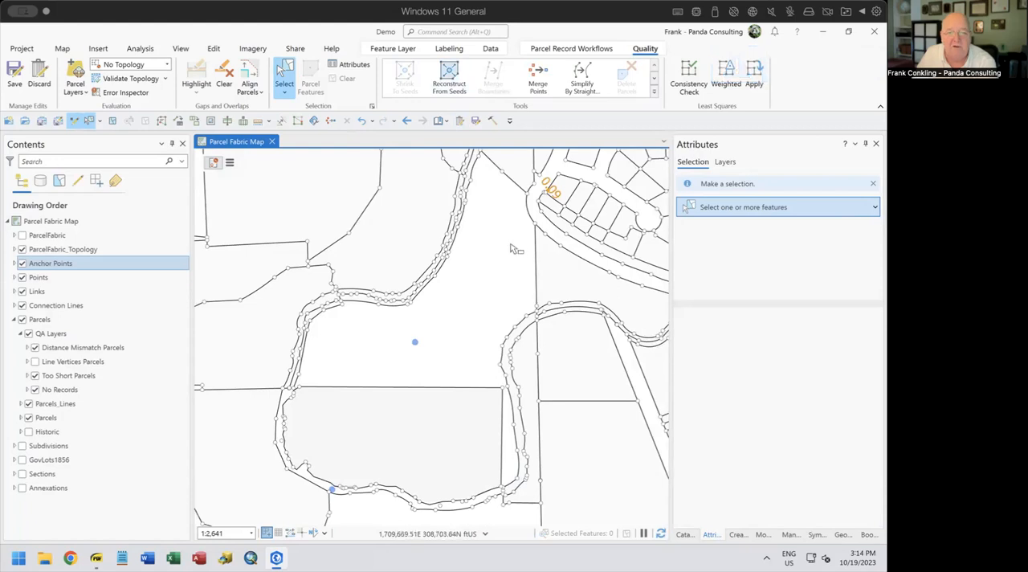
Examine the boundary near the large parcel's southeast corner and check the short connecting line's attributes
{"action": "left_click_drag", "start_coordinate": [519, 494], "coordinate": [511, 461]}
{"action": "scroll", "coordinate": [495, 457], "scroll_direction": "down", "scroll_amount": 4}
{"action": "scroll", "coordinate": [494, 457], "scroll_direction": "up", "scroll_amount": 3}
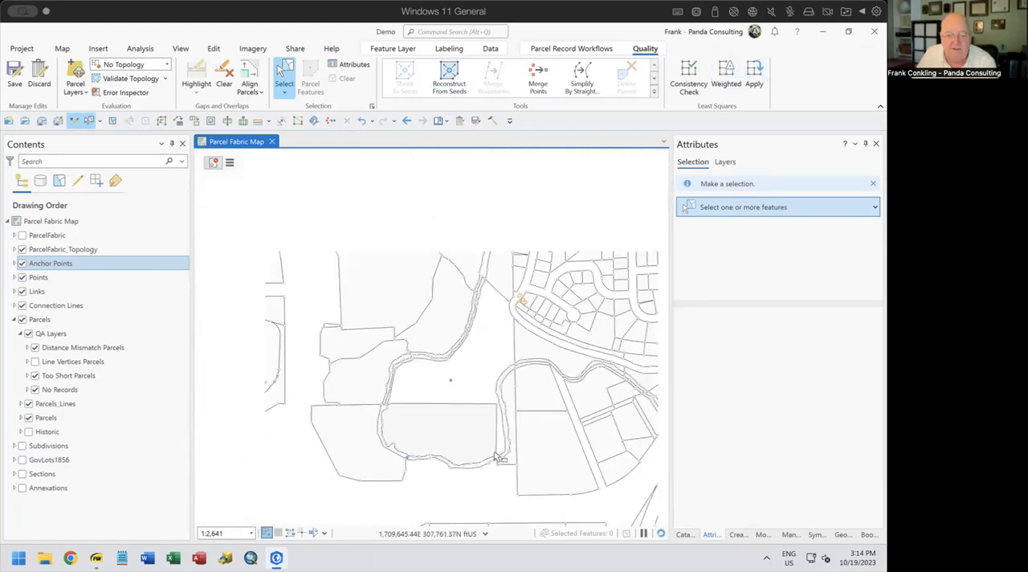
{"action": "scroll", "coordinate": [496, 459], "scroll_direction": "up", "scroll_amount": 9}
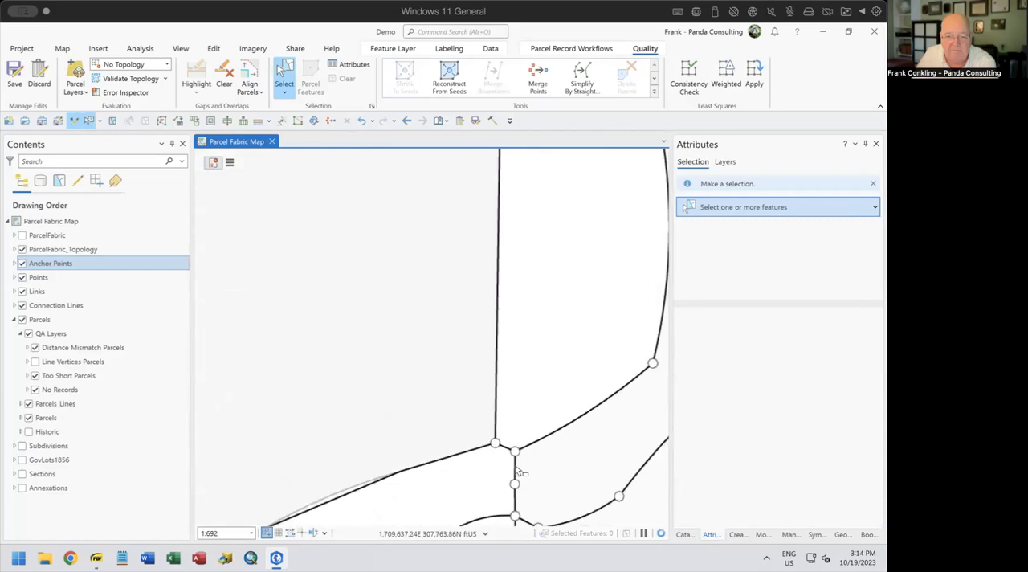
{"action": "scroll", "coordinate": [517, 405], "scroll_direction": "up", "scroll_amount": 2}
{"action": "left_click", "coordinate": [453, 446]}
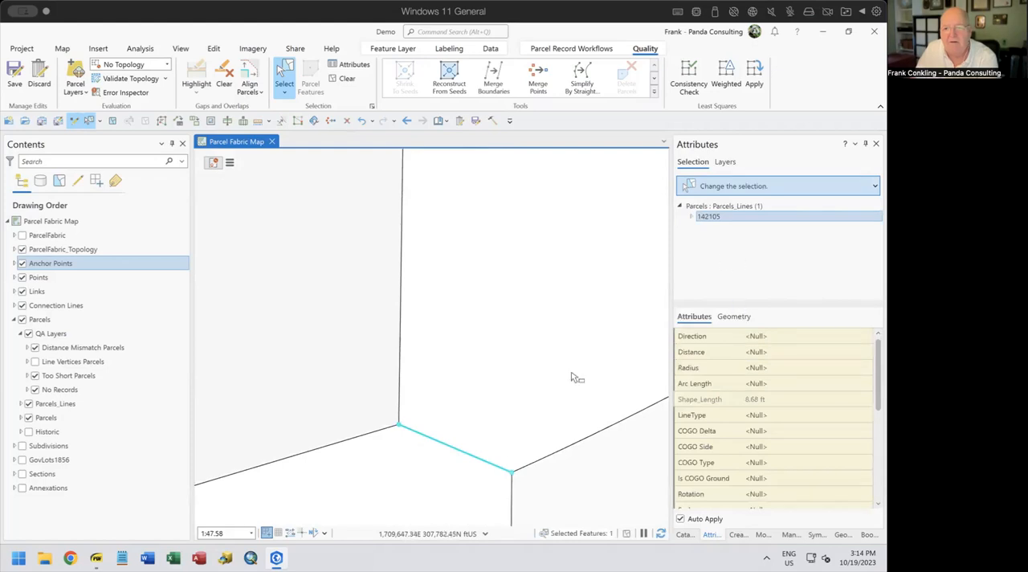
{"action": "scroll", "coordinate": [522, 389], "scroll_direction": "down", "scroll_amount": 4}
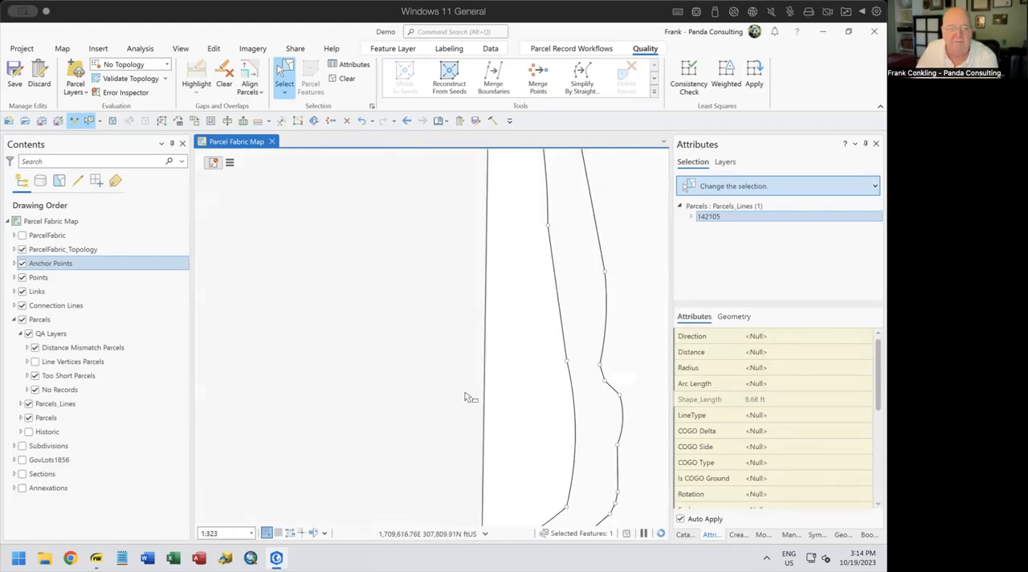
{"action": "scroll", "coordinate": [455, 354], "scroll_direction": "down", "scroll_amount": 3}
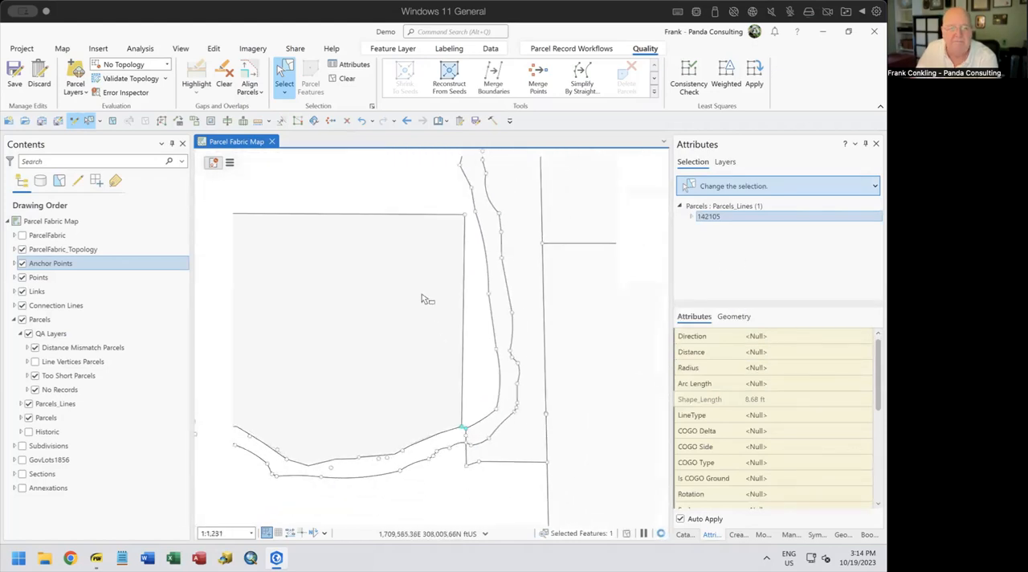
With the strip's record active, draw a two-point parcel line from the large parcel's northwest corner to the northern parcel's southwest corner
{"action": "left_click_drag", "start_coordinate": [426, 251], "coordinate": [484, 348]}
{"action": "scroll", "coordinate": [465, 353], "scroll_direction": "down", "scroll_amount": 2}
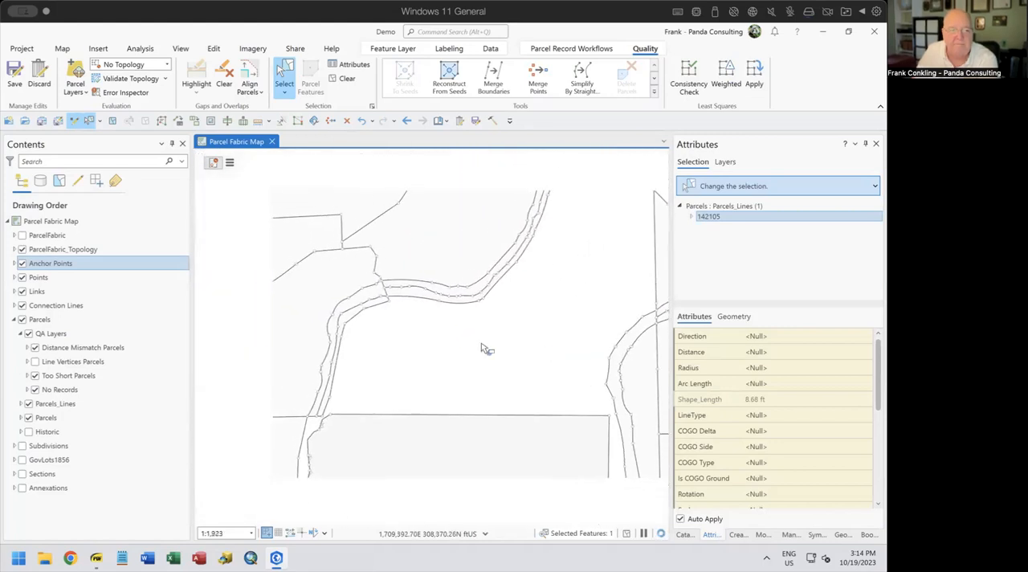
{"action": "scroll", "coordinate": [325, 424], "scroll_direction": "up", "scroll_amount": 5}
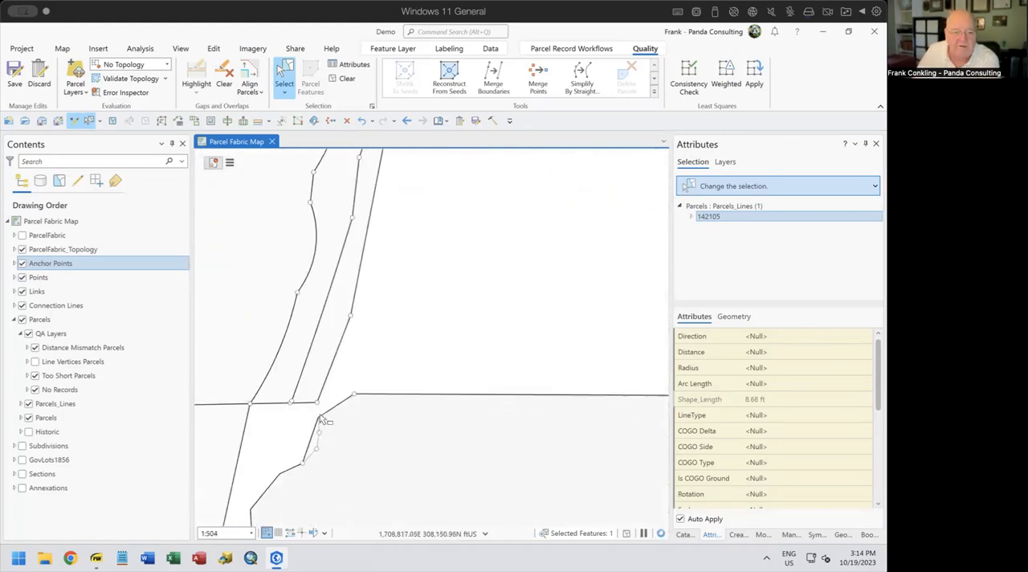
{"action": "left_click", "coordinate": [737, 534]}
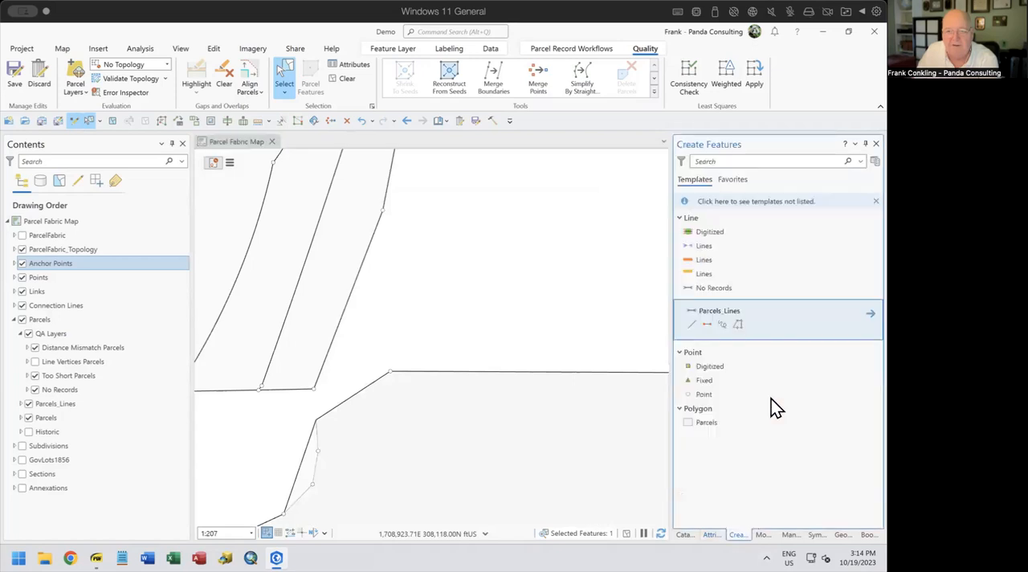
{"action": "left_click", "coordinate": [708, 324]}
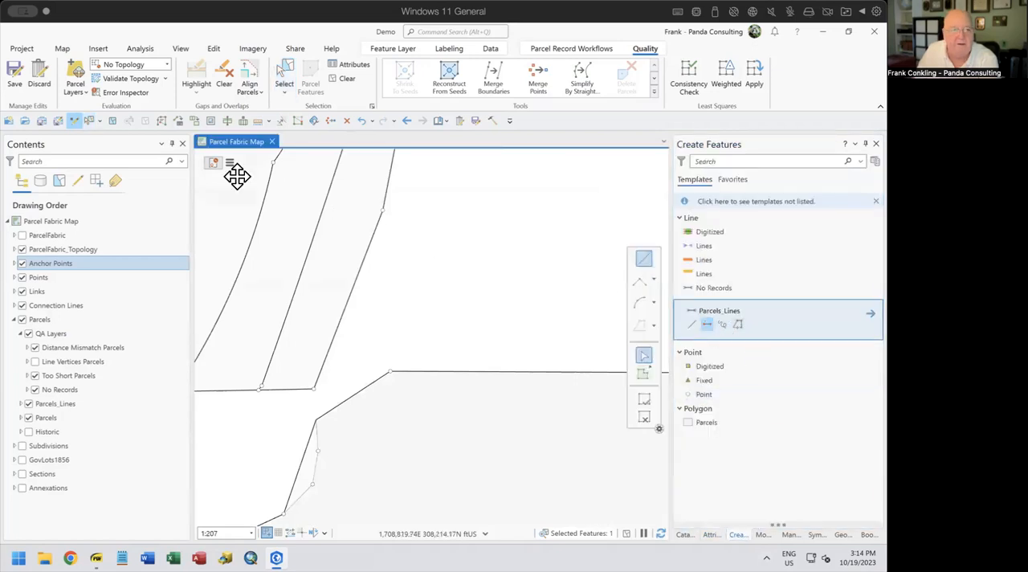
{"action": "left_click", "coordinate": [212, 161]}
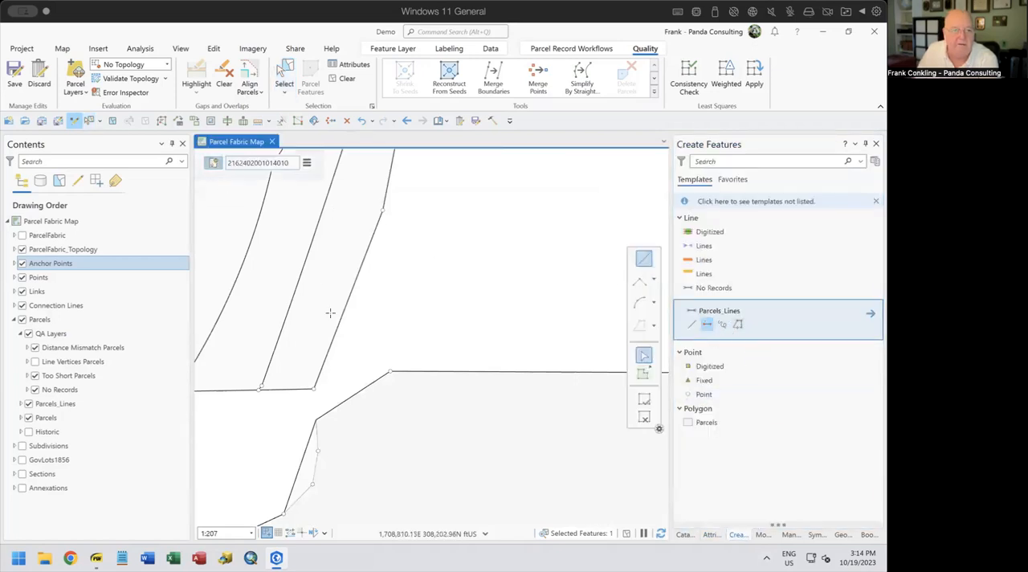
{"action": "left_click", "coordinate": [390, 371]}
{"action": "left_click", "coordinate": [314, 390]}
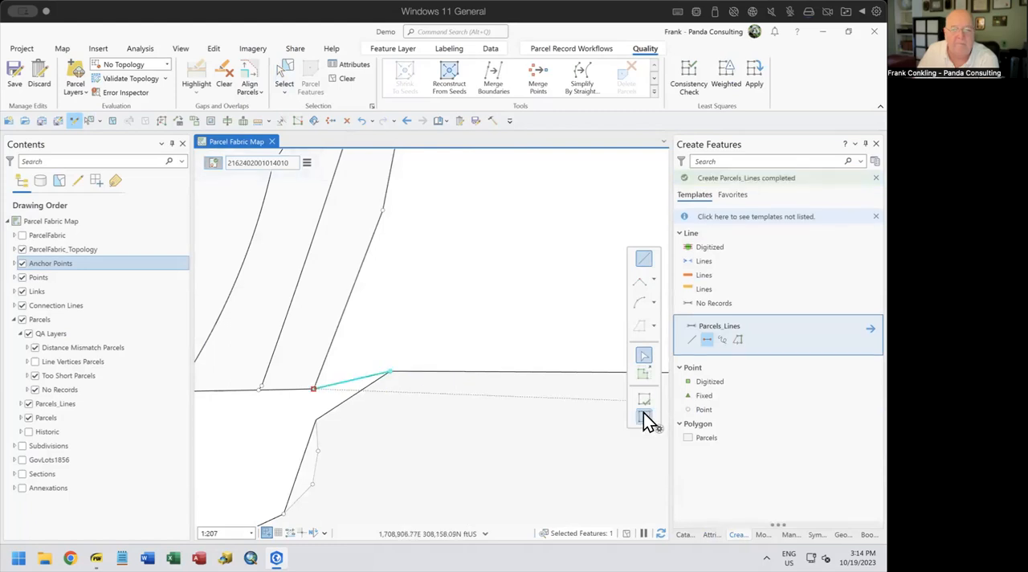
{"action": "left_click", "coordinate": [643, 414]}
{"action": "left_click", "coordinate": [341, 79]}
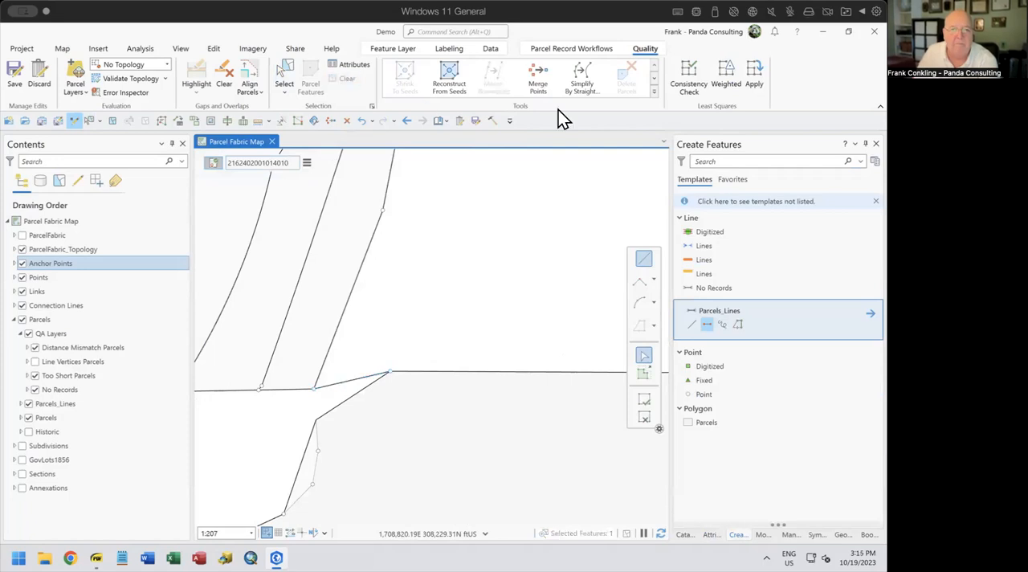
Clear the active record and reconstruct the northern parcel and the strip parcel from their seeds with both fully in the map extent
{"action": "left_click", "coordinate": [213, 163]}
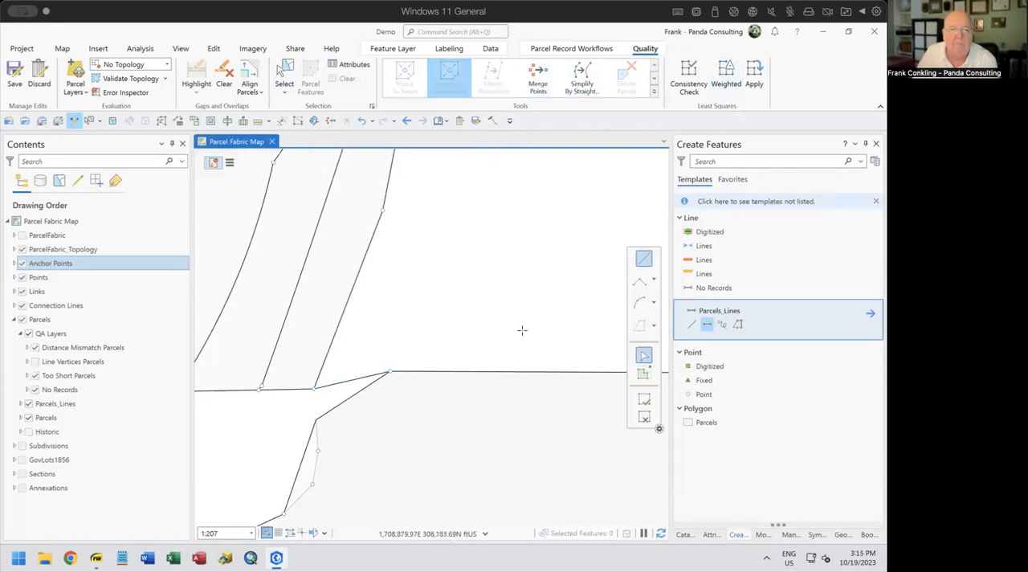
{"action": "scroll", "coordinate": [532, 359], "scroll_direction": "up", "scroll_amount": 1}
{"action": "scroll", "coordinate": [532, 359], "scroll_direction": "down", "scroll_amount": 6}
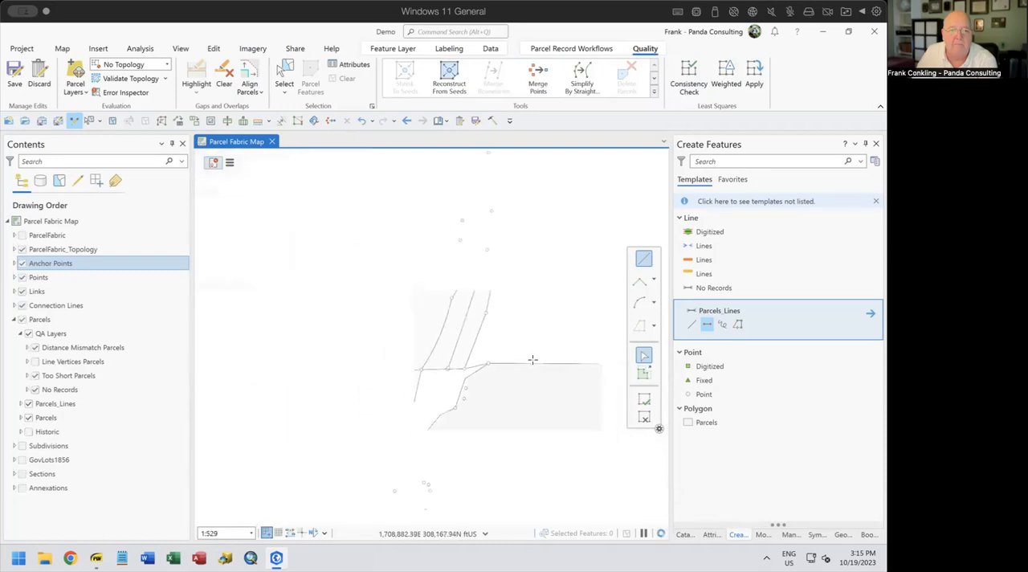
{"action": "scroll", "coordinate": [532, 366], "scroll_direction": "up", "scroll_amount": 5}
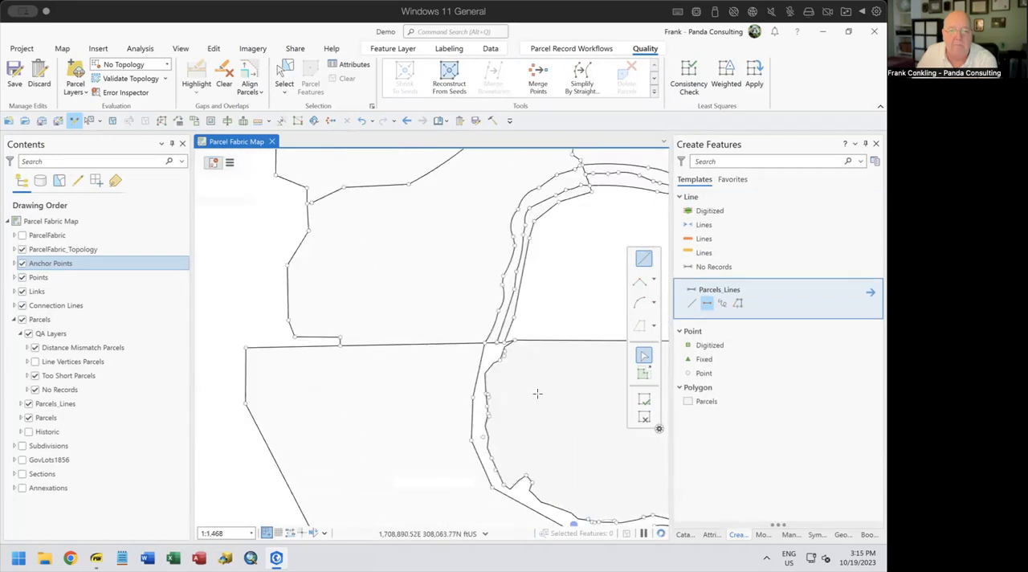
{"action": "scroll", "coordinate": [477, 326], "scroll_direction": "down", "scroll_amount": 2}
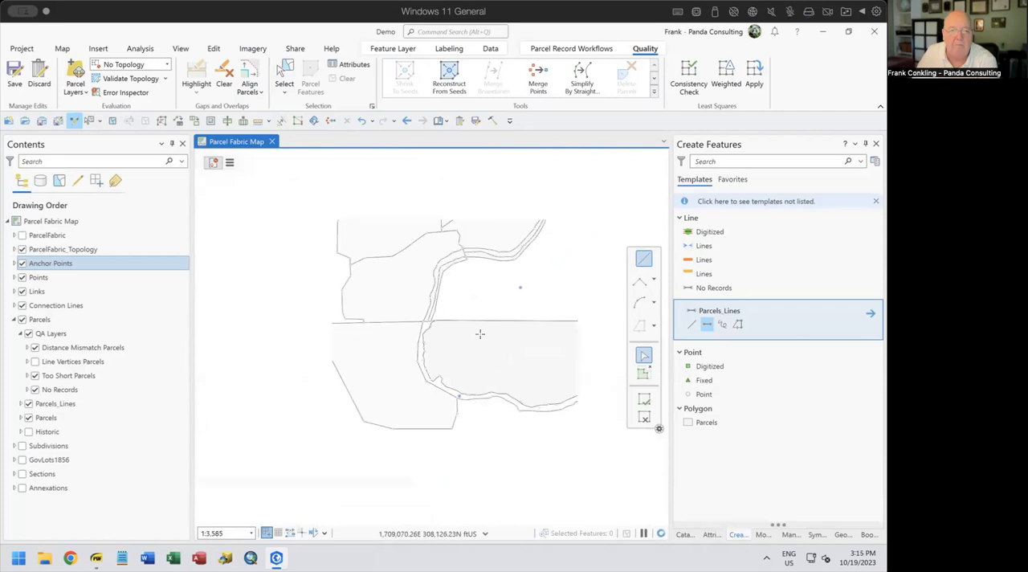
{"action": "left_click", "coordinate": [456, 83]}
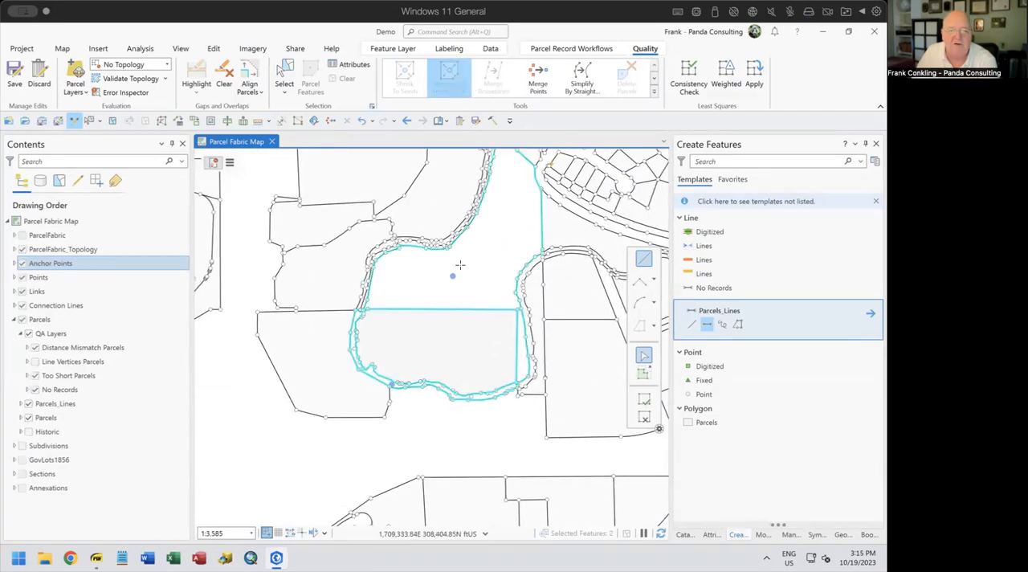
{"action": "left_click", "coordinate": [341, 81]}
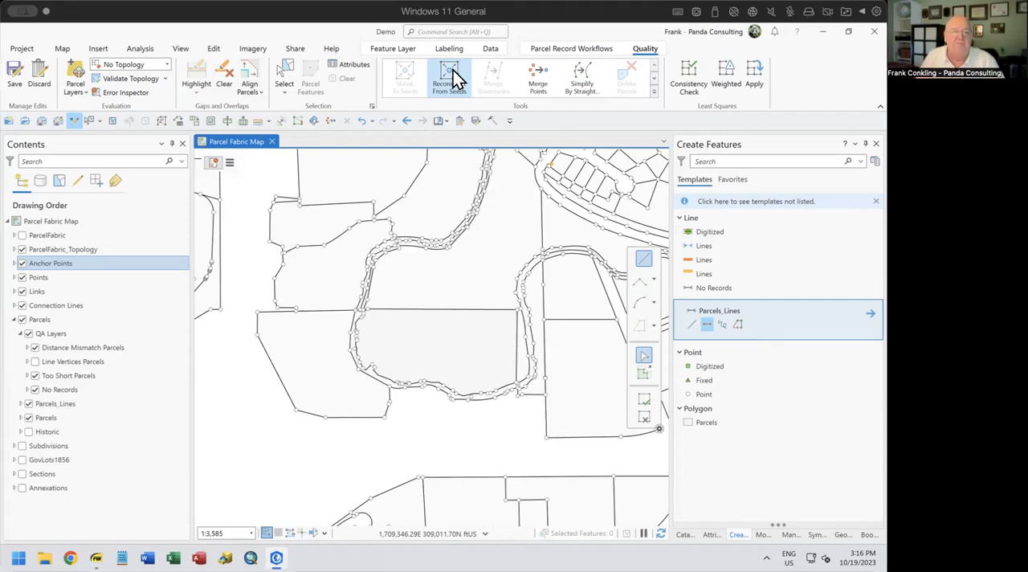
{"action": "left_click", "coordinate": [452, 77]}
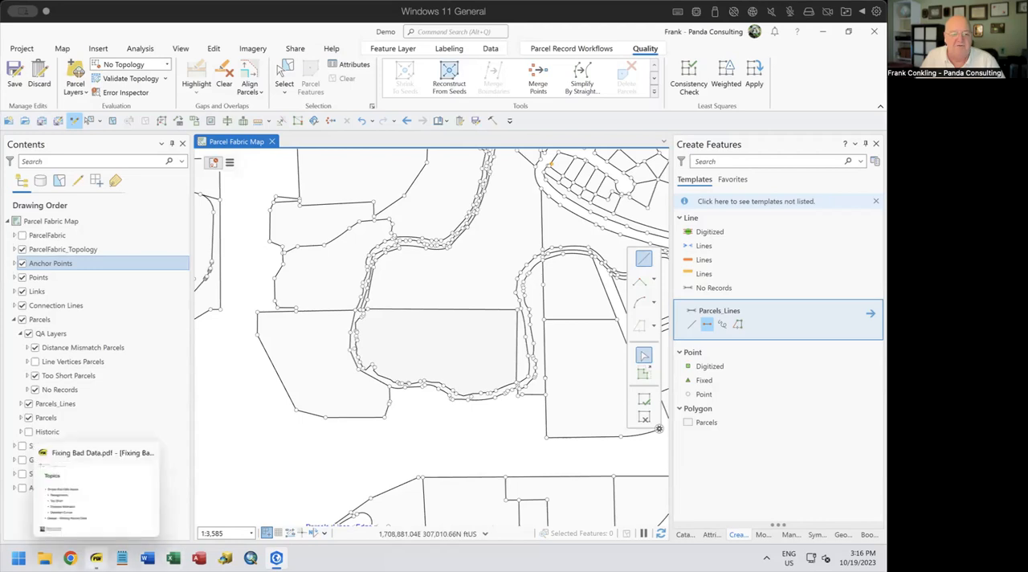
Switch to Fixing Bad Data.pdf, highlight the Realignments topic, and return to the parcel map
{"action": "left_click", "coordinate": [96, 557]}
{"action": "left_click_drag", "start_coordinate": [97, 260], "coordinate": [254, 266]}
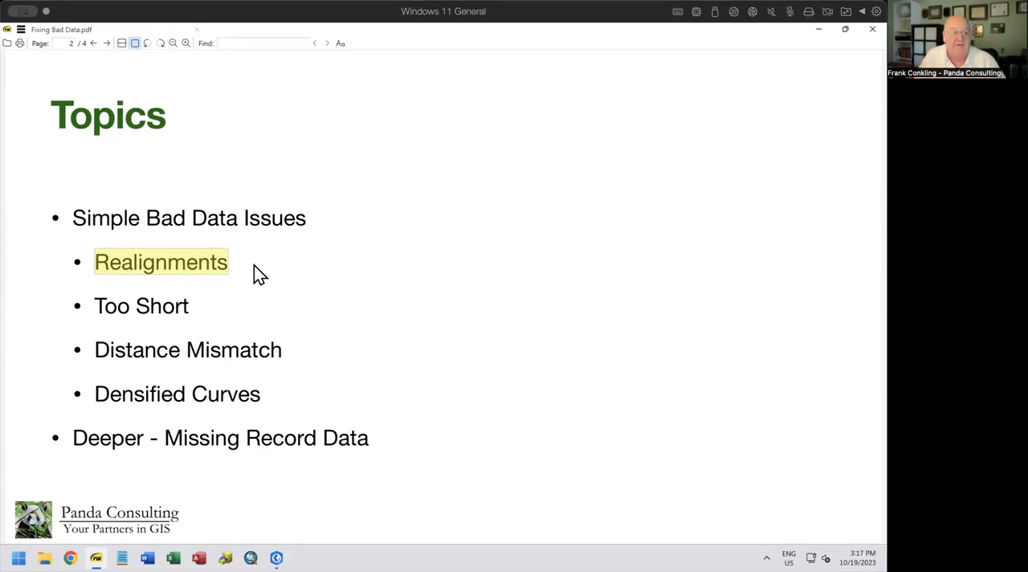
{"action": "left_click", "coordinate": [820, 30]}
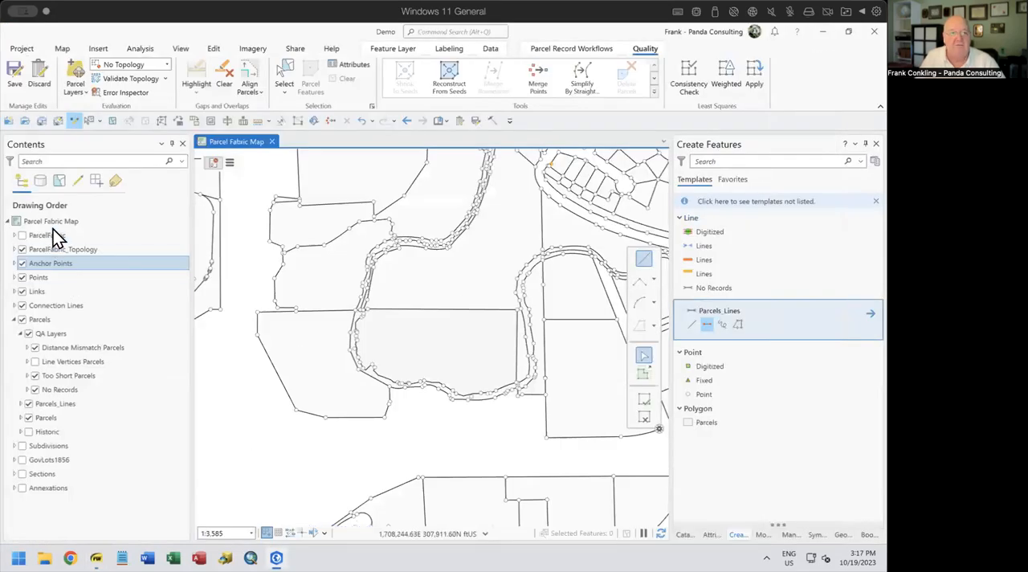
Go to the Too Short bookmark and hide the No Records and Distance Mismatch Parcels layers, leaving Too Short Parcels visible
{"action": "left_click", "coordinate": [448, 121]}
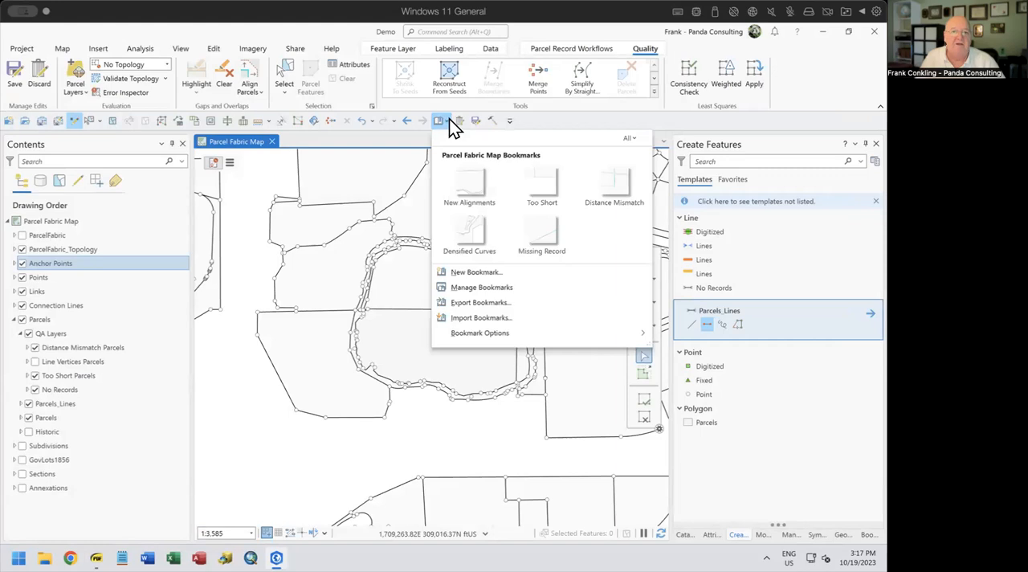
{"action": "left_click", "coordinate": [519, 171]}
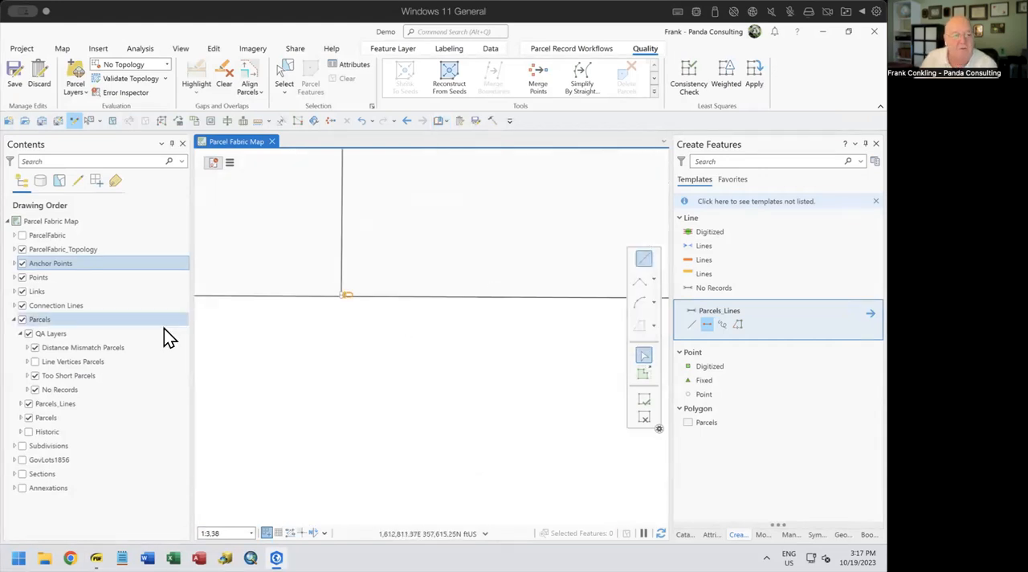
{"action": "left_click", "coordinate": [36, 392]}
{"action": "left_click", "coordinate": [34, 347]}
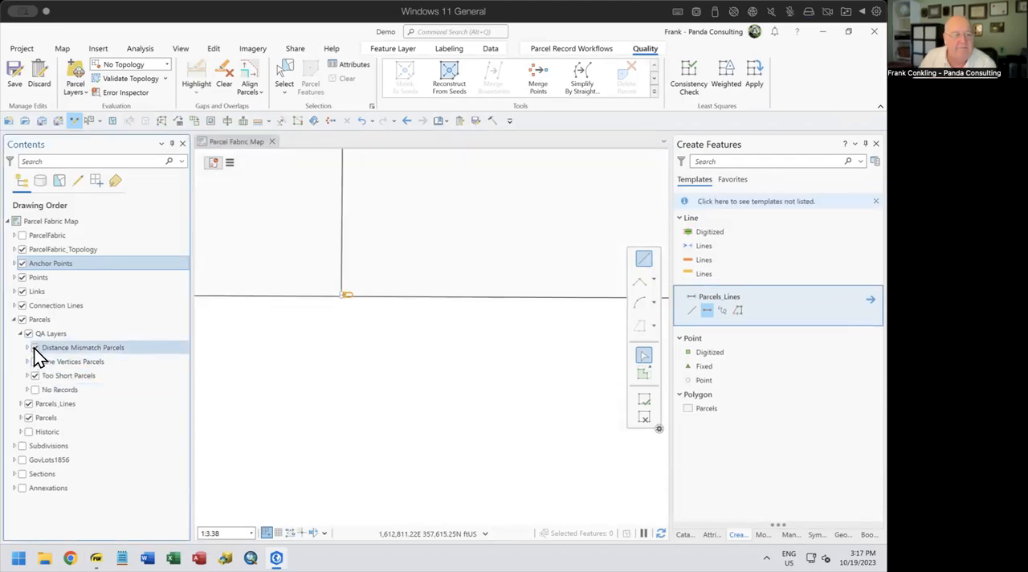
{"action": "left_click", "coordinate": [66, 375]}
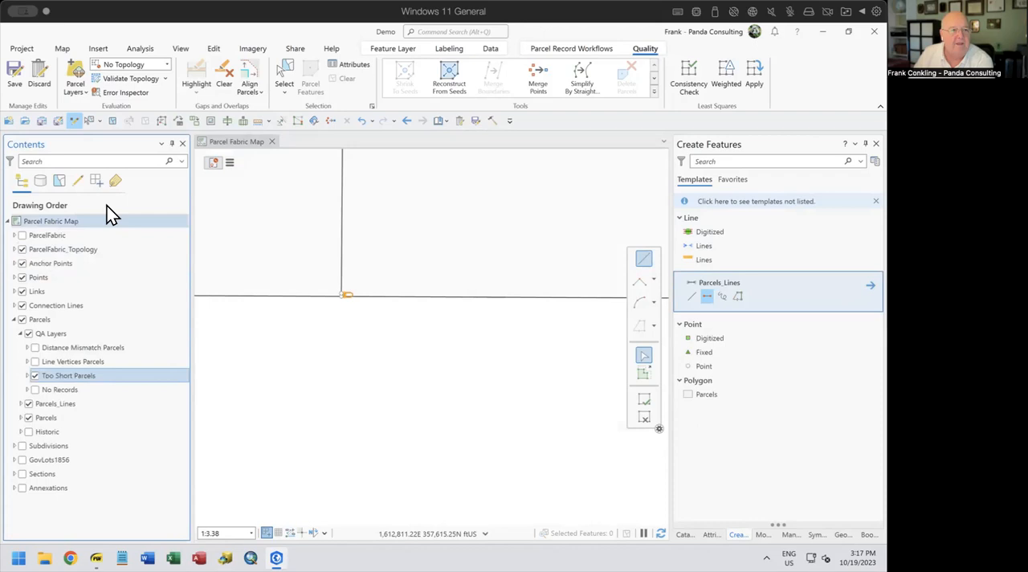
Review the available parcel quality layers, show Distance Mismatch Parcels and Line Vertices Parcels, and return to the previous map extent
{"action": "left_click", "coordinate": [78, 93]}
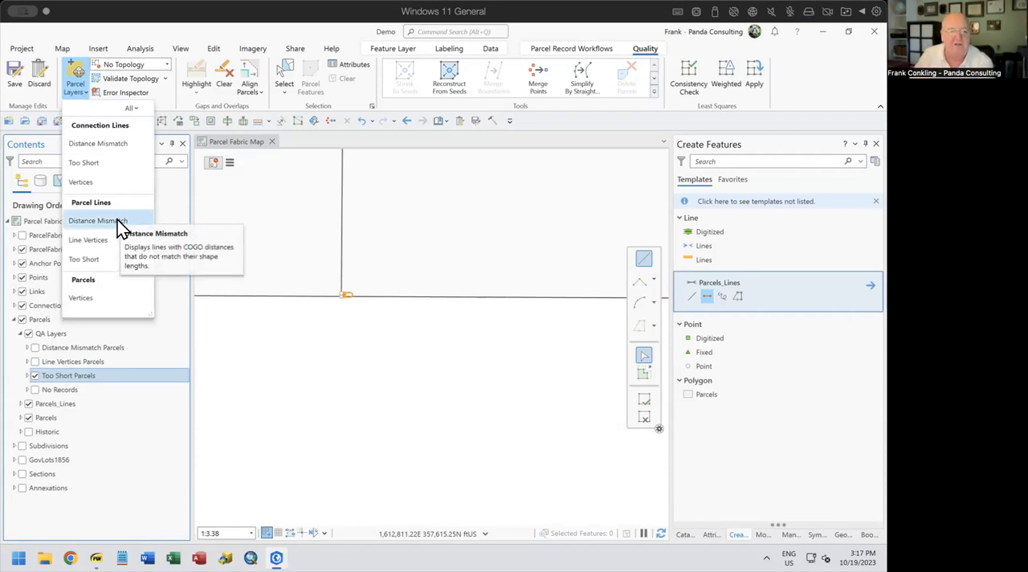
{"action": "left_click", "coordinate": [36, 348]}
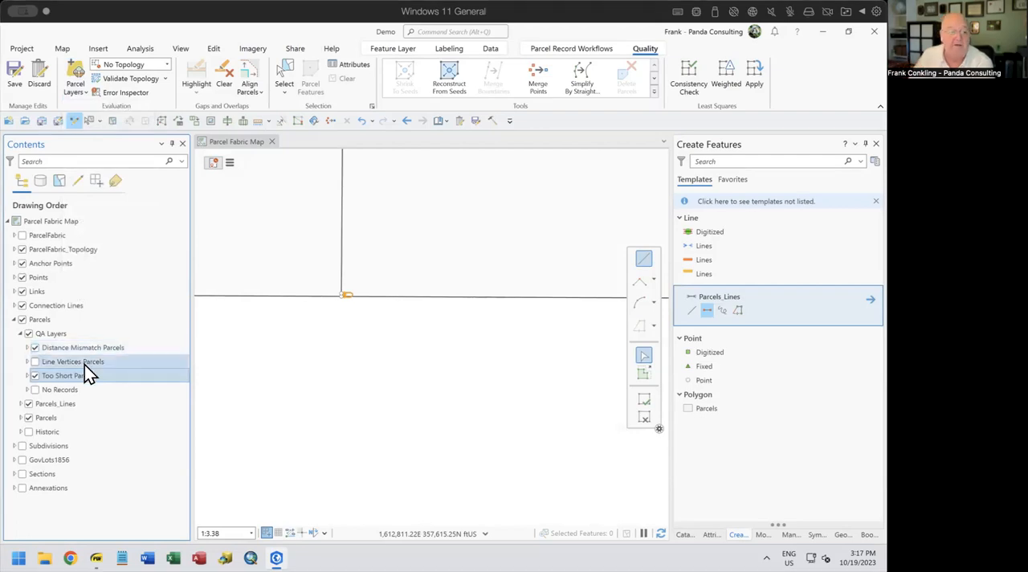
{"action": "left_click", "coordinate": [84, 363]}
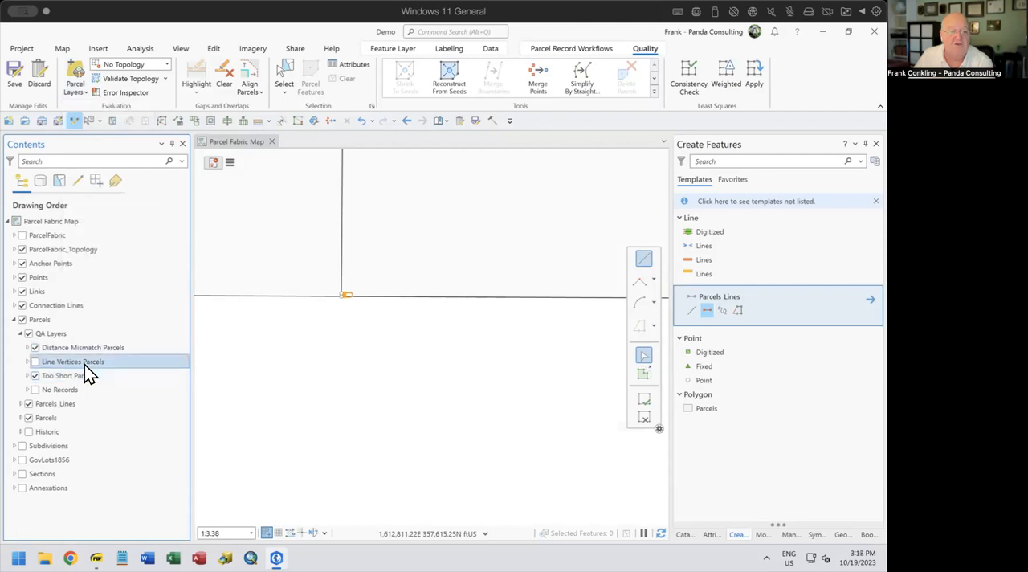
{"action": "left_click", "coordinate": [35, 362]}
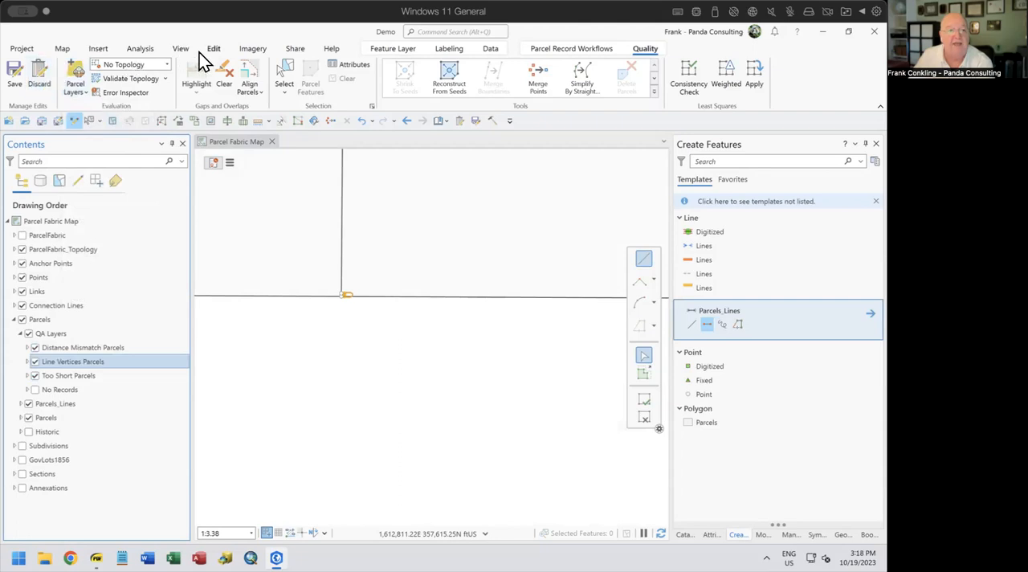
{"action": "left_click", "coordinate": [63, 51]}
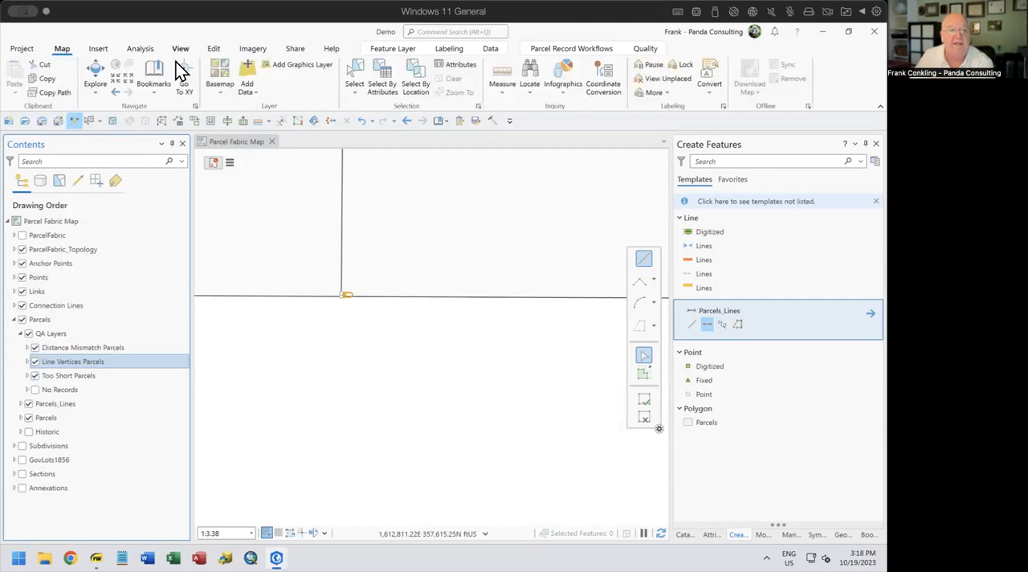
{"action": "left_click", "coordinate": [115, 91]}
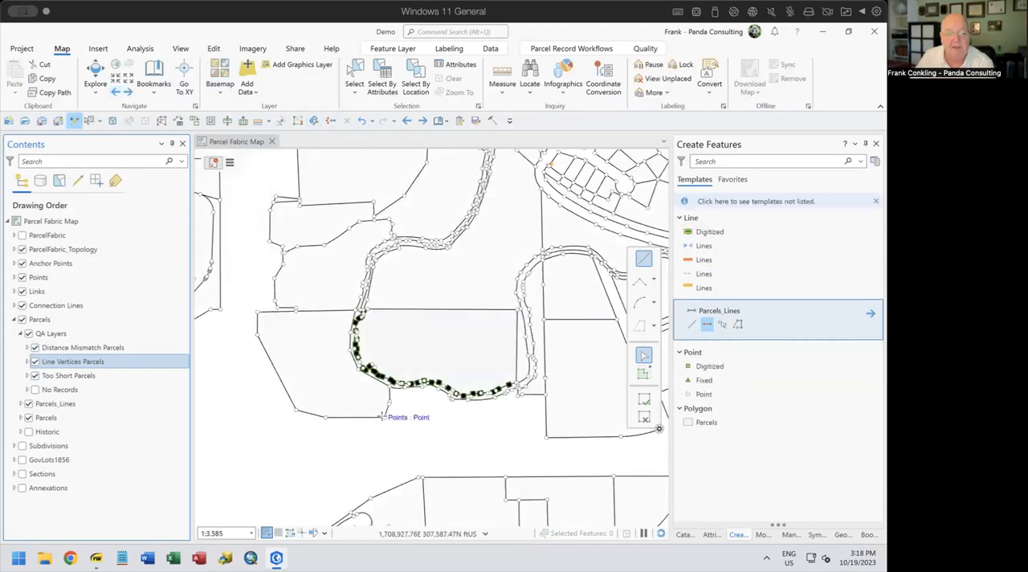
Select the two multi-vertex boundary lines on either side of the notch in the curved strip, across all selectable layers
{"action": "scroll", "coordinate": [382, 415], "scroll_direction": "down", "scroll_amount": 2}
{"action": "scroll", "coordinate": [372, 393], "scroll_direction": "up", "scroll_amount": 3}
{"action": "scroll", "coordinate": [372, 393], "scroll_direction": "up", "scroll_amount": 5}
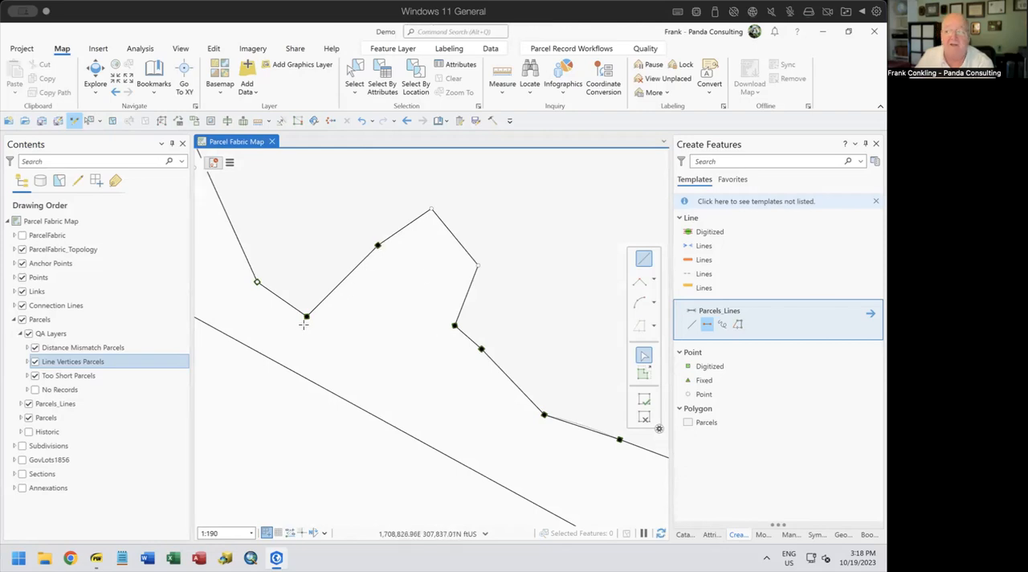
{"action": "scroll", "coordinate": [414, 315], "scroll_direction": "up", "scroll_amount": 2}
{"action": "scroll", "coordinate": [415, 315], "scroll_direction": "down", "scroll_amount": 2}
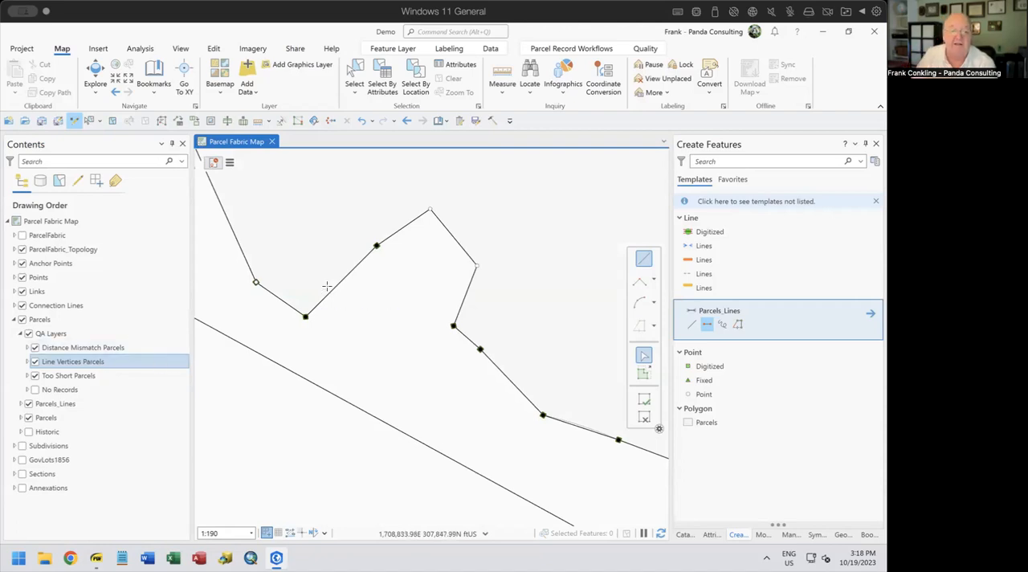
{"action": "left_click", "coordinate": [355, 81]}
{"action": "left_click_drag", "start_coordinate": [344, 278], "coordinate": [368, 297]}
{"action": "left_click", "coordinate": [373, 332], "text": "ctrl"}
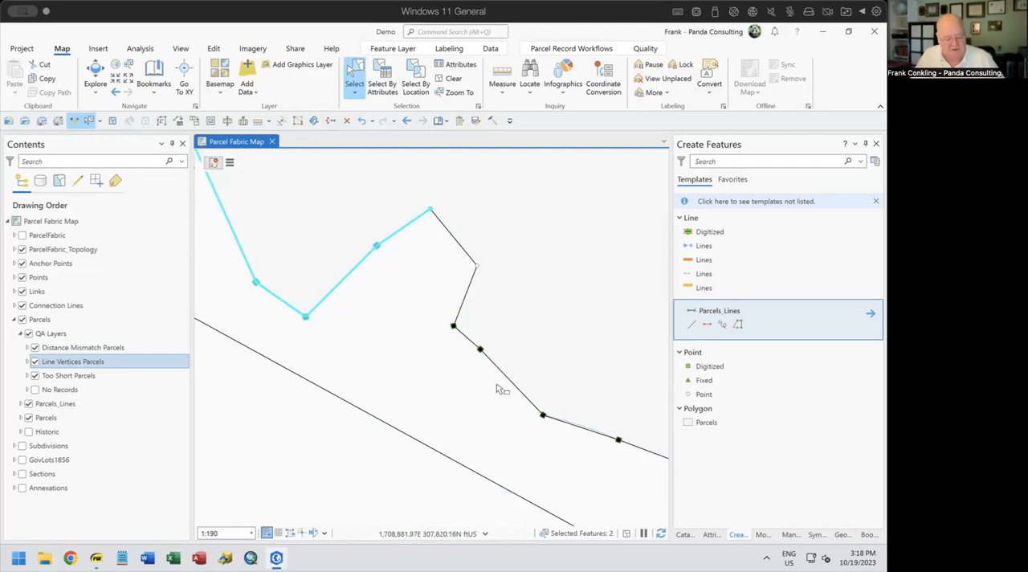
{"action": "left_click_drag", "start_coordinate": [478, 378], "coordinate": [562, 416]}
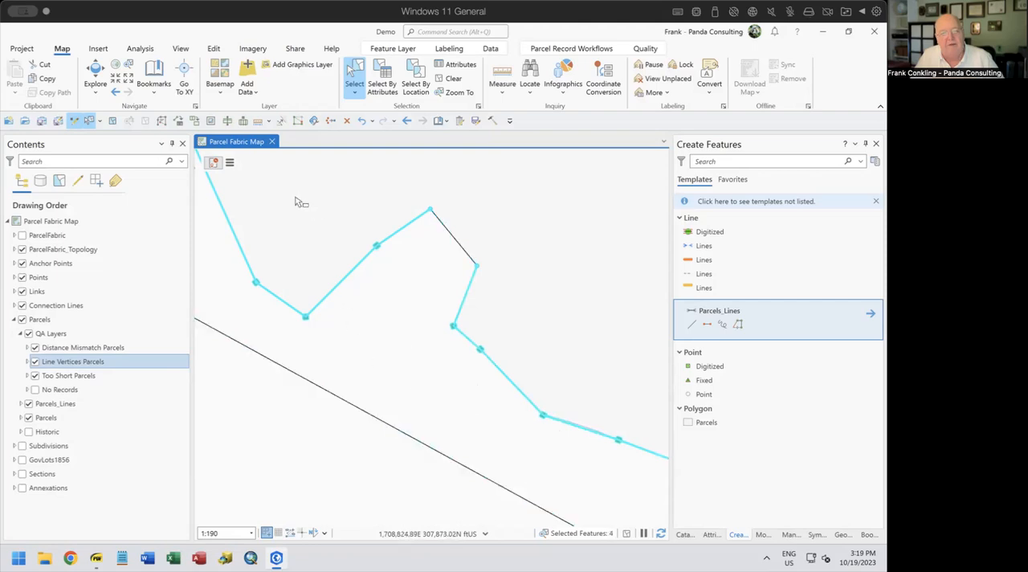
Remove the Line Vertices Parcels features from the selection, keeping only the two Parcels_Lines features
{"action": "left_click", "coordinate": [710, 534]}
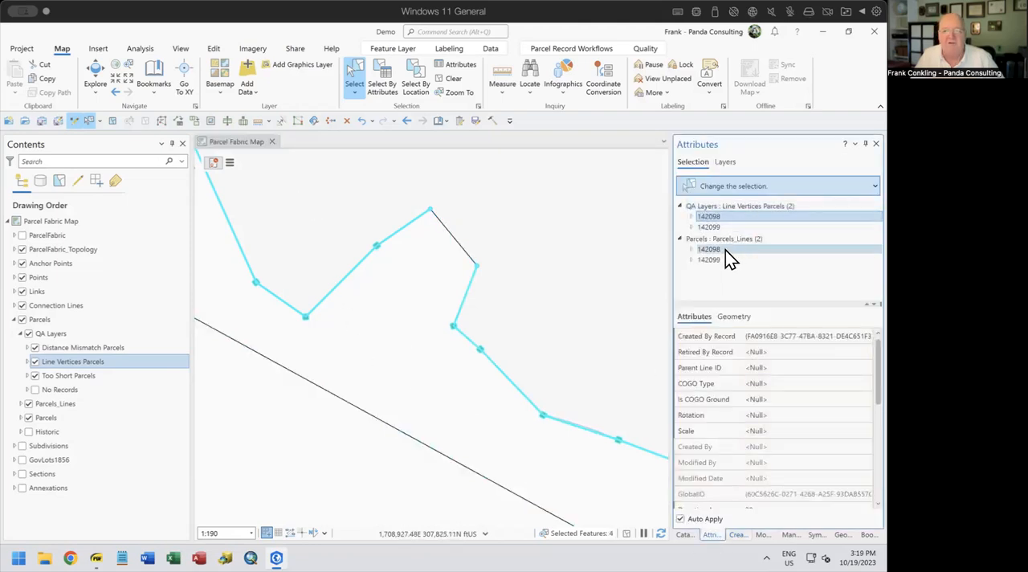
{"action": "right_click", "coordinate": [725, 206]}
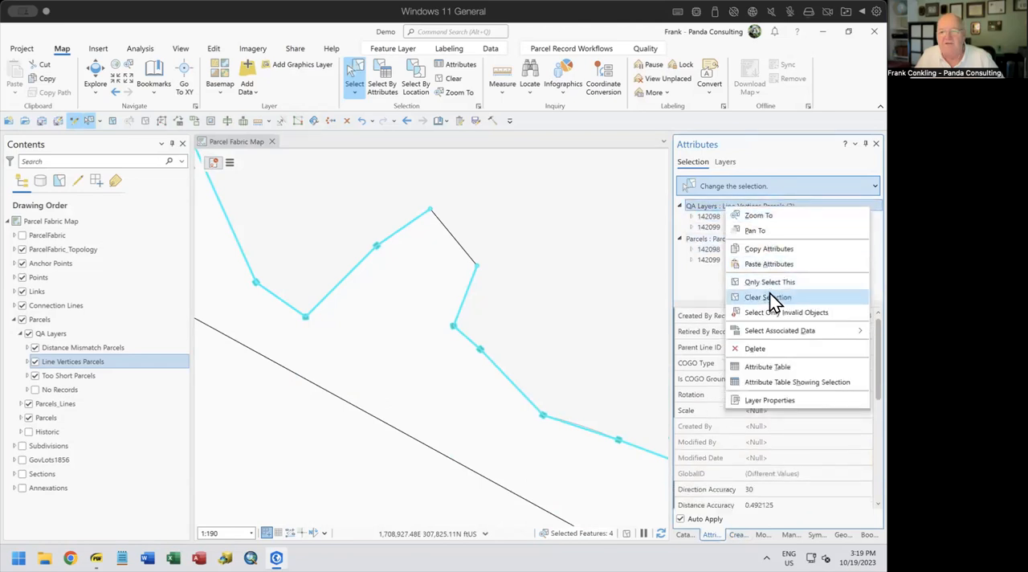
{"action": "left_click", "coordinate": [769, 297]}
{"action": "left_click", "coordinate": [720, 214]}
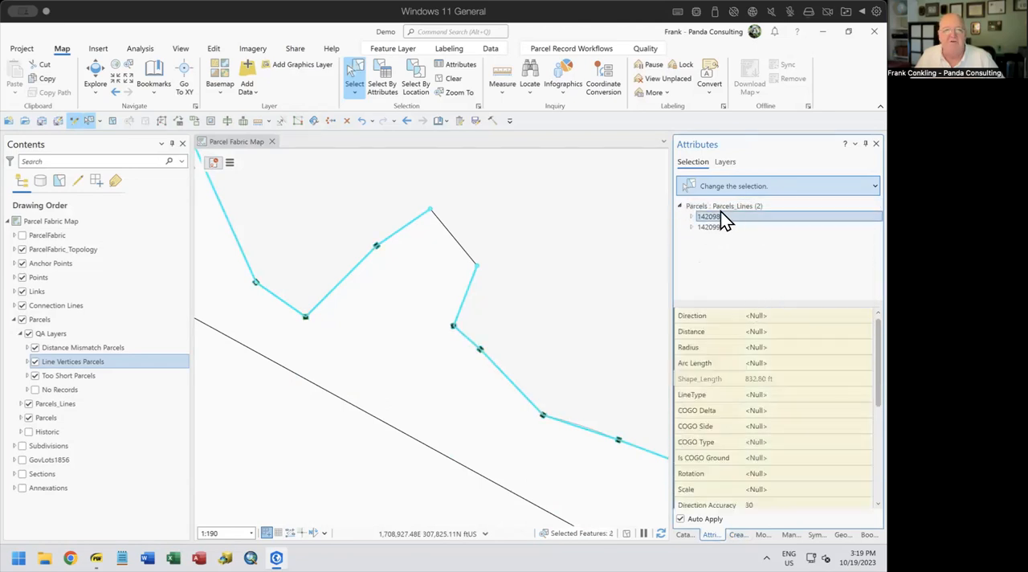
{"action": "scroll", "coordinate": [454, 346], "scroll_direction": "up", "scroll_amount": 1}
{"action": "scroll", "coordinate": [455, 344], "scroll_direction": "down", "scroll_amount": 3}
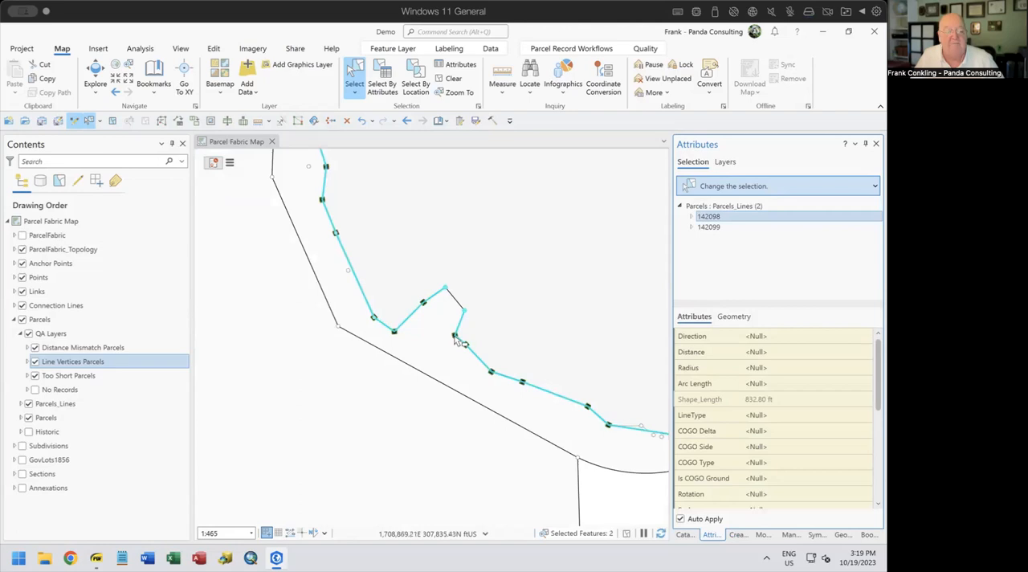
{"action": "scroll", "coordinate": [456, 341], "scroll_direction": "down", "scroll_amount": 1}
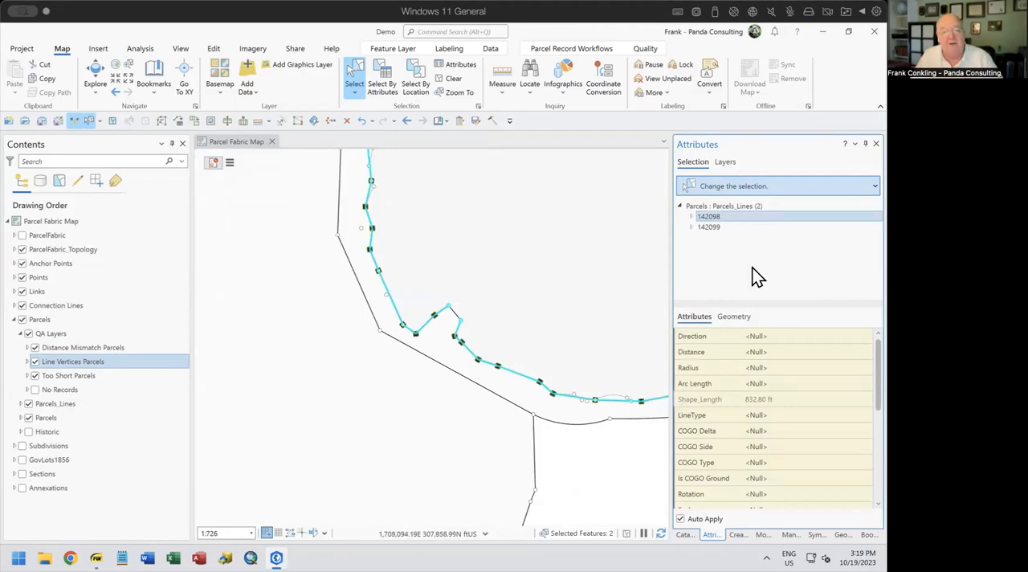
{"action": "left_click", "coordinate": [738, 205]}
{"action": "scroll", "coordinate": [785, 385], "scroll_direction": "down", "scroll_amount": 1}
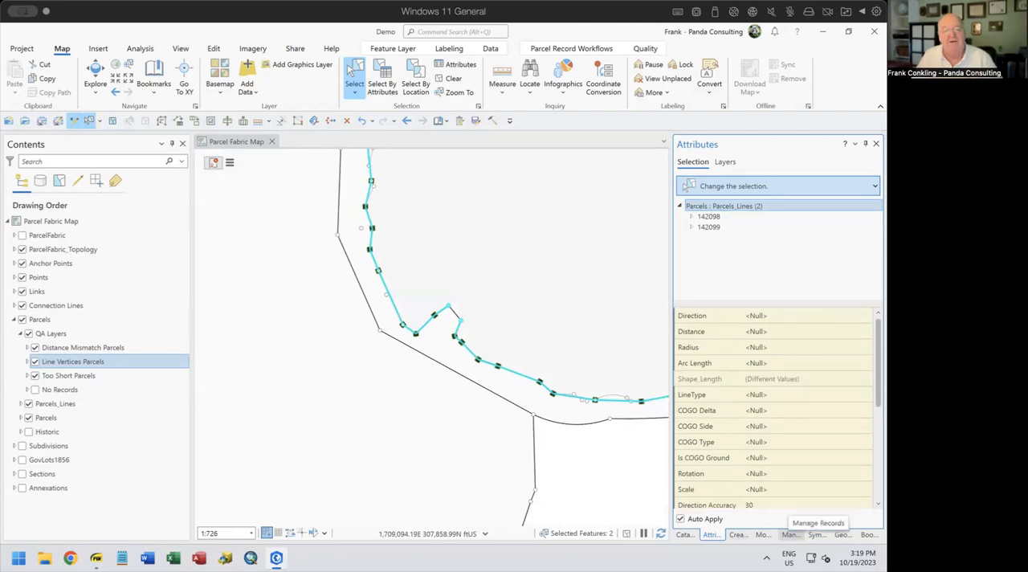
Split the two selected lines into COGO lines using the Parcels_Lines template, and clear the selection
{"action": "left_click", "coordinate": [762, 535]}
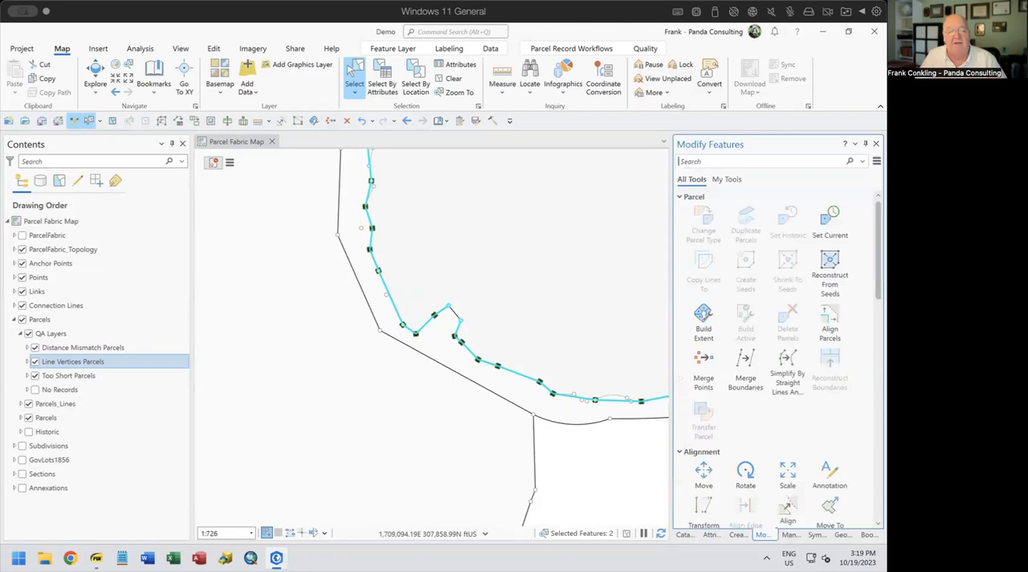
{"action": "scroll", "coordinate": [780, 420], "scroll_direction": "down", "scroll_amount": 5}
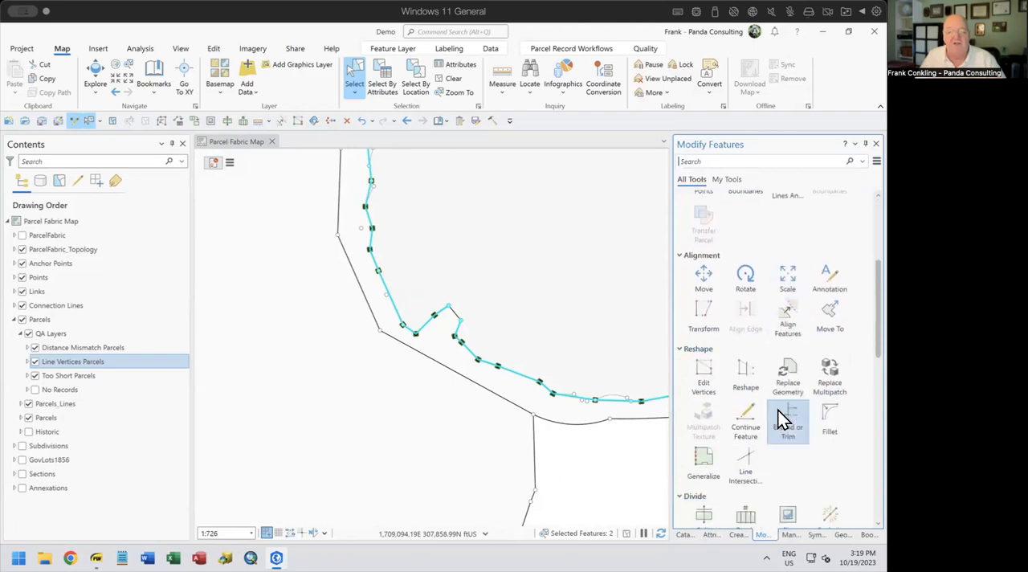
{"action": "scroll", "coordinate": [763, 480], "scroll_direction": "down", "scroll_amount": 1}
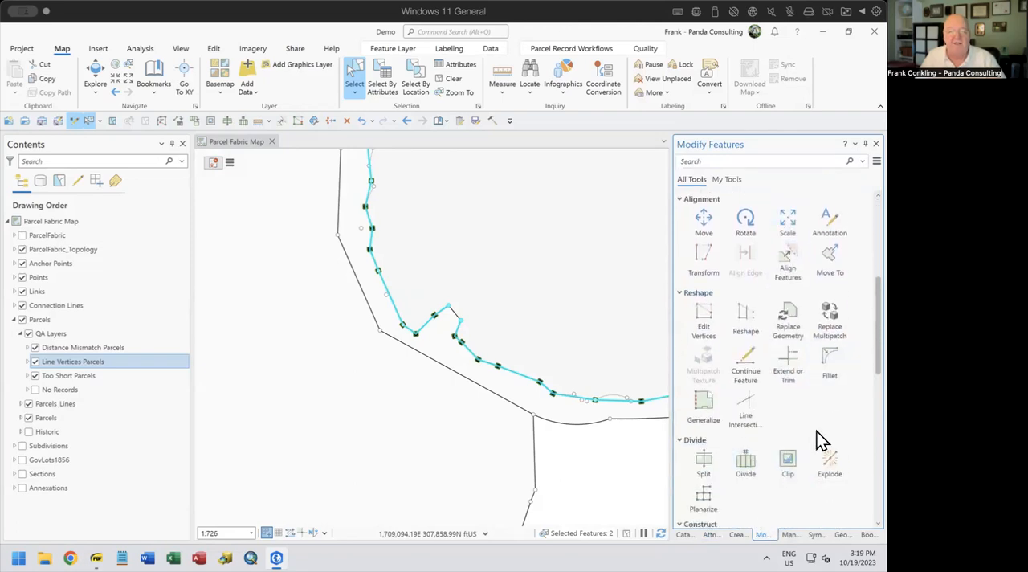
{"action": "scroll", "coordinate": [767, 482], "scroll_direction": "down", "scroll_amount": 4}
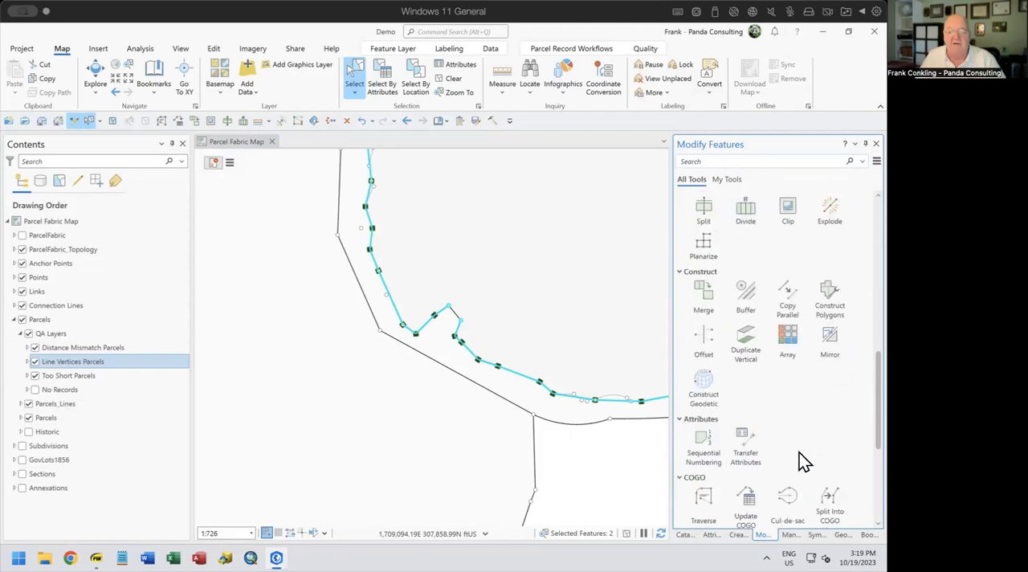
{"action": "scroll", "coordinate": [798, 452], "scroll_direction": "down", "scroll_amount": 1}
{"action": "left_click", "coordinate": [833, 422]}
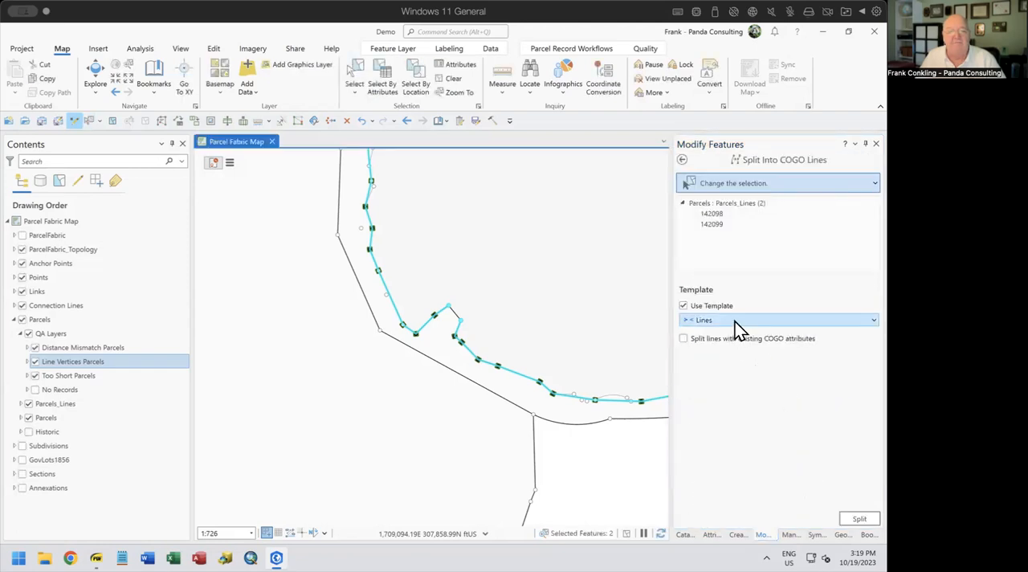
{"action": "left_click", "coordinate": [735, 321]}
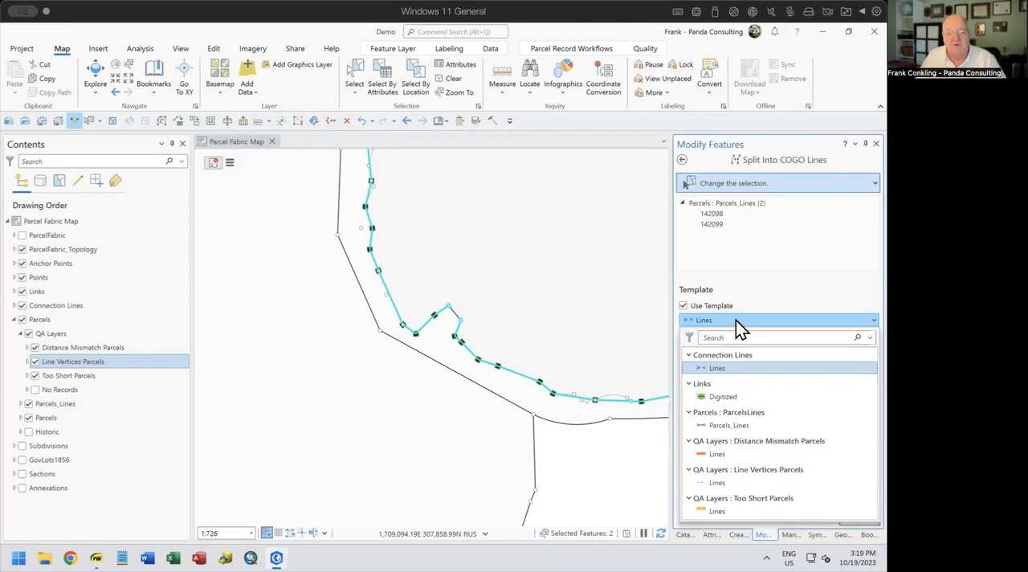
{"action": "left_click", "coordinate": [744, 426]}
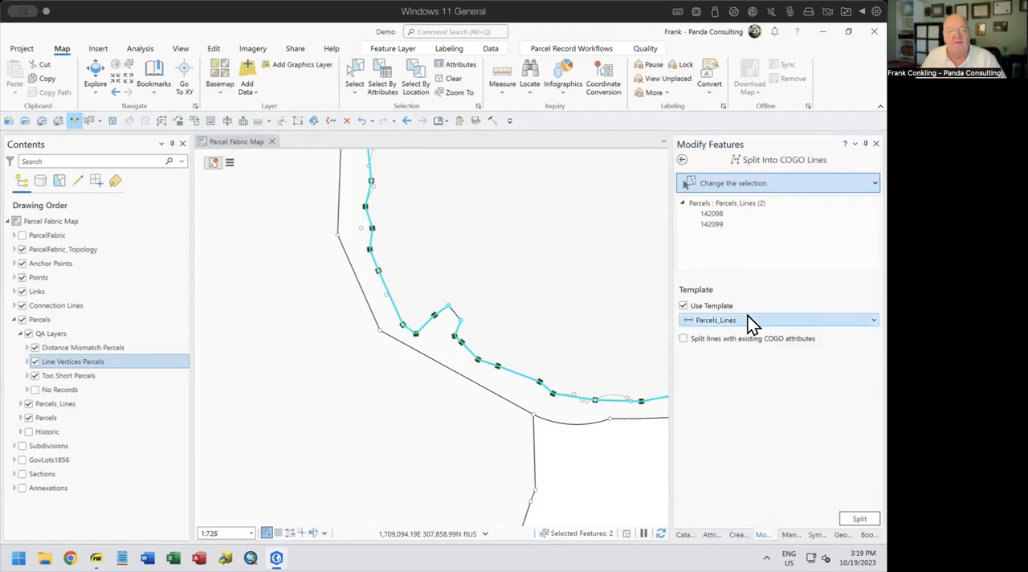
{"action": "left_click", "coordinate": [860, 519]}
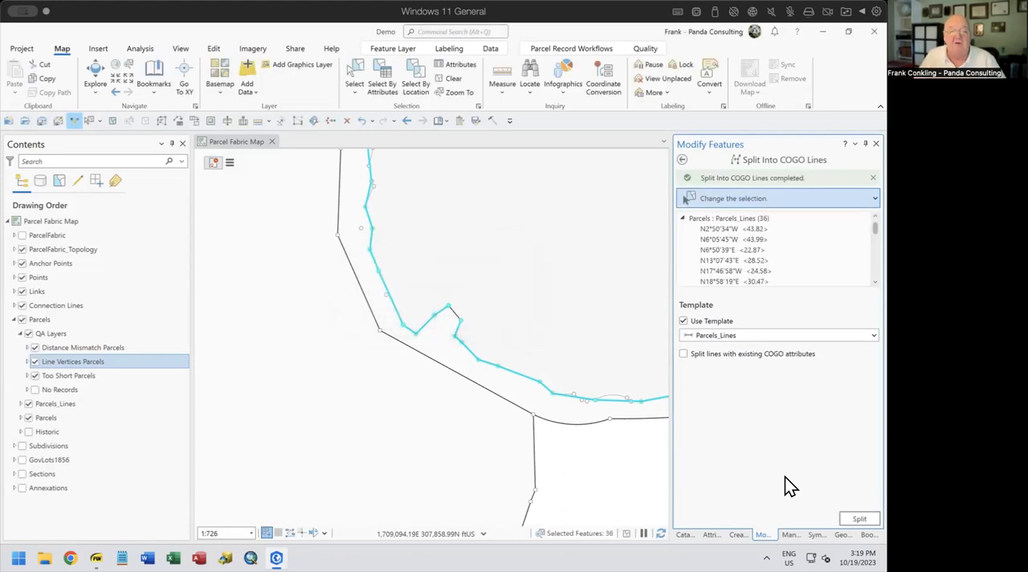
{"action": "left_click", "coordinate": [445, 80]}
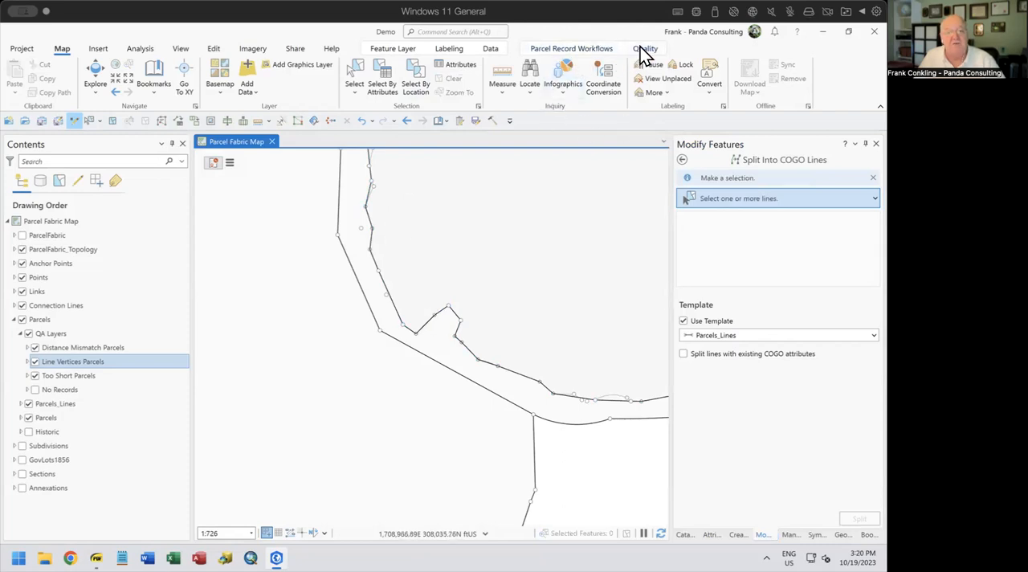
Build the parcel fabric within the current map extent
{"action": "left_click", "coordinate": [597, 49]}
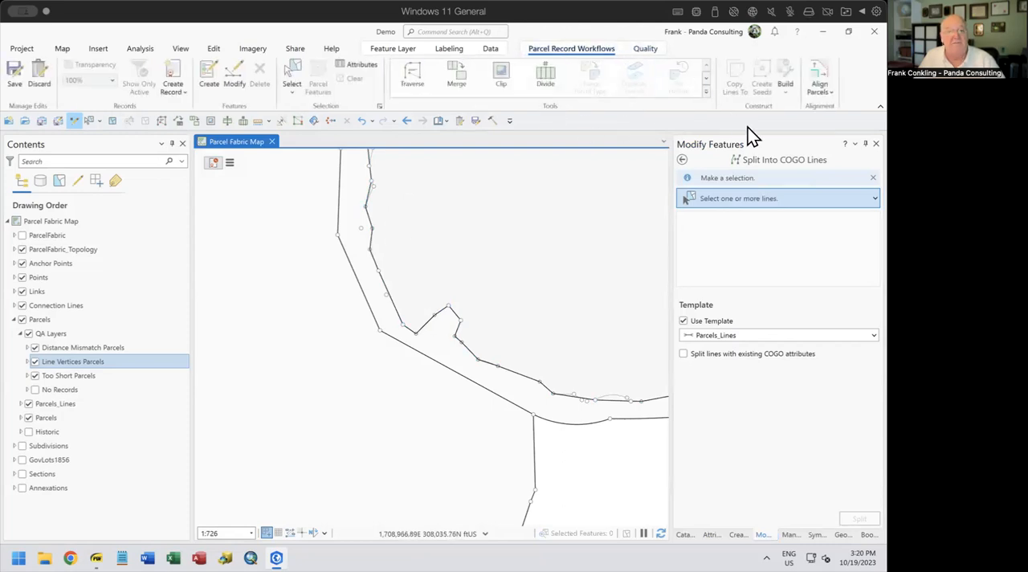
{"action": "left_click", "coordinate": [784, 92]}
{"action": "left_click", "coordinate": [808, 139]}
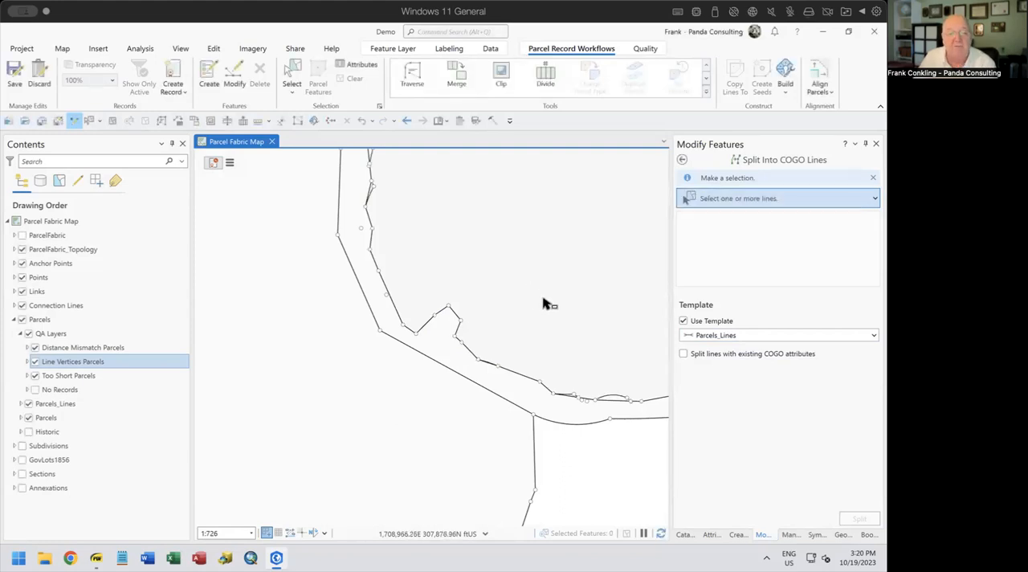
Select the large western parcel and the small square parcel inside it, and shrink both to seeds
{"action": "scroll", "coordinate": [543, 302], "scroll_direction": "up", "scroll_amount": 2}
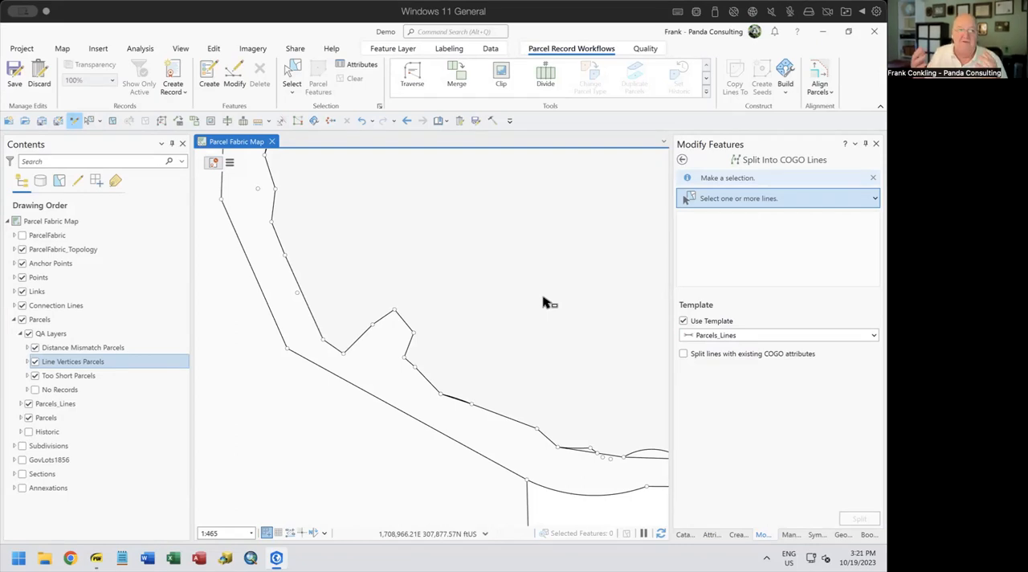
{"action": "scroll", "coordinate": [536, 304], "scroll_direction": "down", "scroll_amount": 5}
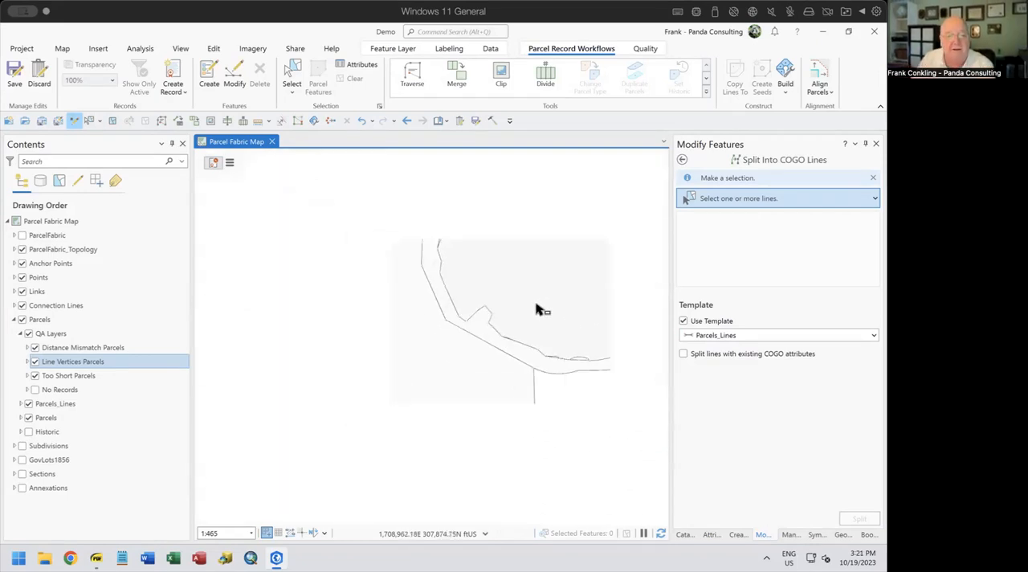
{"action": "left_click_drag", "start_coordinate": [430, 318], "coordinate": [594, 461]}
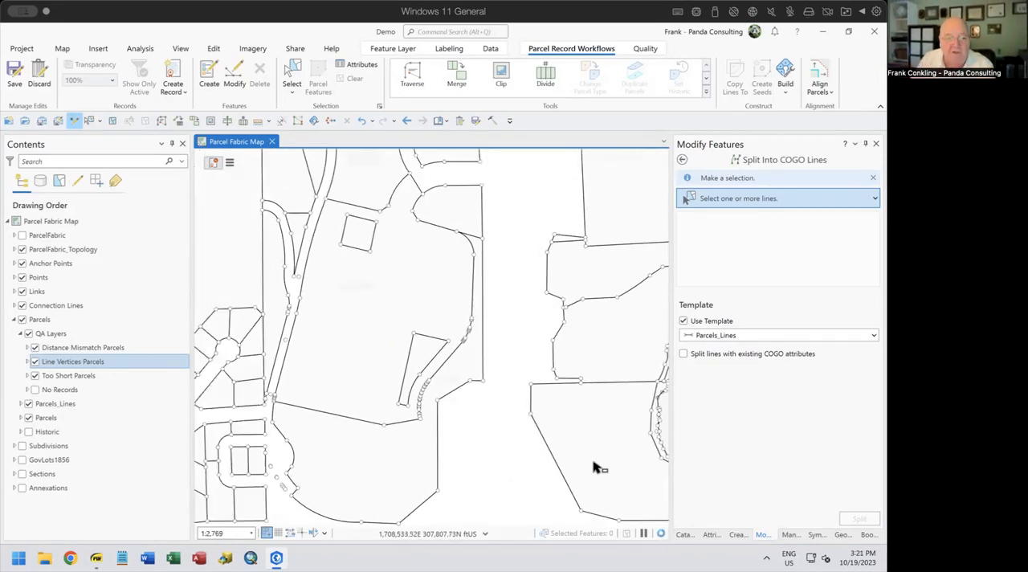
{"action": "left_click_drag", "start_coordinate": [356, 266], "coordinate": [431, 380]}
{"action": "scroll", "coordinate": [434, 358], "scroll_direction": "up", "scroll_amount": 3}
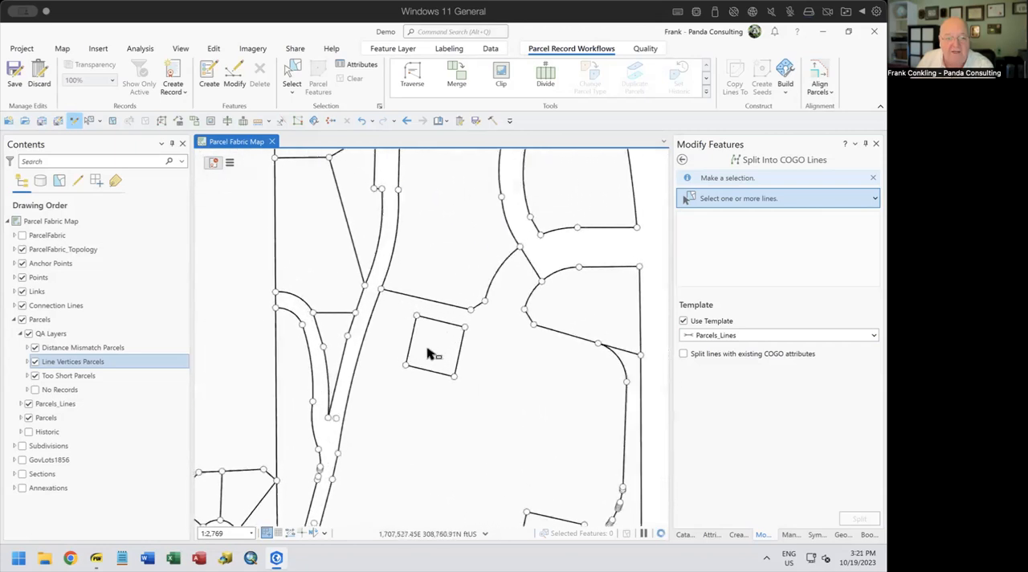
{"action": "scroll", "coordinate": [462, 394], "scroll_direction": "down", "scroll_amount": 3}
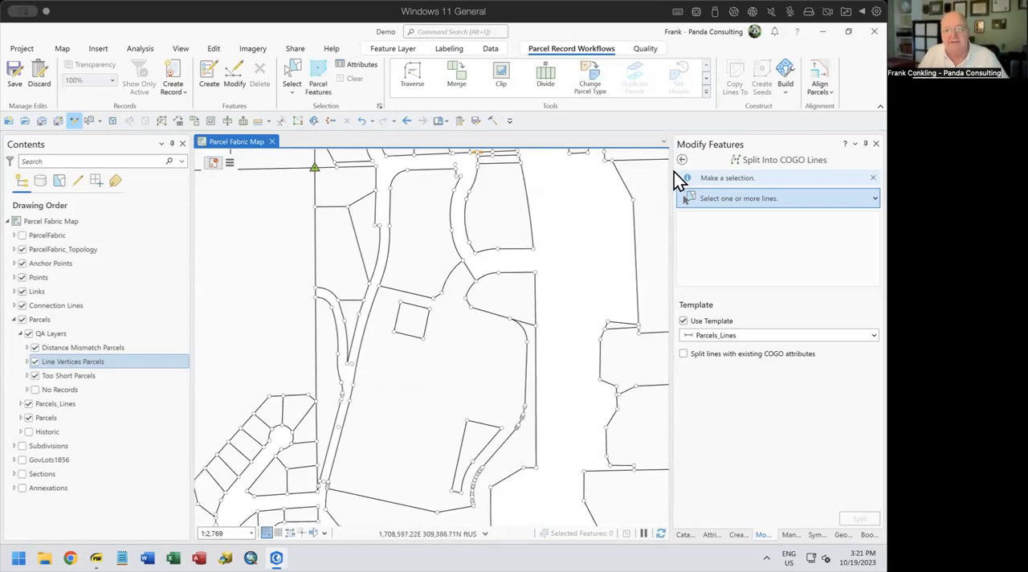
{"action": "left_click", "coordinate": [681, 159]}
{"action": "left_click", "coordinate": [291, 78]}
{"action": "left_click", "coordinate": [400, 336]}
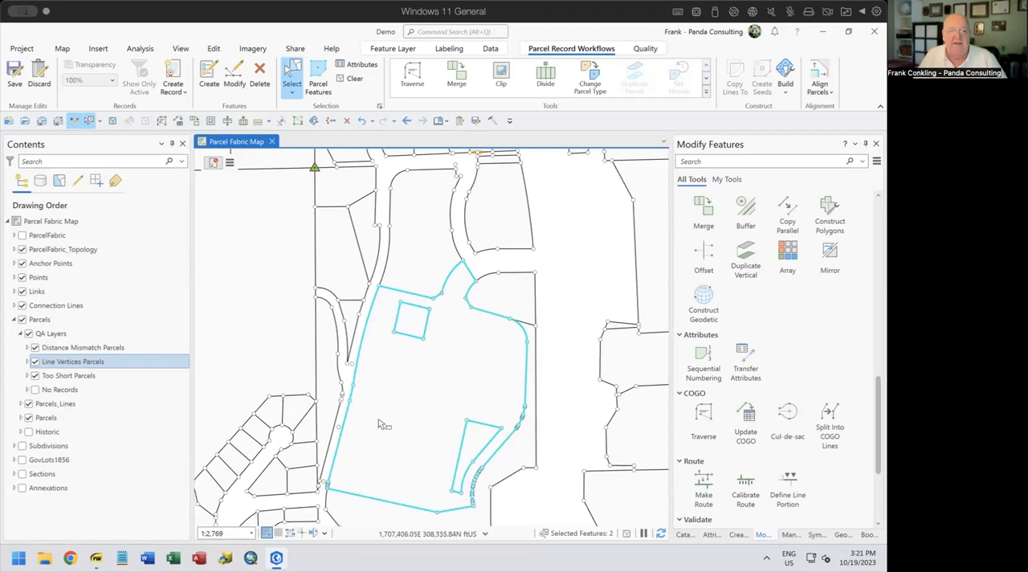
{"action": "left_click", "coordinate": [645, 48]}
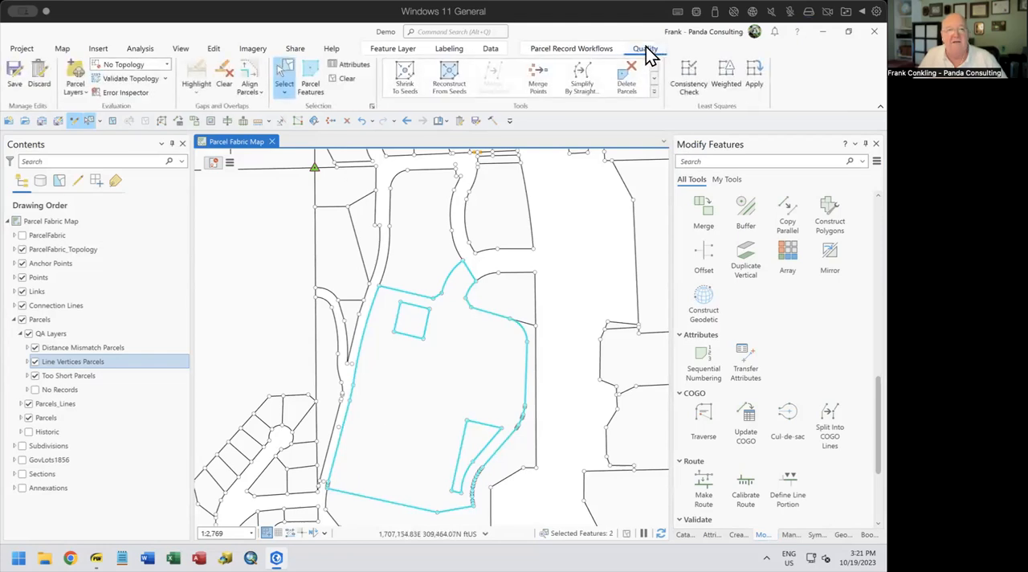
{"action": "left_click", "coordinate": [406, 79]}
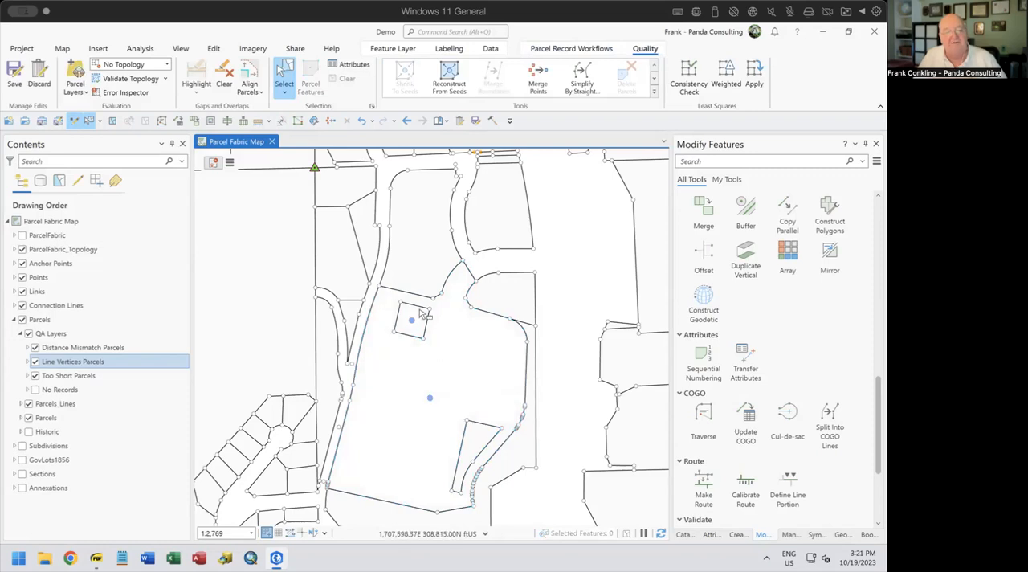
Select the four boundary lines of the small square inside the large parcel, with their corner points, and delete them
{"action": "scroll", "coordinate": [416, 319], "scroll_direction": "down", "scroll_amount": 1}
{"action": "scroll", "coordinate": [416, 320], "scroll_direction": "up", "scroll_amount": 3}
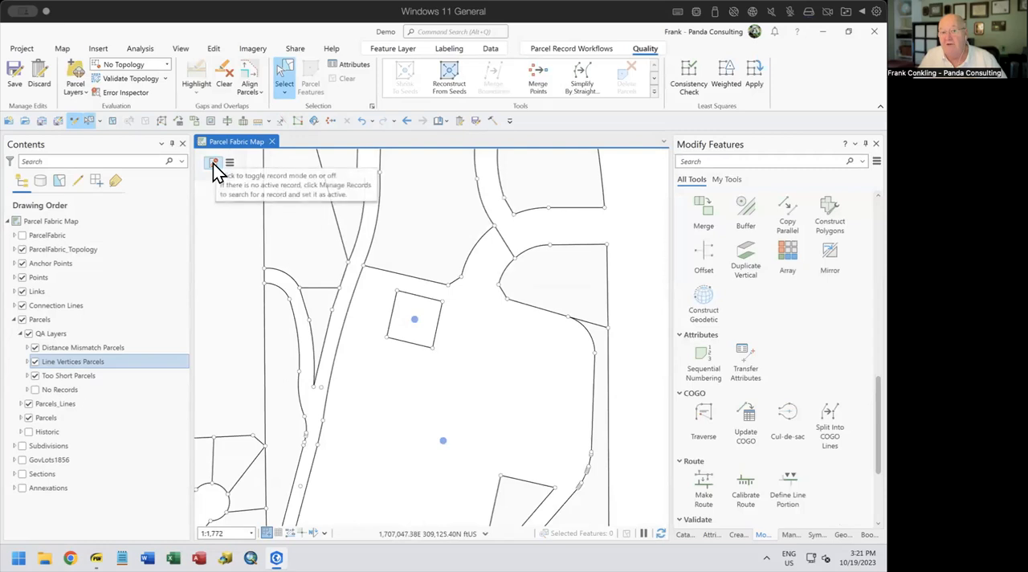
{"action": "left_click_drag", "start_coordinate": [383, 282], "coordinate": [404, 300]}
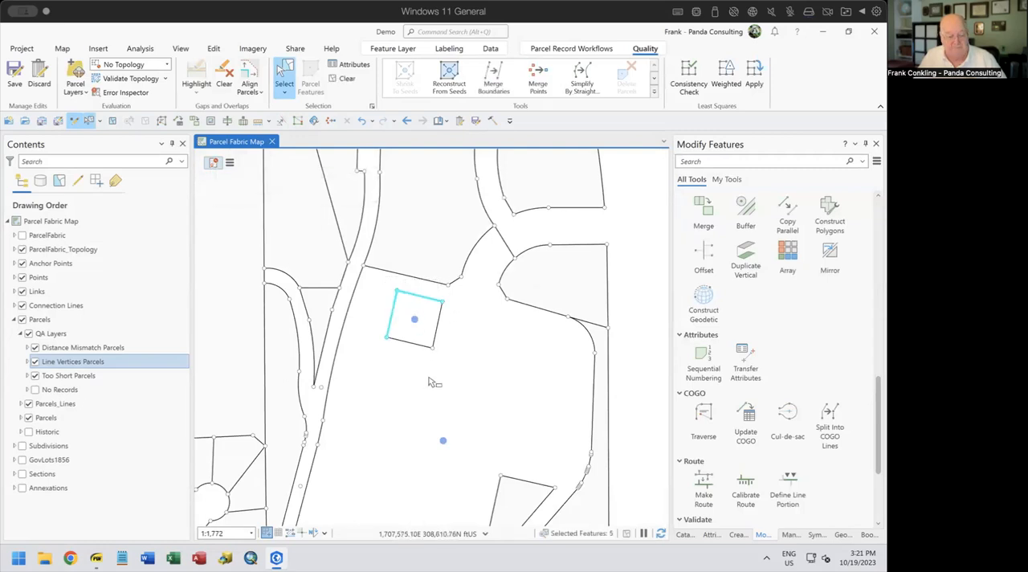
{"action": "left_click_drag", "start_coordinate": [428, 342], "coordinate": [447, 362]}
{"action": "left_click", "coordinate": [445, 303], "text": "shift"}
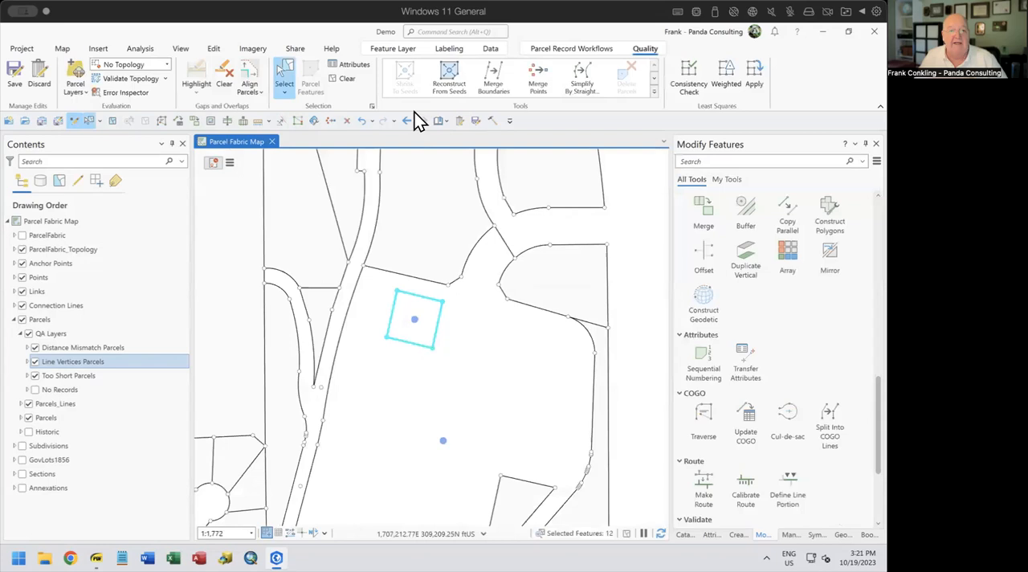
{"action": "key", "text": "Delete"}
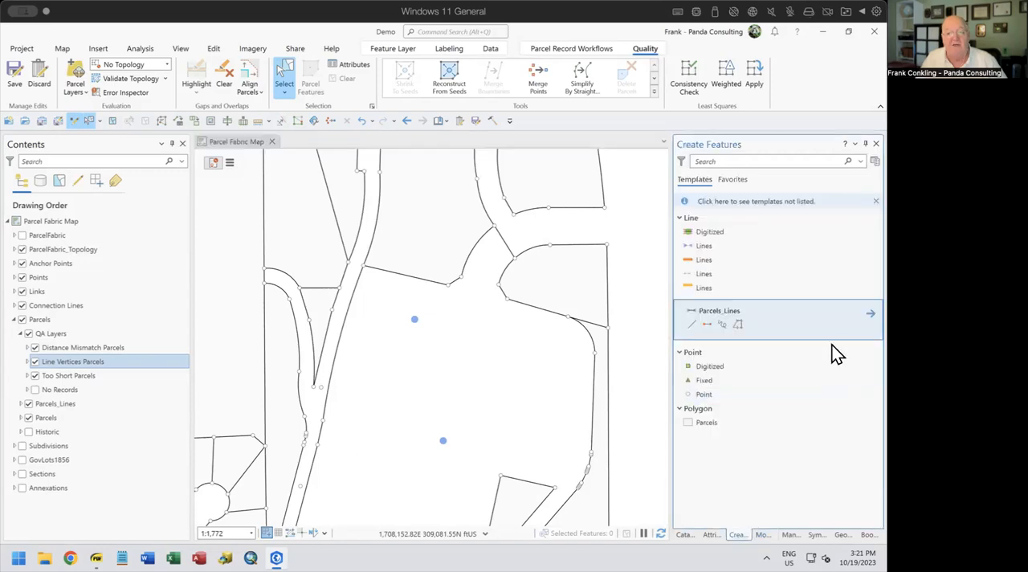
Draw five connected two-point lines with the Parcels_Lines template to enclose the northern seed in a four-sided boundary, and clear the selection
{"action": "left_click", "coordinate": [707, 325]}
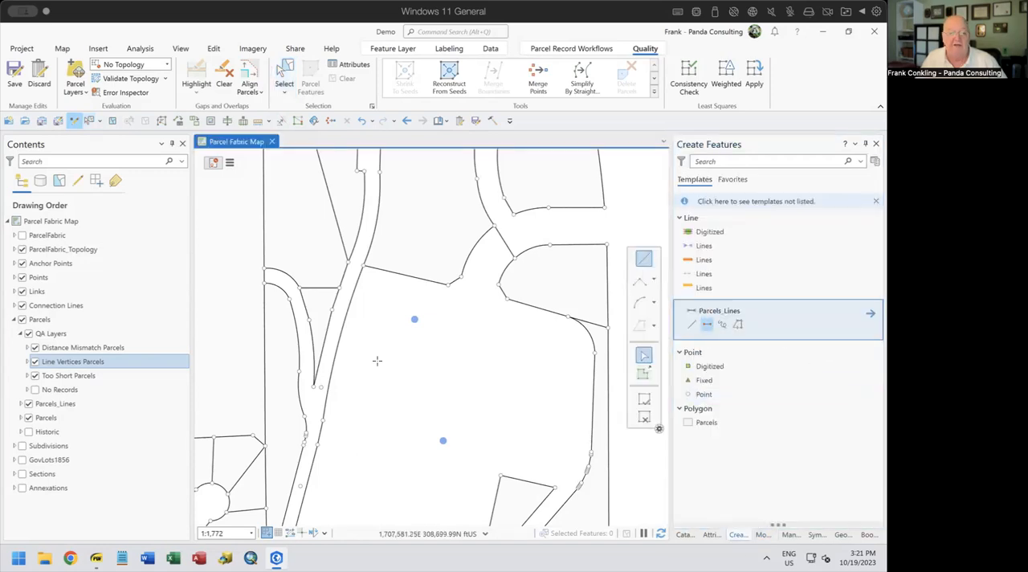
{"action": "left_click", "coordinate": [392, 328]}
{"action": "left_click", "coordinate": [416, 287]}
{"action": "left_click", "coordinate": [506, 336]}
{"action": "left_click", "coordinate": [418, 380]}
{"action": "left_click", "coordinate": [381, 349]}
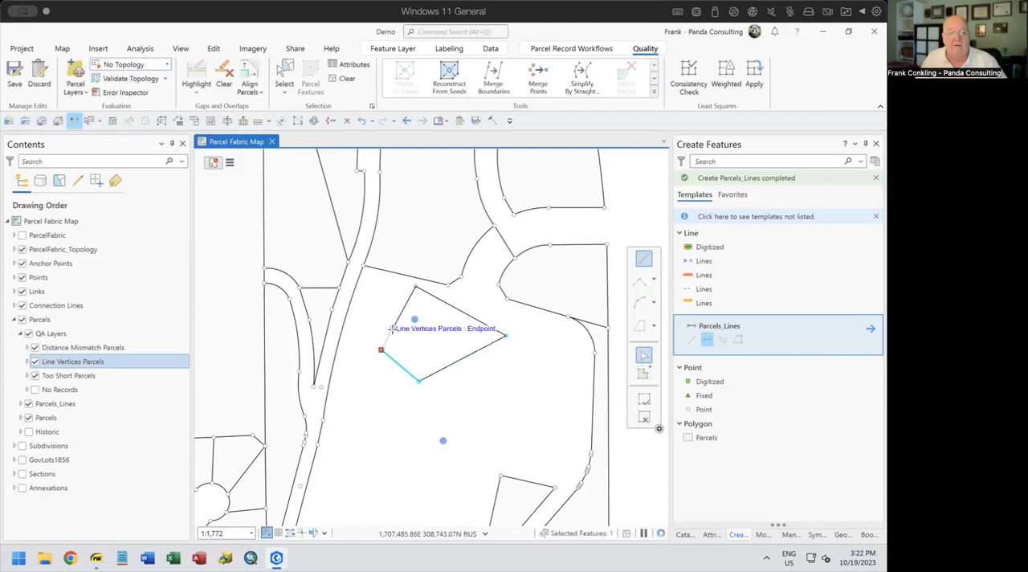
{"action": "left_click", "coordinate": [391, 327]}
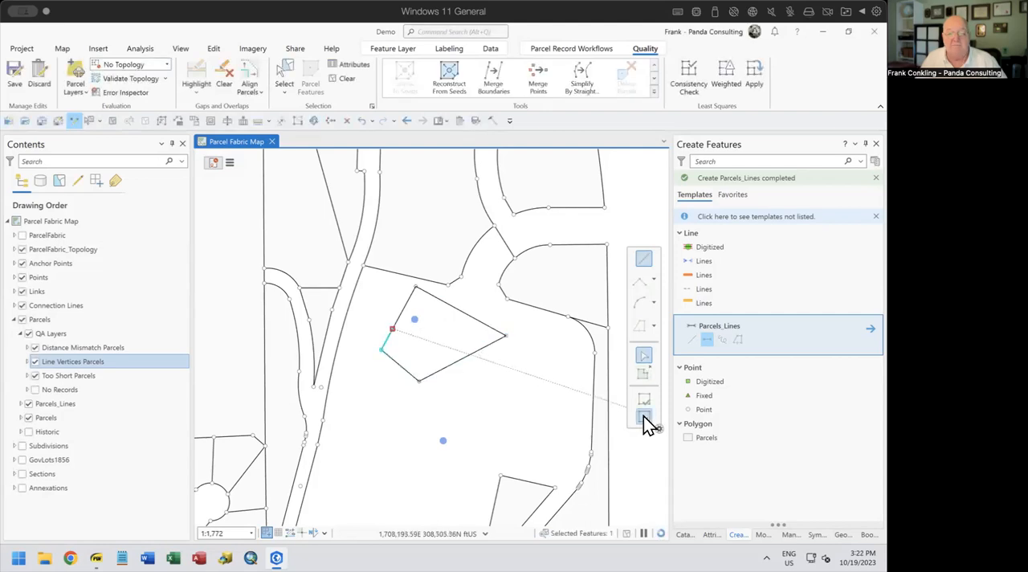
{"action": "left_click", "coordinate": [347, 78]}
Reconstruct the large parcel and the four-sided inner parcel from their seeds, and build the parcel fabric within the current map extent
{"action": "scroll", "coordinate": [508, 363], "scroll_direction": "up", "scroll_amount": 3}
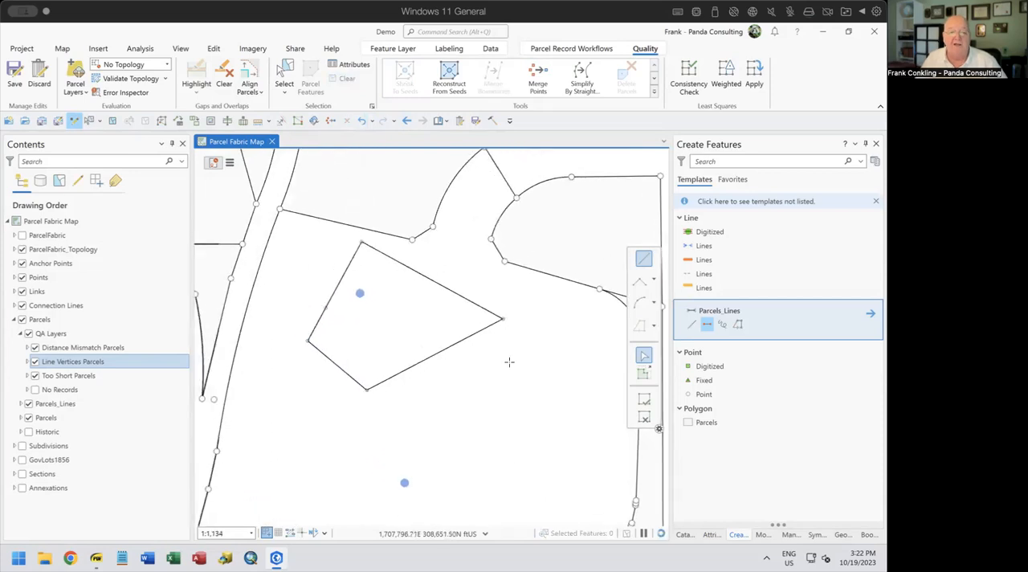
{"action": "scroll", "coordinate": [508, 365], "scroll_direction": "down", "scroll_amount": 2}
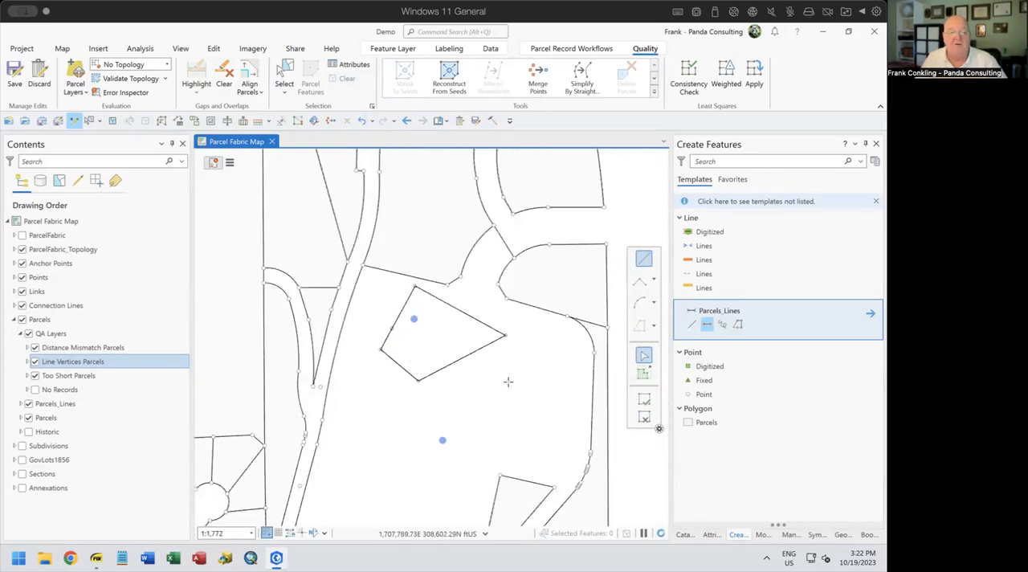
{"action": "left_click_drag", "start_coordinate": [508, 384], "coordinate": [459, 319]}
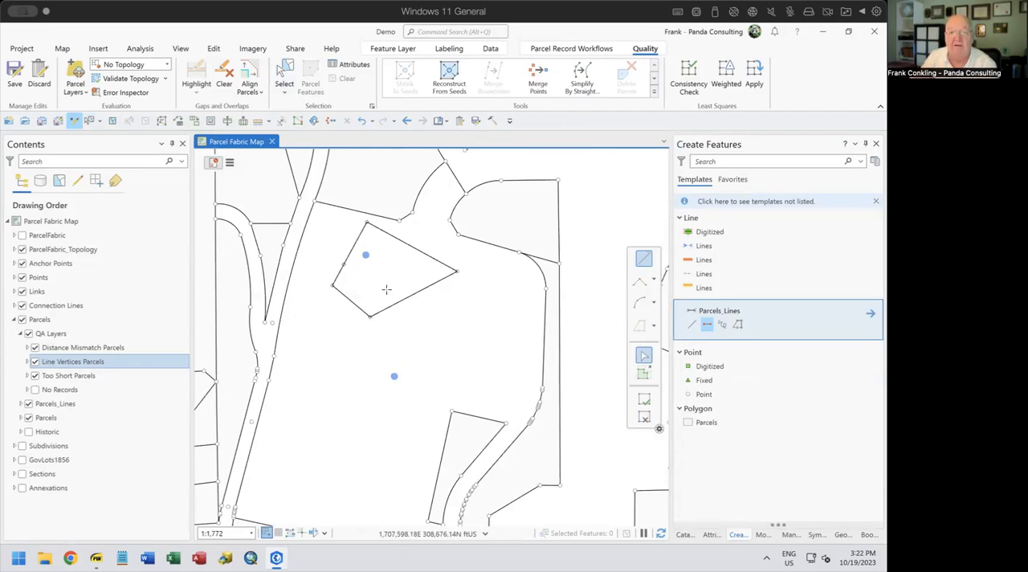
{"action": "left_click", "coordinate": [450, 78]}
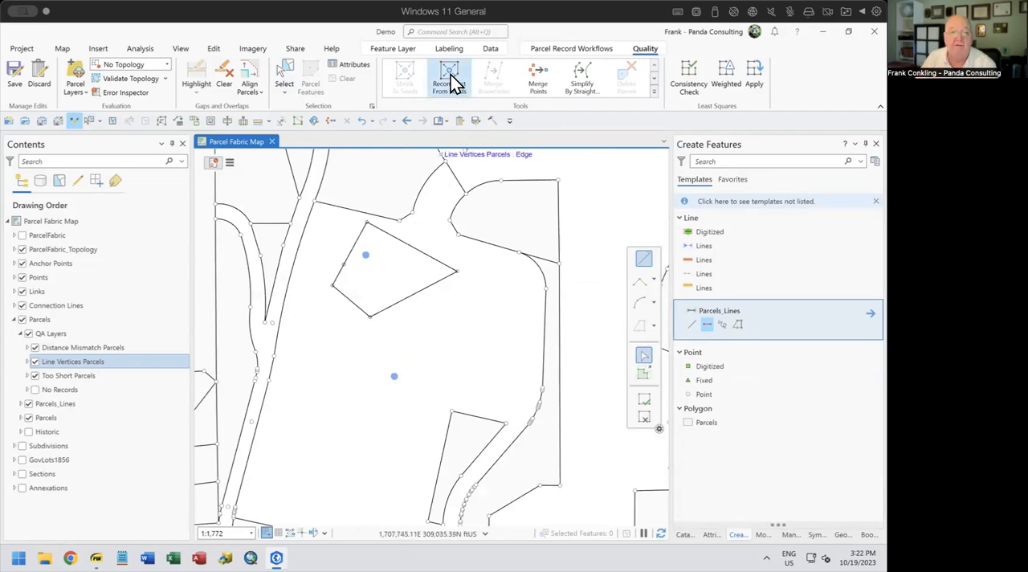
{"action": "left_click", "coordinate": [476, 240]}
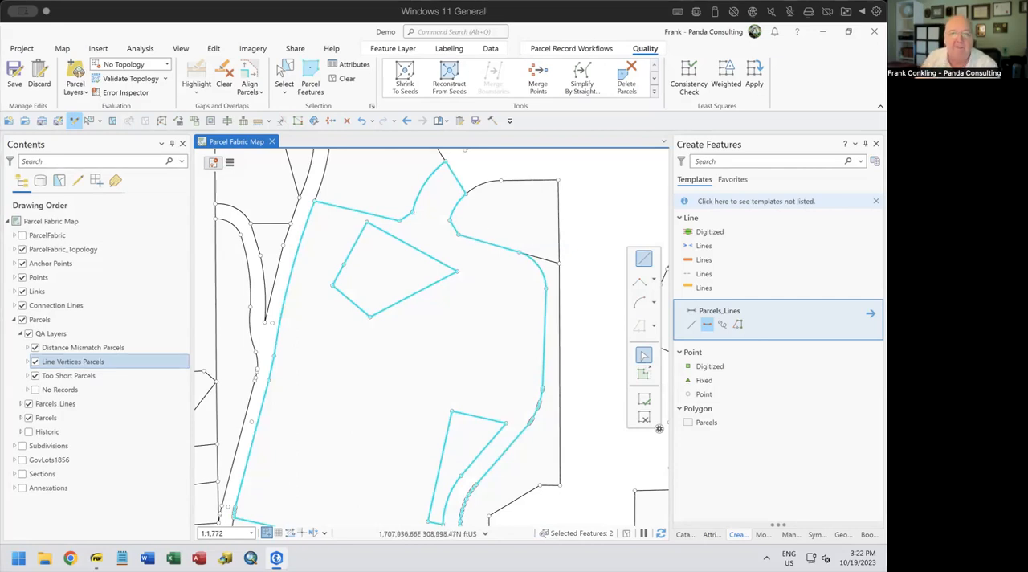
{"action": "left_click", "coordinate": [601, 49]}
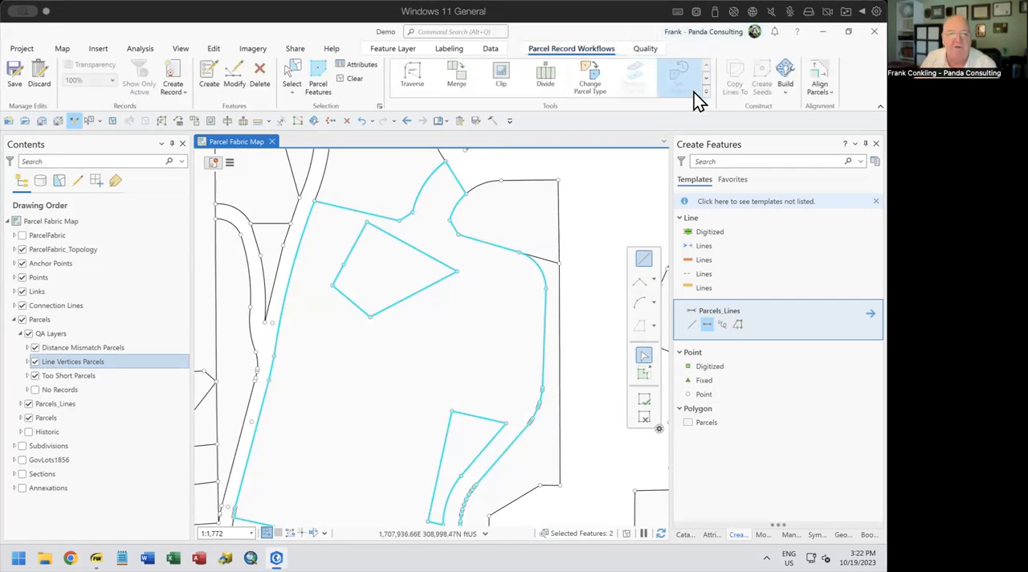
{"action": "left_click", "coordinate": [785, 93]}
{"action": "left_click", "coordinate": [803, 137]}
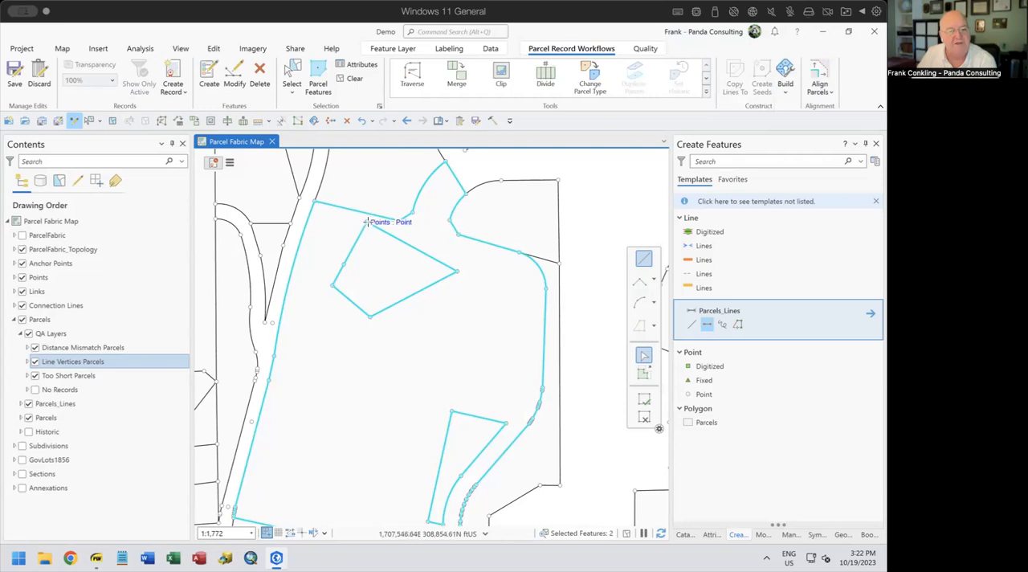
Select boundary lines of the four-sided inner parcel, examine their COGO, accuracy and record attributes, and clear the selection
{"action": "left_click", "coordinate": [292, 76]}
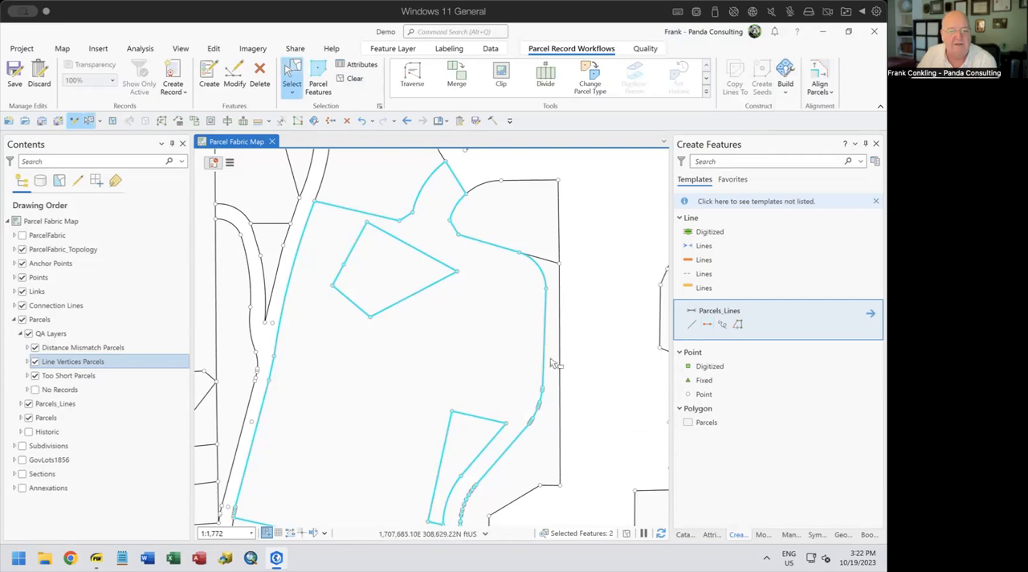
{"action": "left_click", "coordinate": [711, 534]}
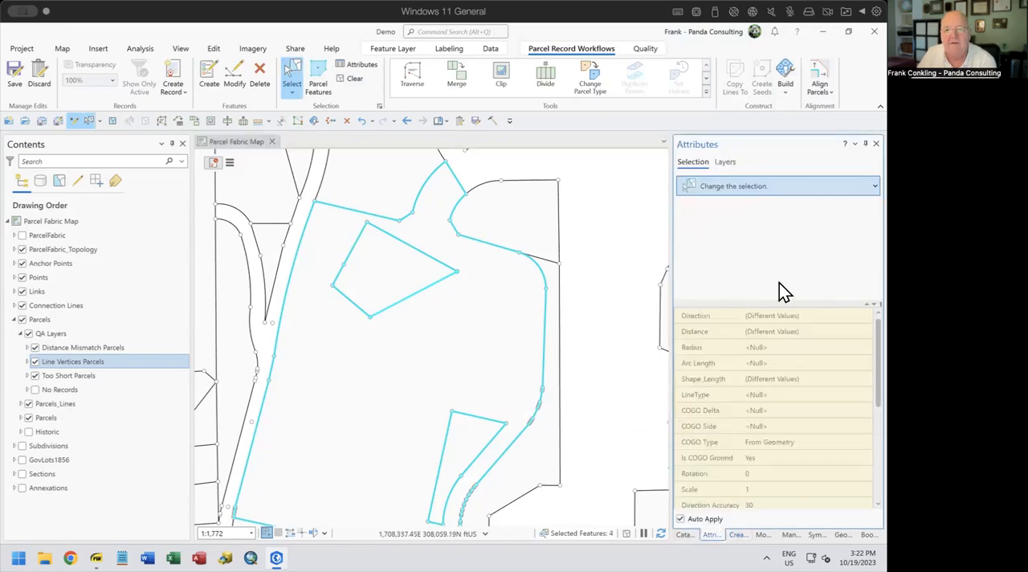
{"action": "left_click", "coordinate": [718, 239]}
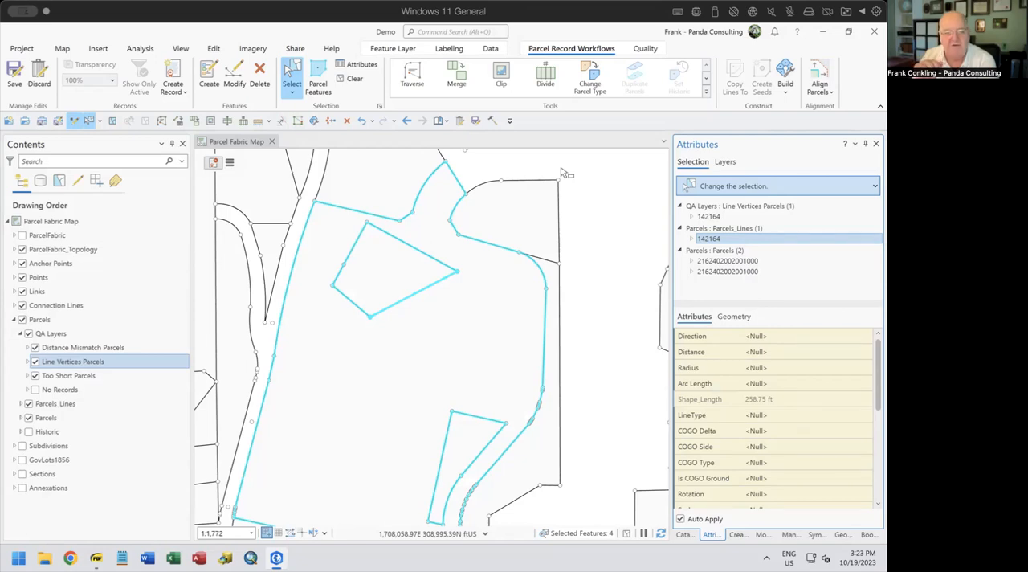
{"action": "left_click", "coordinate": [351, 80]}
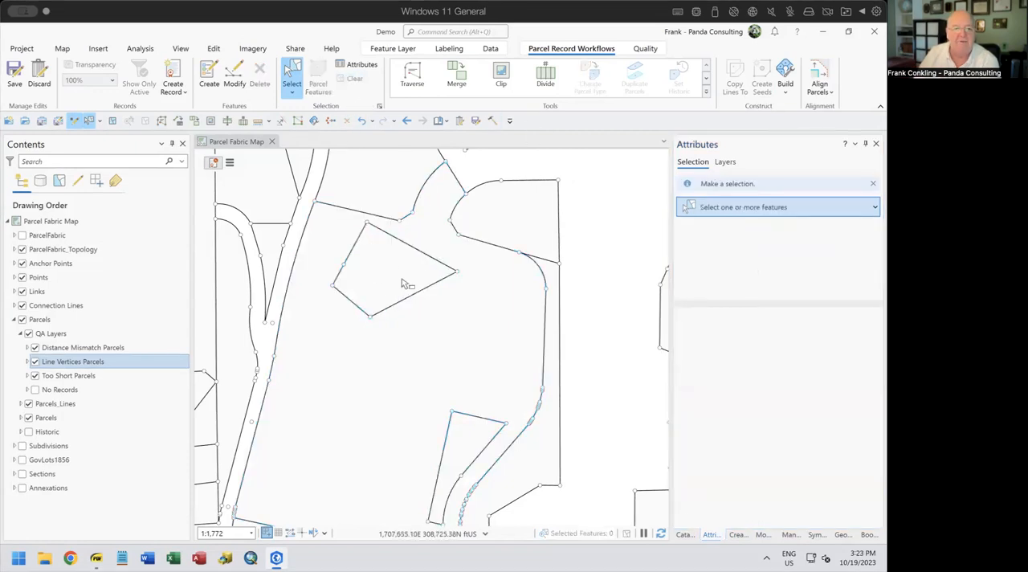
{"action": "left_click_drag", "start_coordinate": [429, 249], "coordinate": [424, 300]}
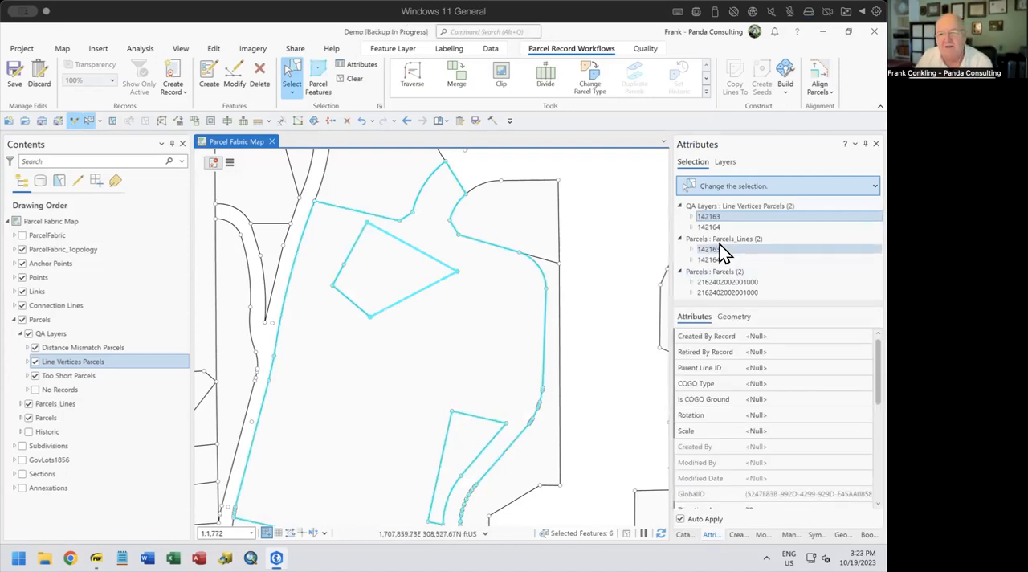
{"action": "left_click", "coordinate": [721, 239]}
{"action": "scroll", "coordinate": [806, 397], "scroll_direction": "down", "scroll_amount": 2}
{"action": "scroll", "coordinate": [806, 397], "scroll_direction": "down", "scroll_amount": 1}
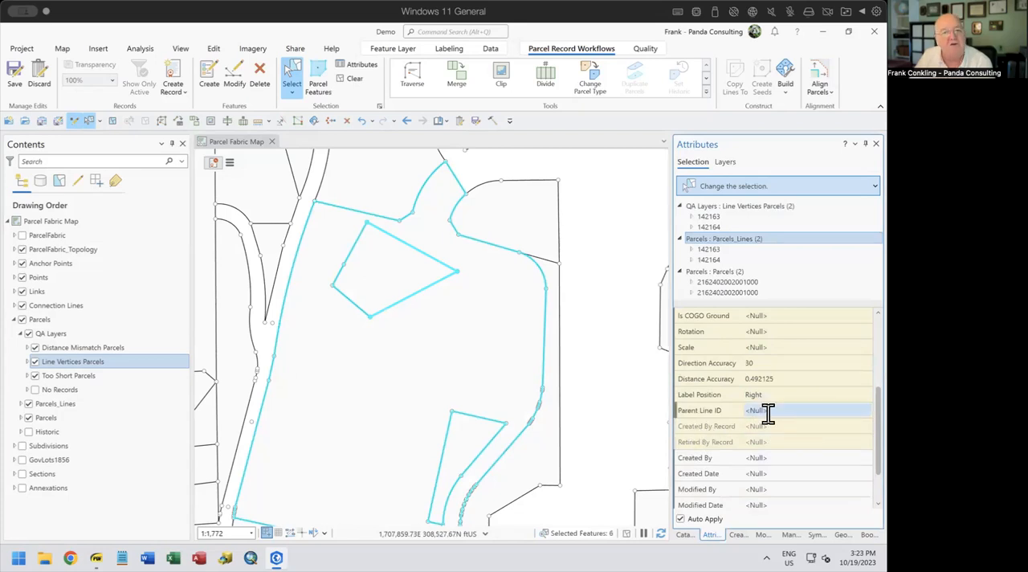
{"action": "left_click", "coordinate": [609, 223]}
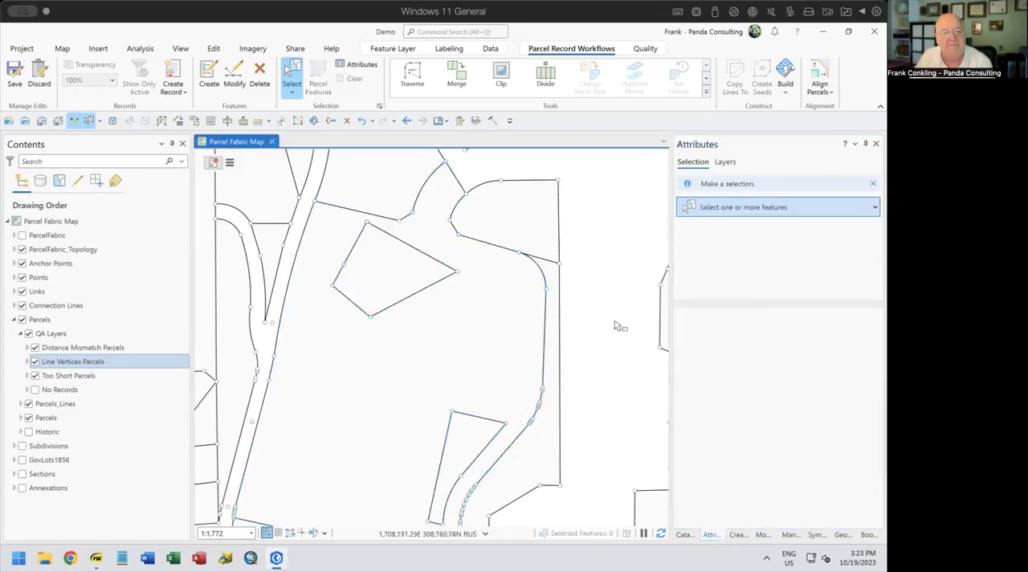
Switch to Fixing Bad Data.pdf in SumatraPDF to check the topics list, and return to the parcel map
{"action": "scroll", "coordinate": [610, 325], "scroll_direction": "up", "scroll_amount": 2}
{"action": "scroll", "coordinate": [610, 324], "scroll_direction": "down", "scroll_amount": 2}
{"action": "scroll", "coordinate": [615, 325], "scroll_direction": "down", "scroll_amount": 3}
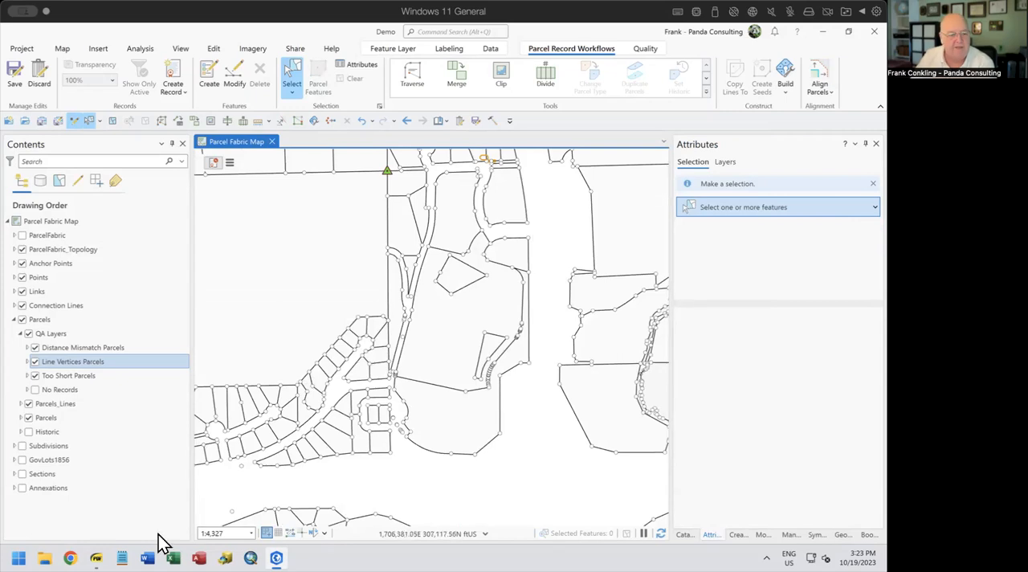
{"action": "mouse_move", "coordinate": [97, 558]}
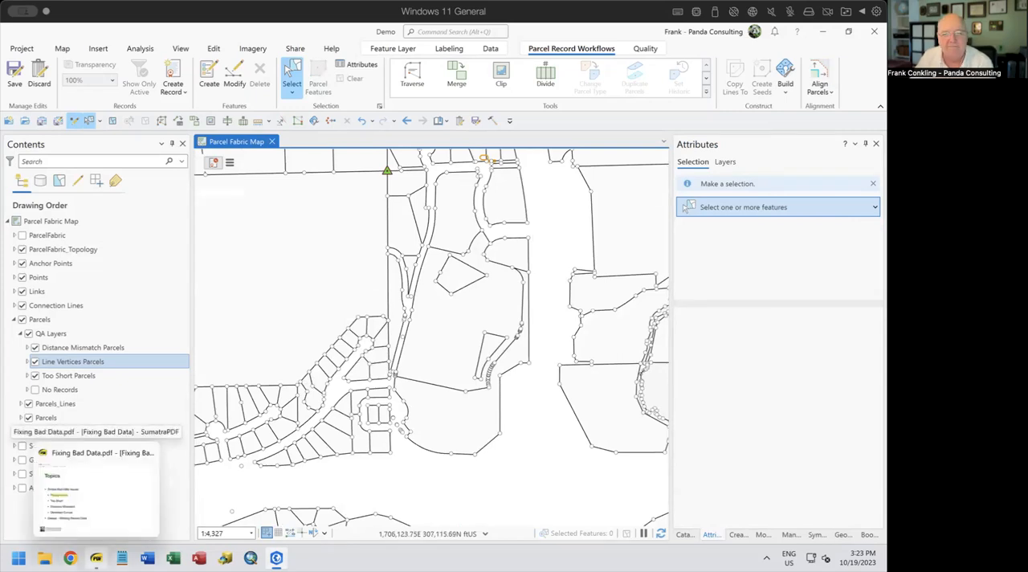
{"action": "left_click", "coordinate": [97, 491]}
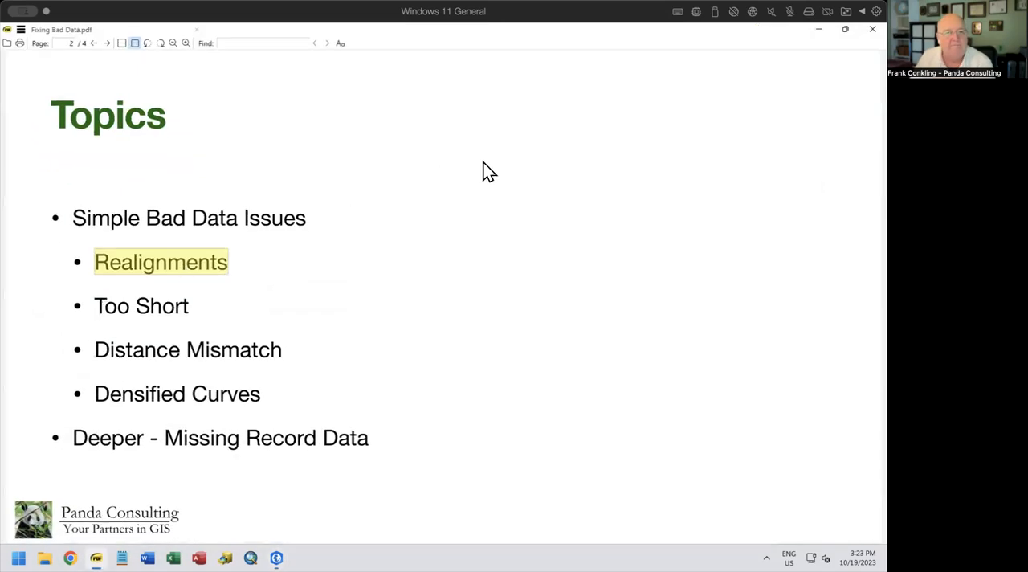
{"action": "left_click", "coordinate": [818, 29]}
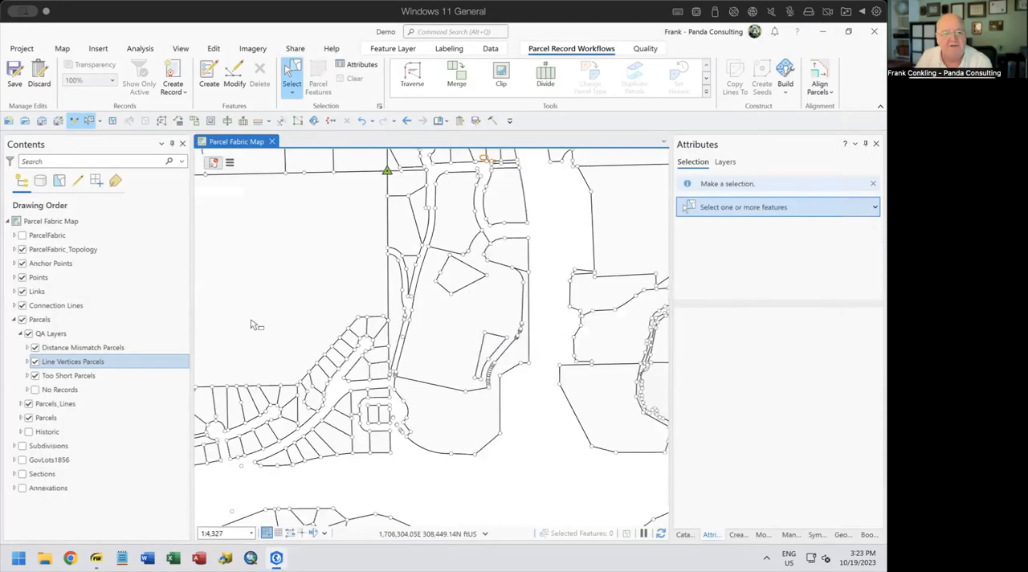
Examine the short, irregular boundary segments of the narrow winding parcels east of the large parcel, following them northward
{"action": "left_click", "coordinate": [72, 364]}
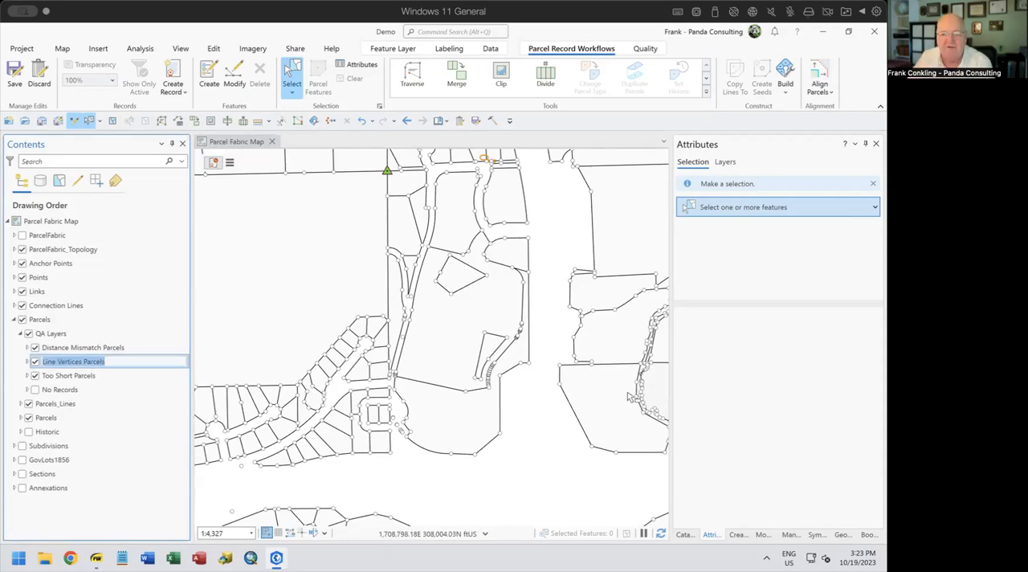
{"action": "left_click_drag", "start_coordinate": [612, 398], "coordinate": [500, 384]}
{"action": "scroll", "coordinate": [516, 389], "scroll_direction": "down", "scroll_amount": 3}
{"action": "scroll", "coordinate": [516, 390], "scroll_direction": "up", "scroll_amount": 3}
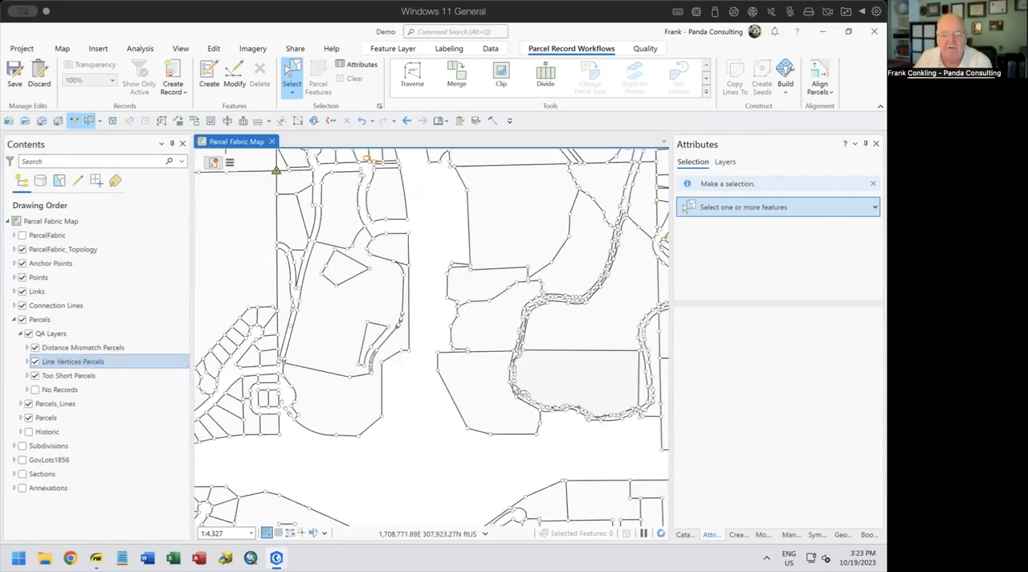
{"action": "scroll", "coordinate": [516, 390], "scroll_direction": "up", "scroll_amount": 4}
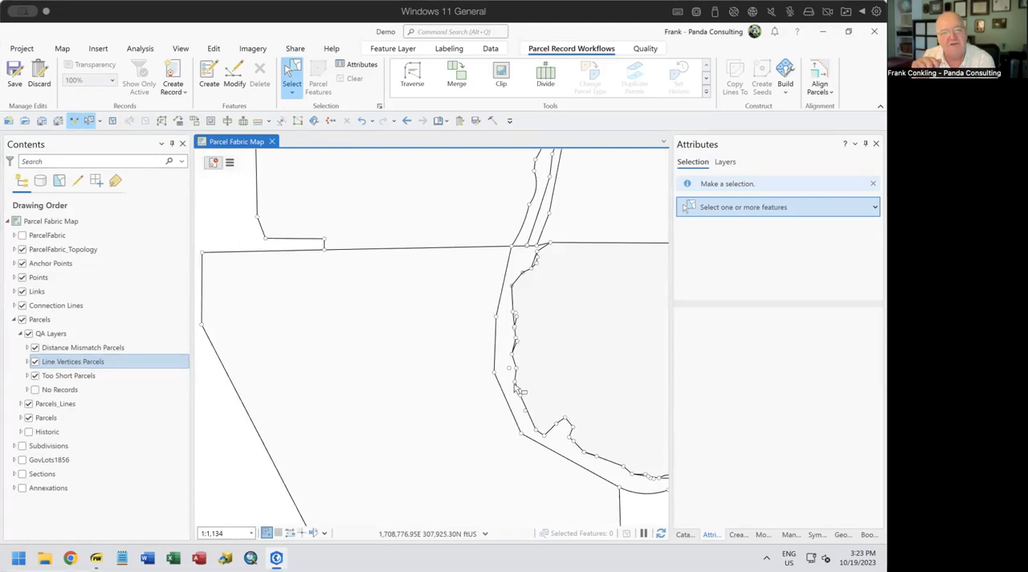
{"action": "left_click_drag", "start_coordinate": [466, 401], "coordinate": [346, 357]}
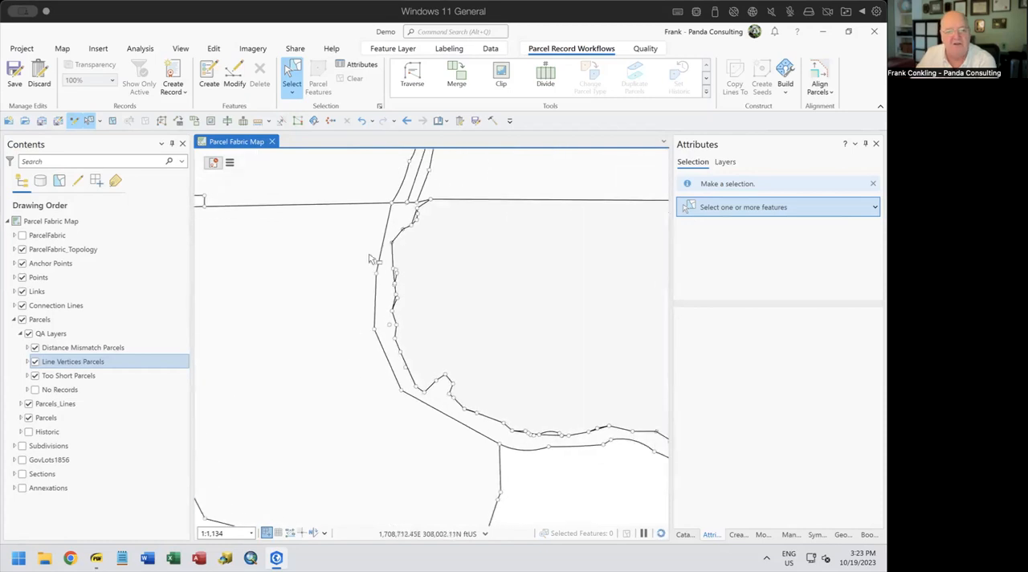
{"action": "left_click_drag", "start_coordinate": [520, 241], "coordinate": [470, 502]}
{"action": "left_click_drag", "start_coordinate": [468, 347], "coordinate": [256, 441]}
{"action": "left_click_drag", "start_coordinate": [501, 283], "coordinate": [484, 415]}
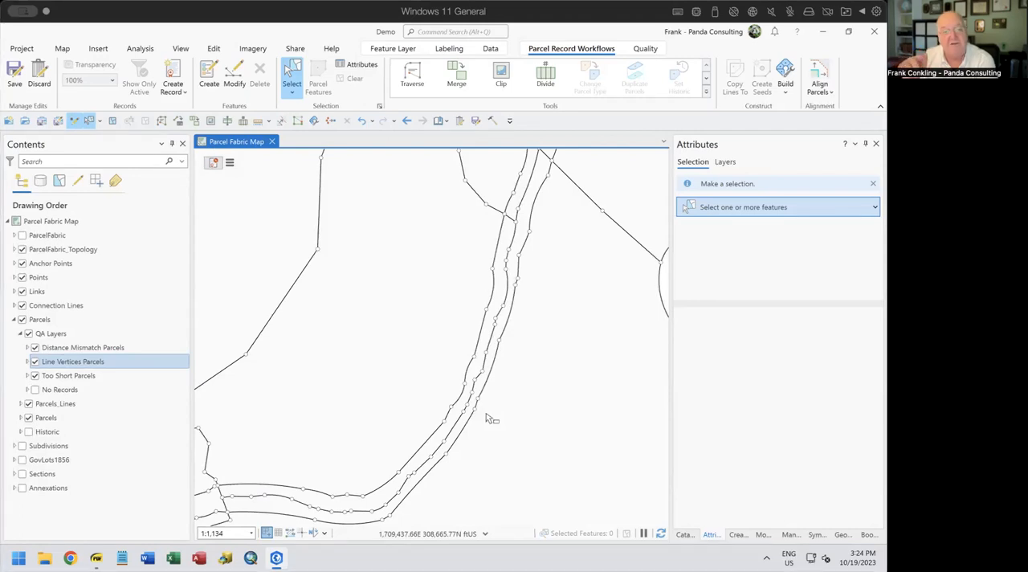
Select the connected lines and points along the winding strip's western edge, excluding the parcel polygons, and delete the selected points
{"action": "left_click_drag", "start_coordinate": [481, 259], "coordinate": [489, 324]}
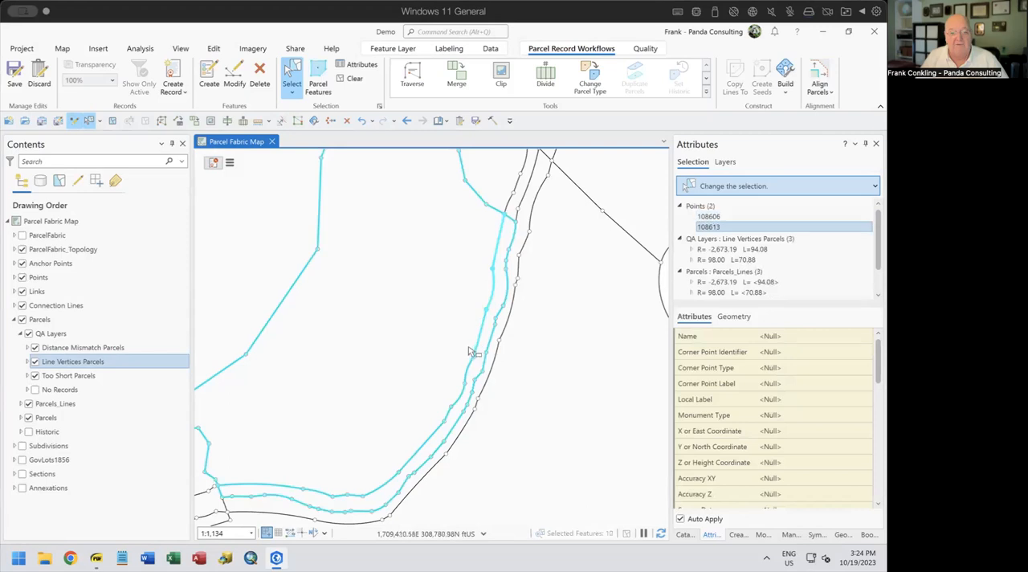
{"action": "left_click_drag", "start_coordinate": [461, 377], "coordinate": [447, 426]}
{"action": "mouse_move", "coordinate": [390, 470]}
{"action": "left_mouse_down"}
{"action": "mouse_move", "coordinate": [398, 482]}
{"action": "mouse_move", "coordinate": [403, 475]}
{"action": "left_mouse_up"}
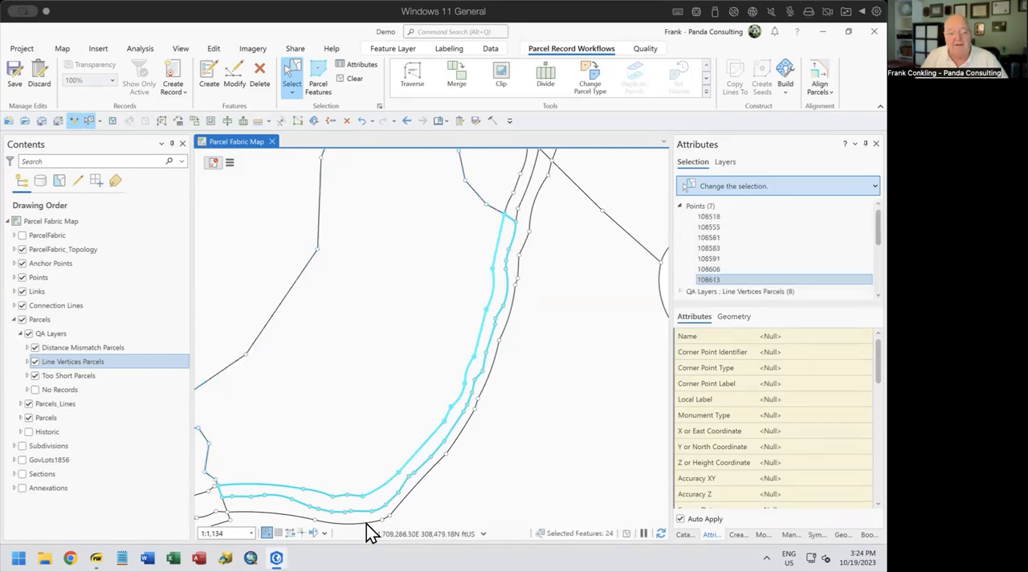
{"action": "left_click", "coordinate": [313, 491], "text": "ctrl"}
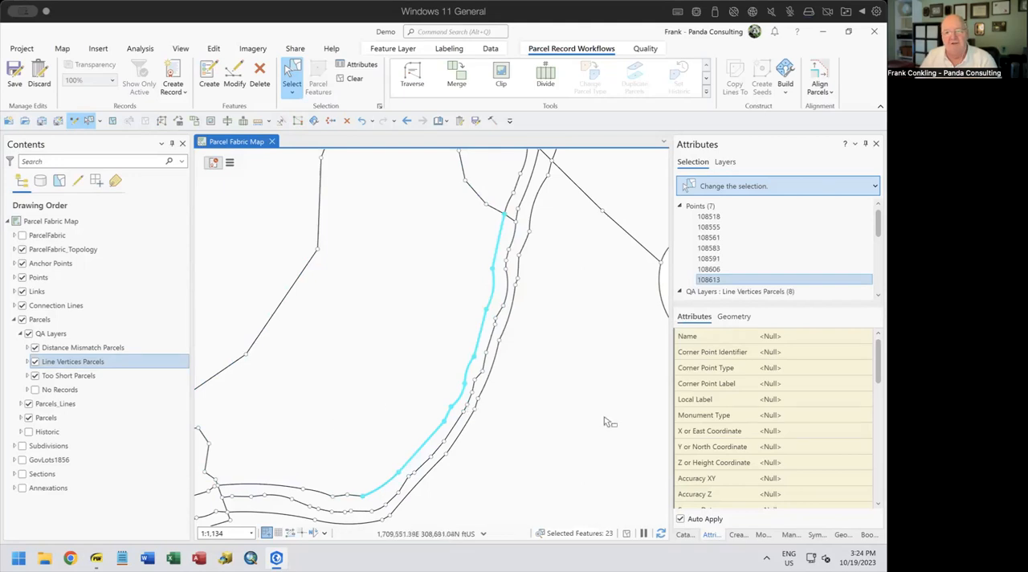
{"action": "right_click", "coordinate": [697, 206]}
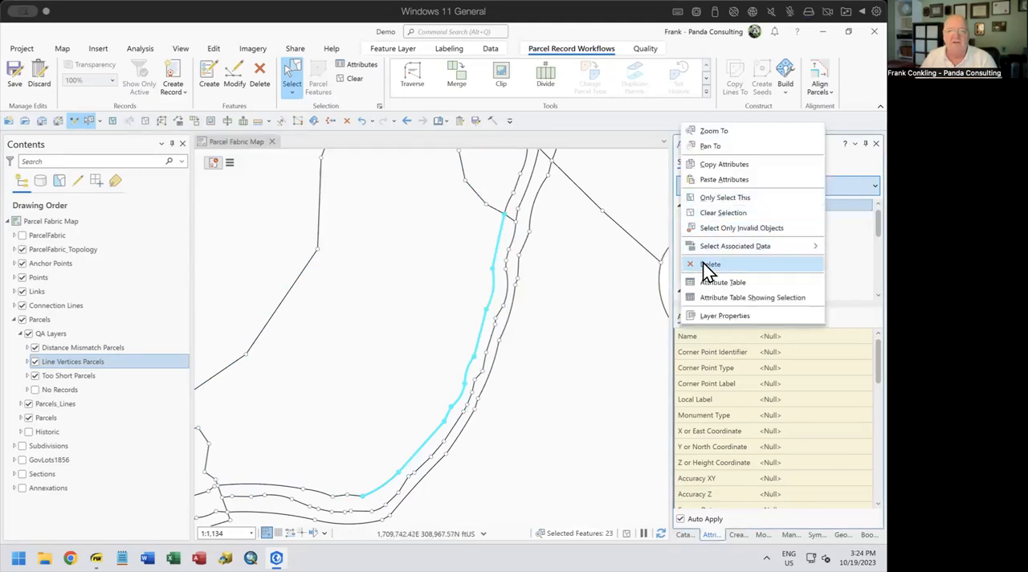
{"action": "left_click", "coordinate": [707, 264]}
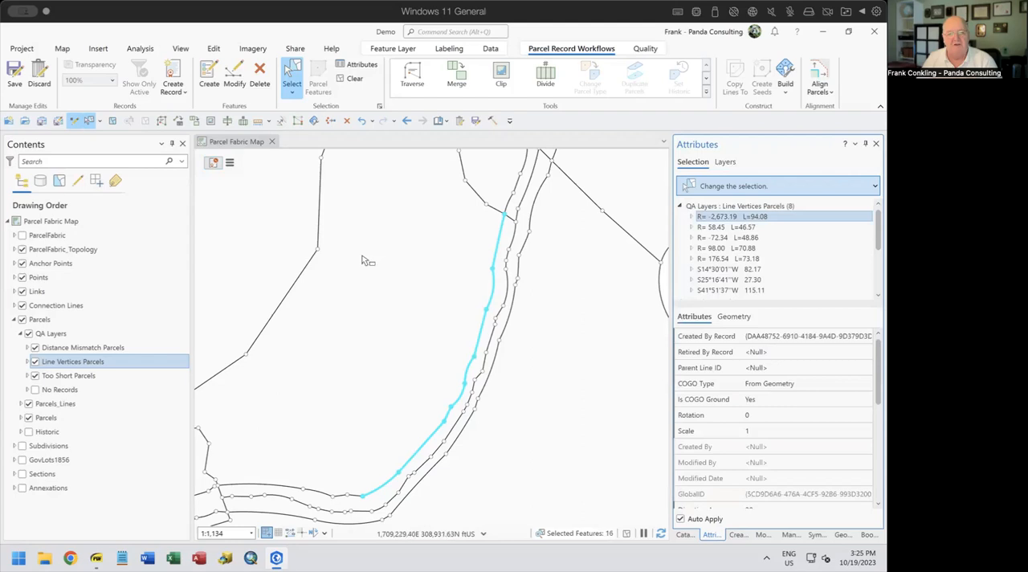
Merge the selected edge lines into a new Parcels_Lines feature while keeping the originals, clear the selection, and hide the Line Vertices Parcels layer
{"action": "left_click", "coordinate": [454, 76]}
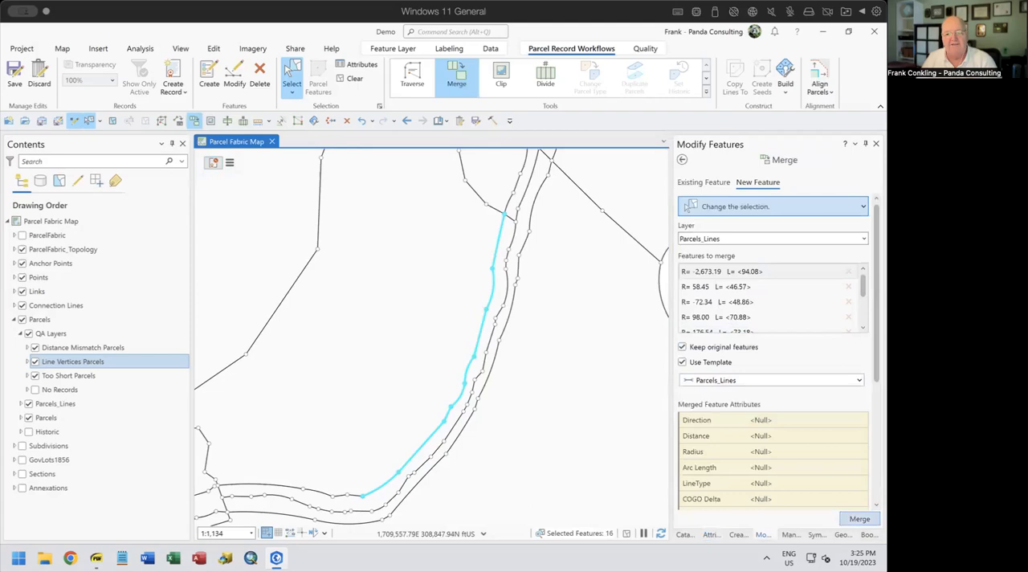
{"action": "left_click", "coordinate": [859, 518]}
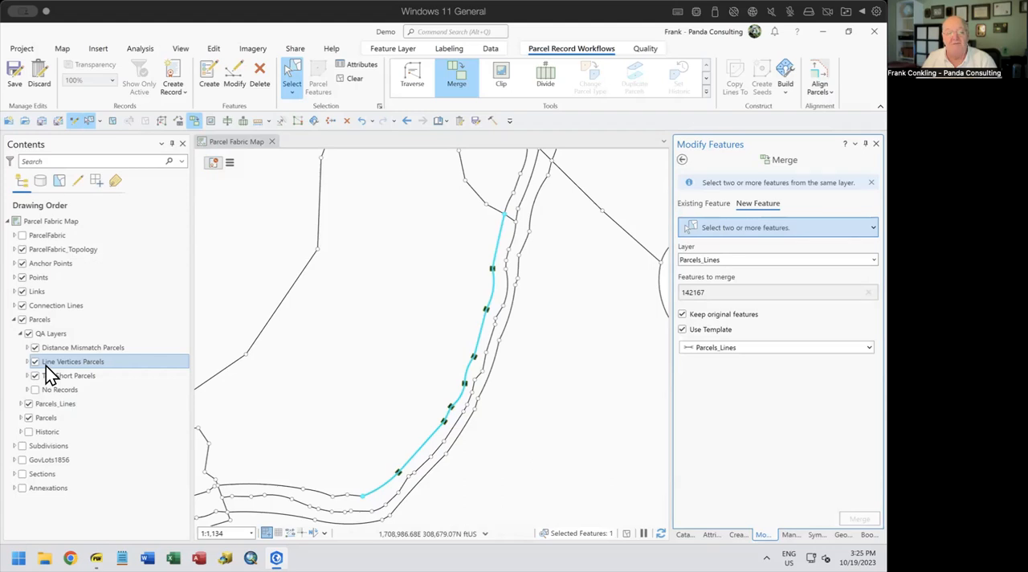
{"action": "left_click", "coordinate": [353, 78]}
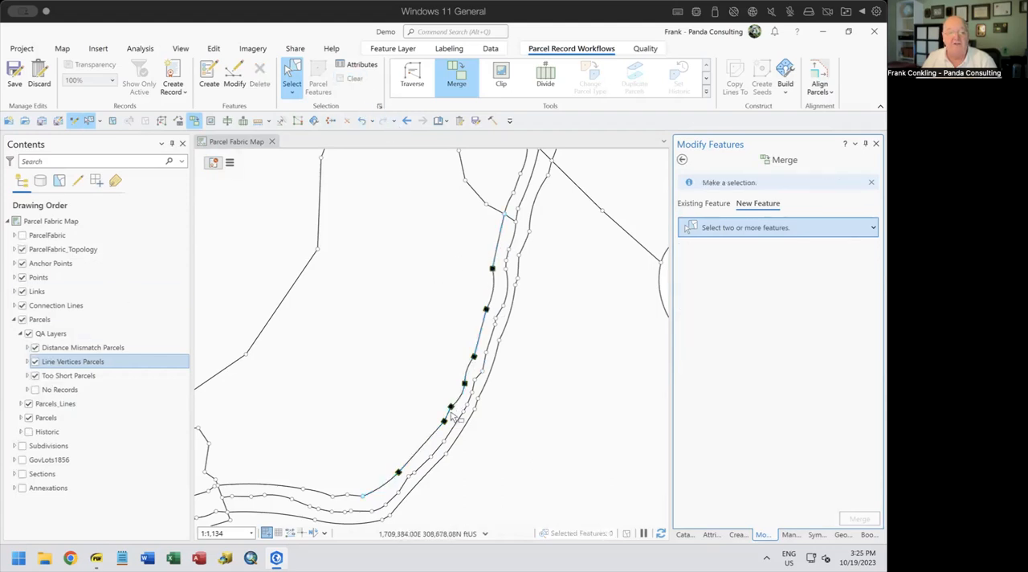
{"action": "left_click", "coordinate": [35, 362]}
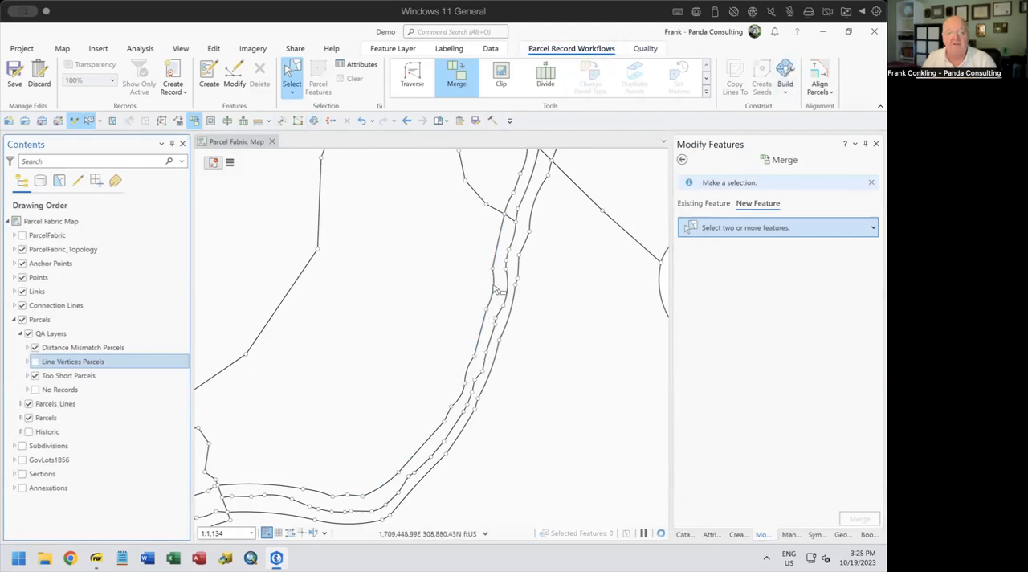
Examine the boundary segments along the winding strip and follow it southward around the adjoining parcels
{"action": "scroll", "coordinate": [485, 275], "scroll_direction": "down", "scroll_amount": 2}
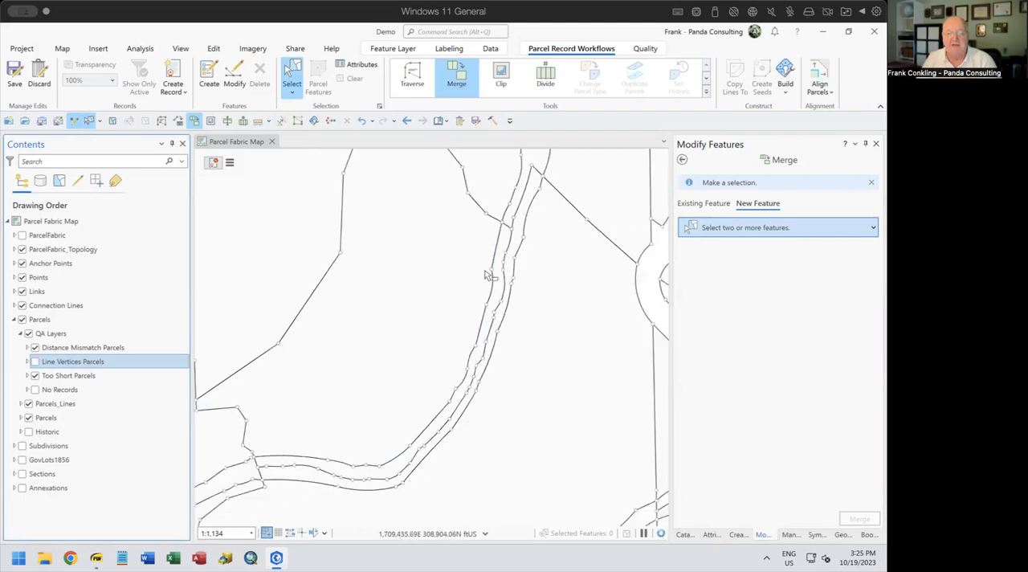
{"action": "scroll", "coordinate": [481, 276], "scroll_direction": "up", "scroll_amount": 2}
{"action": "scroll", "coordinate": [481, 278], "scroll_direction": "up", "scroll_amount": 2}
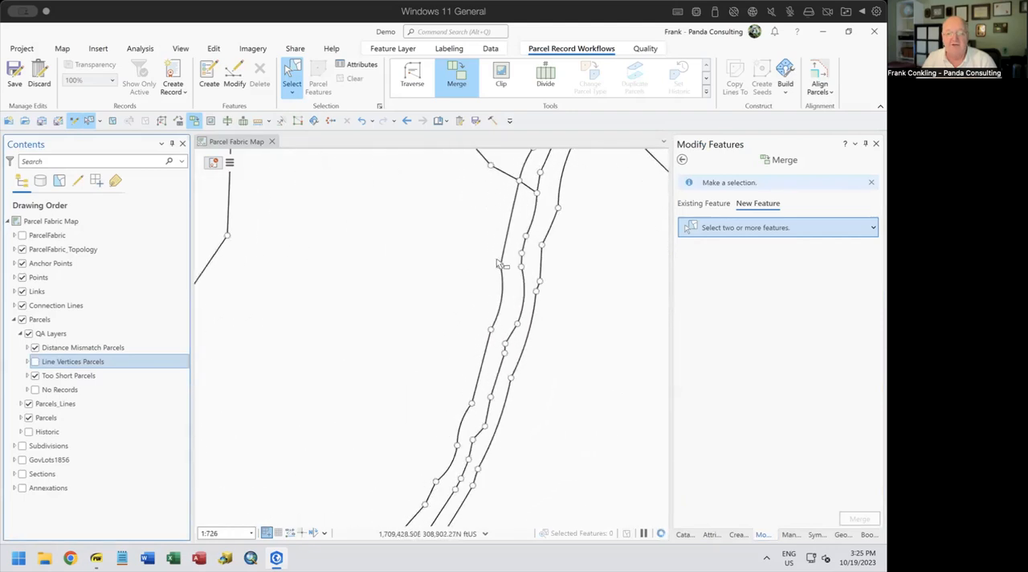
{"action": "scroll", "coordinate": [487, 297], "scroll_direction": "down", "scroll_amount": 2}
{"action": "scroll", "coordinate": [485, 295], "scroll_direction": "down", "scroll_amount": 4}
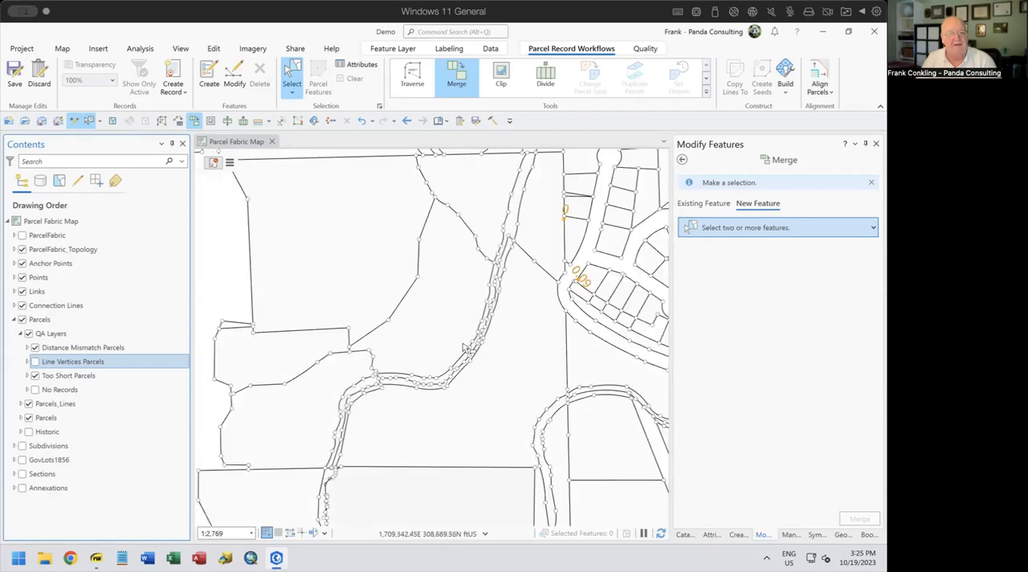
{"action": "left_click_drag", "start_coordinate": [465, 348], "coordinate": [496, 281]}
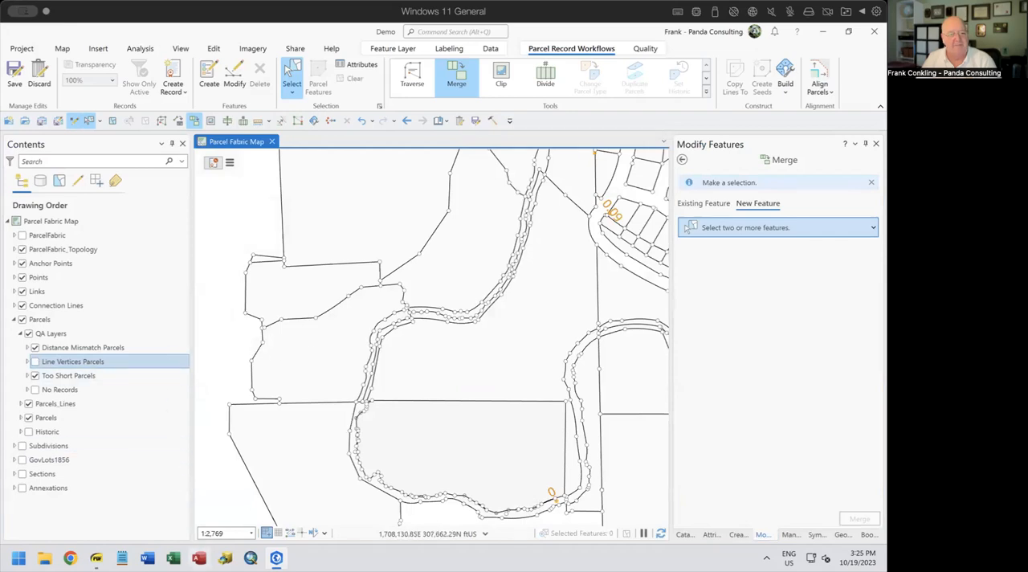
Switch to Fixing Bad Data.pdf in SumatraPDF, highlight the Too Short topic, and return to the parcel map
{"action": "left_click", "coordinate": [95, 558]}
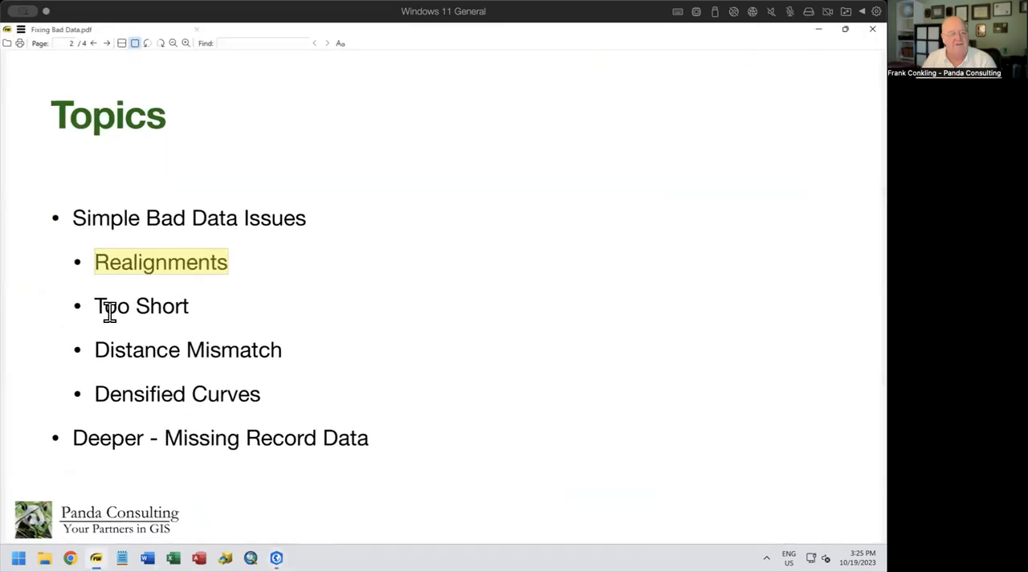
{"action": "left_click_drag", "start_coordinate": [95, 306], "coordinate": [201, 306]}
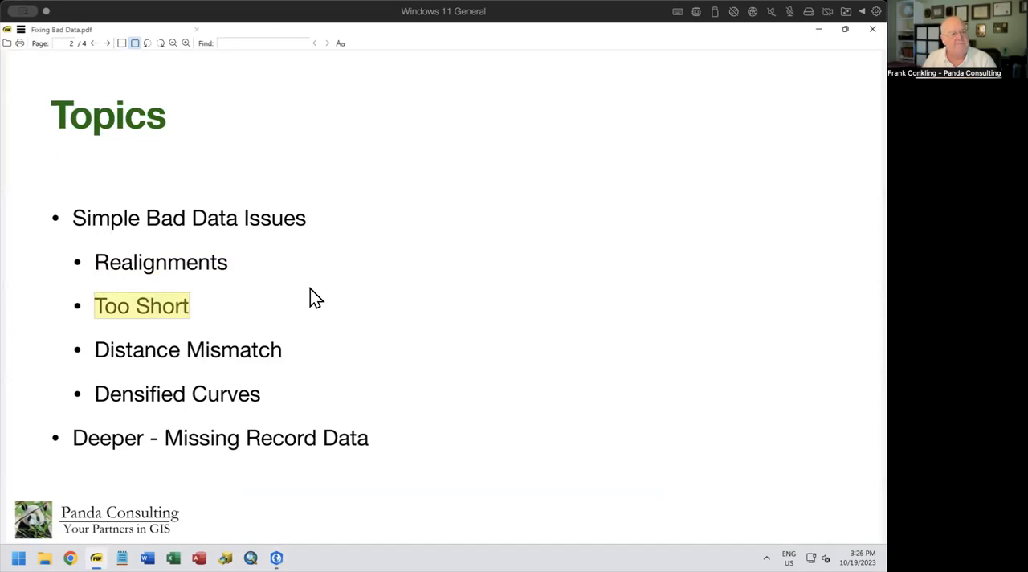
{"action": "left_click", "coordinate": [816, 31]}
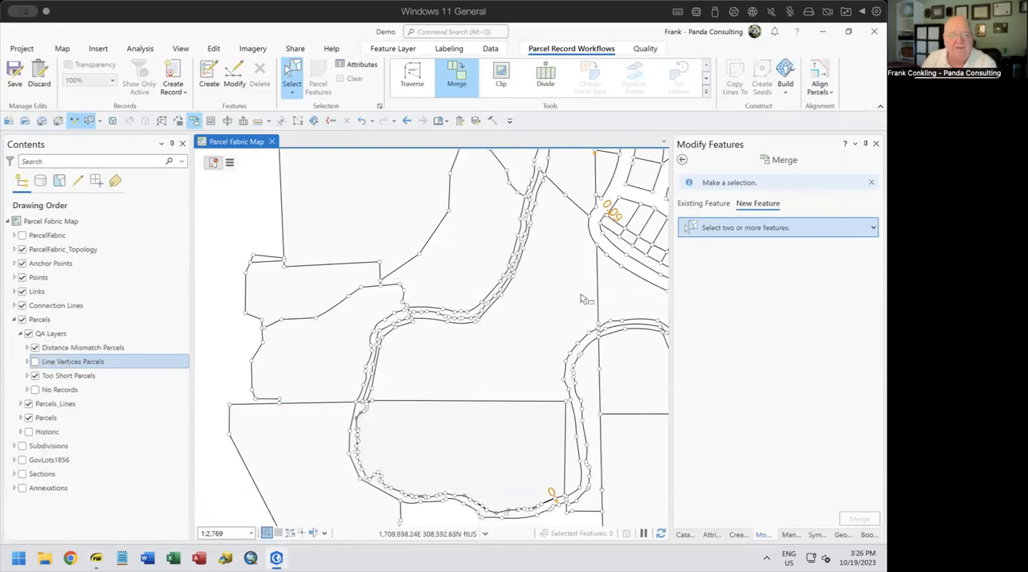
Make Distance Mismatch Parcels the current layer and go to the Distance Mismatch bookmark on the parcel map
{"action": "right_click", "coordinate": [93, 347]}
{"action": "left_click", "coordinate": [541, 33]}
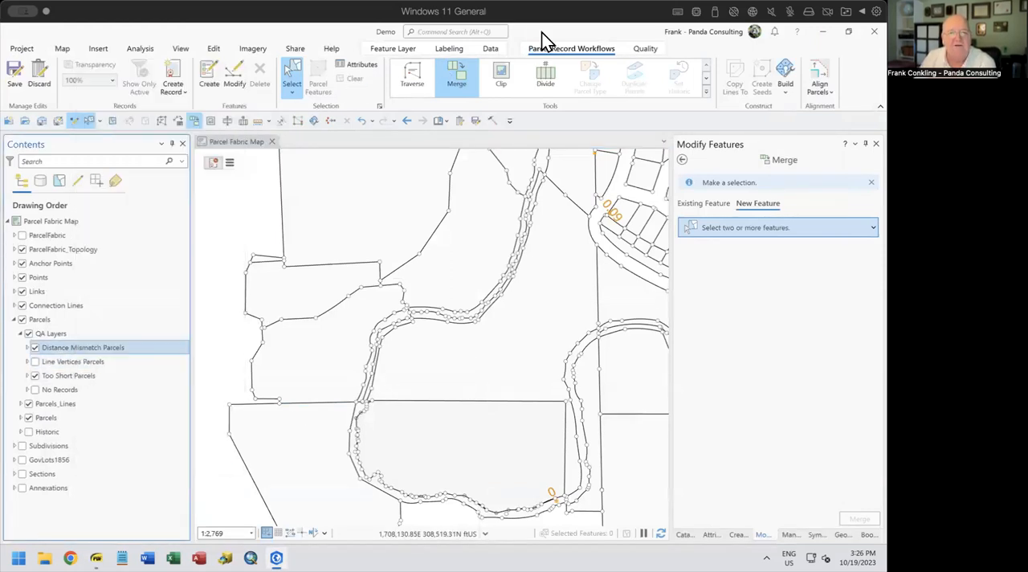
{"action": "left_click", "coordinate": [442, 125]}
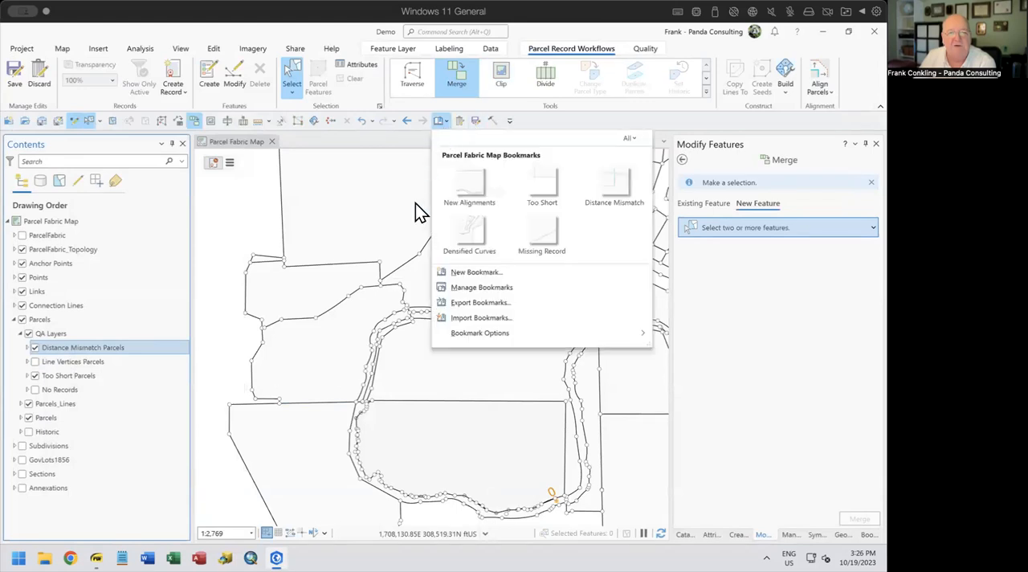
{"action": "left_click", "coordinate": [600, 185]}
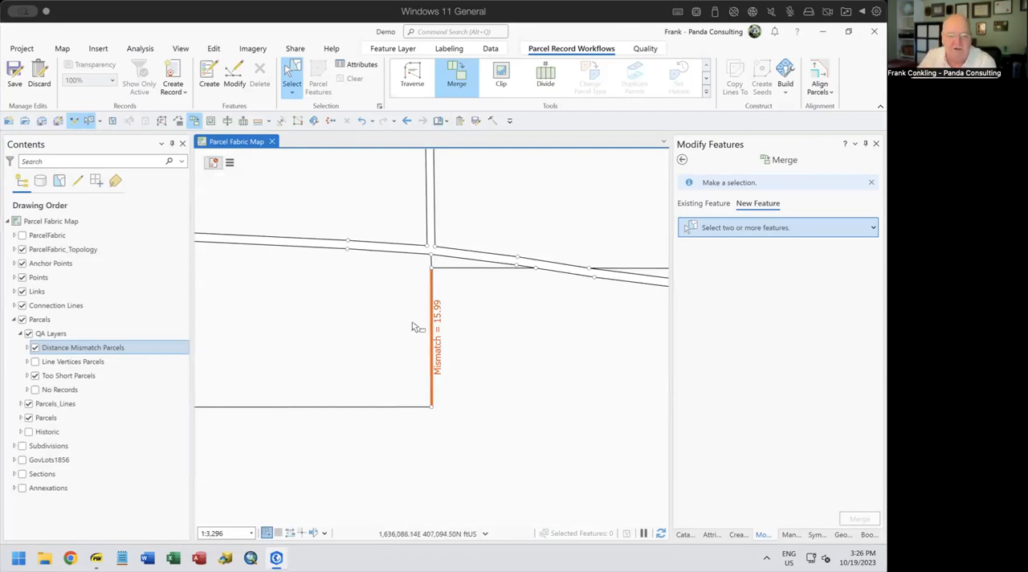
Select the flagged vertical mismatch line and compare its Distance and Shape_Length attributes with the surrounding parcel geometry
{"action": "left_click", "coordinate": [448, 348]}
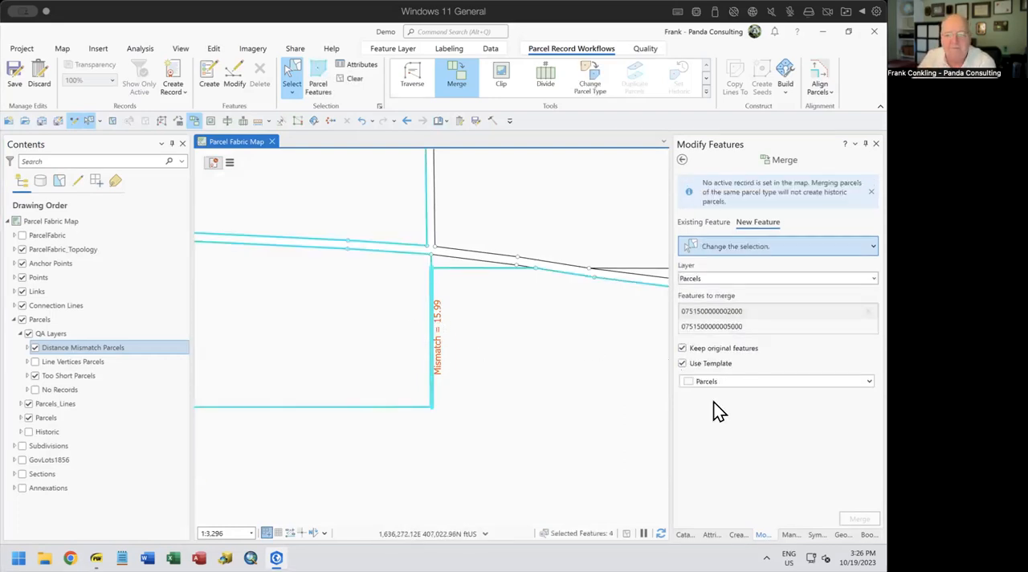
{"action": "left_click", "coordinate": [710, 535]}
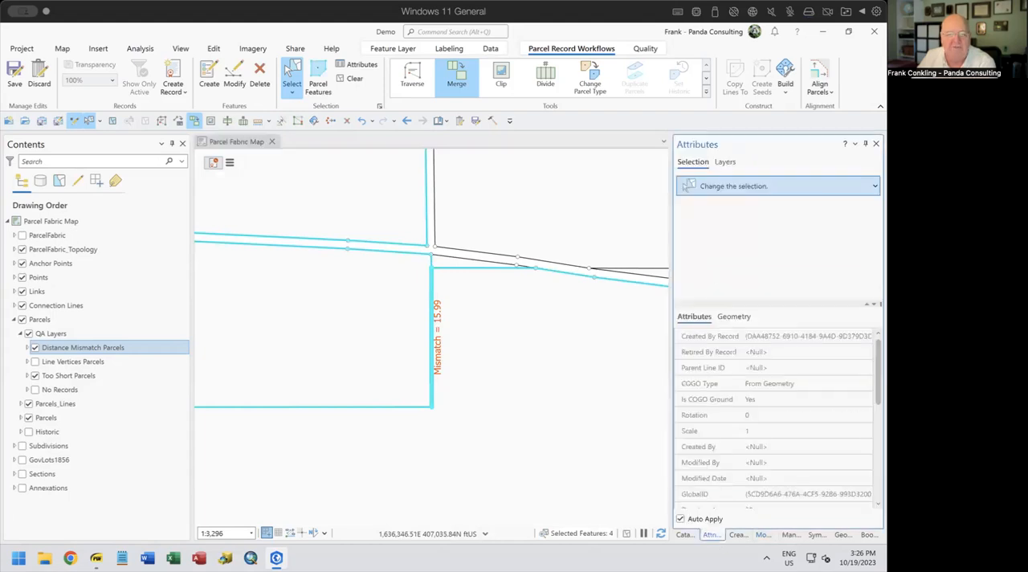
{"action": "left_click", "coordinate": [741, 240]}
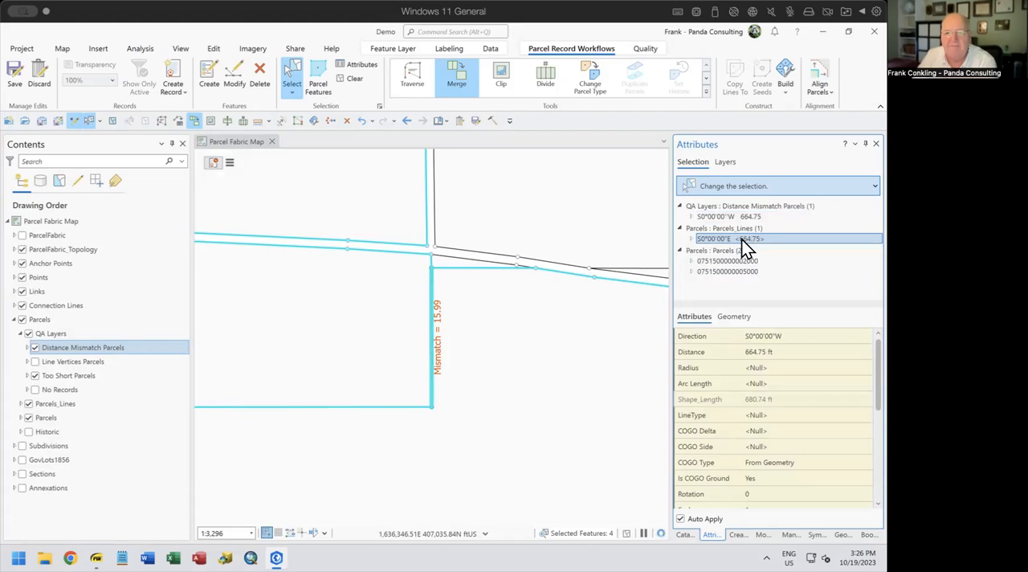
{"action": "left_click", "coordinate": [809, 350]}
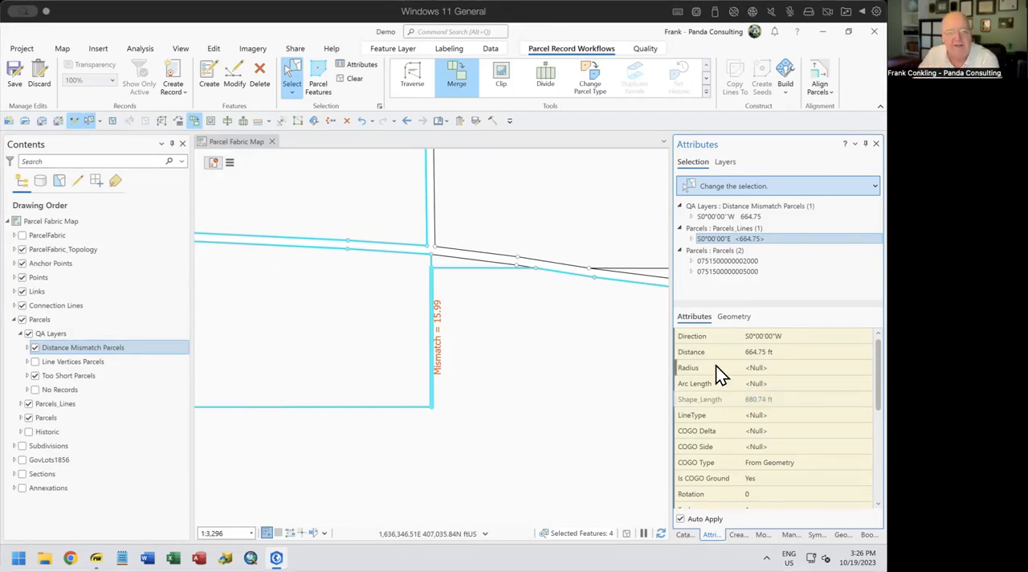
{"action": "left_click_drag", "start_coordinate": [441, 283], "coordinate": [447, 340]}
{"action": "scroll", "coordinate": [446, 341], "scroll_direction": "up", "scroll_amount": 3}
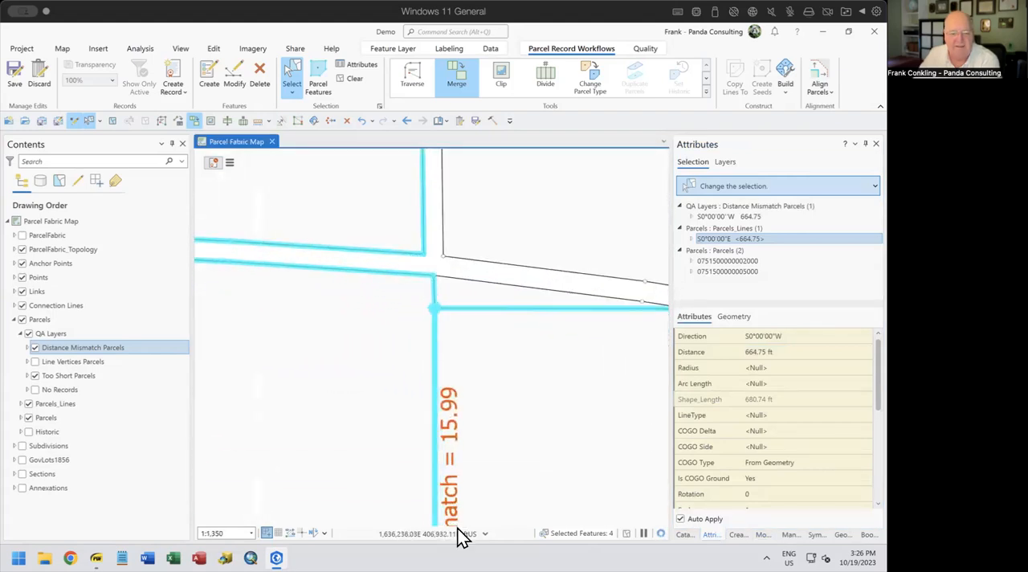
{"action": "left_click", "coordinate": [790, 352]}
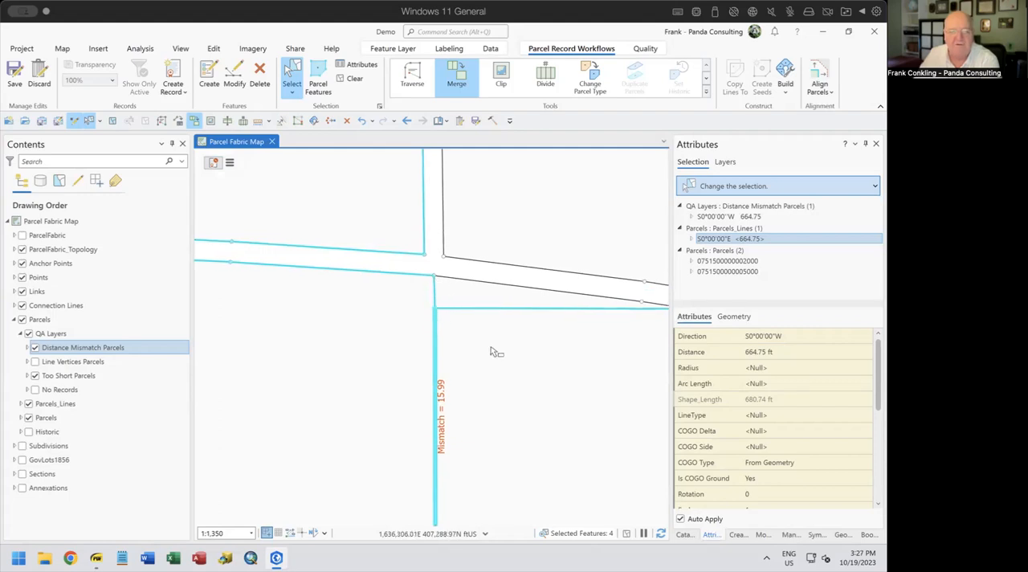
{"action": "scroll", "coordinate": [491, 346], "scroll_direction": "down", "scroll_amount": 2}
{"action": "left_click_drag", "start_coordinate": [514, 387], "coordinate": [511, 335]}
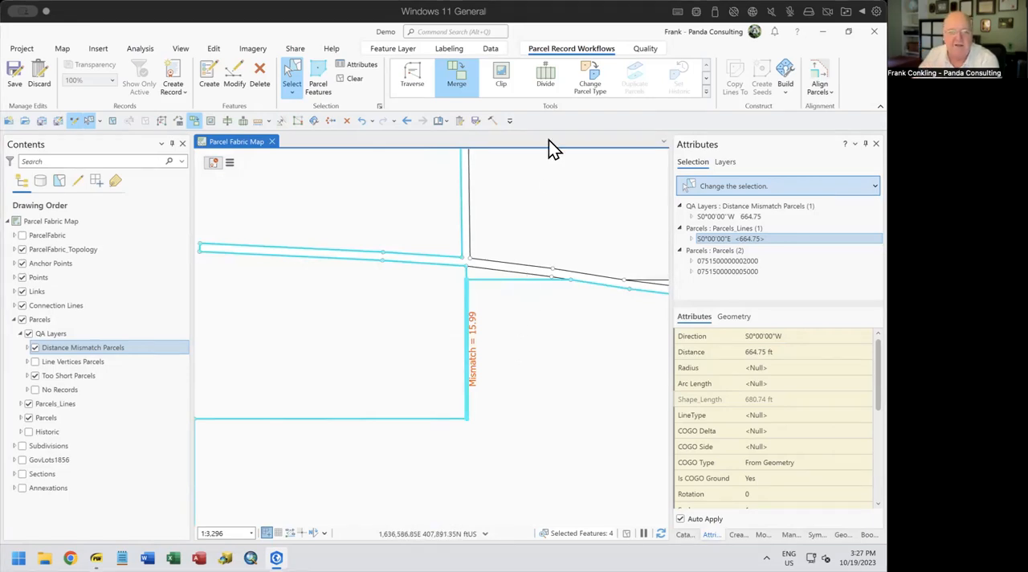
Clear the selection, reselect the flagged mismatch line, and set the COGO Type of its Parcels_Lines feature to Entered
{"action": "left_click", "coordinate": [353, 79]}
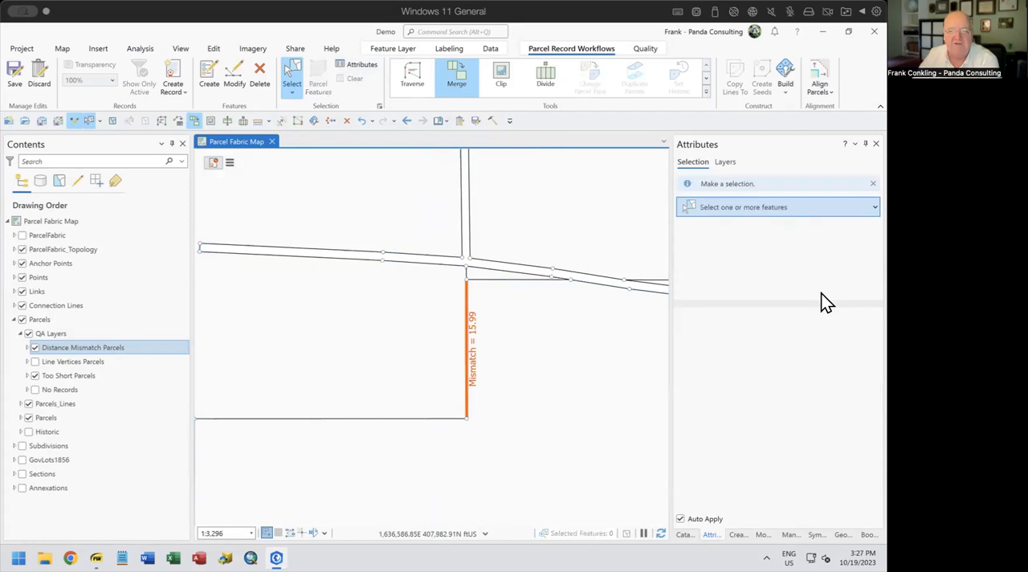
{"action": "left_click", "coordinate": [471, 336]}
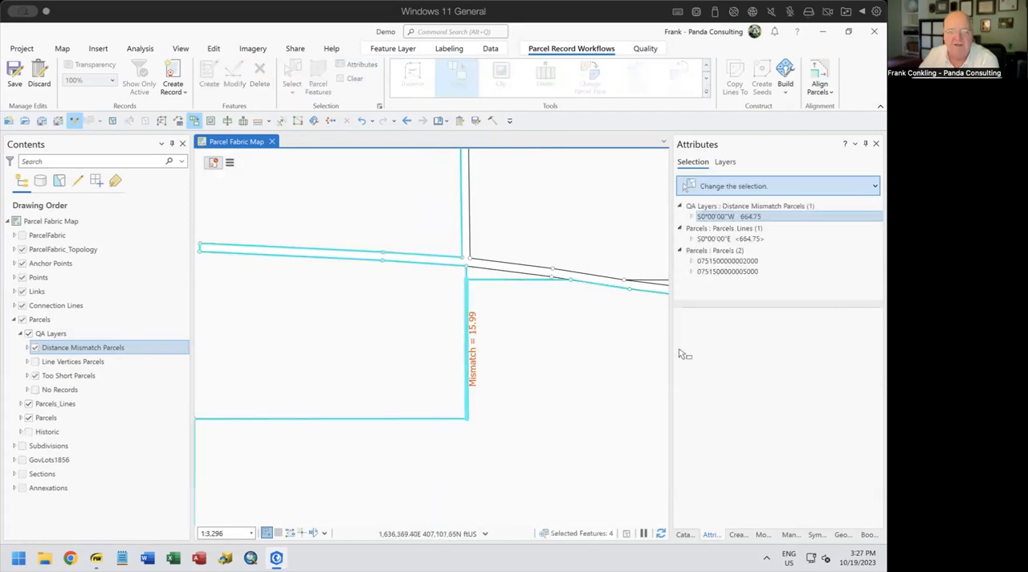
{"action": "left_click", "coordinate": [753, 238]}
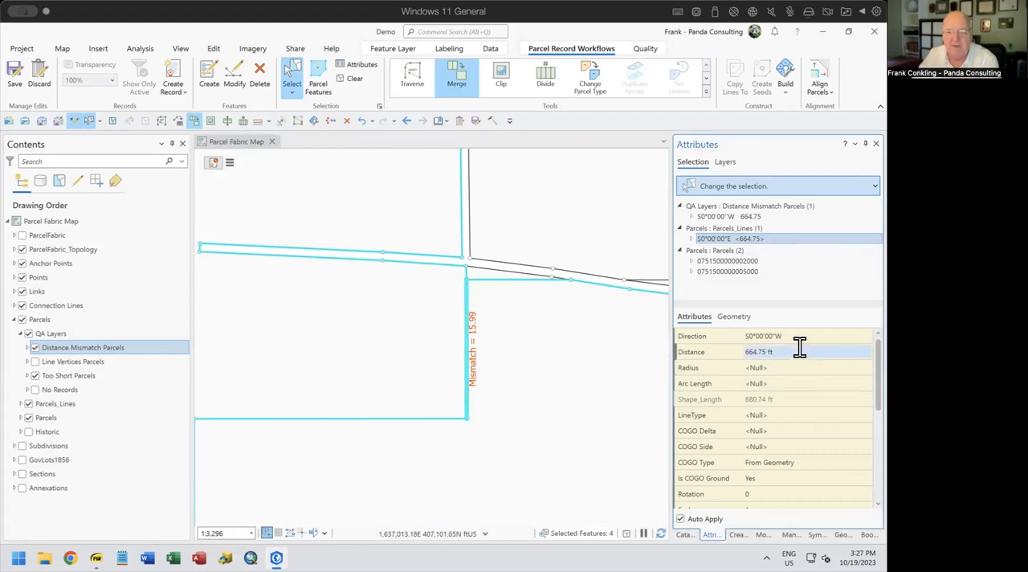
{"action": "left_click", "coordinate": [795, 458]}
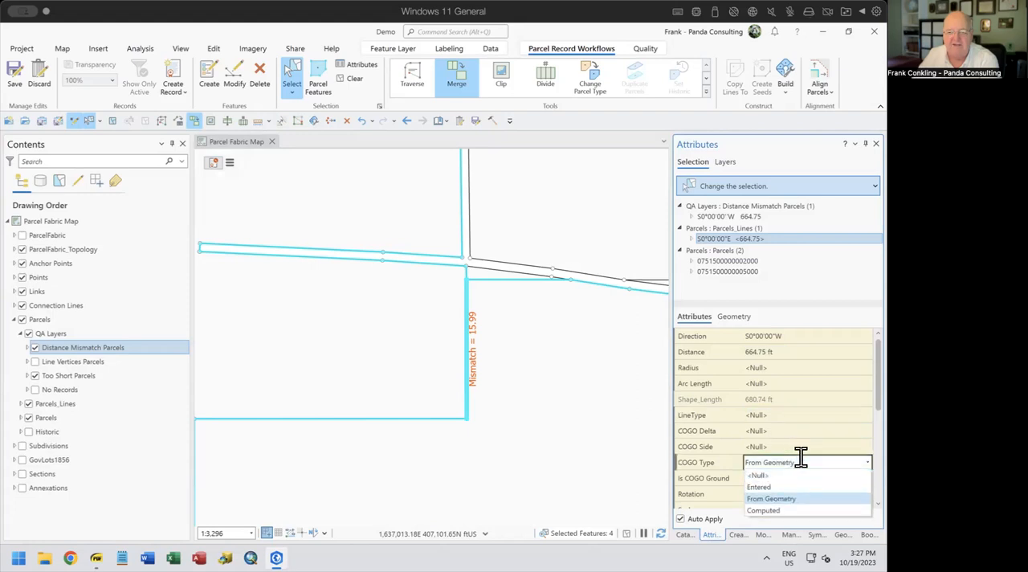
{"action": "left_click", "coordinate": [768, 487]}
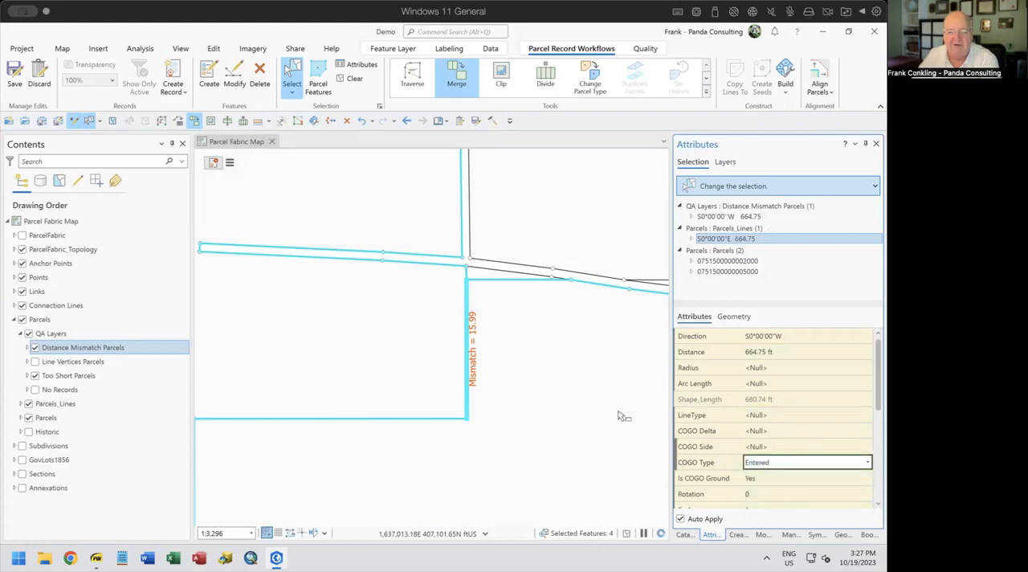
Inspect the attributes of the short line directly north of the mismatch line and of the parcel to its east, including that parcel's extent
{"action": "left_click", "coordinate": [478, 276]}
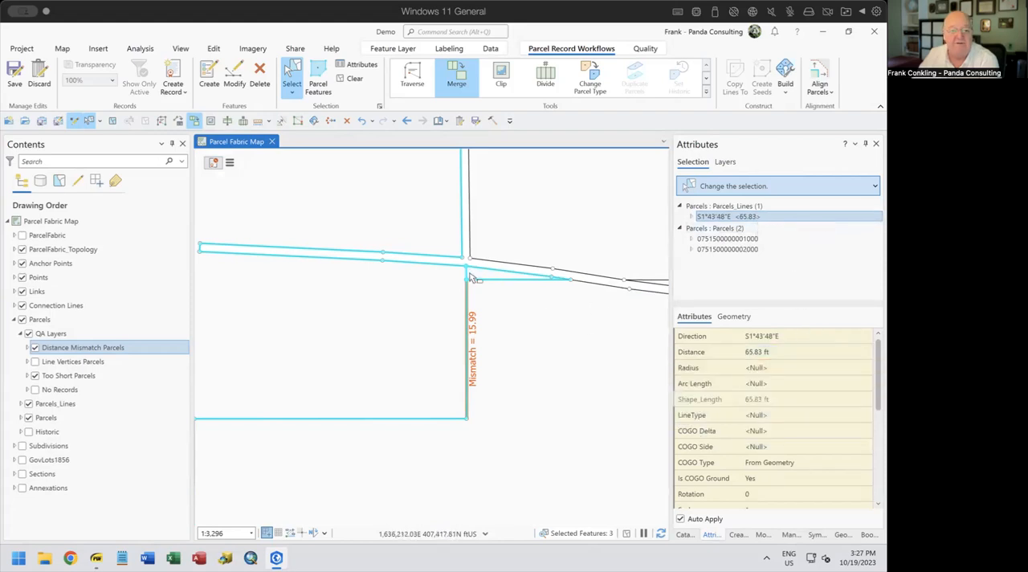
{"action": "left_click", "coordinate": [526, 397]}
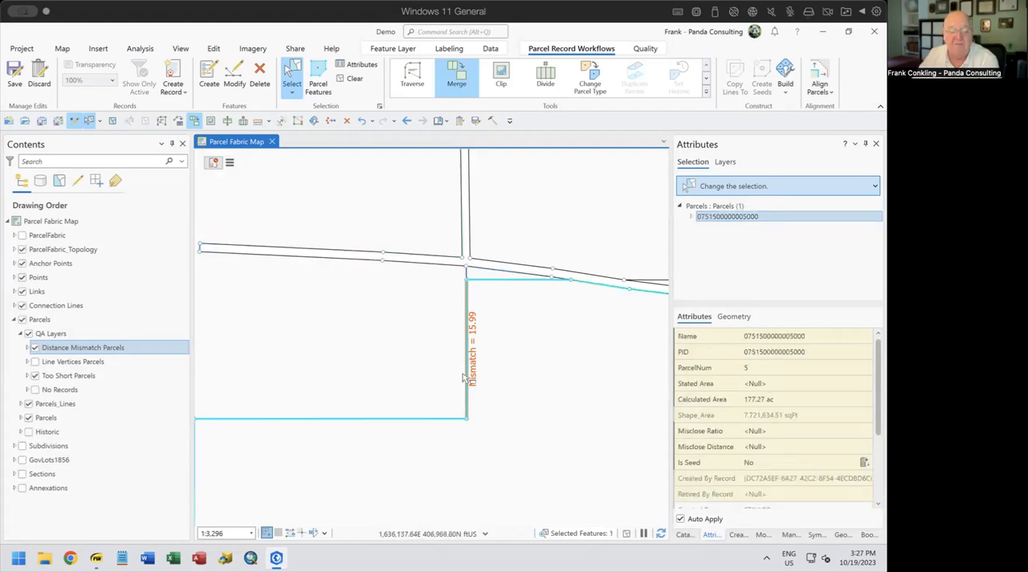
{"action": "scroll", "coordinate": [496, 426], "scroll_direction": "down", "scroll_amount": 2}
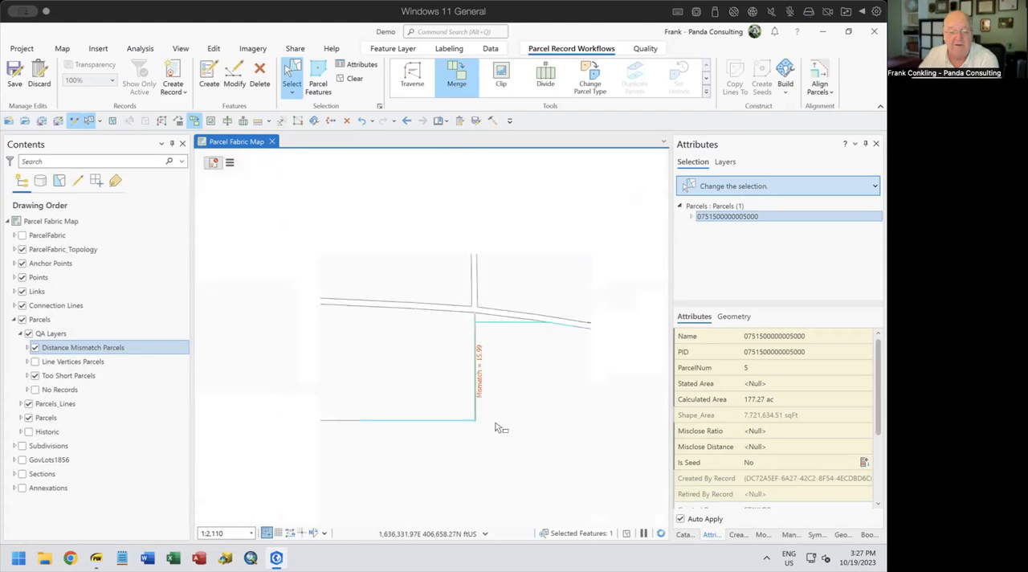
{"action": "left_click_drag", "start_coordinate": [410, 452], "coordinate": [424, 420]}
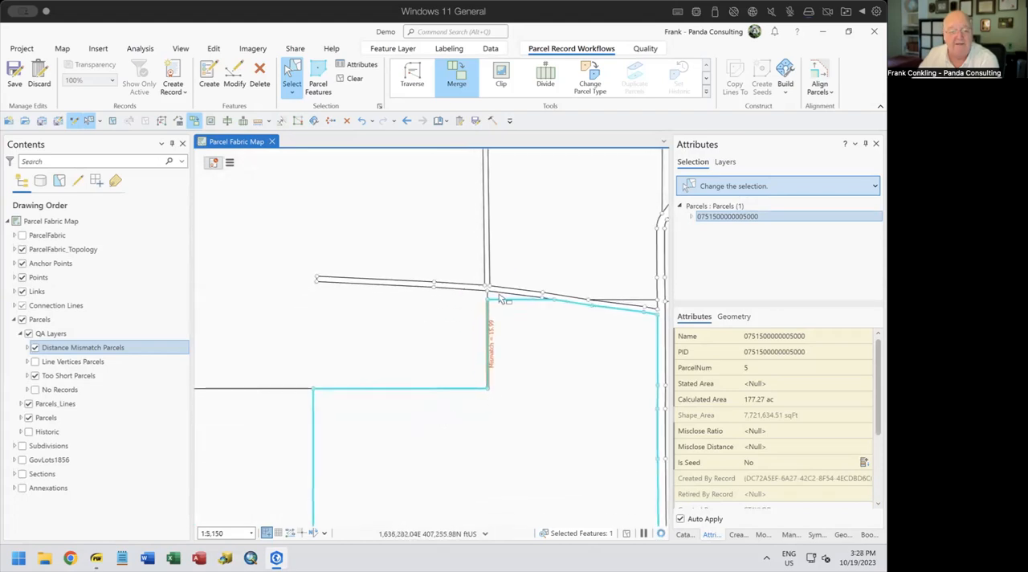
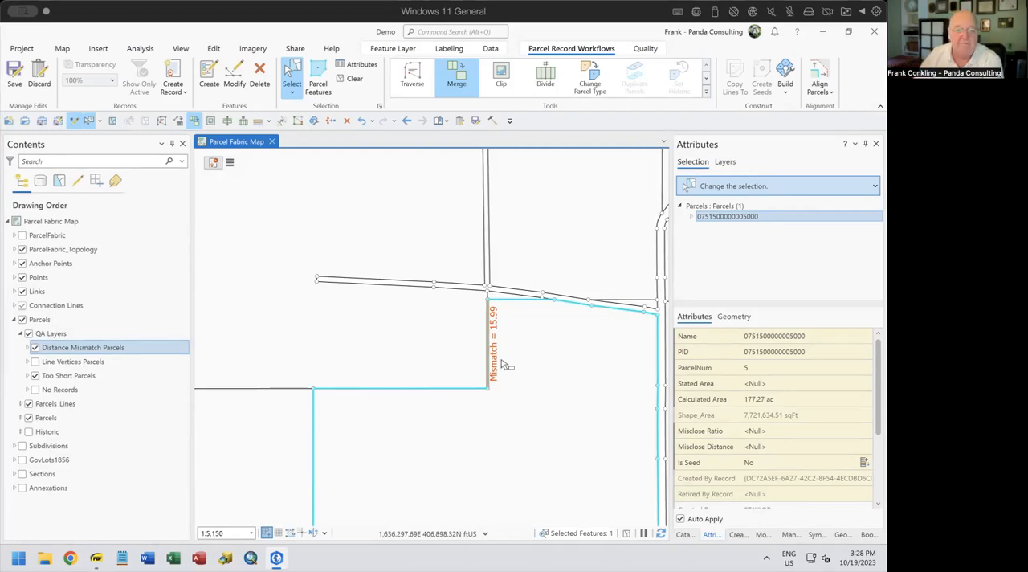
Hide the Distance Mismatch Parcels layer, then switch to the Fixing Bad Data PDF and highlight the Densified Curves topic before returning to the map
{"action": "left_click", "coordinate": [34, 348]}
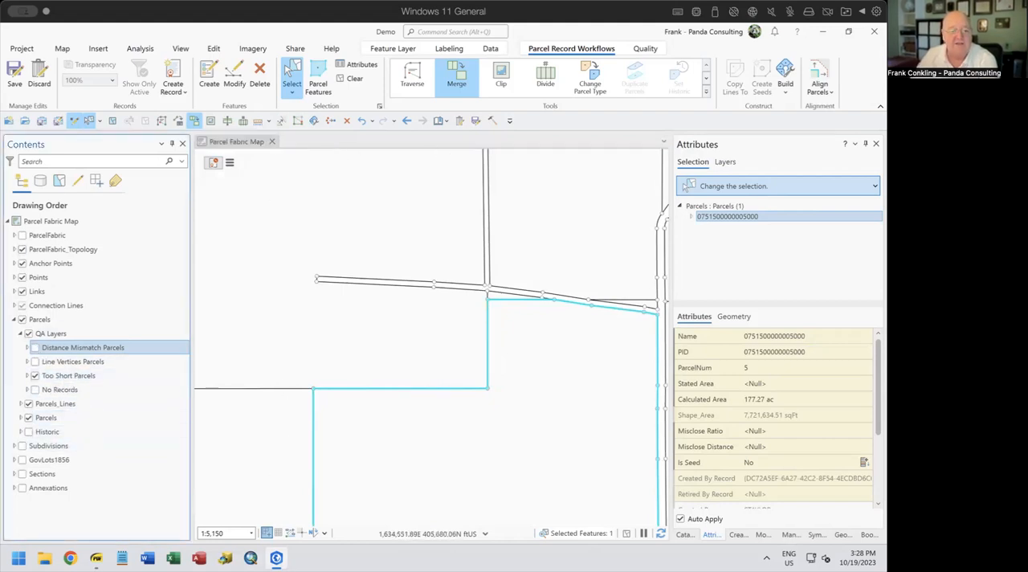
{"action": "left_click", "coordinate": [96, 558]}
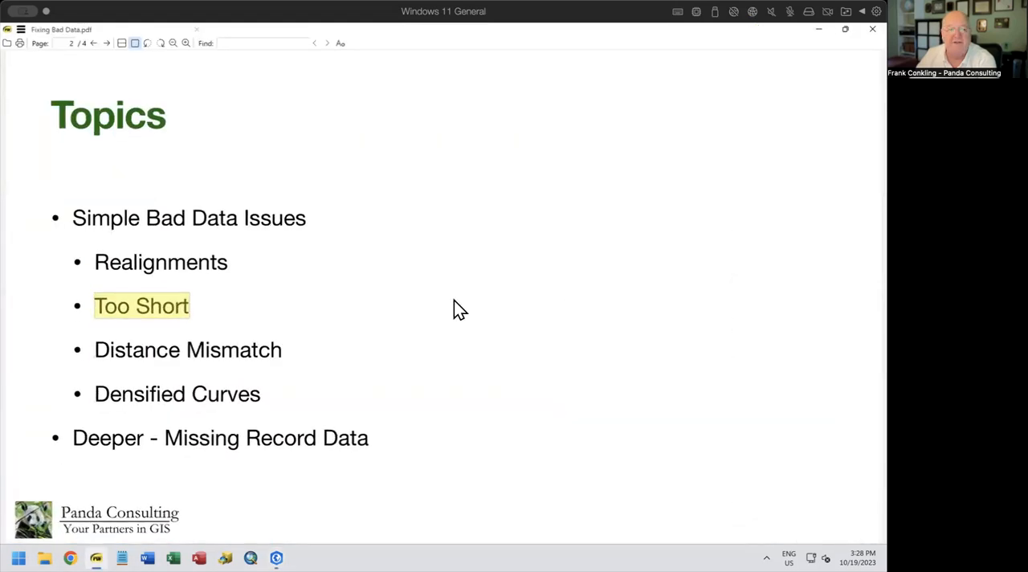
{"action": "left_click_drag", "start_coordinate": [89, 350], "coordinate": [284, 344]}
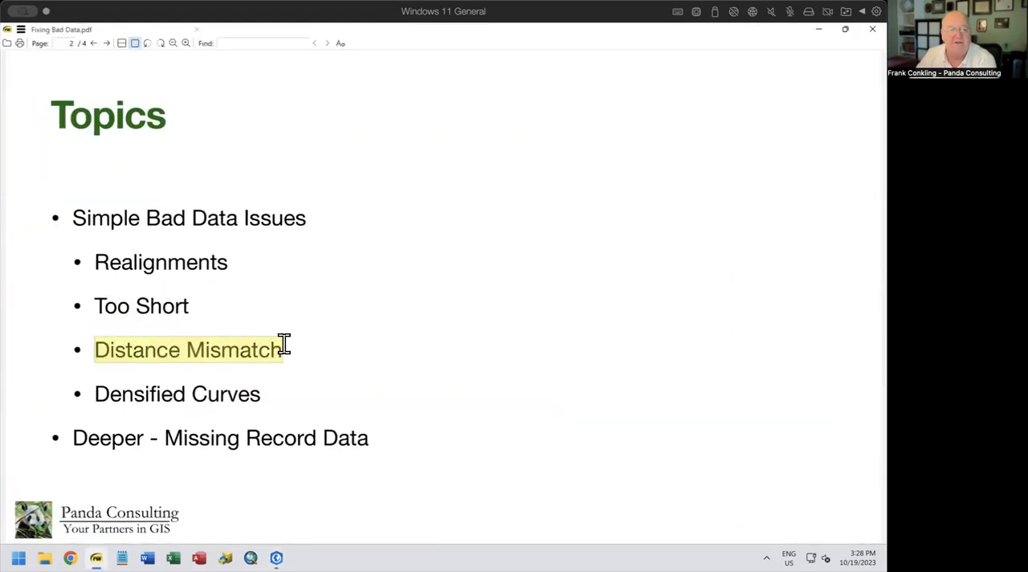
{"action": "left_click_drag", "start_coordinate": [93, 394], "coordinate": [278, 404]}
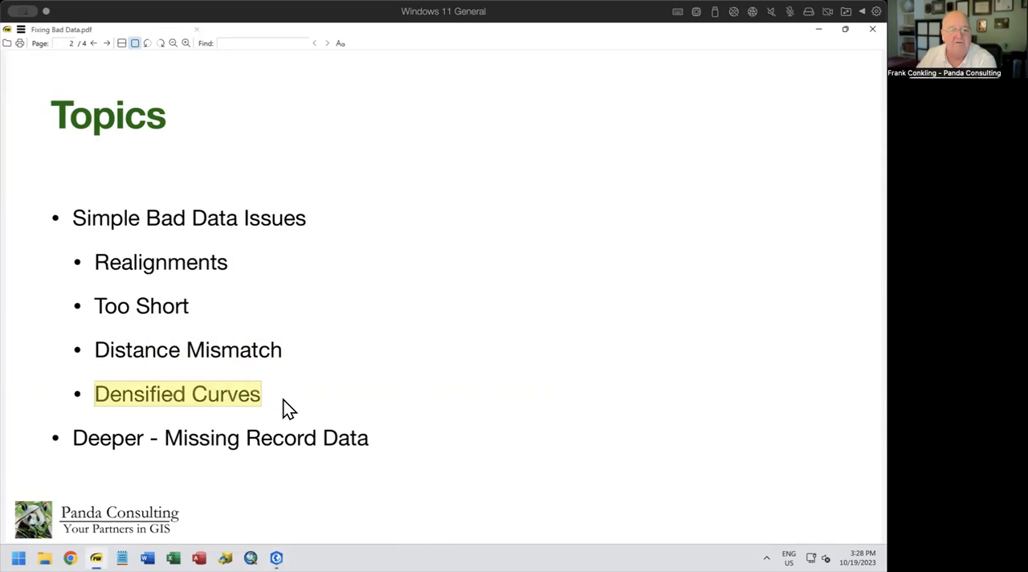
{"action": "left_click", "coordinate": [818, 29]}
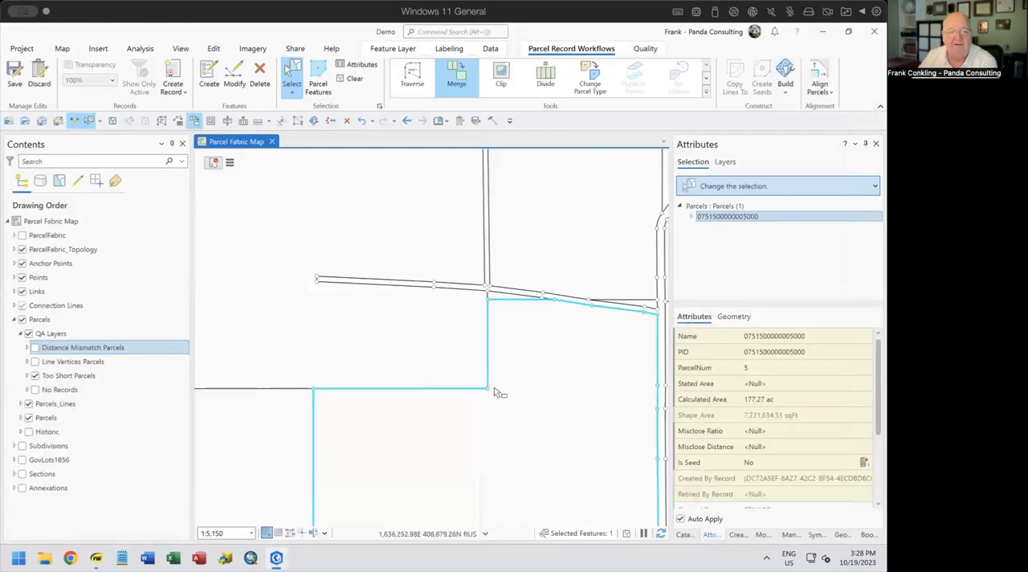
Clear the parcel selection and step back through the previous map extents to the Seth Child Commons area
{"action": "left_click", "coordinate": [351, 78]}
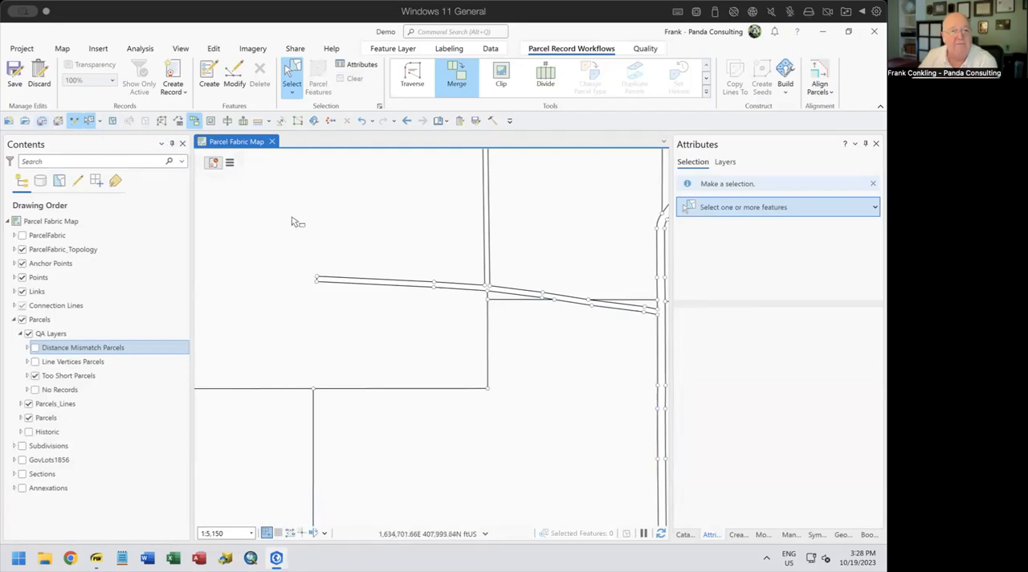
{"action": "left_click", "coordinate": [58, 51]}
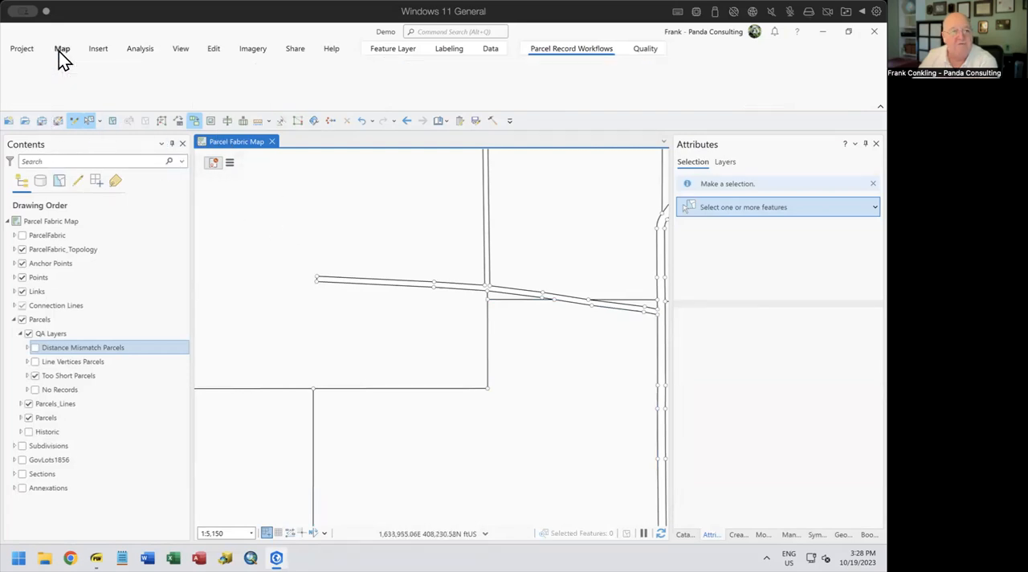
{"action": "left_click", "coordinate": [115, 93]}
{"action": "left_click", "coordinate": [116, 93]}
{"action": "left_click", "coordinate": [116, 93]}
{"action": "left_click", "coordinate": [116, 94]}
{"action": "left_click", "coordinate": [116, 94]}
{"action": "left_click", "coordinate": [116, 94]}
{"action": "left_click", "coordinate": [116, 94]}
{"action": "left_click", "coordinate": [116, 94]}
{"action": "left_click", "coordinate": [116, 94]}
{"action": "left_click", "coordinate": [116, 94]}
{"action": "left_click", "coordinate": [117, 94]}
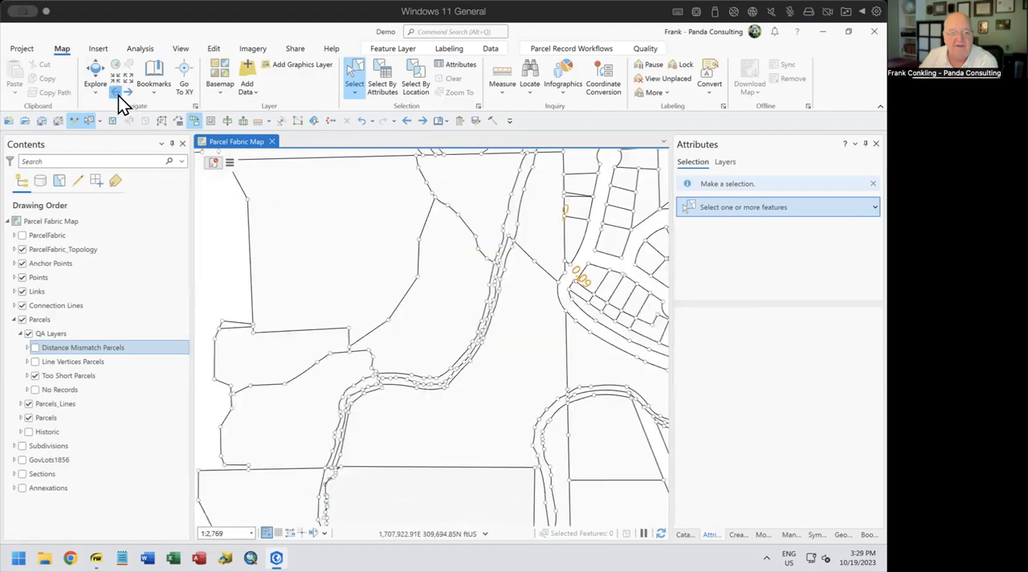
{"action": "left_click", "coordinate": [116, 94]}
{"action": "left_click", "coordinate": [116, 94]}
{"action": "left_click", "coordinate": [116, 94]}
{"action": "left_click", "coordinate": [116, 94]}
{"action": "left_click", "coordinate": [117, 94]}
{"action": "left_click", "coordinate": [116, 94]}
{"action": "left_click", "coordinate": [117, 94]}
{"action": "left_click", "coordinate": [117, 94]}
{"action": "left_click", "coordinate": [116, 94]}
{"action": "left_click", "coordinate": [117, 94]}
{"action": "left_click", "coordinate": [117, 94]}
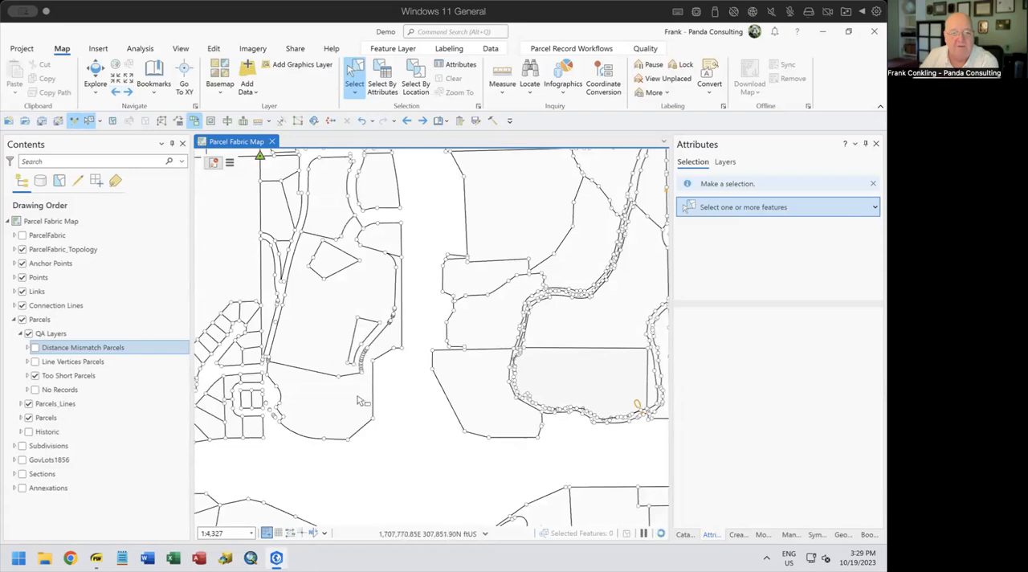
Examine the closely spaced points and short segments along the densified curve beside the smooth parallel curve
{"action": "scroll", "coordinate": [360, 371], "scroll_direction": "down", "scroll_amount": 2}
{"action": "scroll", "coordinate": [357, 370], "scroll_direction": "up", "scroll_amount": 8}
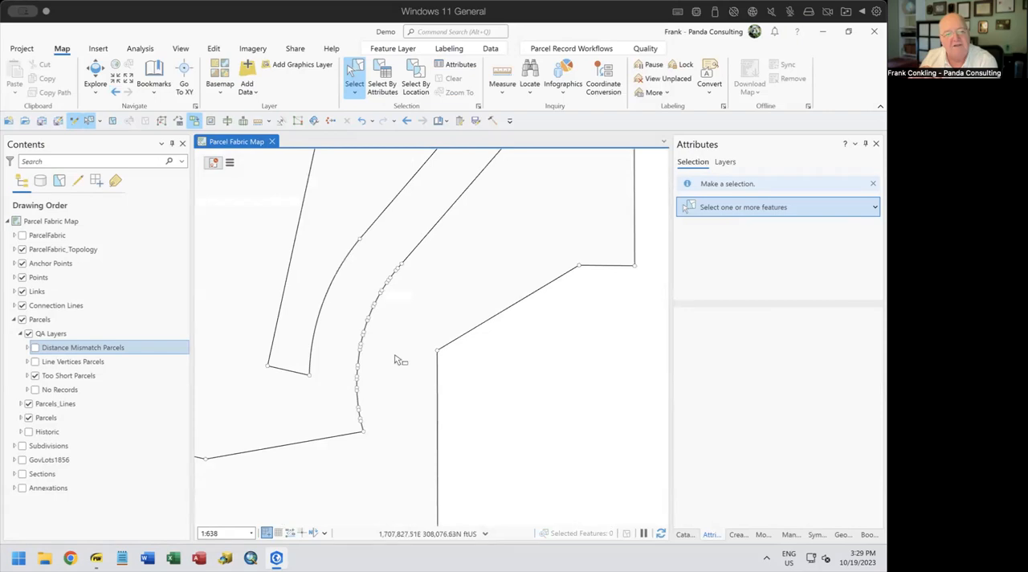
{"action": "scroll", "coordinate": [360, 345], "scroll_direction": "up", "scroll_amount": 5}
{"action": "scroll", "coordinate": [360, 351], "scroll_direction": "up", "scroll_amount": 2}
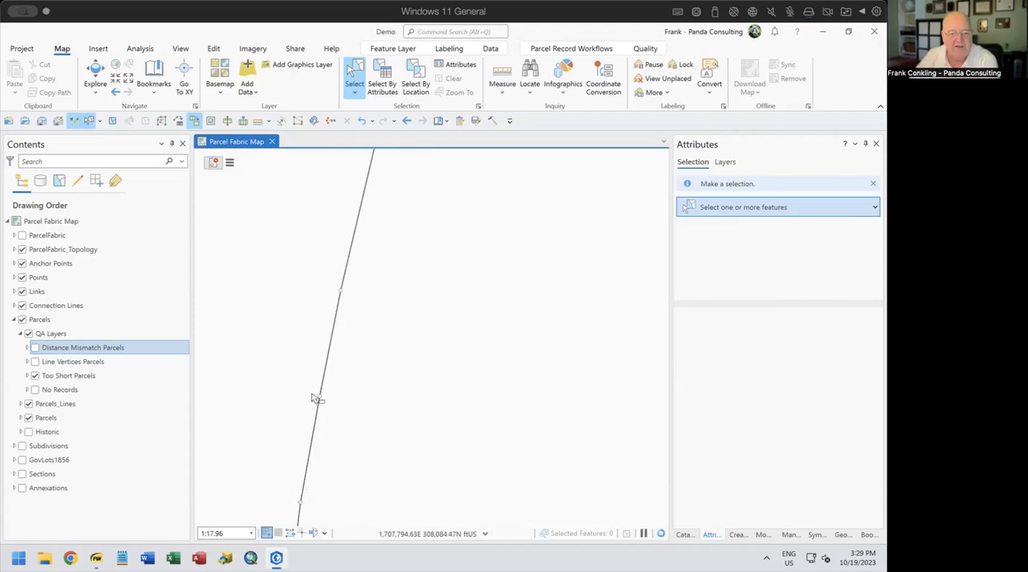
{"action": "scroll", "coordinate": [374, 296], "scroll_direction": "down", "scroll_amount": 4}
{"action": "scroll", "coordinate": [377, 295], "scroll_direction": "down", "scroll_amount": 3}
{"action": "scroll", "coordinate": [380, 316], "scroll_direction": "down", "scroll_amount": 2}
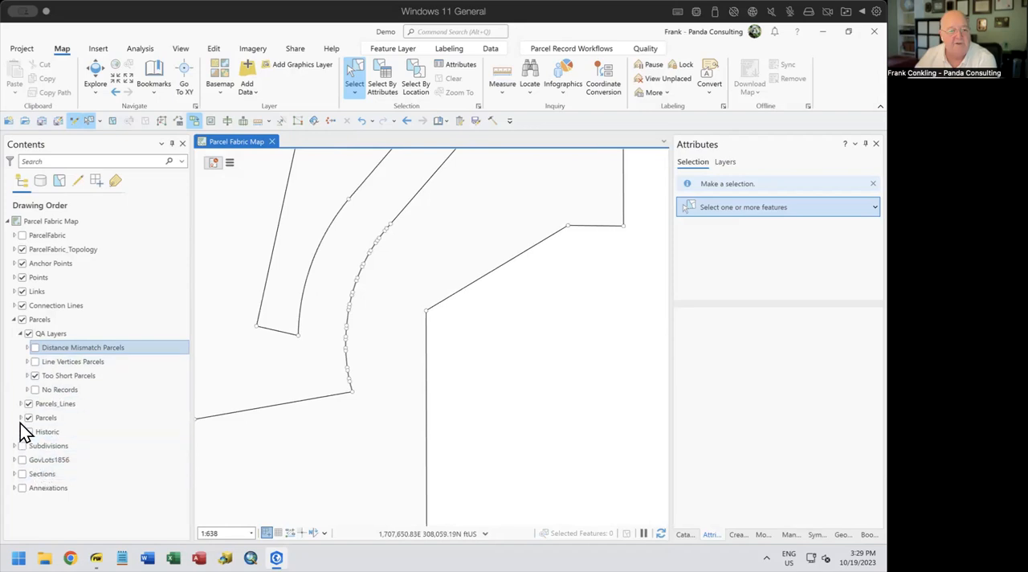
Show the Subdivisions layers and the Historic layers of both Parcels and Subdivisions, and collapse the QA Layers group
{"action": "left_click", "coordinate": [21, 447]}
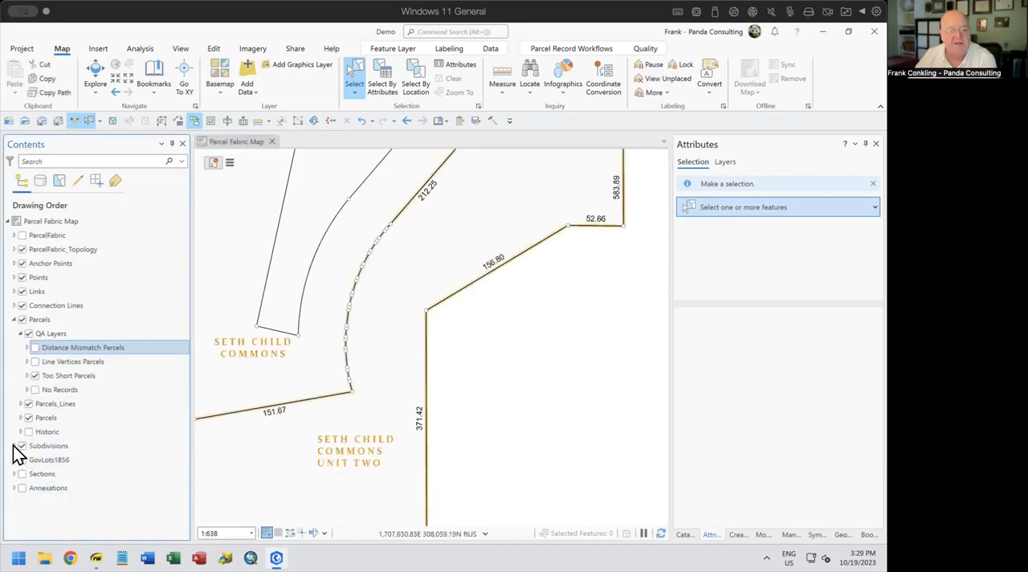
{"action": "left_click", "coordinate": [14, 447]}
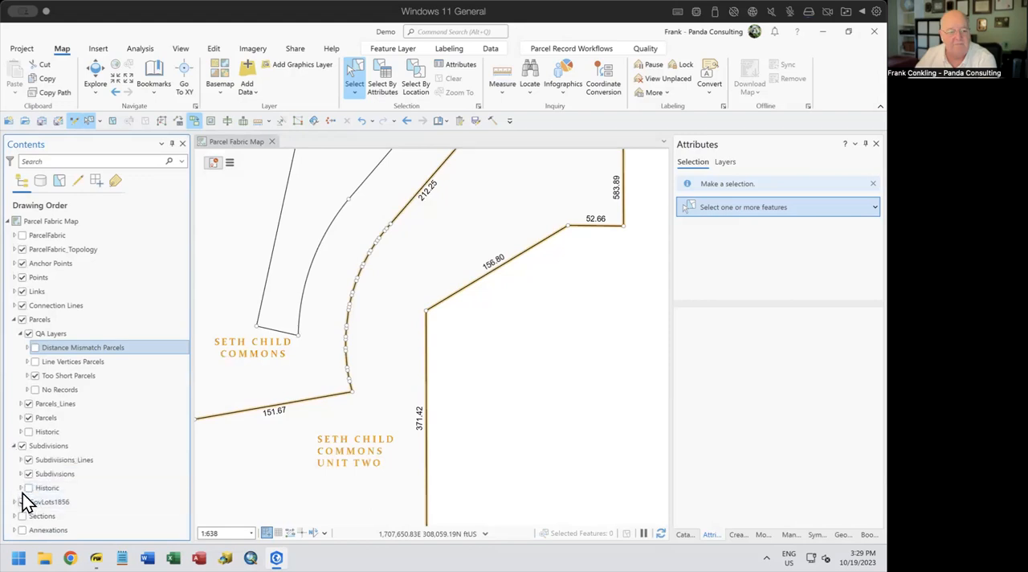
{"action": "left_click", "coordinate": [28, 431]}
{"action": "left_click", "coordinate": [21, 501]}
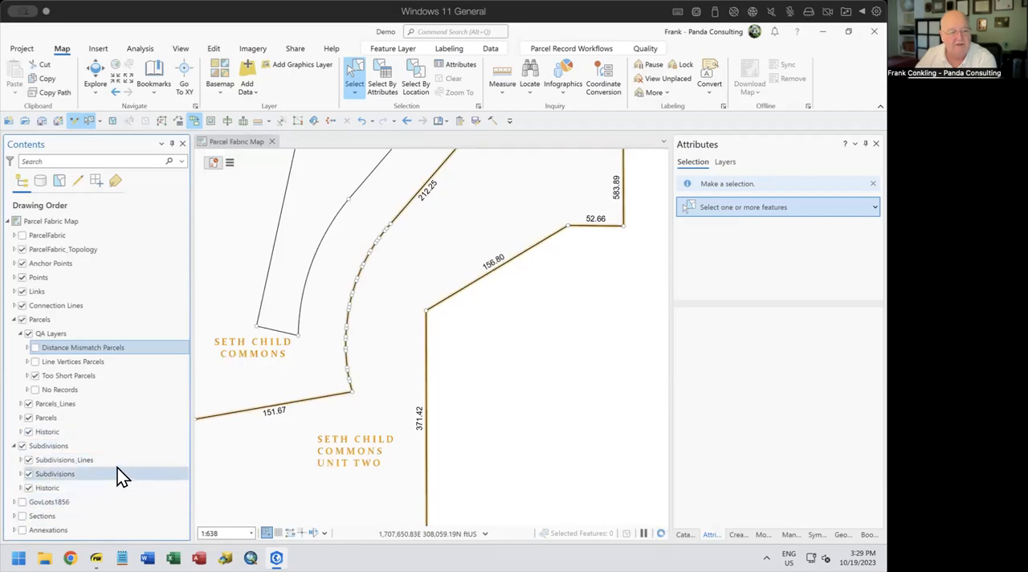
{"action": "left_click", "coordinate": [20, 333]}
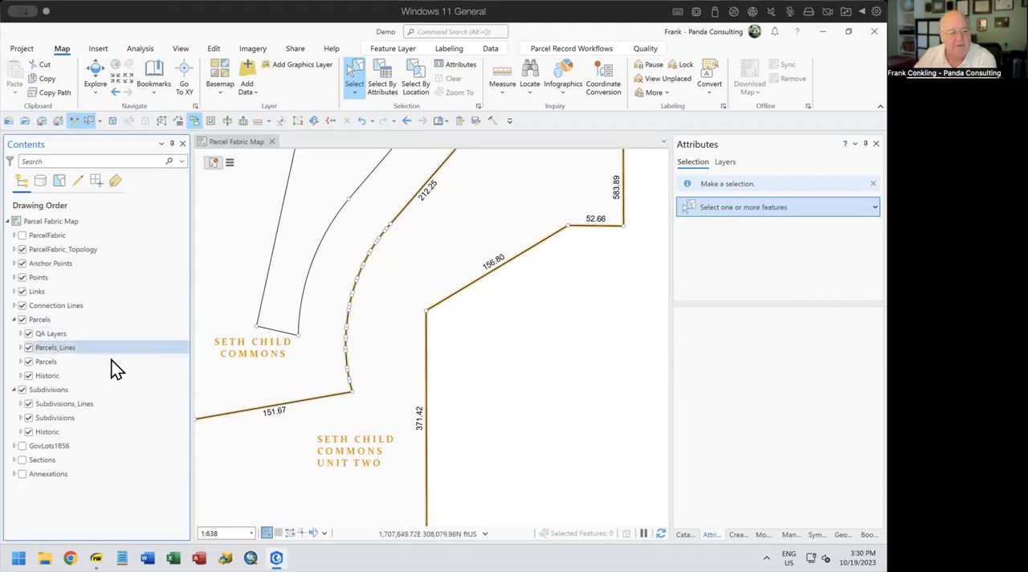
Turn on labels for the Parcels_Lines layer around the densified curve
{"action": "right_click", "coordinate": [56, 350]}
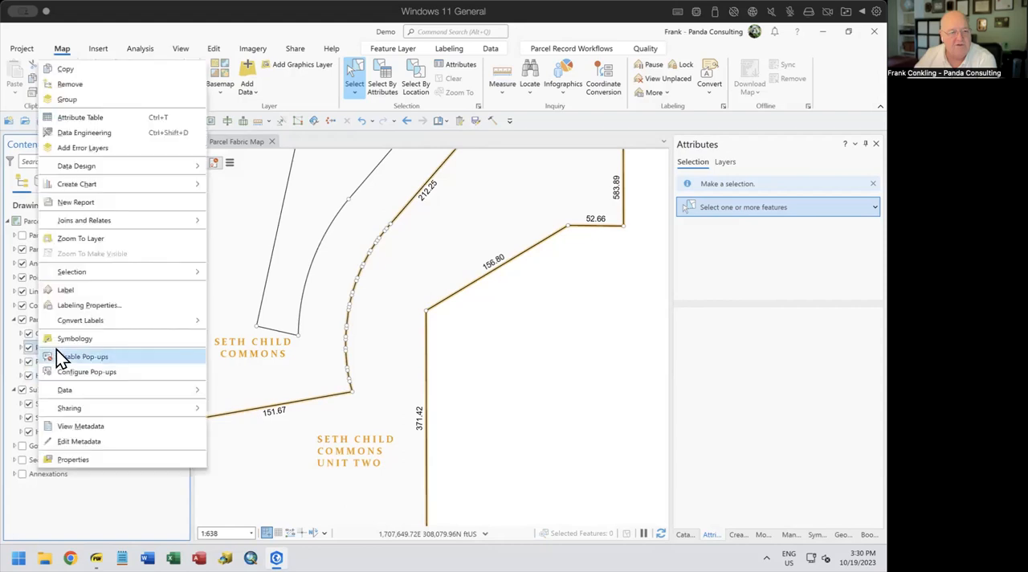
{"action": "left_click", "coordinate": [82, 291]}
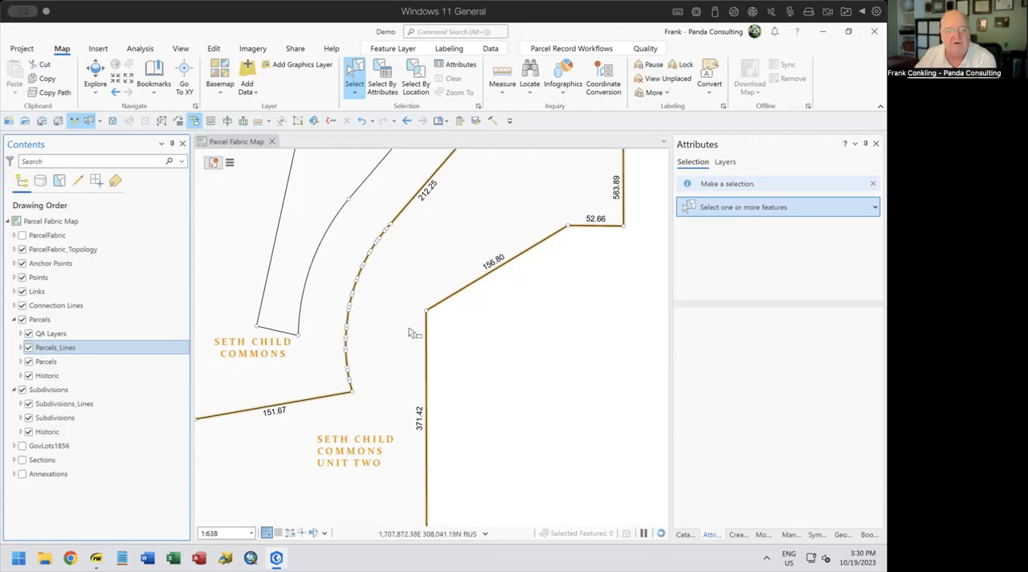
{"action": "scroll", "coordinate": [333, 263], "scroll_direction": "up", "scroll_amount": 2}
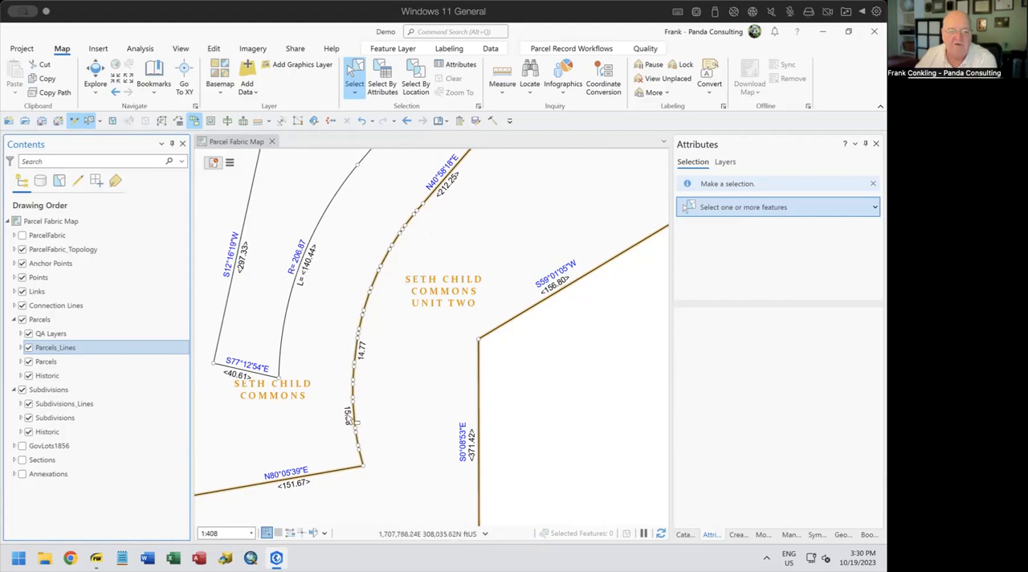
Measure the distance from the southern end of the smooth curve straight east to the densified curve
{"action": "left_click", "coordinate": [256, 122]}
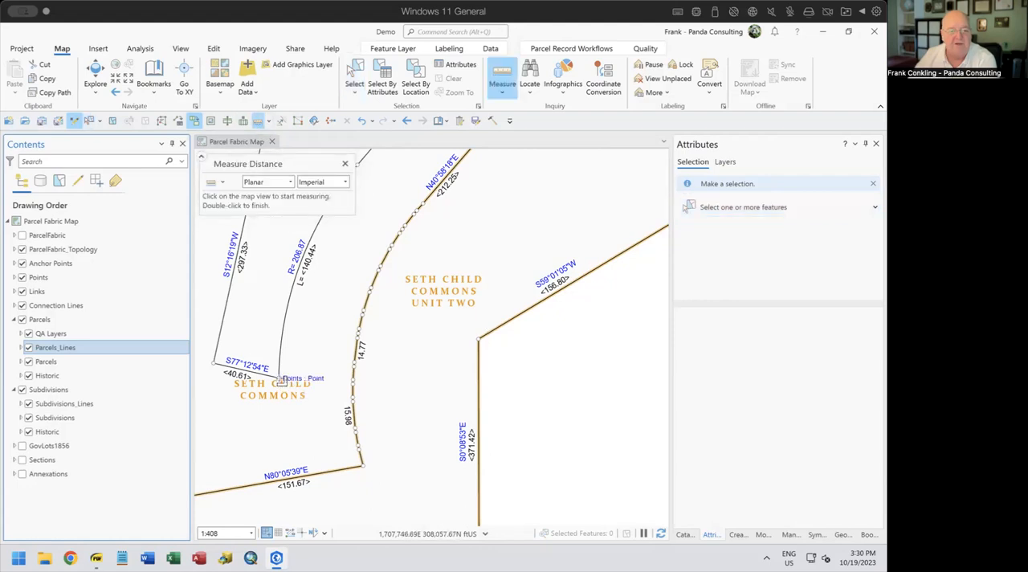
{"action": "left_click", "coordinate": [279, 378]}
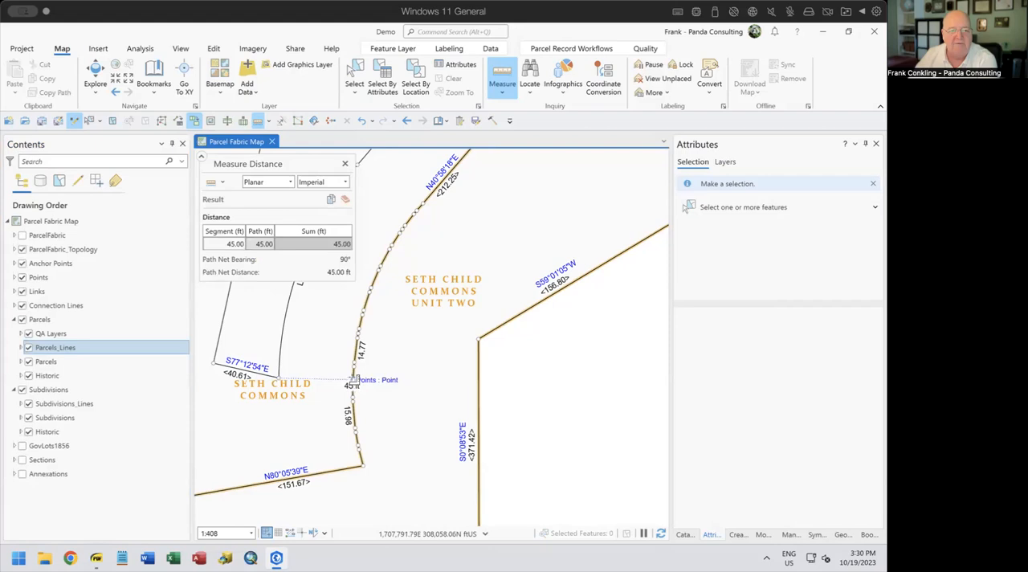
{"action": "left_click", "coordinate": [345, 163]}
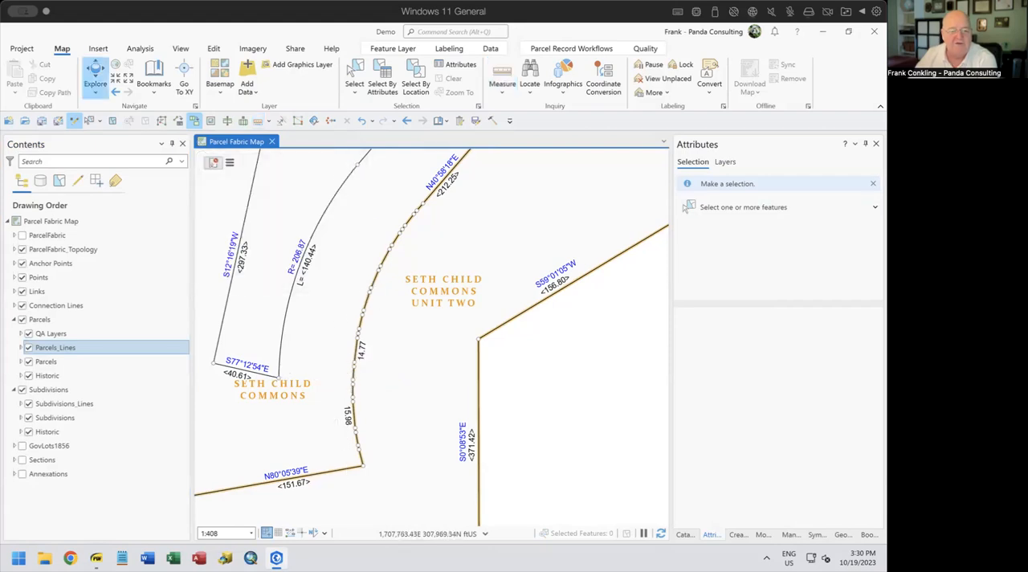
{"action": "mouse_move", "coordinate": [277, 557]}
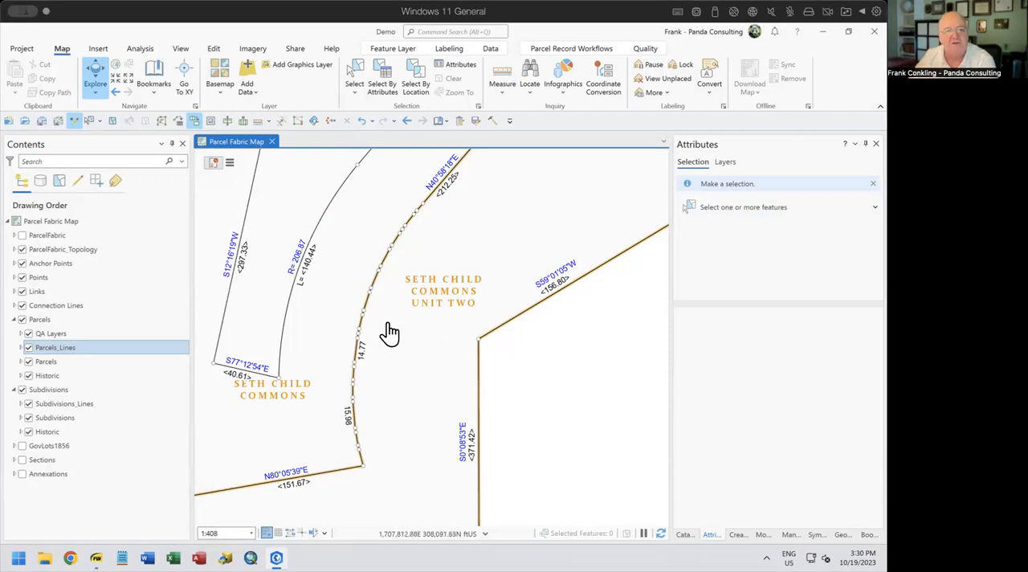
Start Align Features with a 5 ft tolerance and the Fit shapes to path method, using a curve segment for the alignment path
{"action": "left_click", "coordinate": [213, 49]}
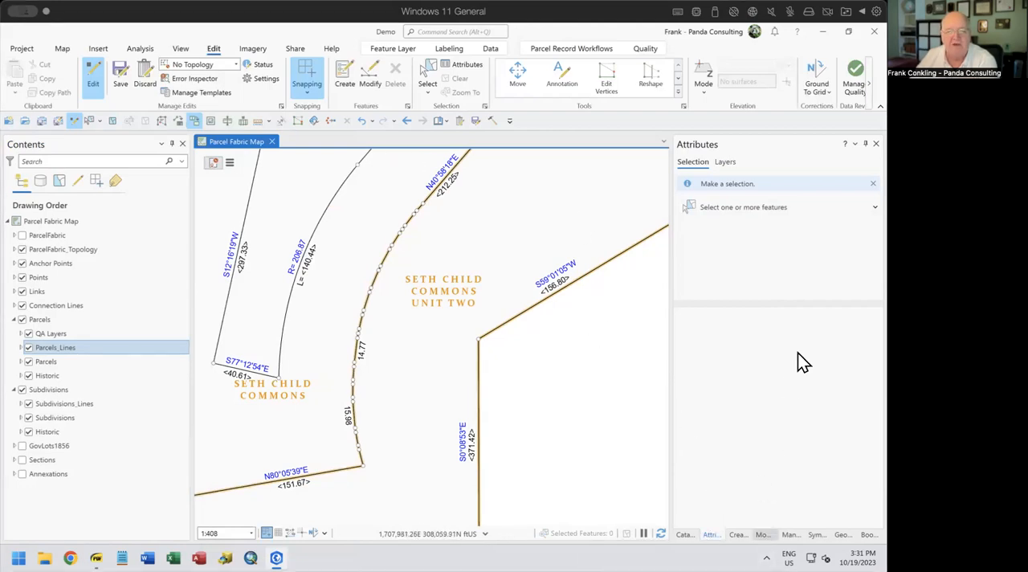
{"action": "left_click", "coordinate": [679, 151]}
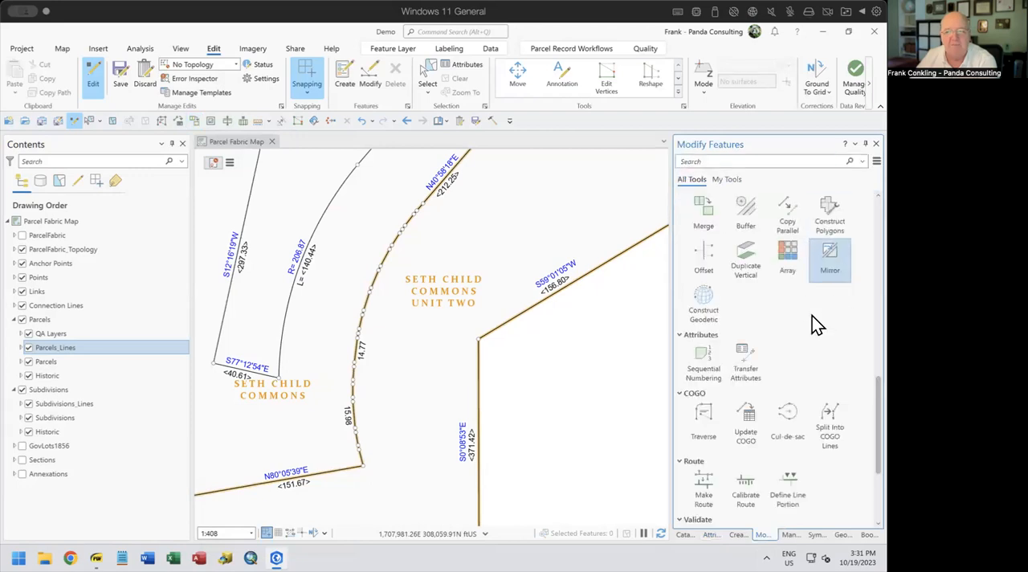
{"action": "scroll", "coordinate": [820, 322], "scroll_direction": "up", "scroll_amount": 5}
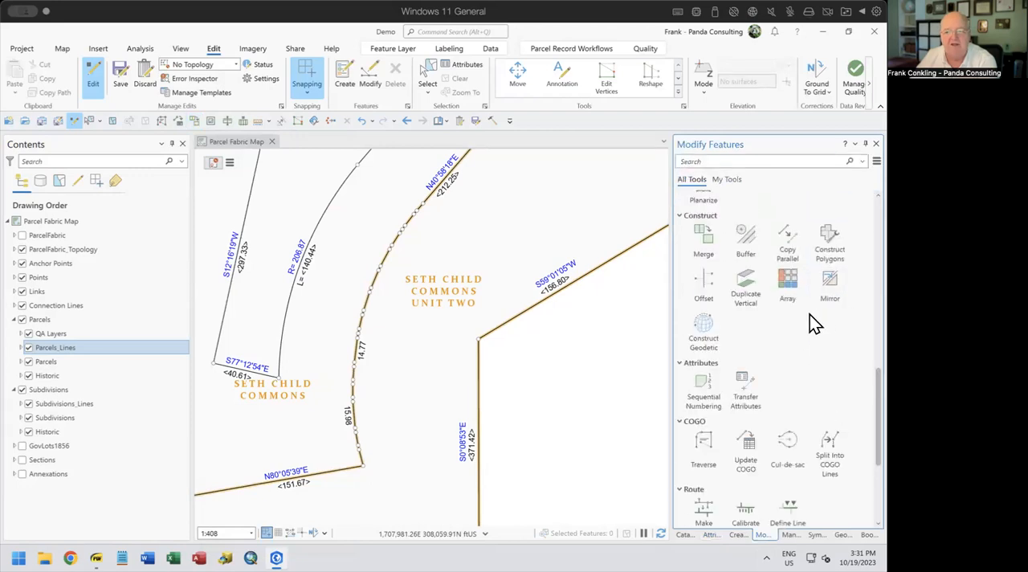
{"action": "scroll", "coordinate": [815, 321], "scroll_direction": "up", "scroll_amount": 5}
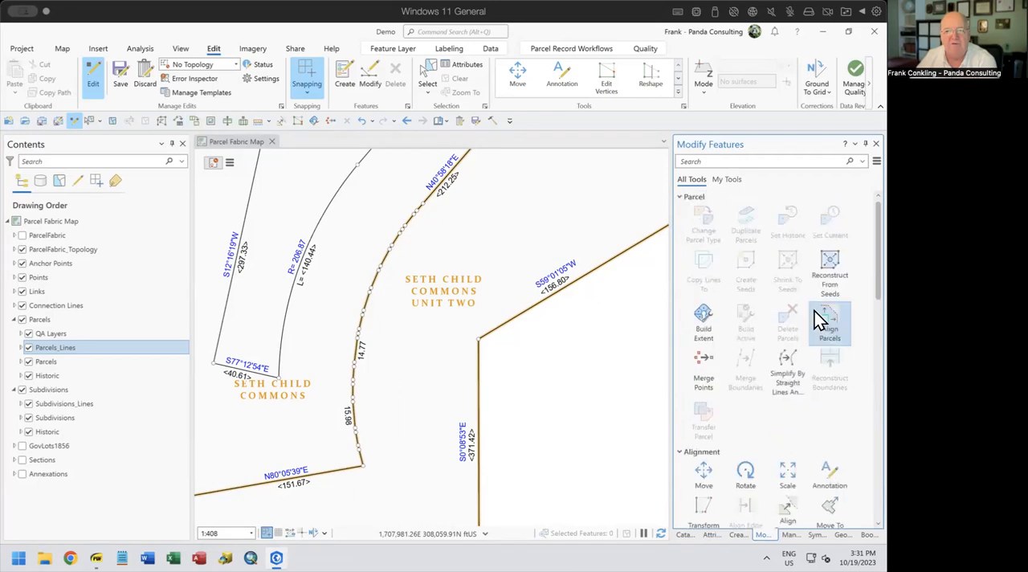
{"action": "scroll", "coordinate": [803, 392], "scroll_direction": "down", "scroll_amount": 5}
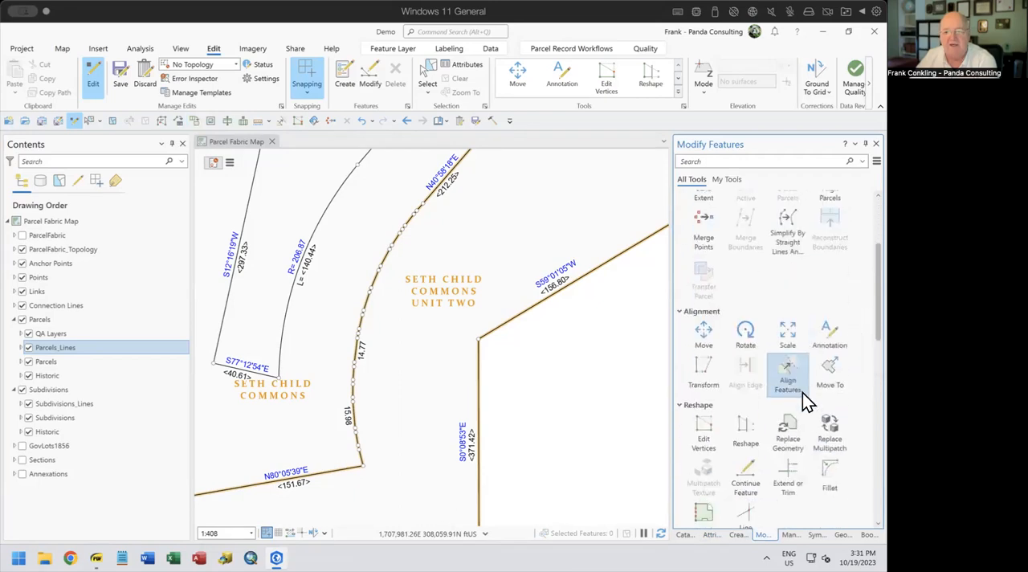
{"action": "scroll", "coordinate": [802, 392], "scroll_direction": "down", "scroll_amount": 1}
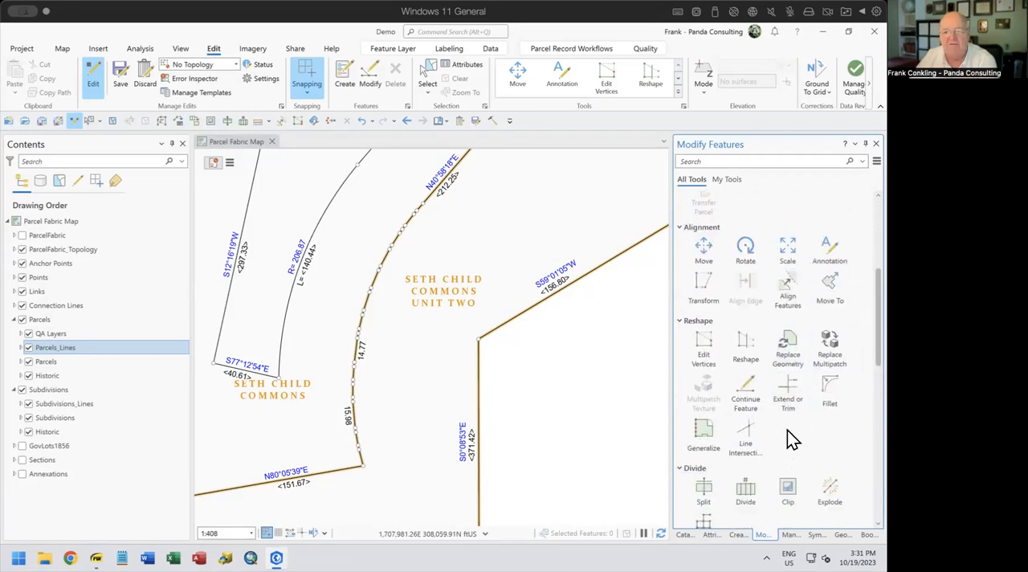
{"action": "left_click", "coordinate": [787, 291]}
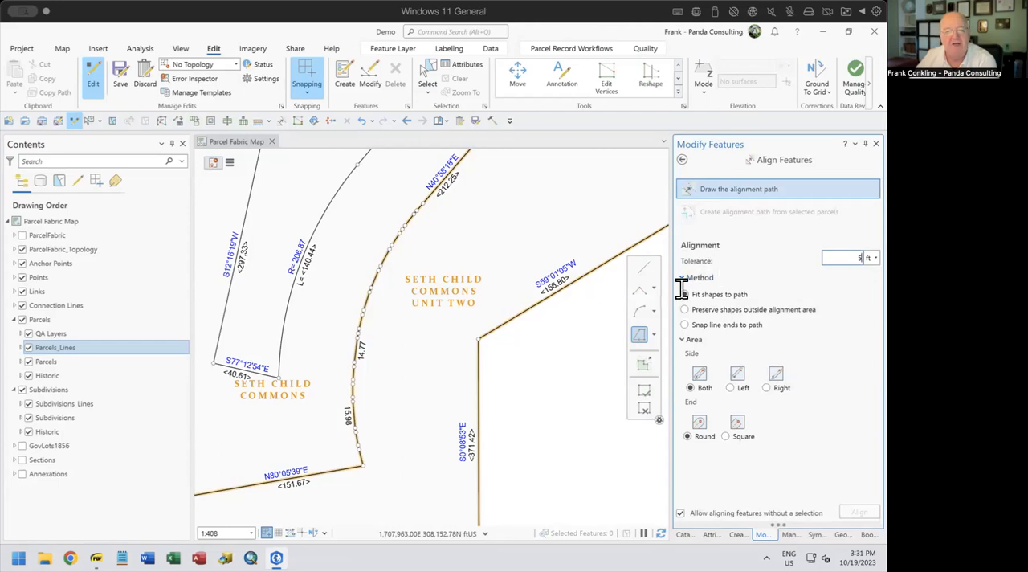
{"action": "left_click", "coordinate": [654, 313]}
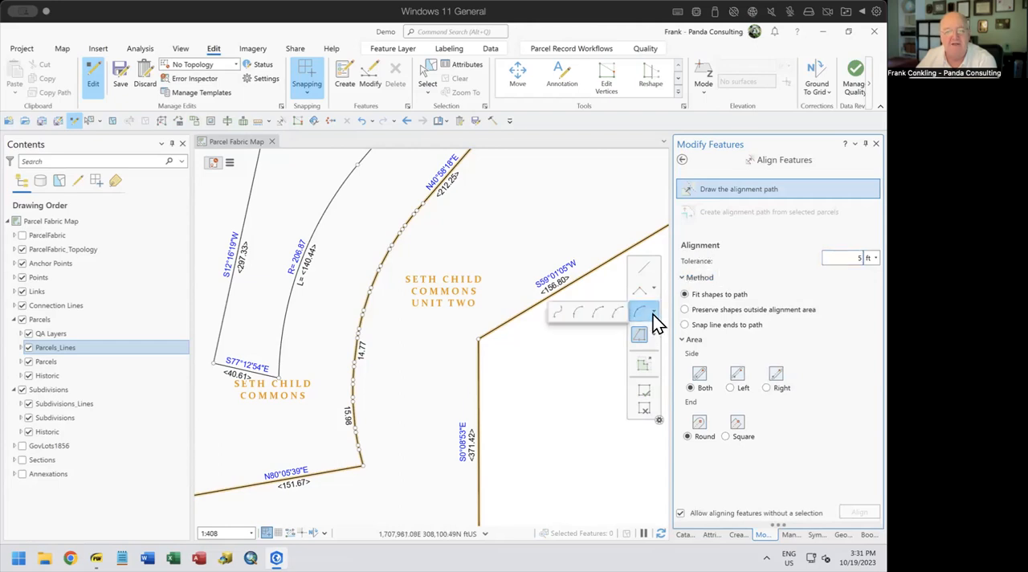
{"action": "left_click", "coordinate": [598, 312]}
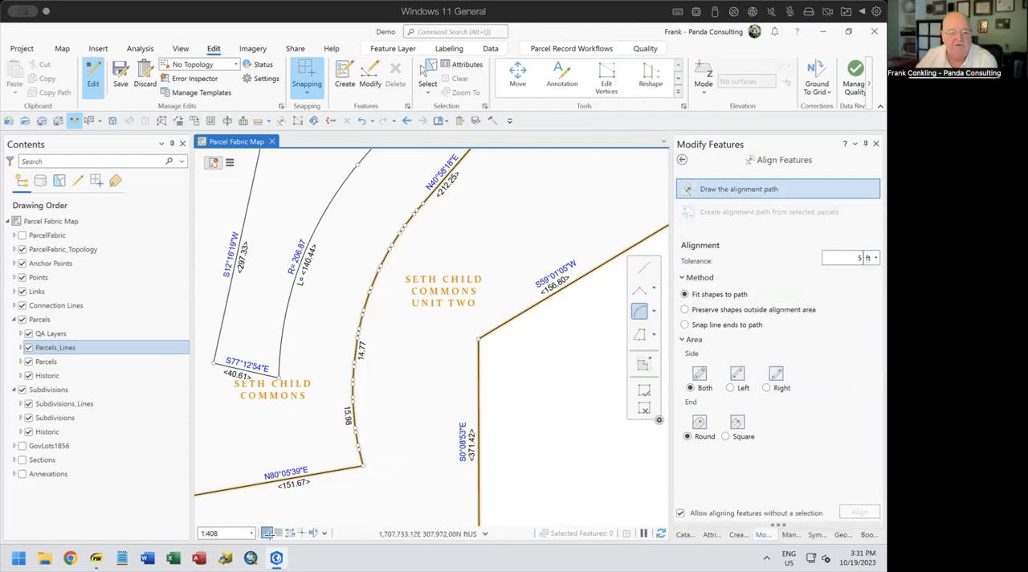
Set the snapping tolerance to about 34 px beside the lower part of the densified curve
{"action": "mouse_move", "coordinate": [266, 532]}
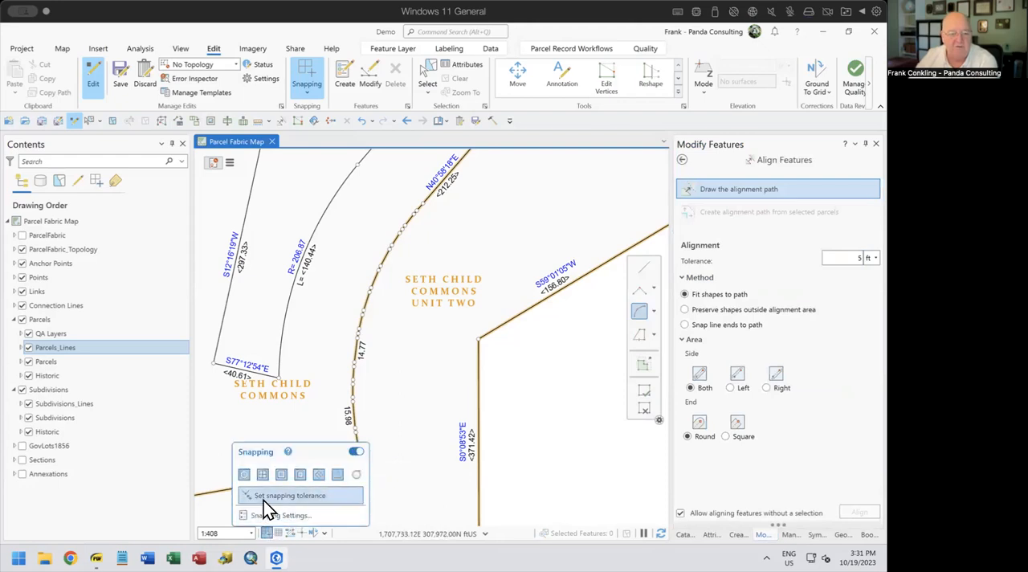
{"action": "left_click", "coordinate": [263, 500]}
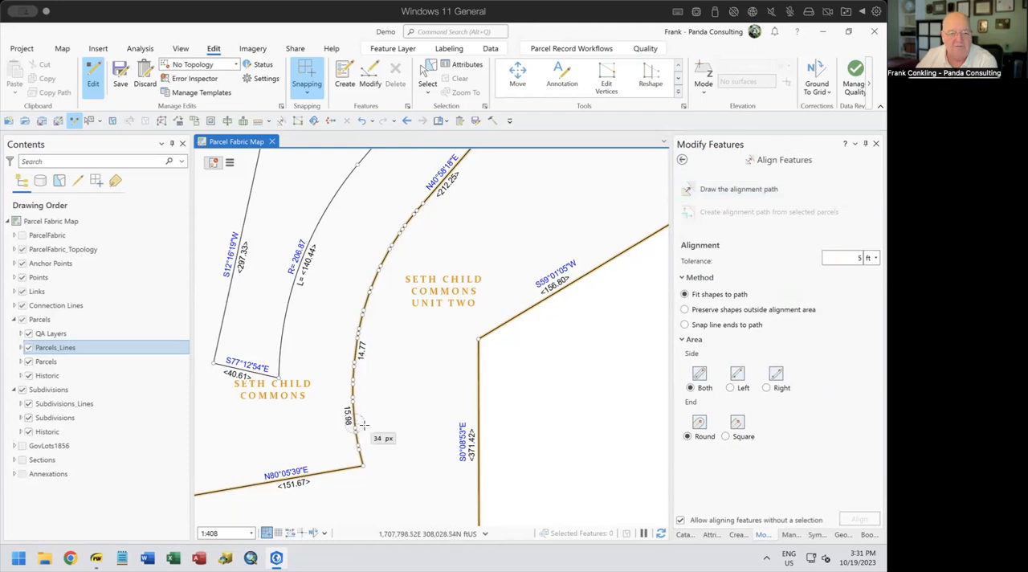
{"action": "left_click", "coordinate": [363, 423]}
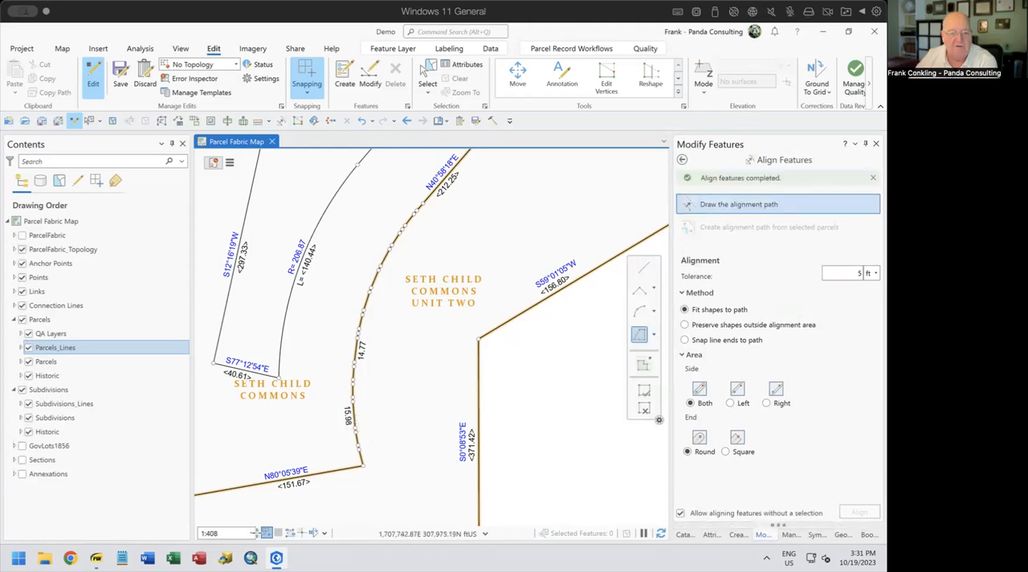
Align the densified curve's features to an arc drawn from its southern end to its northern end, using a 5 ft tolerance
{"action": "left_click", "coordinate": [639, 312]}
{"action": "left_click", "coordinate": [363, 463]}
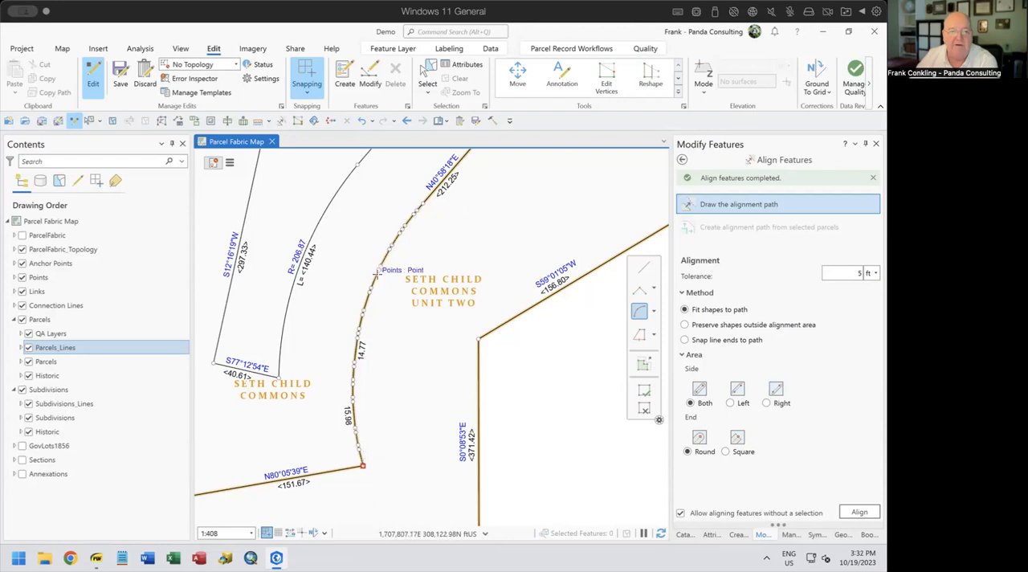
{"action": "left_click", "coordinate": [417, 210]}
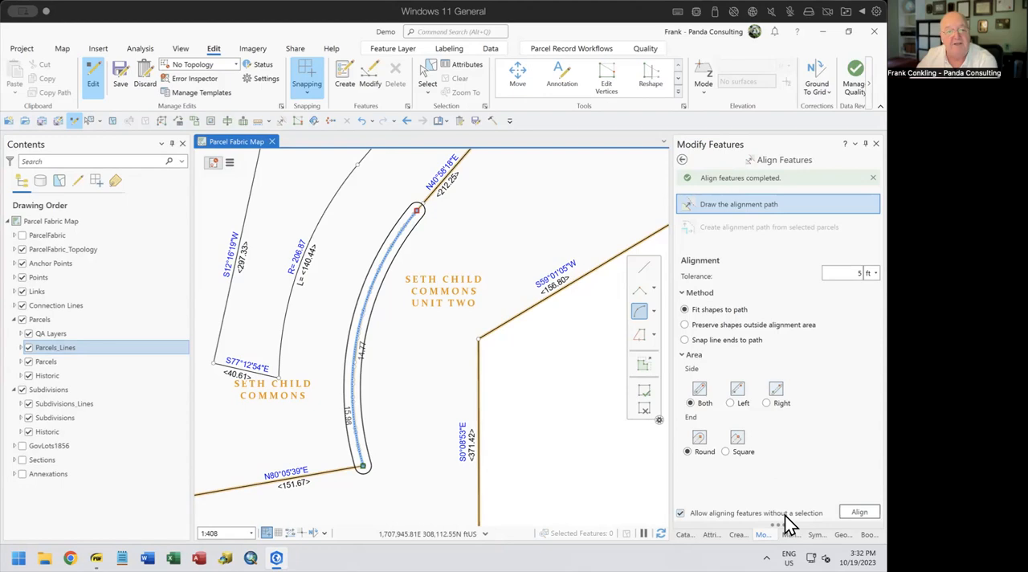
{"action": "left_click", "coordinate": [860, 512]}
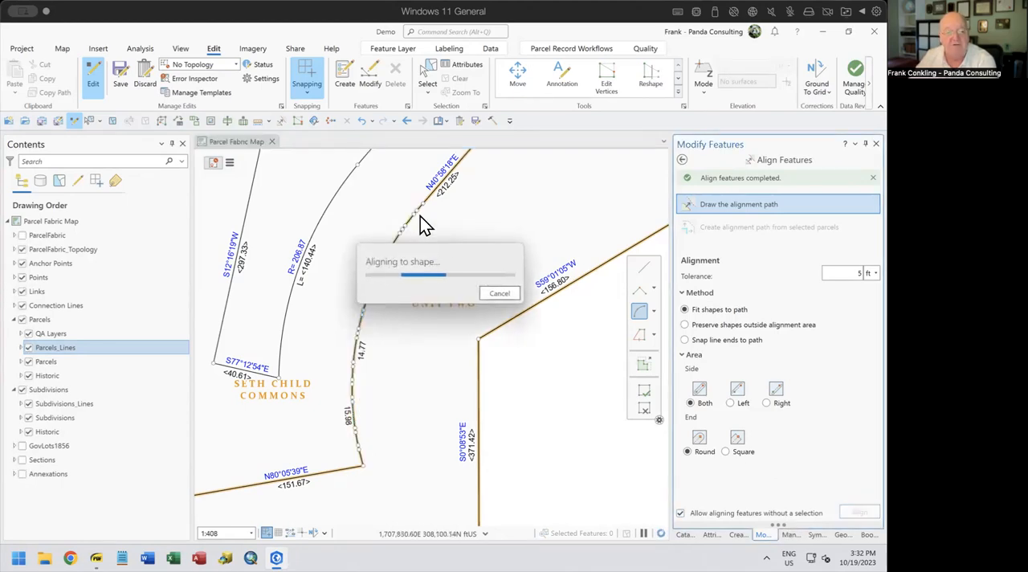
Select the densified segments and points along the aligned curve and delete them
{"action": "left_click", "coordinate": [427, 79]}
{"action": "left_click_drag", "start_coordinate": [342, 454], "coordinate": [421, 207]}
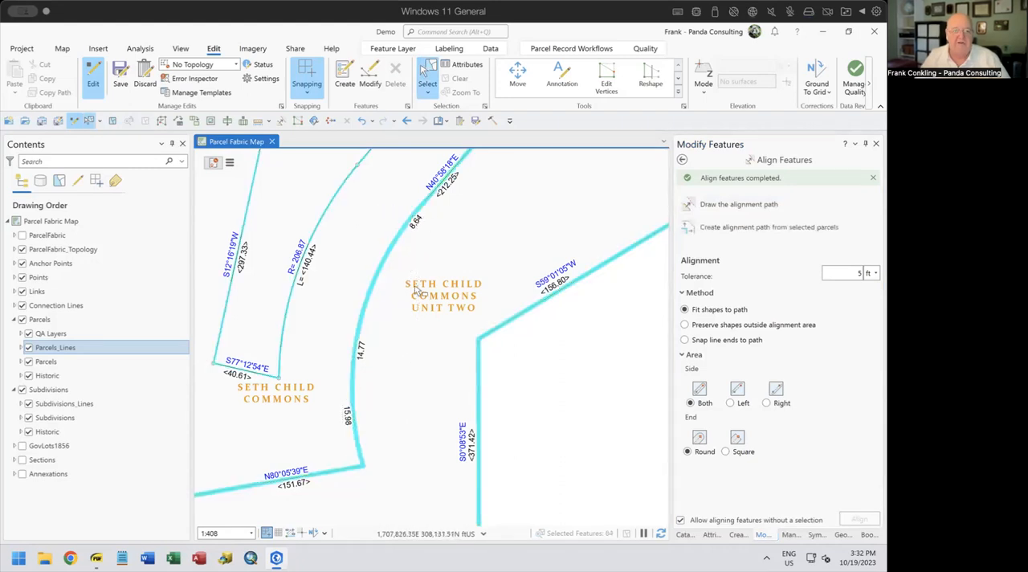
{"action": "left_click_drag", "start_coordinate": [258, 329], "coordinate": [315, 504]}
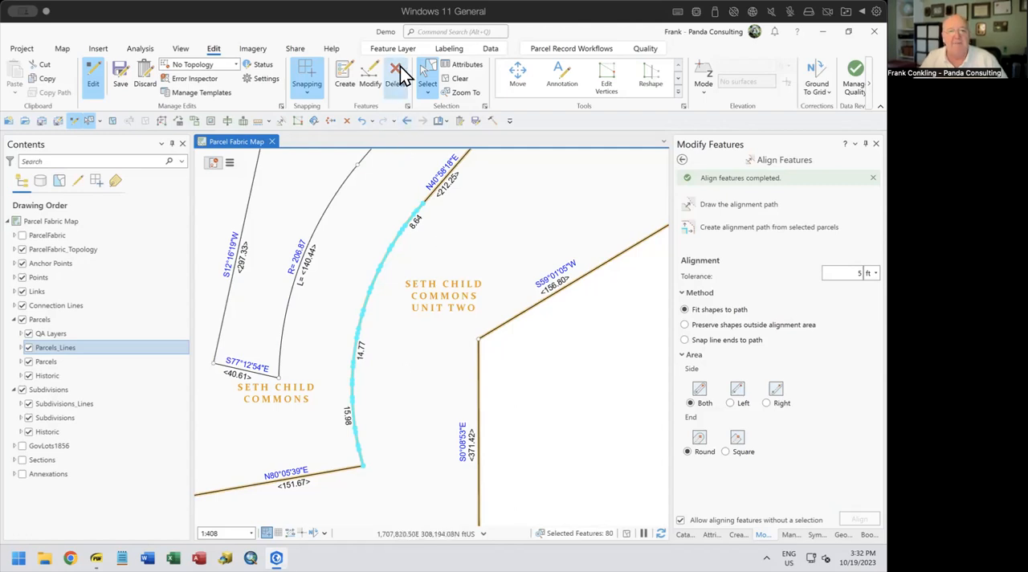
{"action": "left_click", "coordinate": [455, 365]}
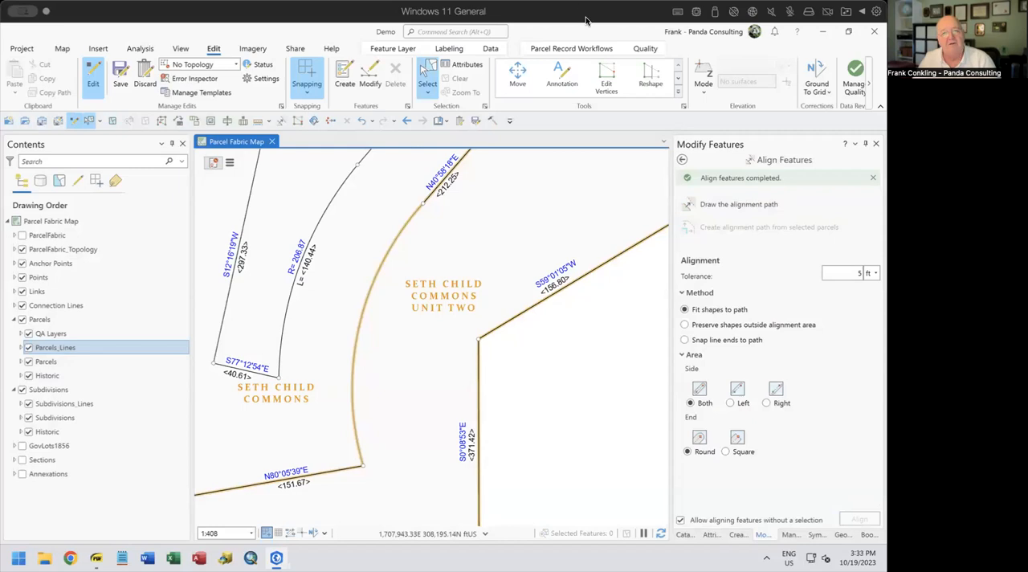
Build the parcel fabric to generate a single line along the aligned curve
{"action": "left_click", "coordinate": [587, 49]}
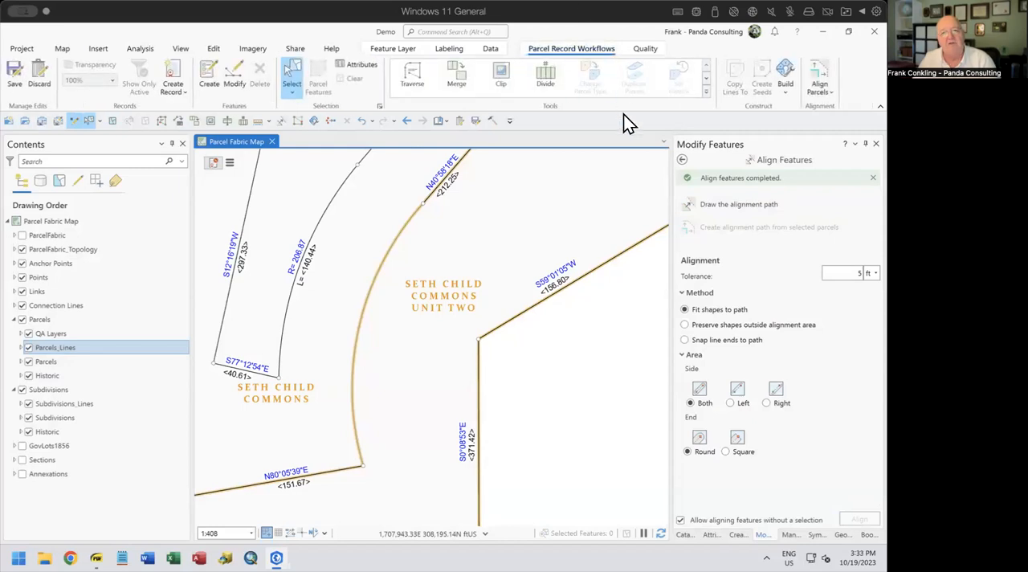
{"action": "left_click", "coordinate": [785, 92]}
{"action": "left_click", "coordinate": [792, 140]}
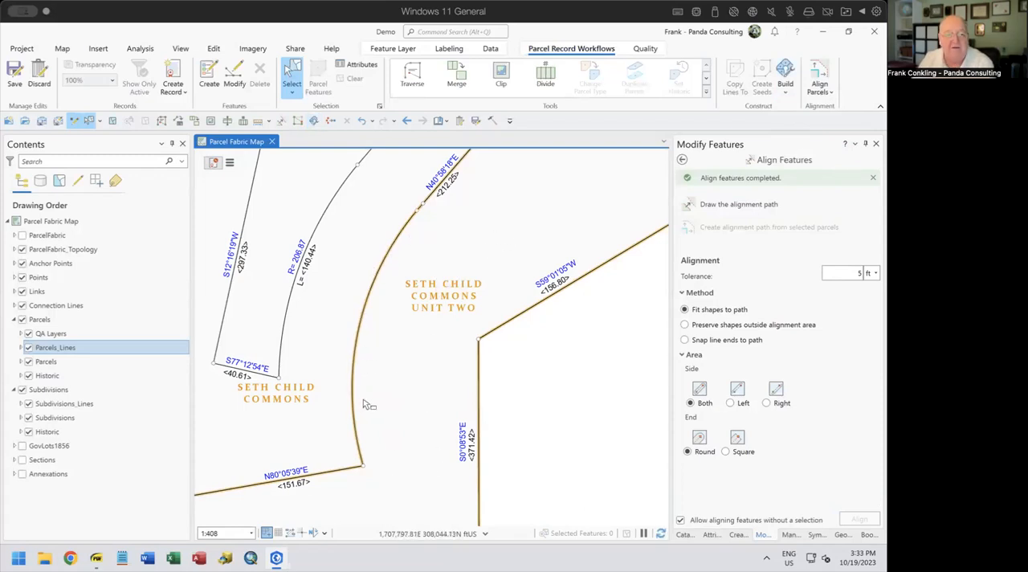
Select the new curve and run Update COGO on its parcel and subdivision lines, updating all distance and direction values
{"action": "left_click", "coordinate": [394, 316]}
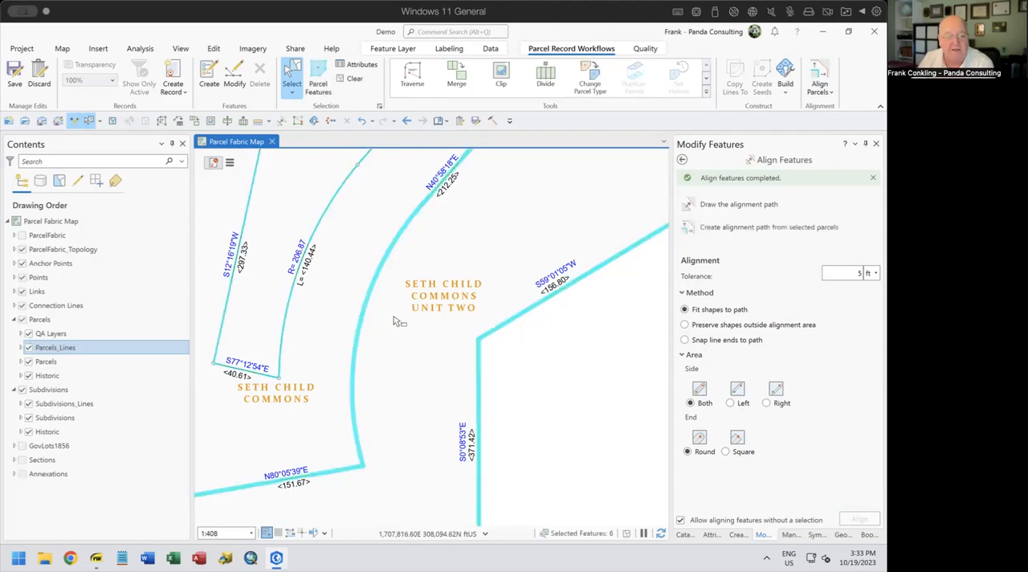
{"action": "left_click", "coordinate": [711, 534]}
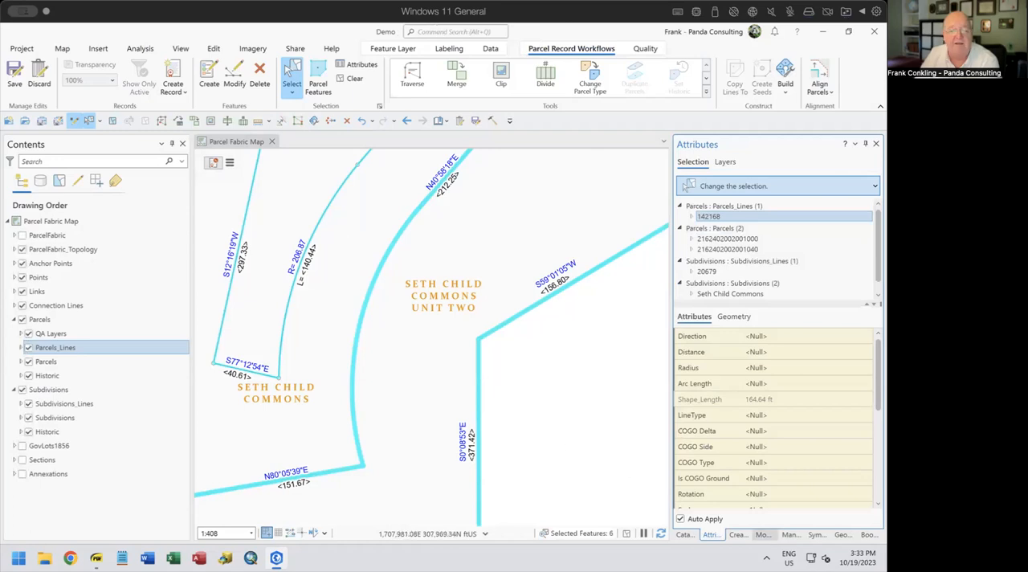
{"action": "left_click", "coordinate": [764, 535]}
{"action": "left_click", "coordinate": [683, 161]}
{"action": "scroll", "coordinate": [793, 408], "scroll_direction": "down", "scroll_amount": 10}
{"action": "left_click", "coordinate": [743, 368]}
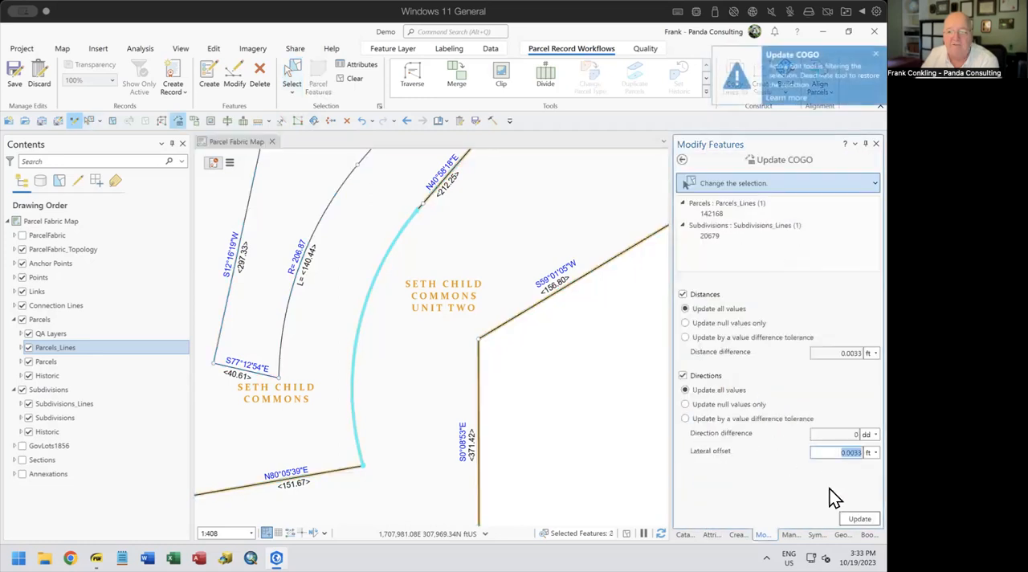
{"action": "left_click", "coordinate": [859, 518]}
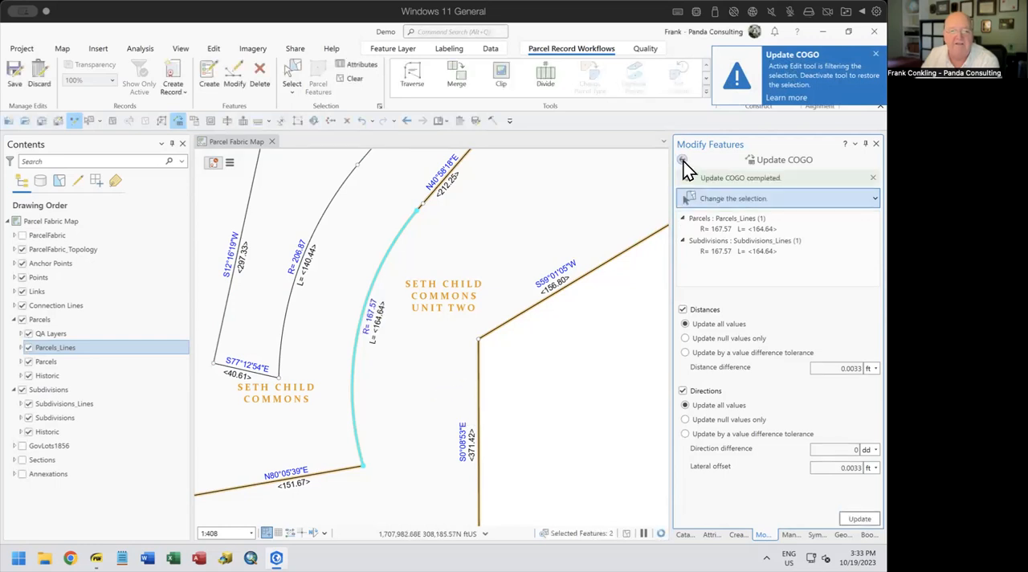
{"action": "left_click", "coordinate": [682, 161]}
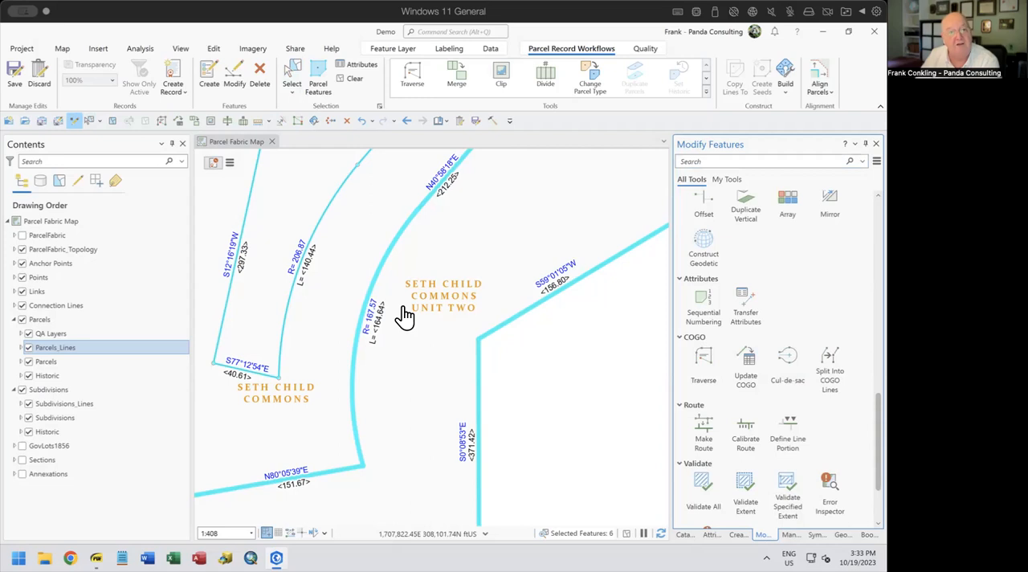
Undo the COGO update, parcel fabric build, deletion and feature alignment, and clear the selection
{"action": "left_click", "coordinate": [371, 121]}
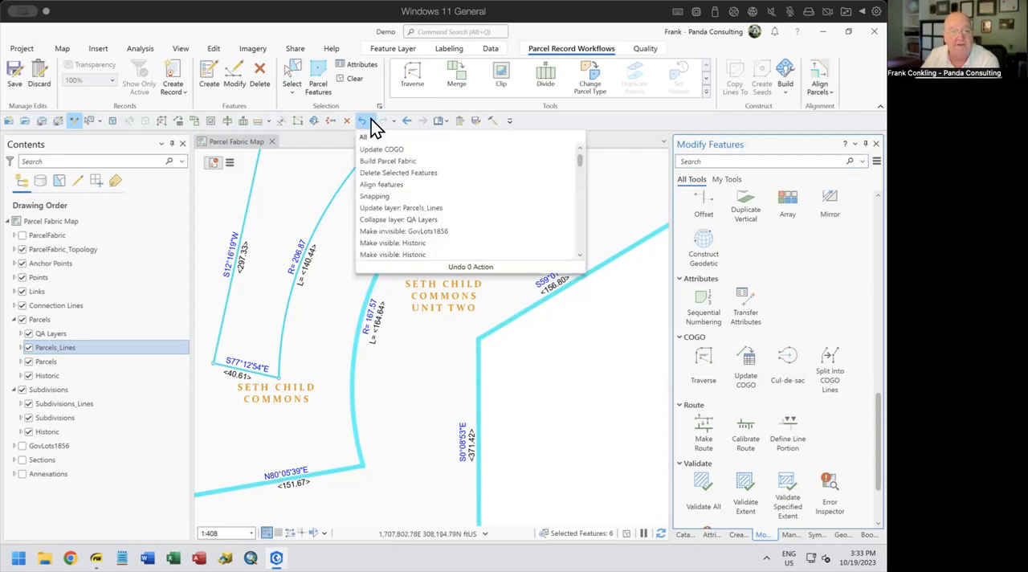
{"action": "left_click", "coordinate": [420, 184]}
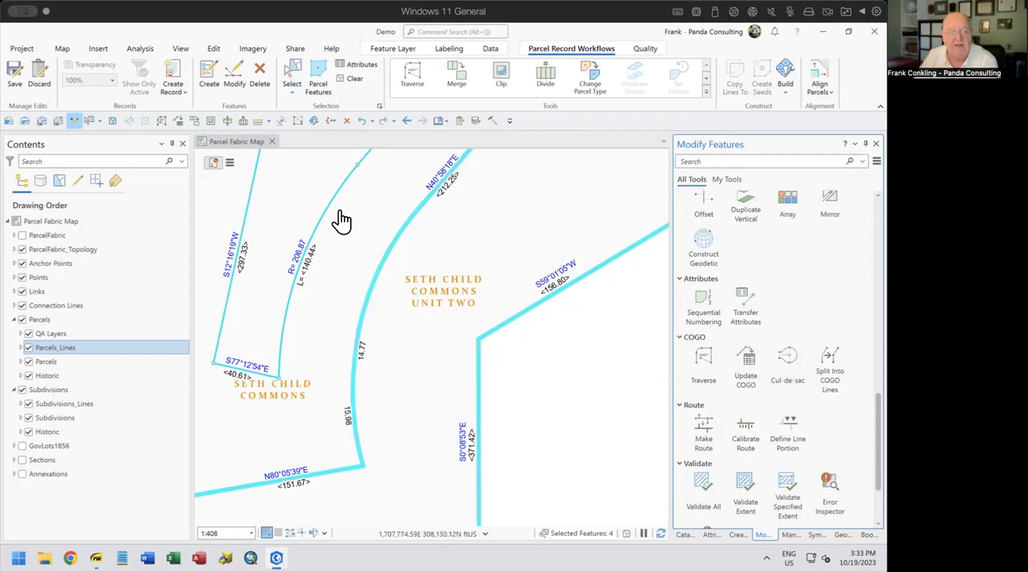
{"action": "left_click", "coordinate": [354, 80]}
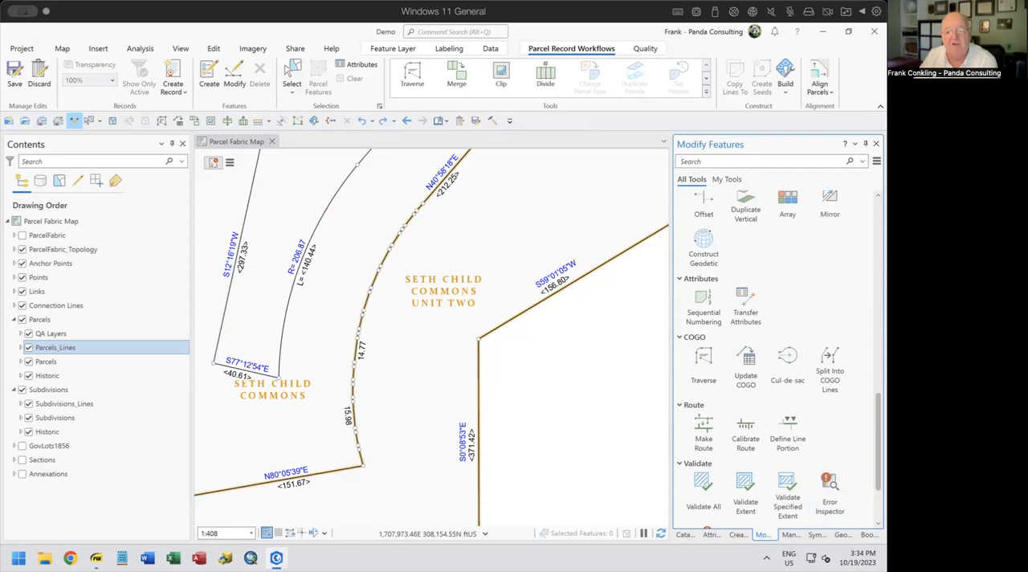
Align the densified curve to an end point arc with a 161.57 ft radius, drawn from its southern to its northern end, with 5 ft tolerance
{"action": "scroll", "coordinate": [783, 281], "scroll_direction": "up", "scroll_amount": 5}
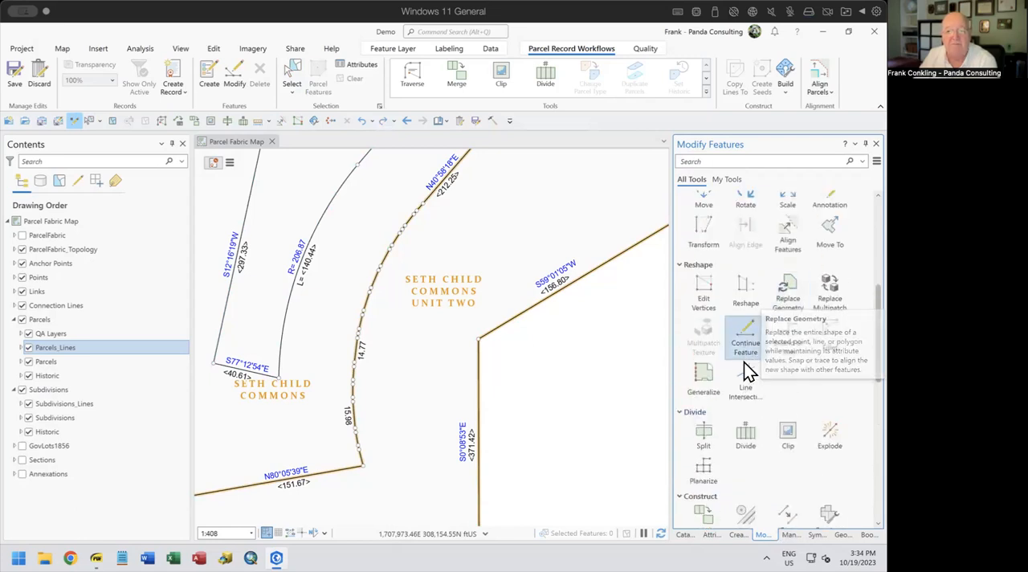
{"action": "left_click", "coordinate": [785, 228]}
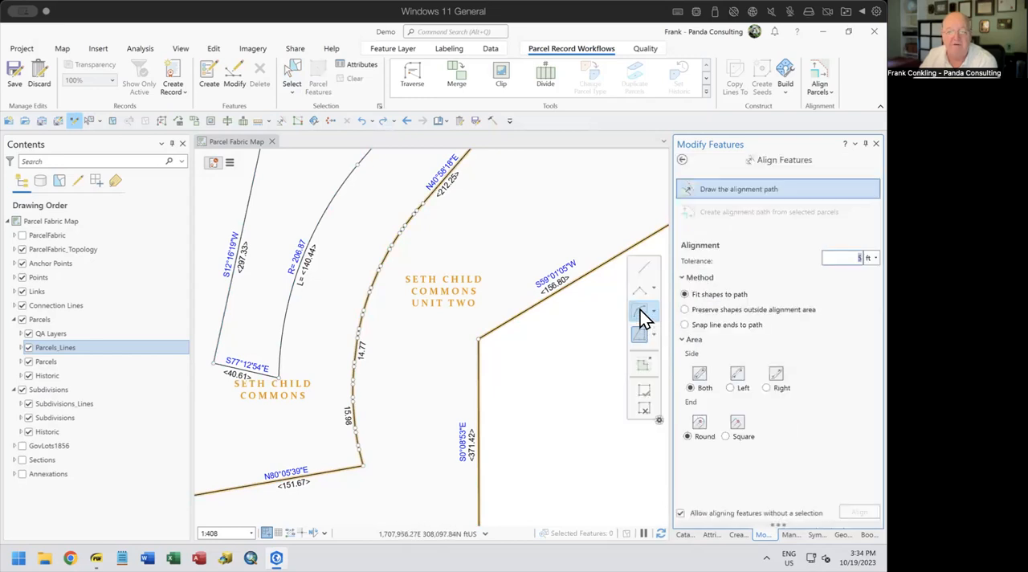
{"action": "left_click", "coordinate": [640, 311]}
{"action": "left_click", "coordinate": [366, 458]}
{"action": "left_click", "coordinate": [416, 210]}
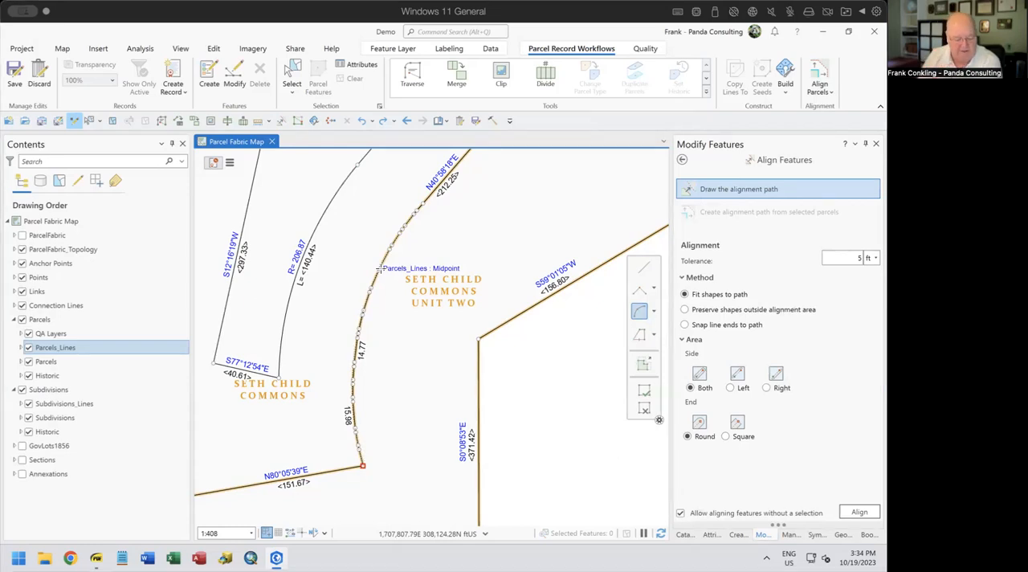
{"action": "key", "text": "r"}
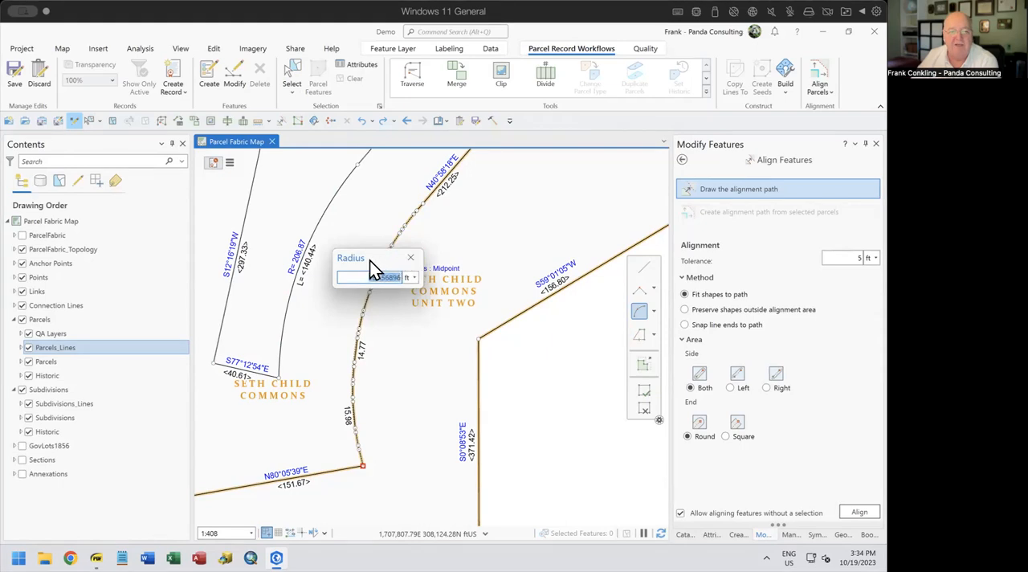
{"action": "type", "text": "161.57"}
{"action": "key", "text": "Return"}
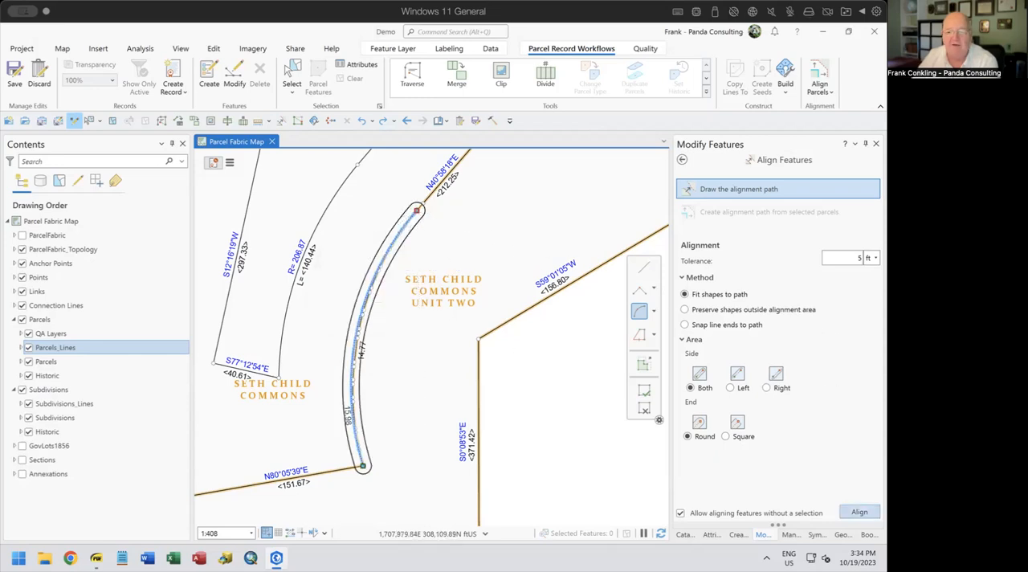
{"action": "left_click", "coordinate": [859, 512]}
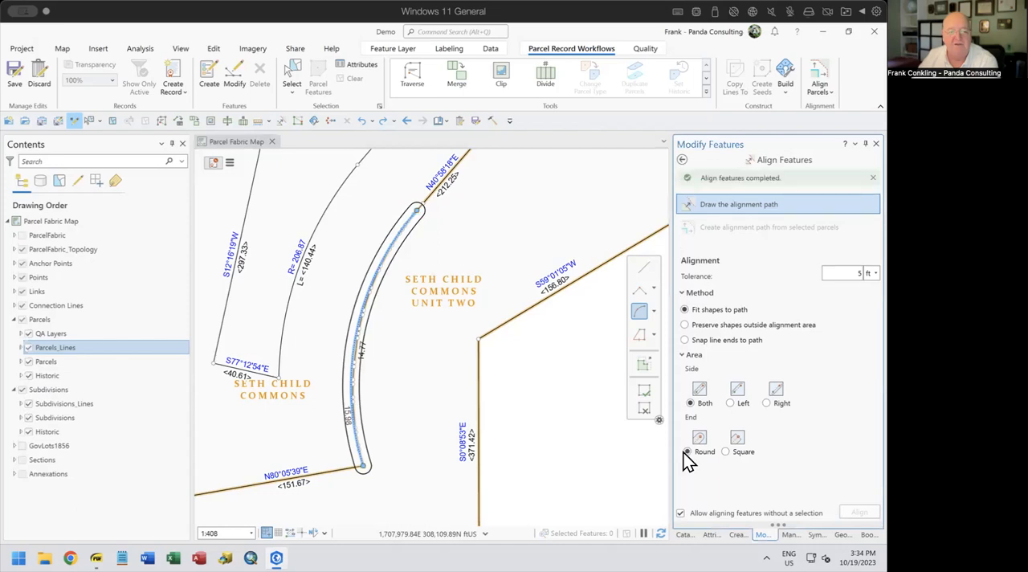
Delete all densified line segments and points between the two ends of the realigned curve
{"action": "left_click", "coordinate": [292, 81]}
{"action": "left_click_drag", "start_coordinate": [345, 477], "coordinate": [435, 207]}
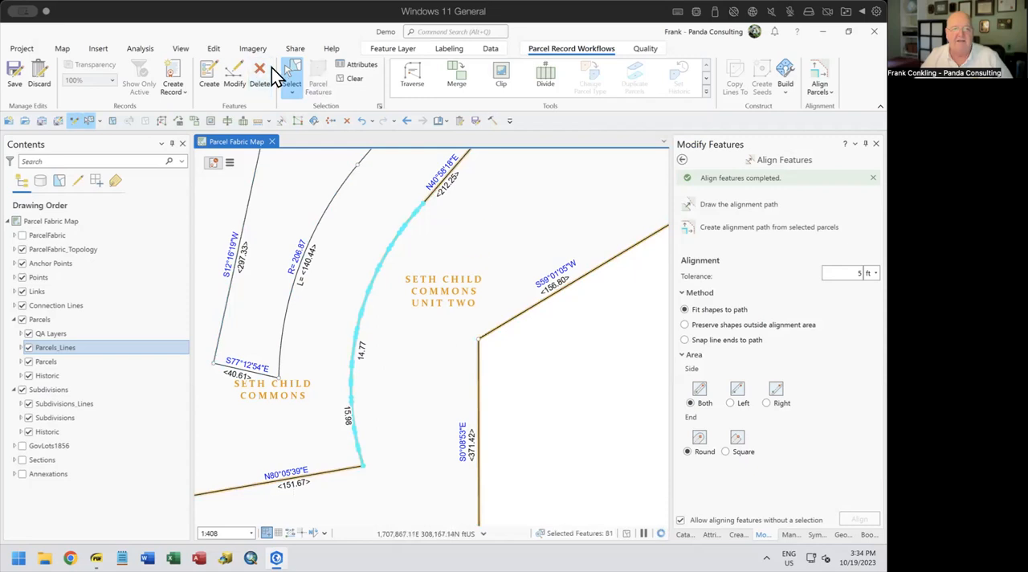
{"action": "left_click", "coordinate": [271, 82]}
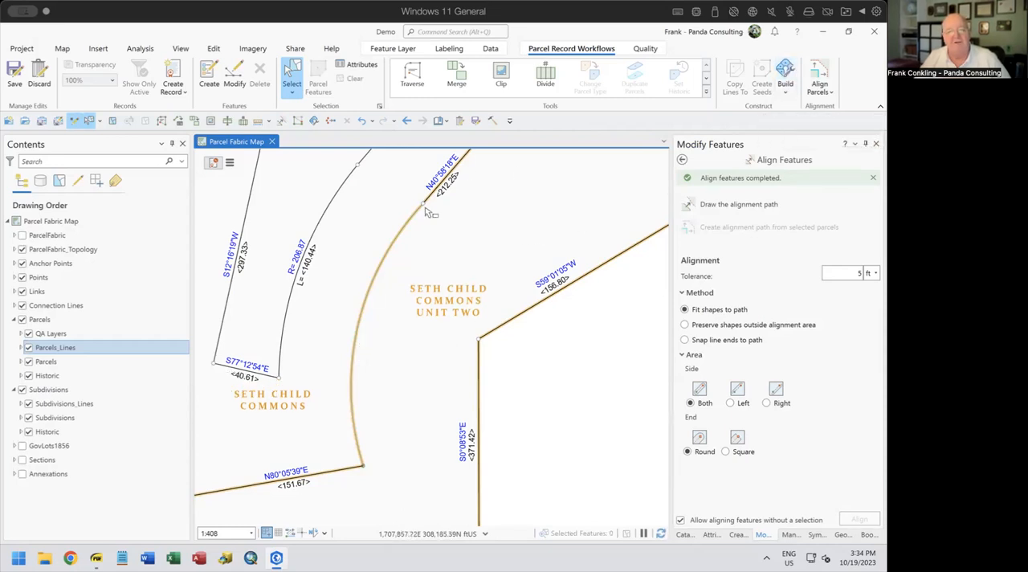
Build the parcel fabric and update all COGO distances and directions on the new parcel and subdivision curve lines, leaving nothing selected
{"action": "left_click", "coordinate": [786, 76]}
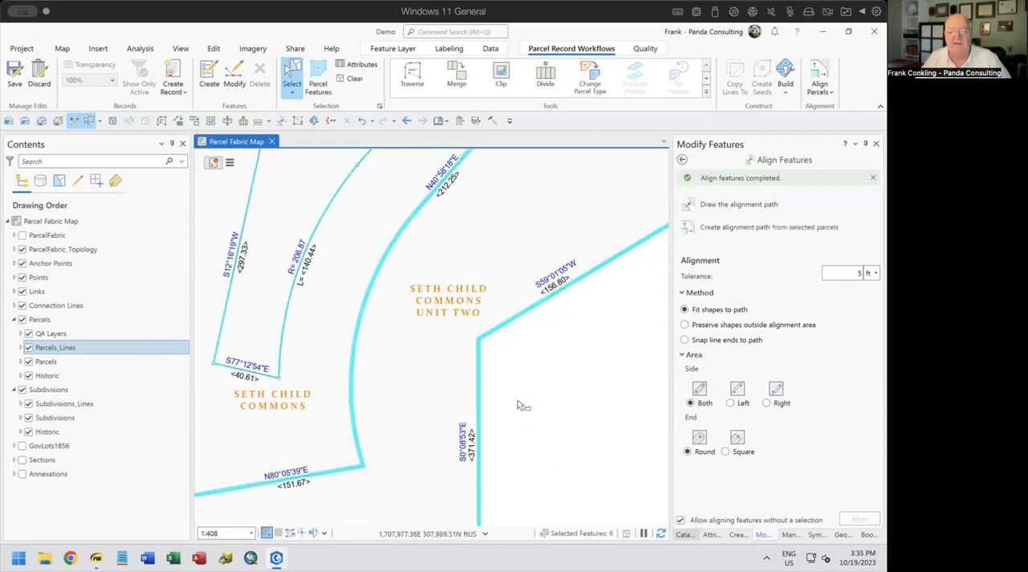
{"action": "left_click", "coordinate": [179, 121]}
{"action": "left_click", "coordinate": [859, 518]}
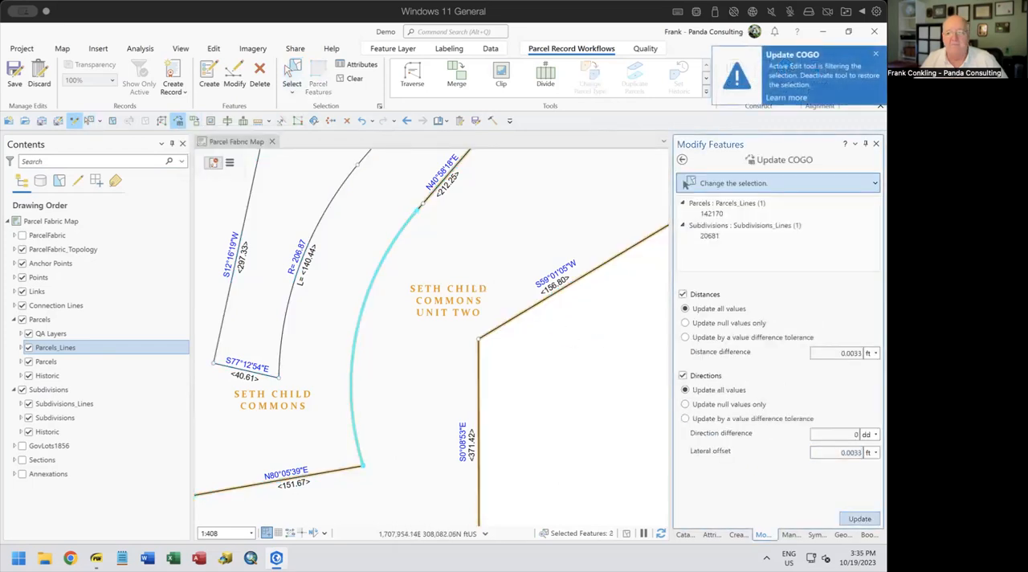
{"action": "left_click", "coordinate": [681, 165]}
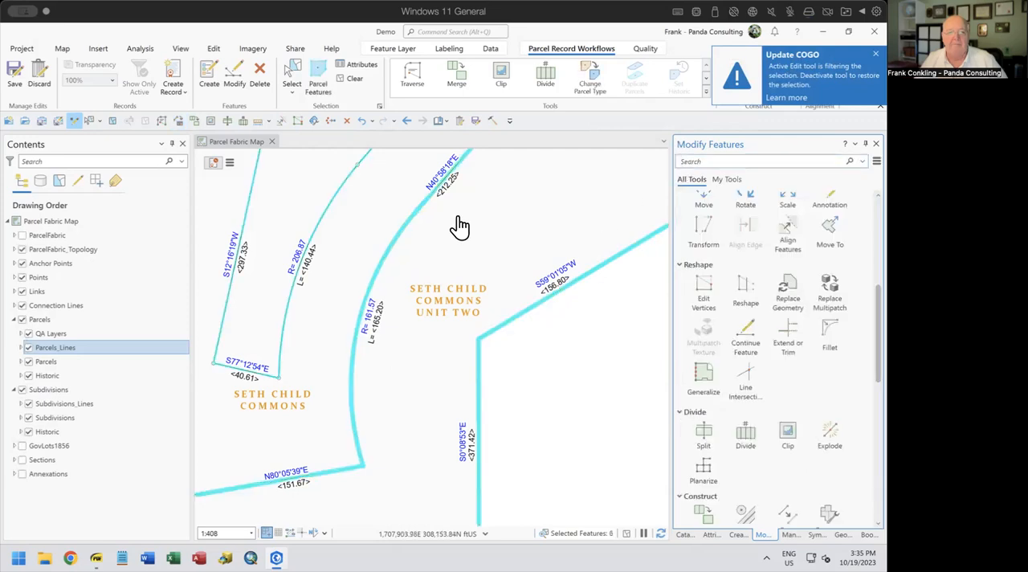
{"action": "left_click", "coordinate": [354, 78]}
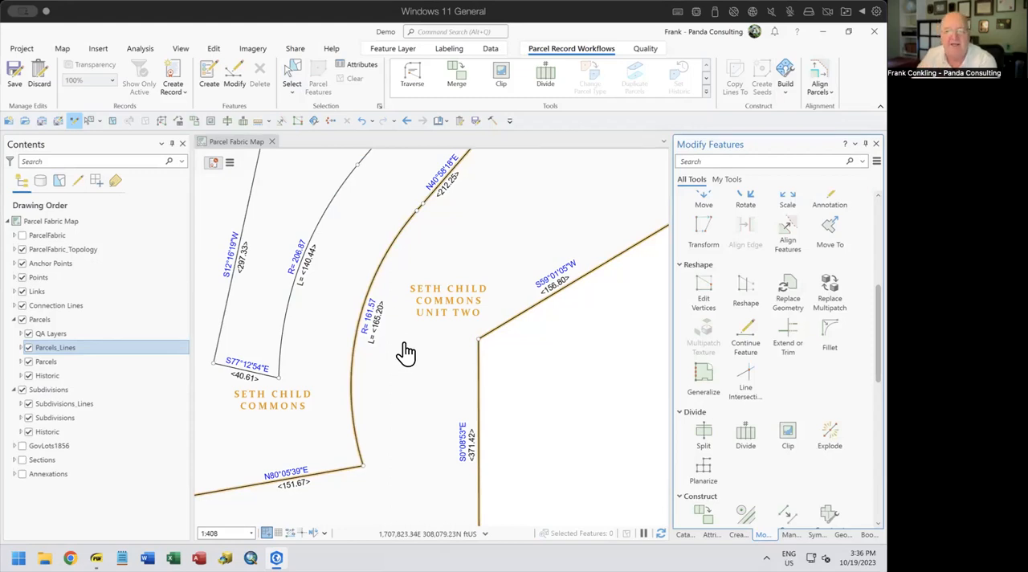
Review the arc segment types available for drawing an Align Features path, including End Point Arc Segment
{"action": "left_click", "coordinate": [788, 239]}
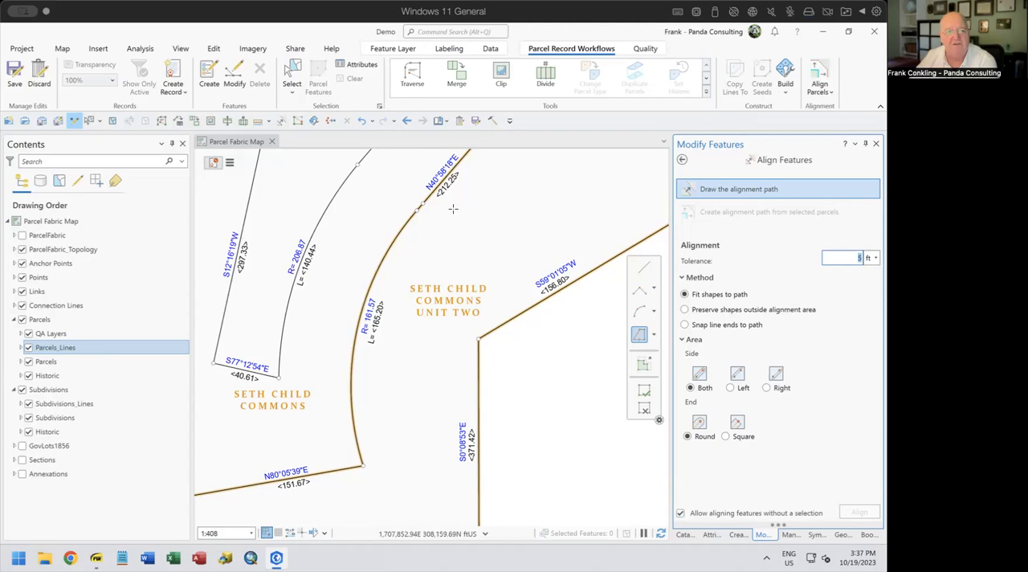
{"action": "left_click", "coordinate": [214, 48]}
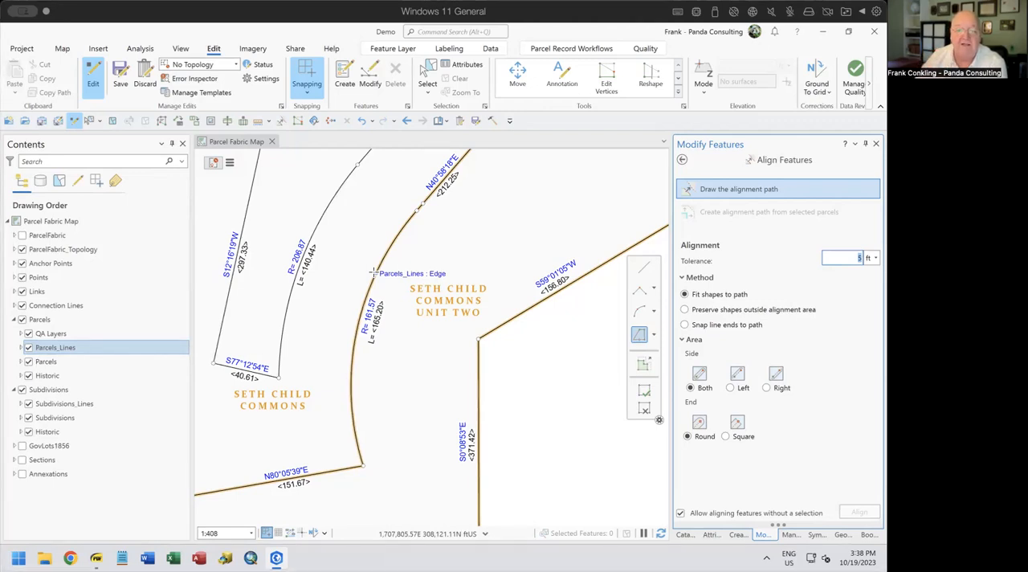
{"action": "left_click", "coordinate": [653, 310]}
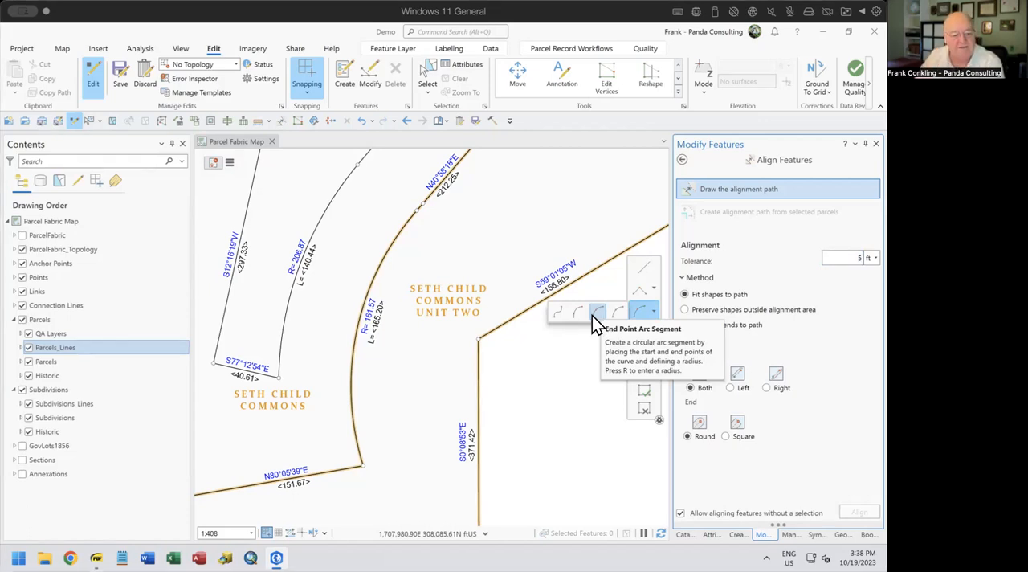
Switch to Fixing Bad Data.pdf, highlight the topic "Deeper - Missing Record Data", and return to the parcel map
{"action": "left_click", "coordinate": [95, 558]}
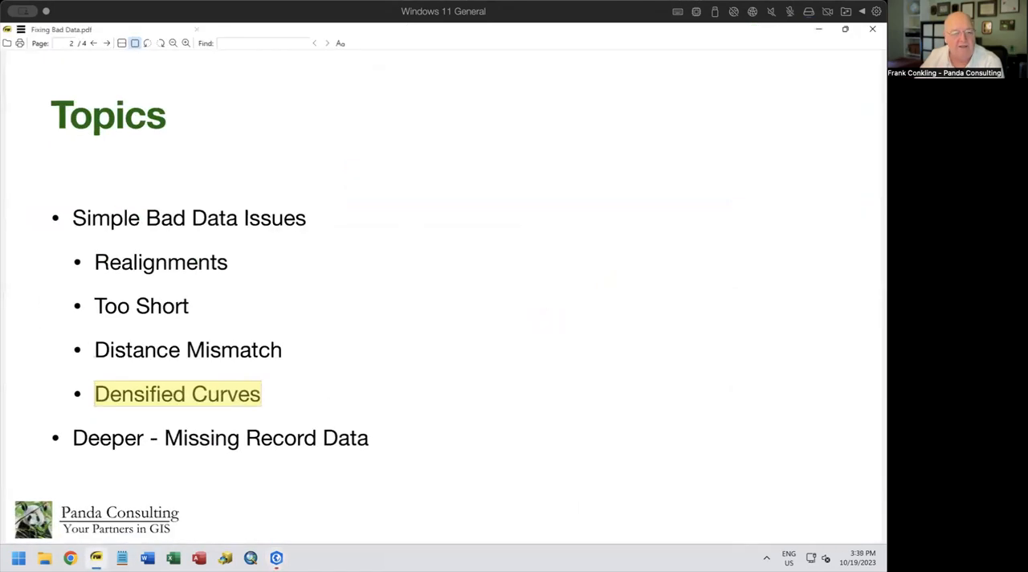
{"action": "left_click_drag", "start_coordinate": [73, 434], "coordinate": [381, 450]}
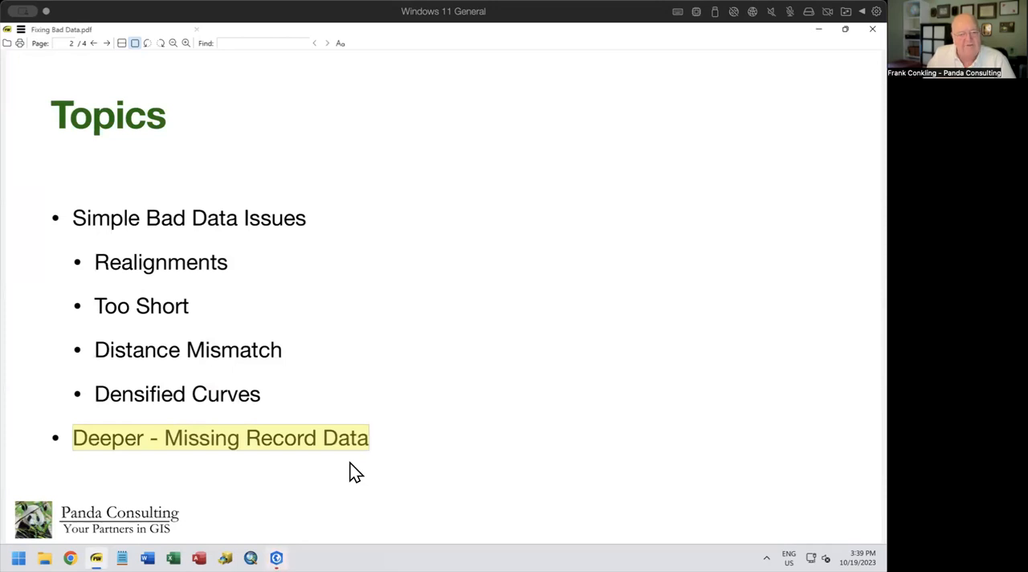
{"action": "left_click", "coordinate": [819, 29]}
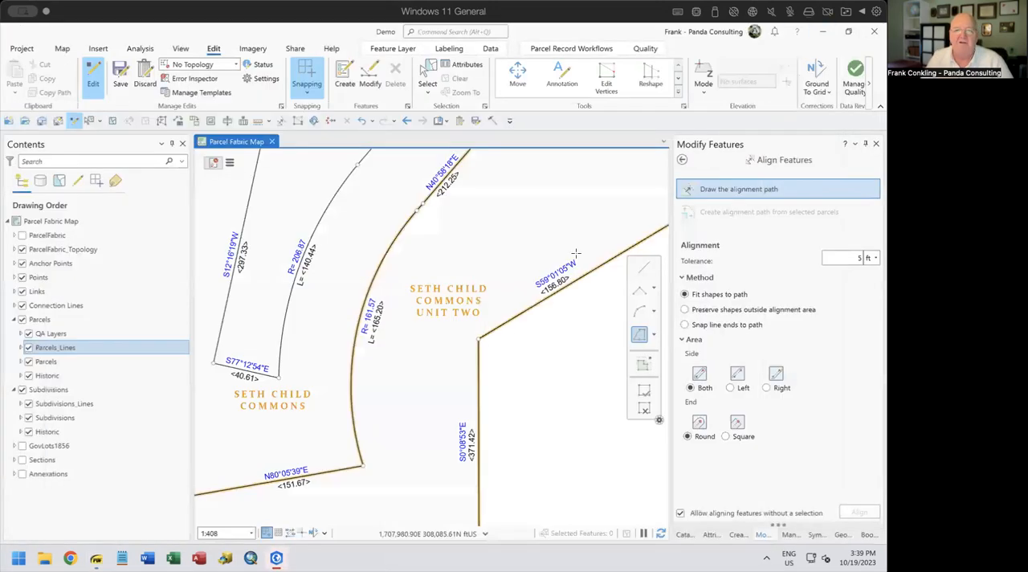
Select the Parcels polygon layer within the Parcels group
{"action": "left_click", "coordinate": [48, 362]}
{"action": "left_click", "coordinate": [54, 347]}
{"action": "left_click", "coordinate": [48, 361]}
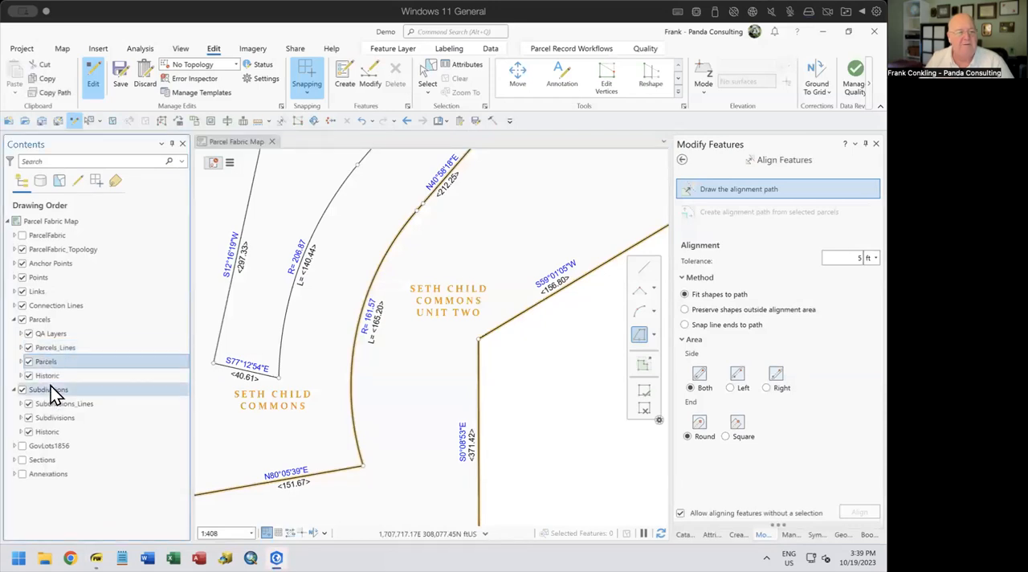
Open the attribute rules of the Parcels layer and review its calculation and validation rules
{"action": "right_click", "coordinate": [45, 360]}
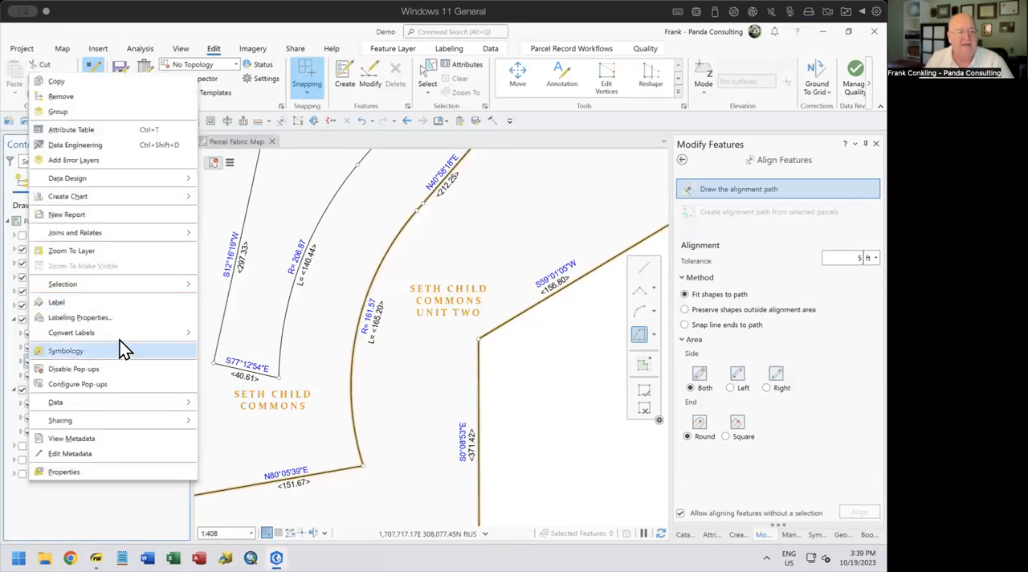
{"action": "mouse_move", "coordinate": [181, 178]}
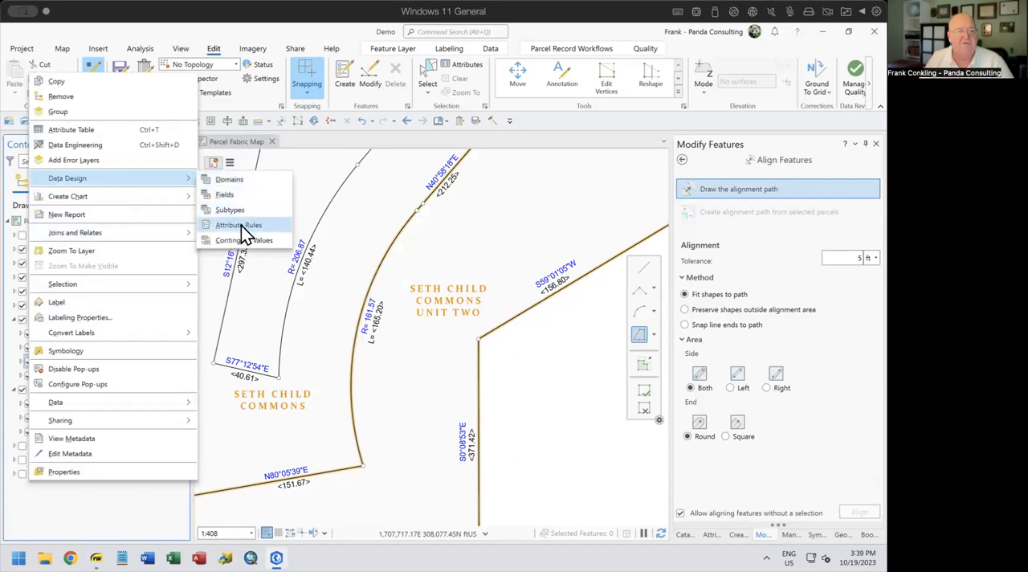
{"action": "left_click", "coordinate": [241, 226]}
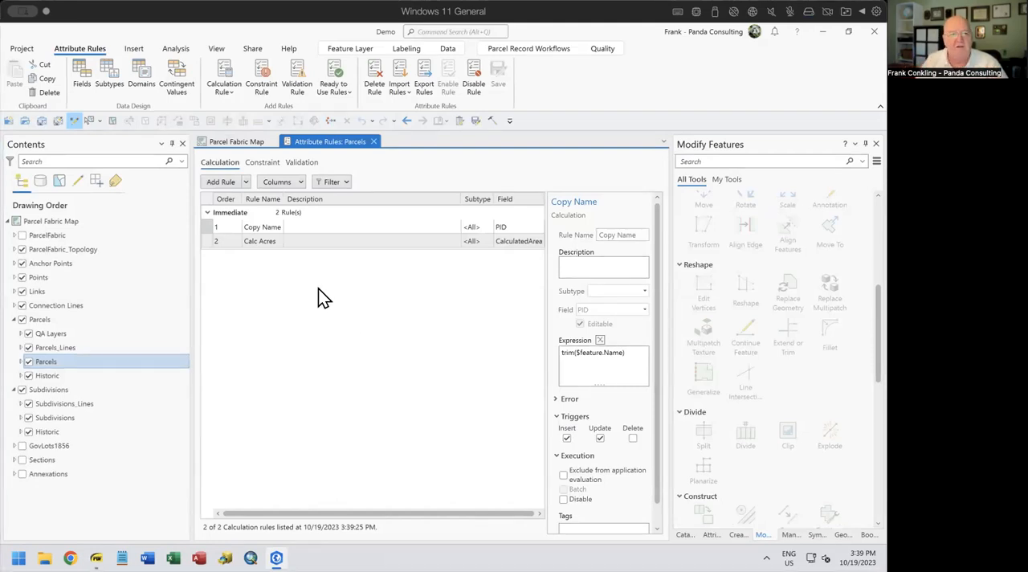
{"action": "left_click", "coordinate": [303, 163]}
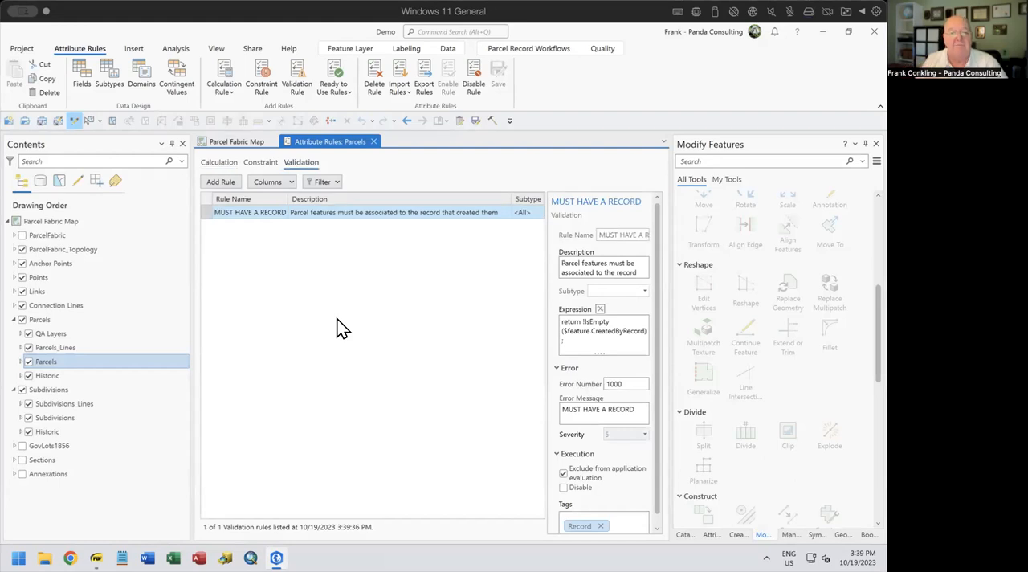
Examine the Arcade expression of the MUST HAVE A RECORD validation rule, especially !IsEmpty, and return to the parcel map without changes
{"action": "left_click", "coordinate": [599, 310]}
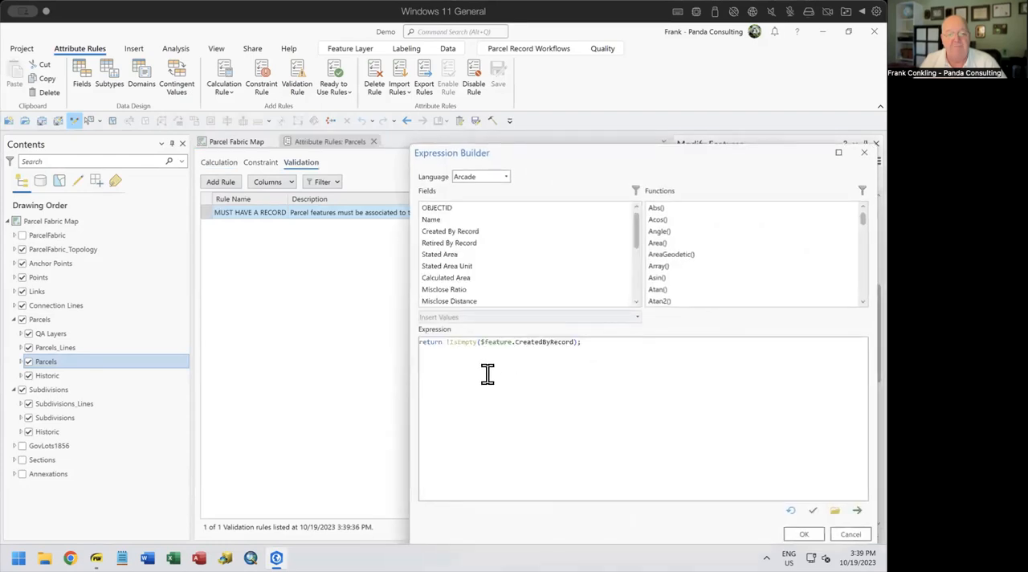
{"action": "left_click_drag", "start_coordinate": [588, 344], "coordinate": [419, 344]}
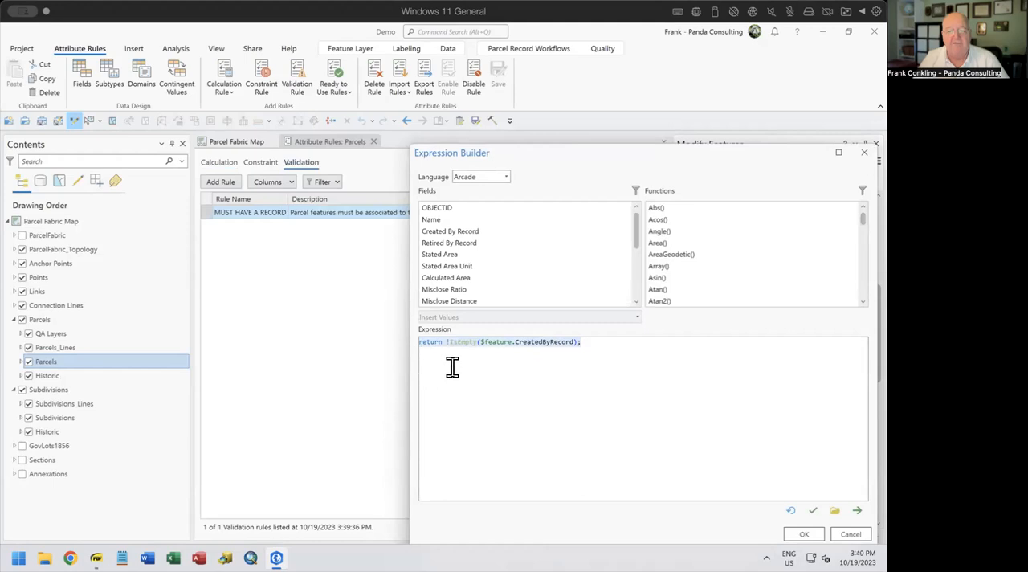
{"action": "left_click", "coordinate": [450, 345]}
{"action": "left_click_drag", "start_coordinate": [444, 341], "coordinate": [479, 342]}
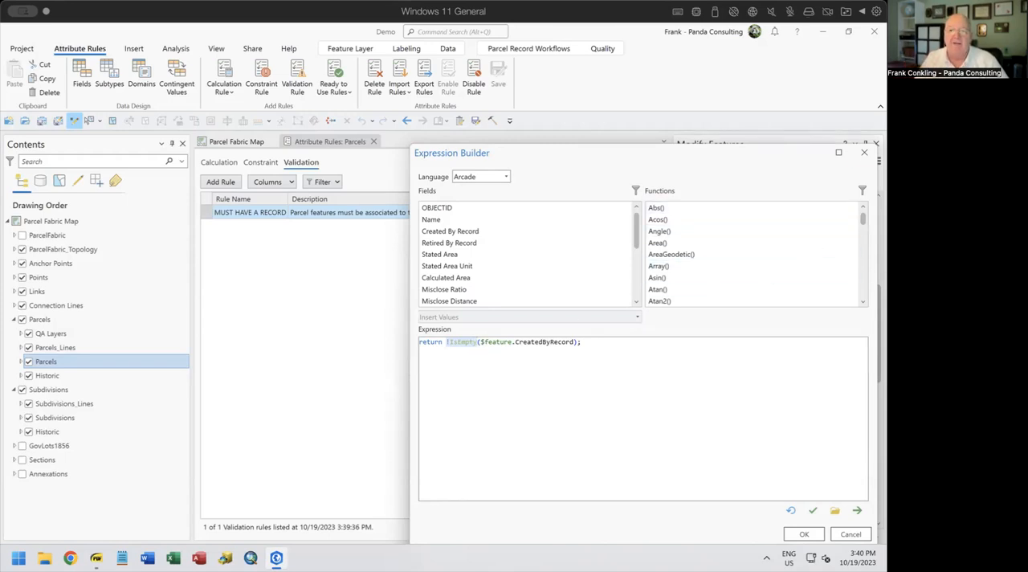
{"action": "left_click", "coordinate": [864, 152]}
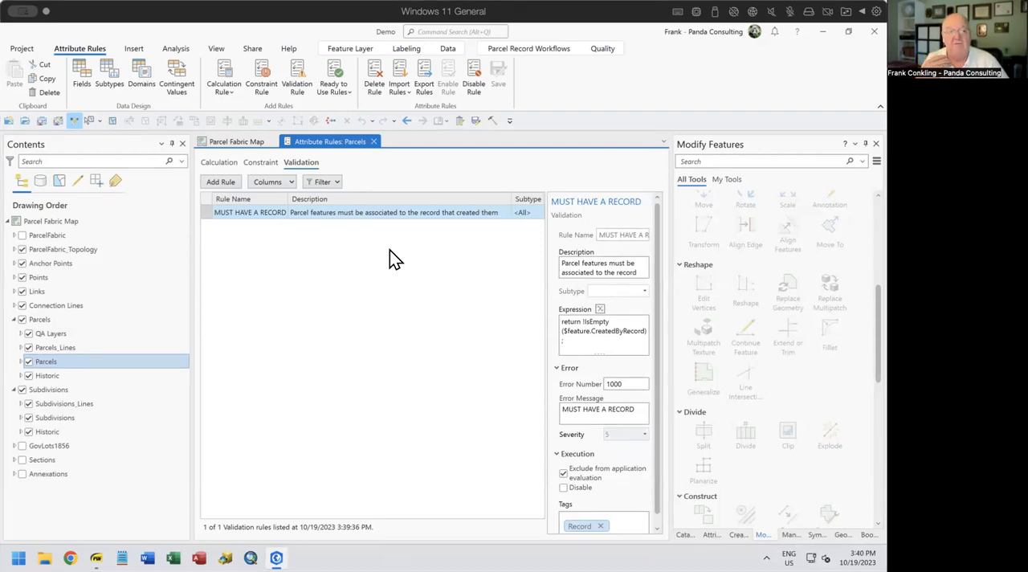
{"action": "left_click", "coordinate": [375, 142]}
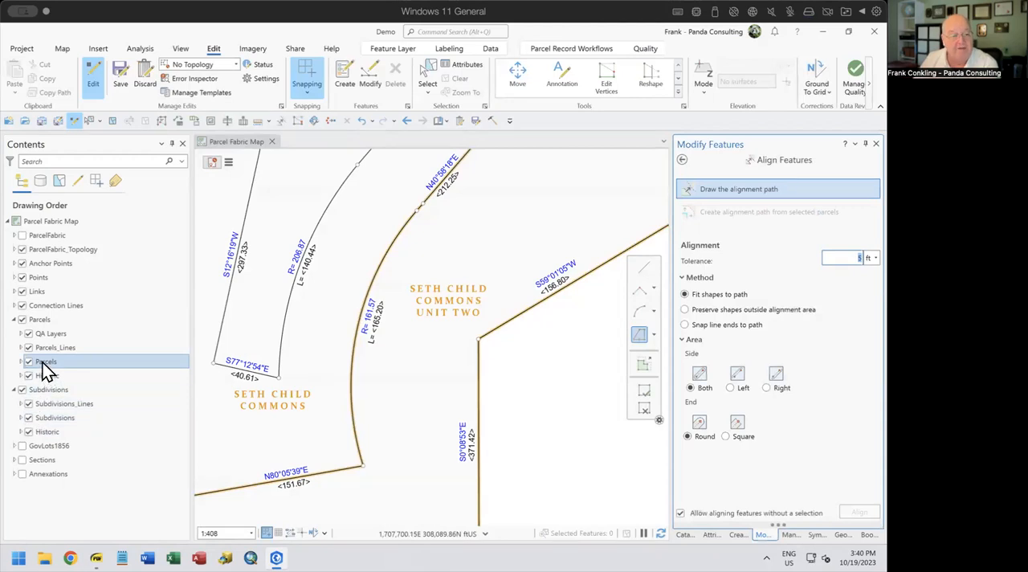
Turn on the No Records layer within the Parcels QA Layers group and expand its COGO symbol
{"action": "left_click", "coordinate": [21, 333]}
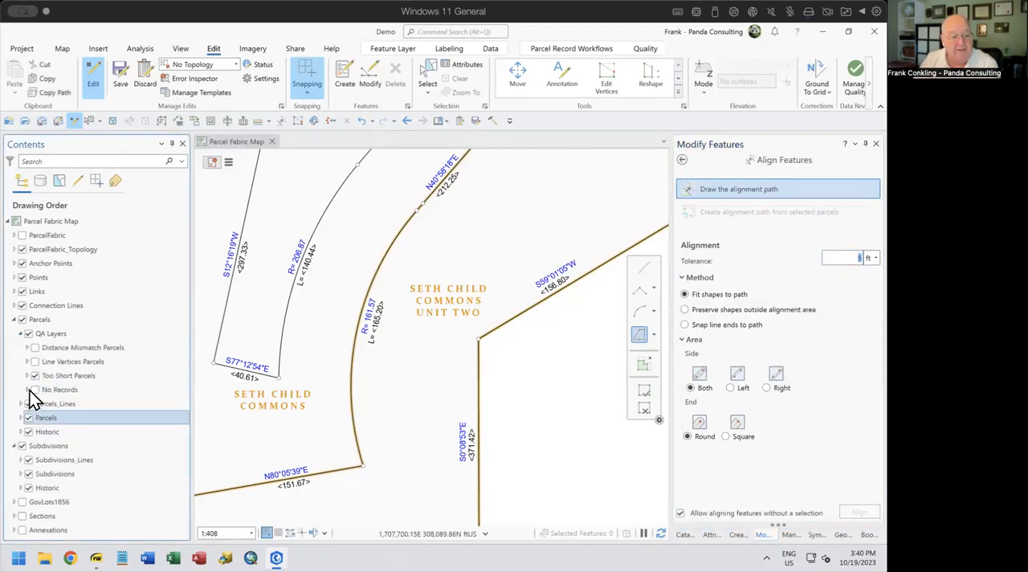
{"action": "left_click", "coordinate": [35, 390]}
{"action": "left_click", "coordinate": [26, 389]}
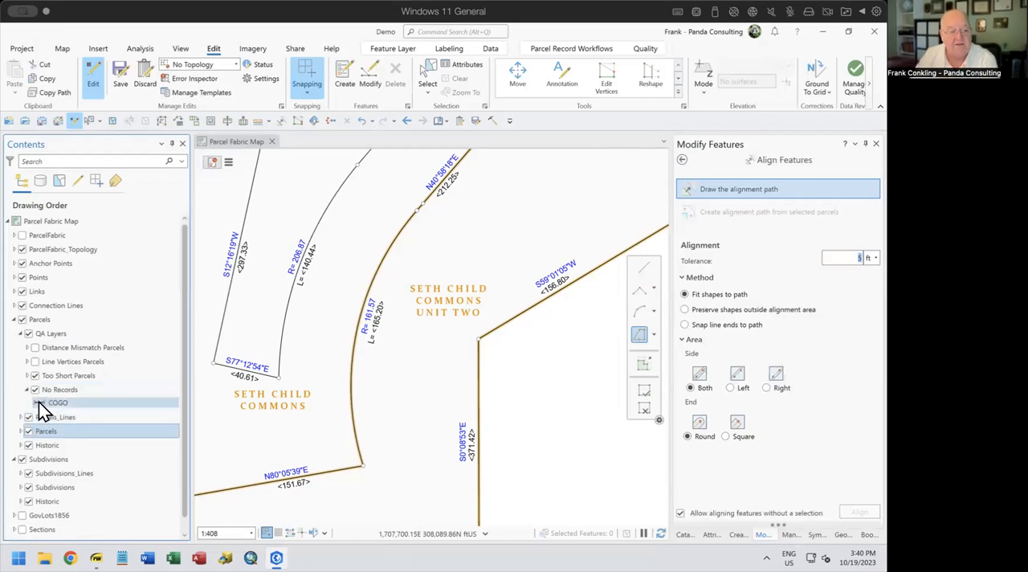
Format the No Records COGO line symbol with a red solid stroke 3 pt wide
{"action": "left_click", "coordinate": [38, 402]}
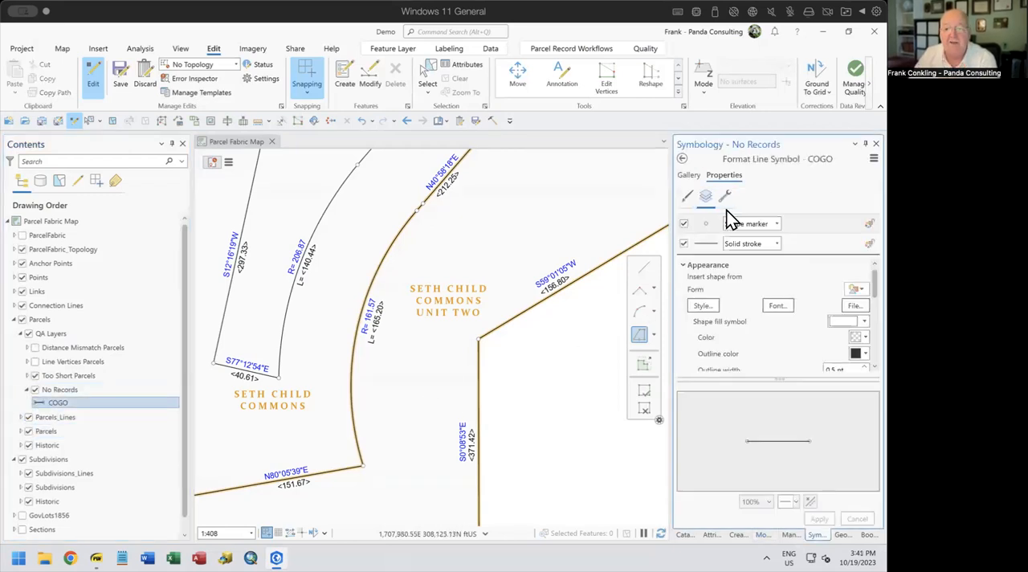
{"action": "left_click", "coordinate": [712, 245]}
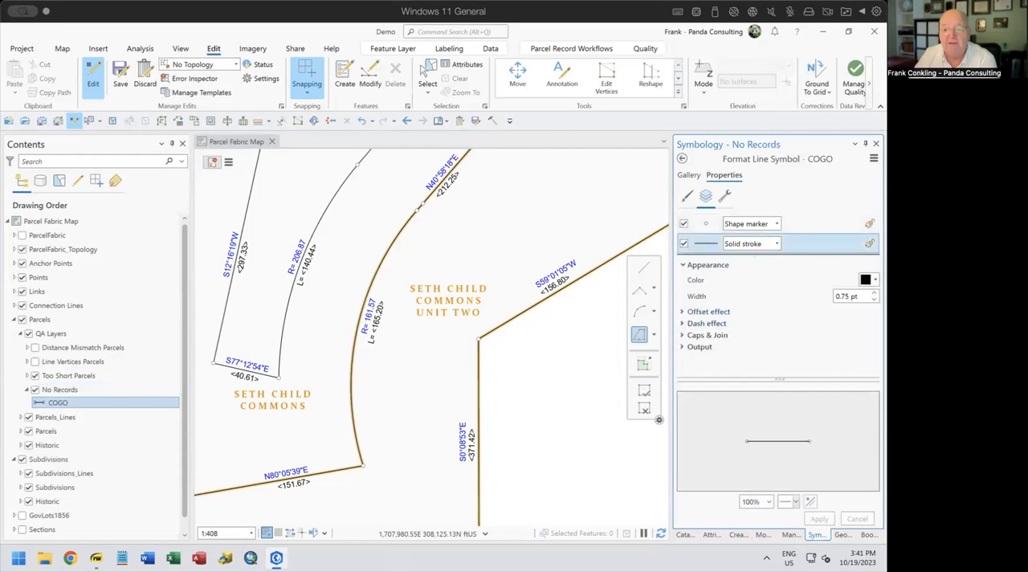
{"action": "left_click", "coordinate": [869, 280]}
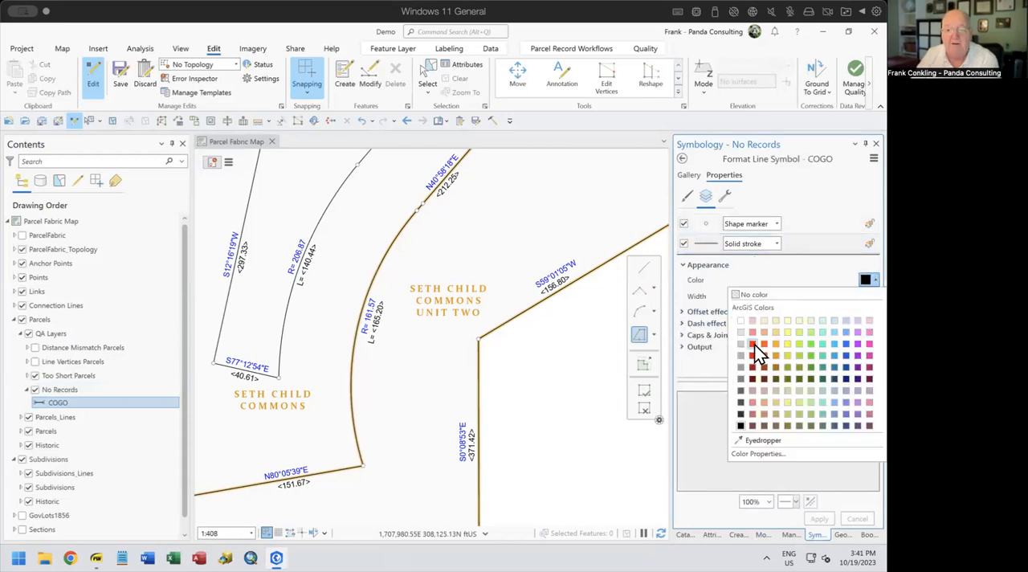
{"action": "left_click", "coordinate": [753, 344]}
{"action": "left_click", "coordinate": [874, 293]}
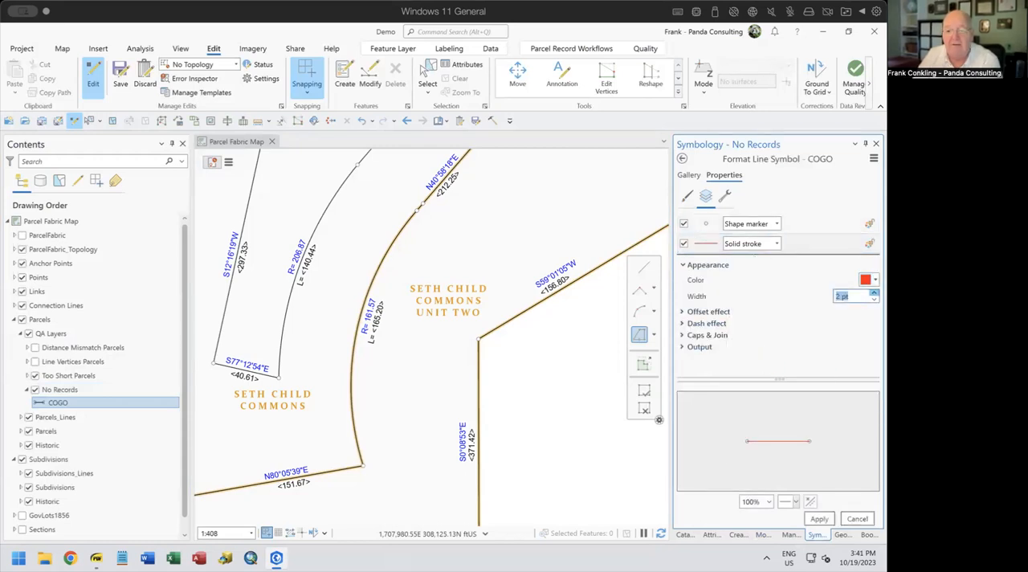
{"action": "left_click", "coordinate": [819, 518]}
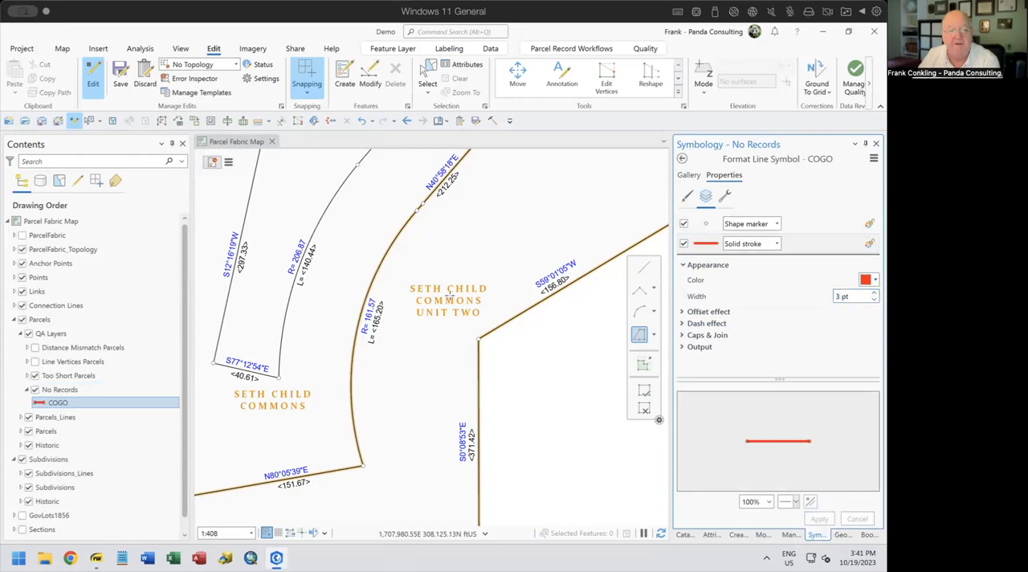
Turn off the Subdivisions group and look over the parcel lines for ones drawn with the No Records symbol
{"action": "scroll", "coordinate": [412, 279], "scroll_direction": "up", "scroll_amount": 10}
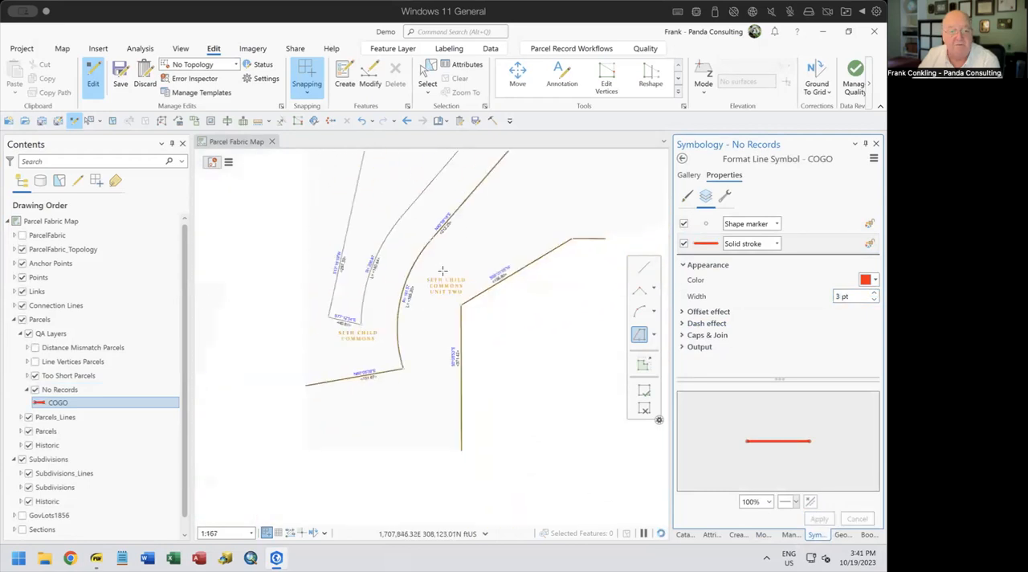
{"action": "scroll", "coordinate": [442, 273], "scroll_direction": "down", "scroll_amount": 15}
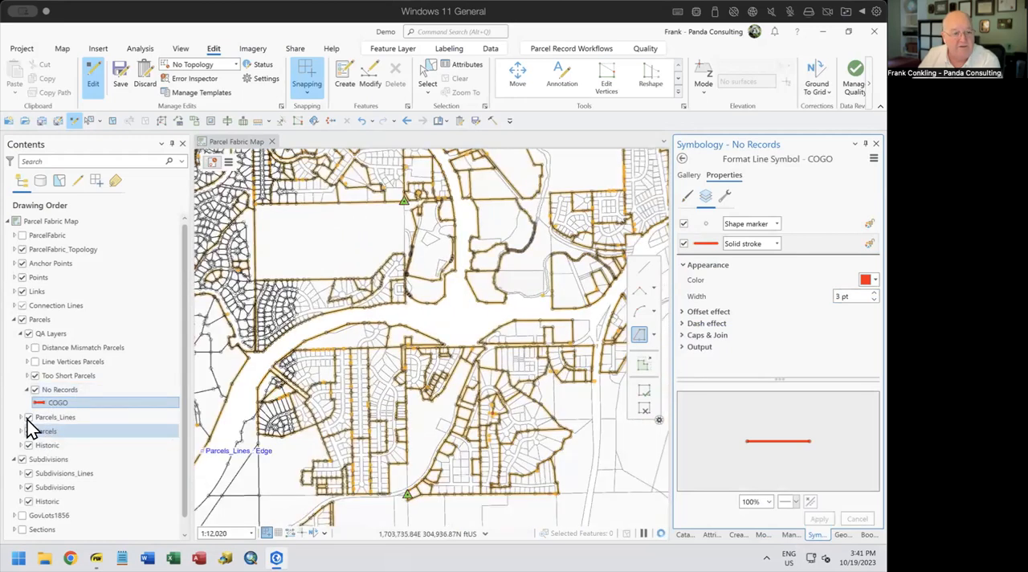
{"action": "left_click", "coordinate": [23, 459]}
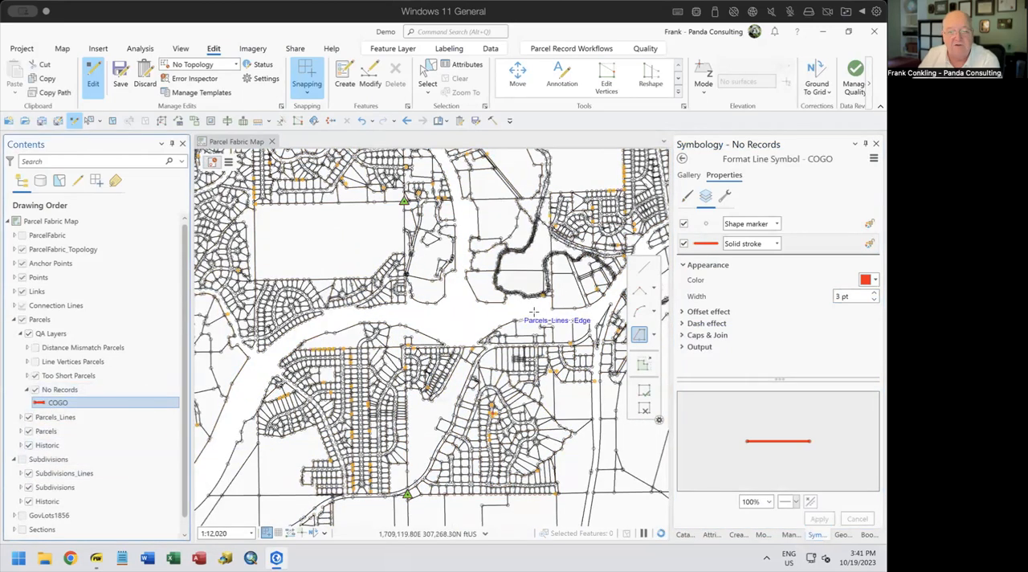
{"action": "scroll", "coordinate": [536, 308], "scroll_direction": "up", "scroll_amount": 10}
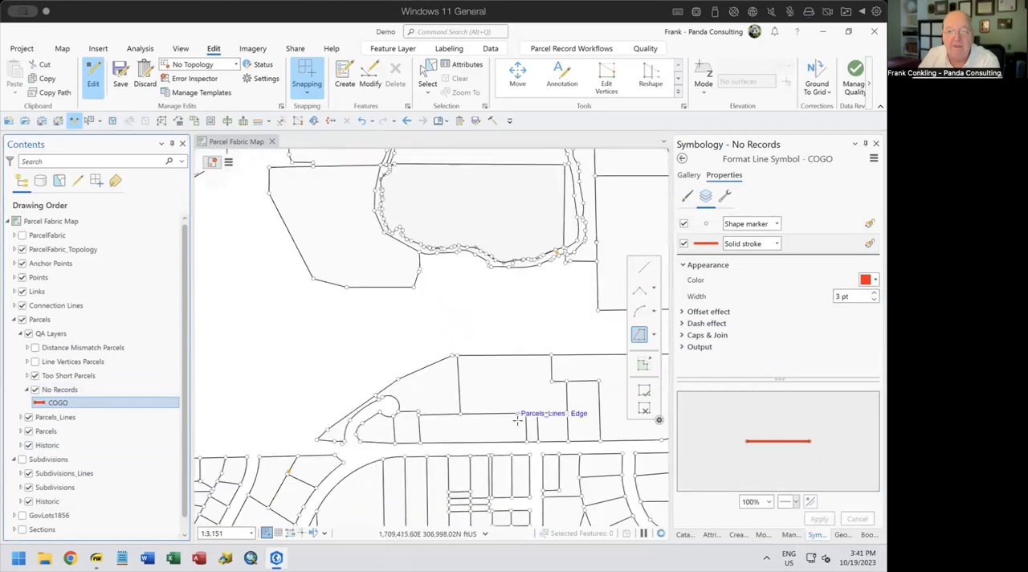
{"action": "left_click_drag", "start_coordinate": [328, 352], "coordinate": [343, 213]}
{"action": "scroll", "coordinate": [343, 212], "scroll_direction": "up", "scroll_amount": 2}
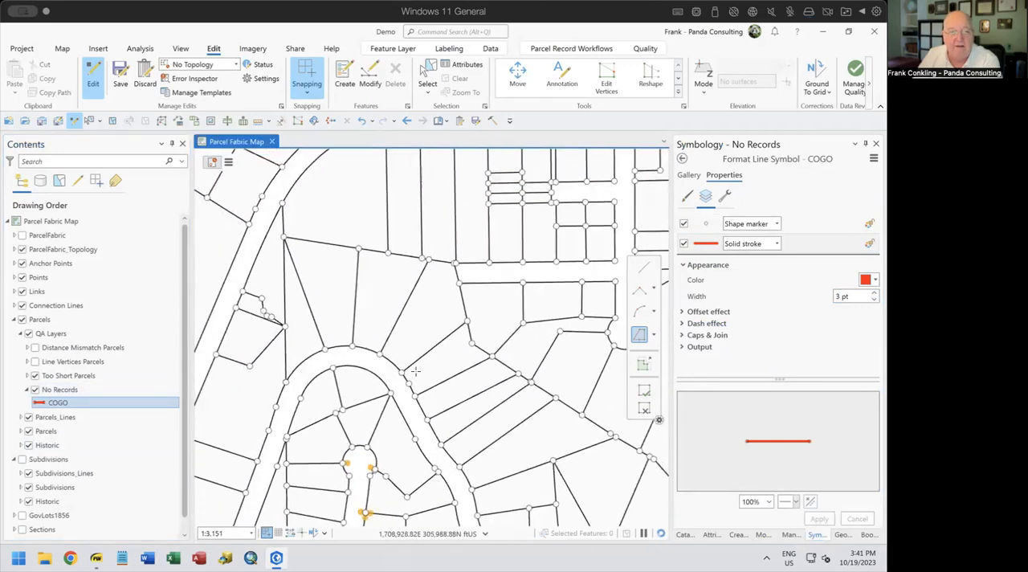
Go to the Missing Record bookmark and get a close view of the red No Records lines
{"action": "left_click", "coordinate": [446, 120]}
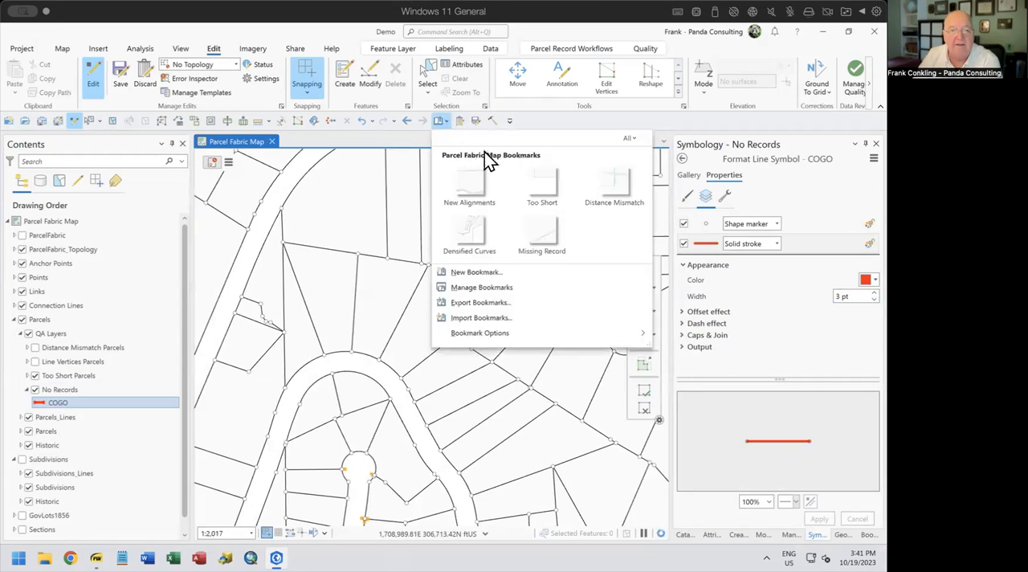
{"action": "left_click", "coordinate": [540, 236]}
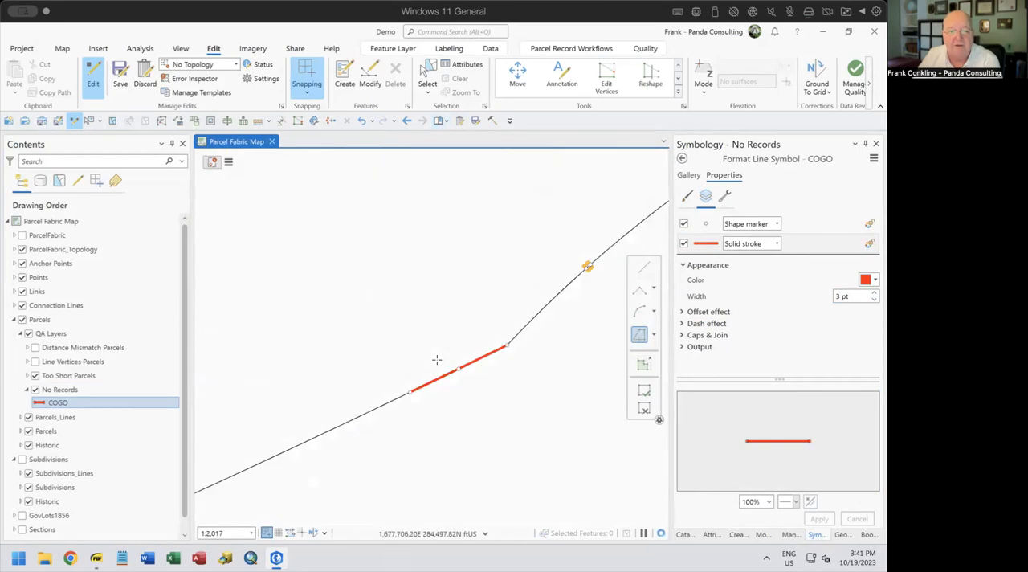
{"action": "scroll", "coordinate": [498, 418], "scroll_direction": "up", "scroll_amount": 3}
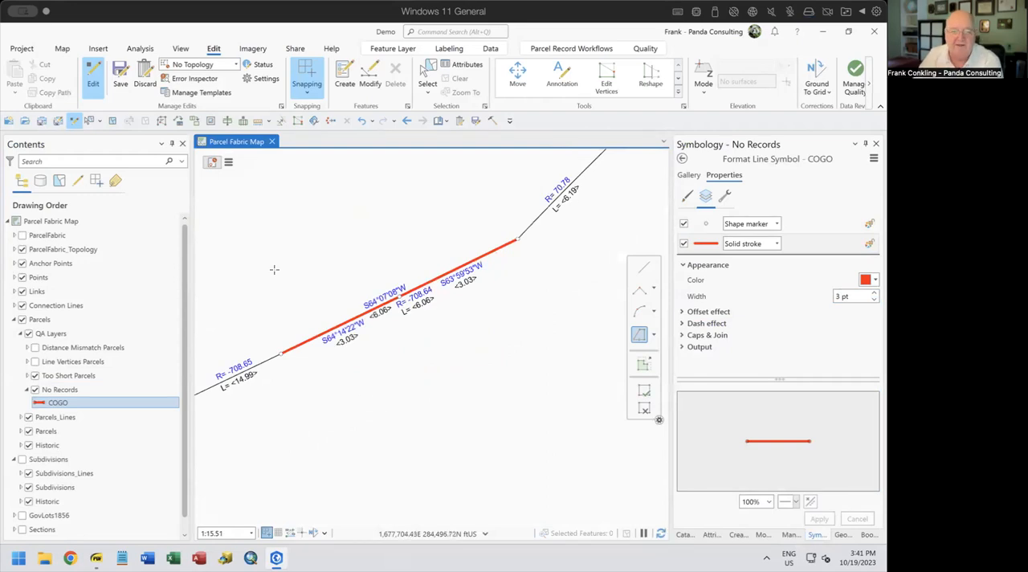
Select the features around the red No Records lines and show their attributes
{"action": "left_click", "coordinate": [437, 71]}
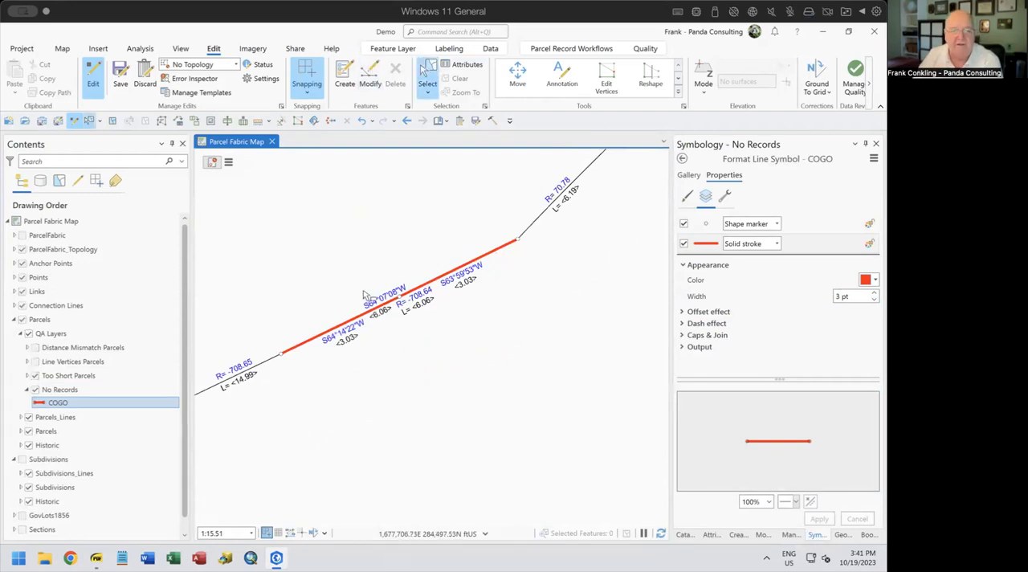
{"action": "left_click_drag", "start_coordinate": [463, 341], "coordinate": [465, 410]}
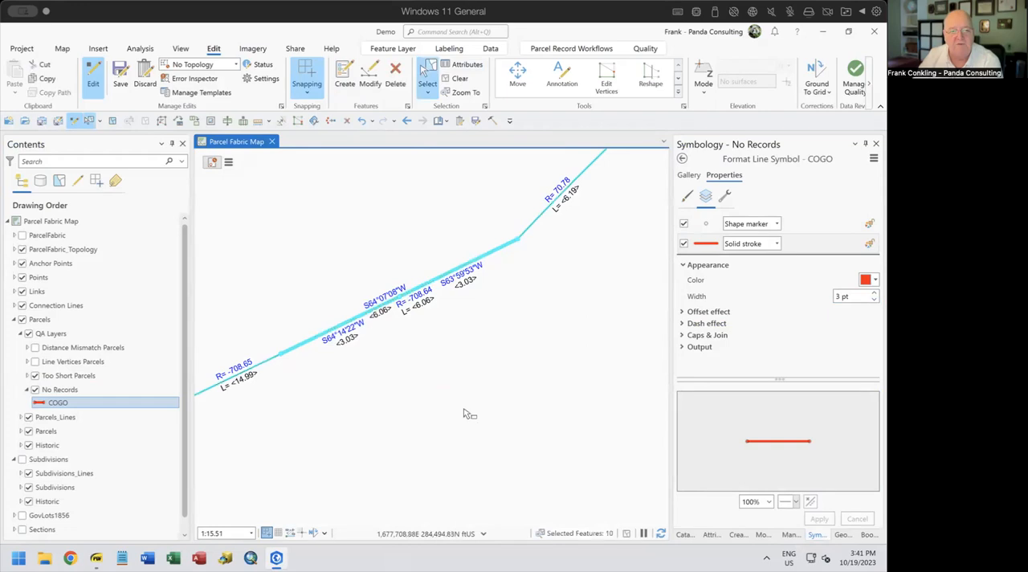
{"action": "left_click", "coordinate": [711, 534]}
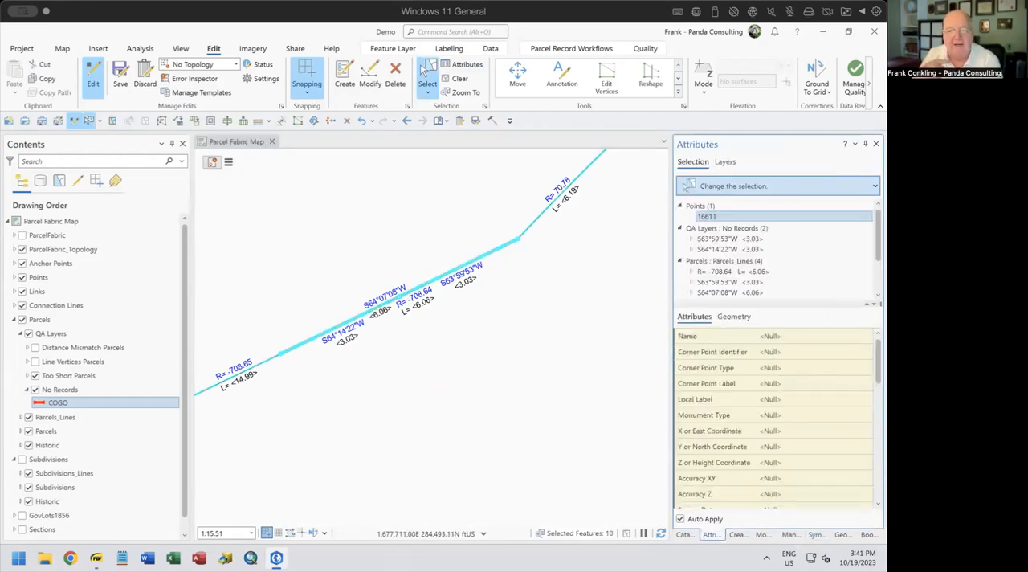
Check the Created By Record and Retired By Record fields of both No Records lines, and clear the selection
{"action": "left_click", "coordinate": [733, 227]}
{"action": "left_click", "coordinate": [743, 239]}
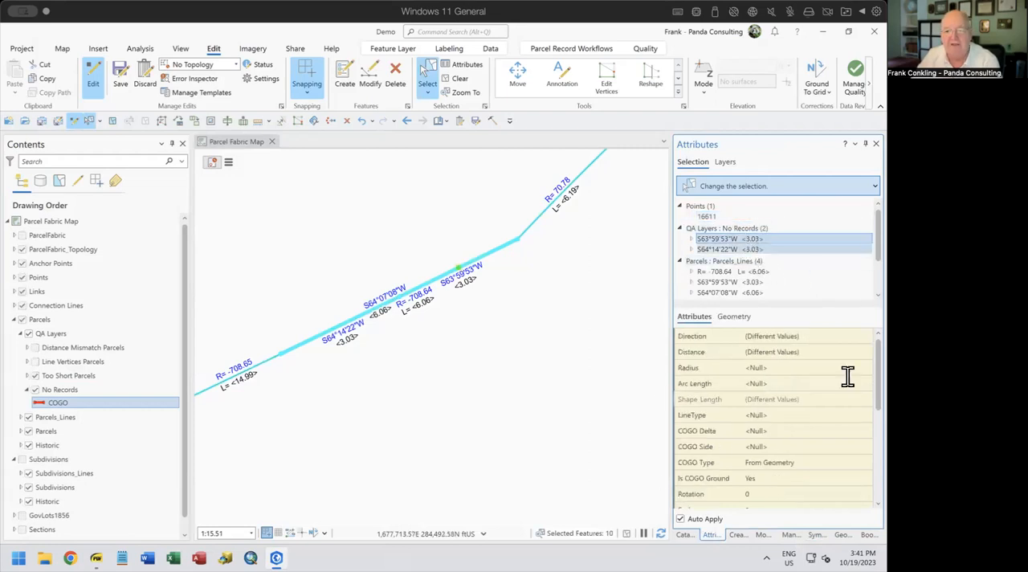
{"action": "scroll", "coordinate": [842, 378], "scroll_direction": "down", "scroll_amount": 1}
{"action": "scroll", "coordinate": [843, 377], "scroll_direction": "down", "scroll_amount": 3}
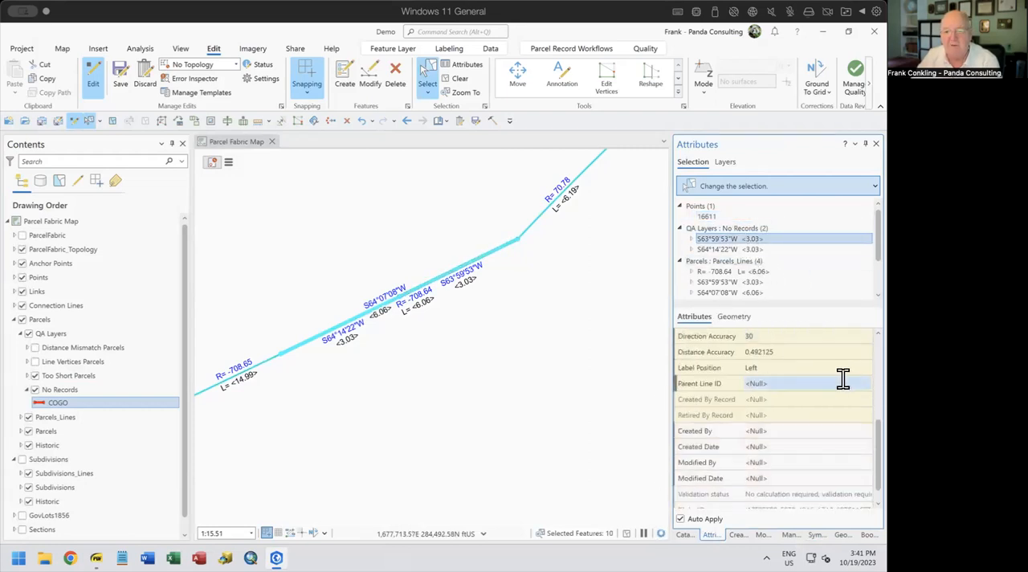
{"action": "mouse_move", "coordinate": [735, 405]}
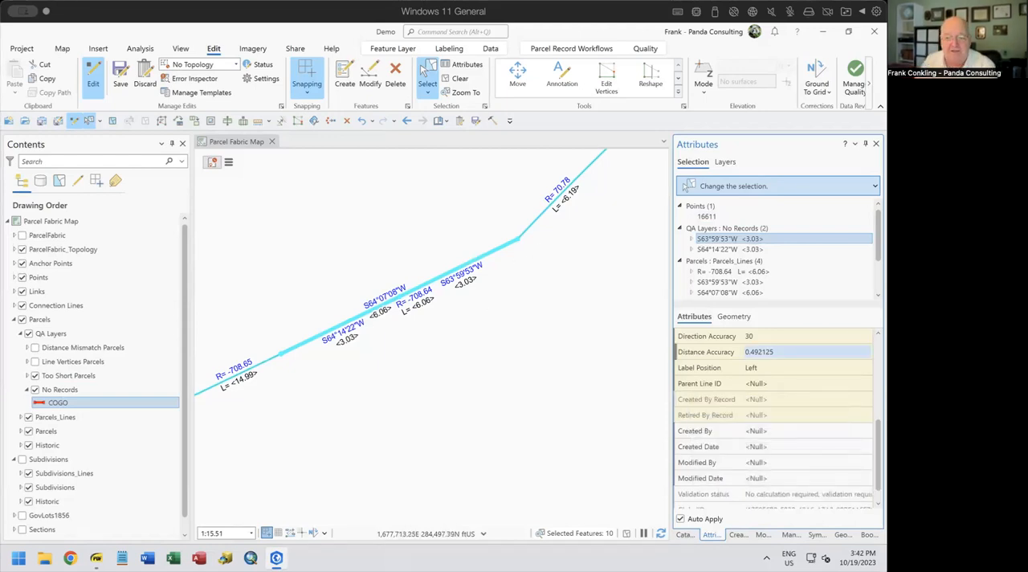
{"action": "left_click", "coordinate": [740, 249]}
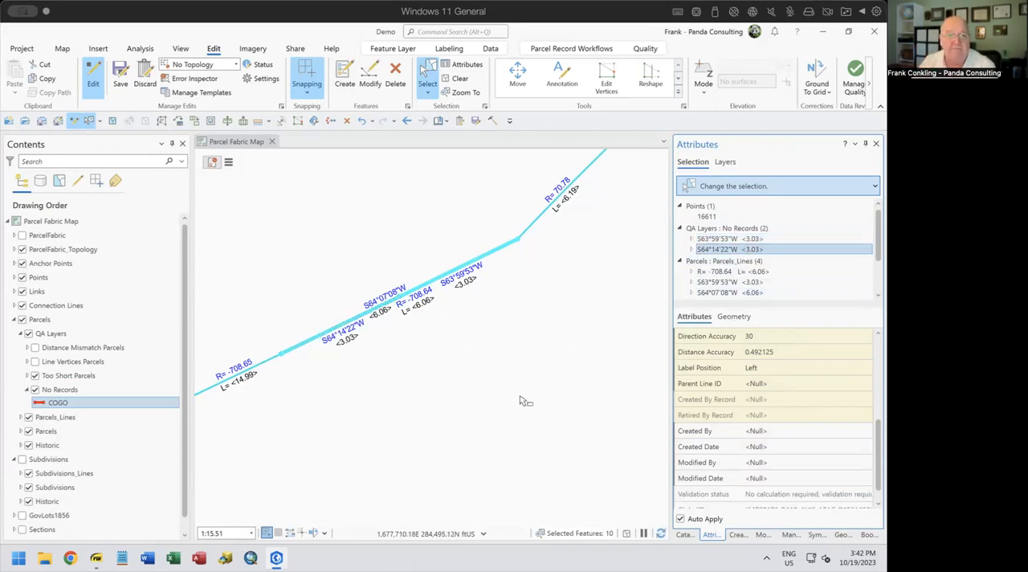
{"action": "left_click", "coordinate": [454, 79]}
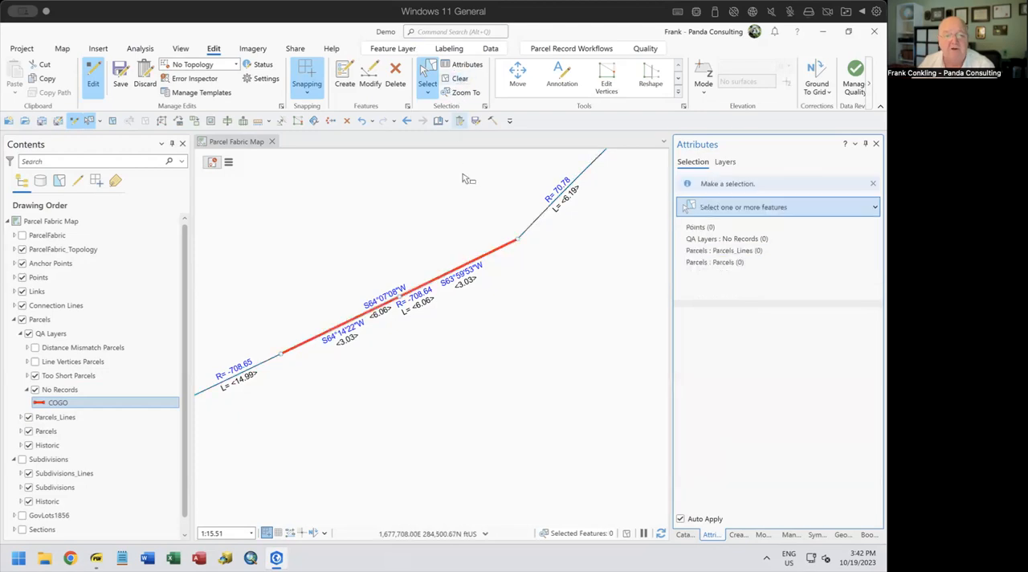
Select the features across the red line segments, keep only the two No Records lines selected, and delete them
{"action": "scroll", "coordinate": [506, 282], "scroll_direction": "up", "scroll_amount": 2}
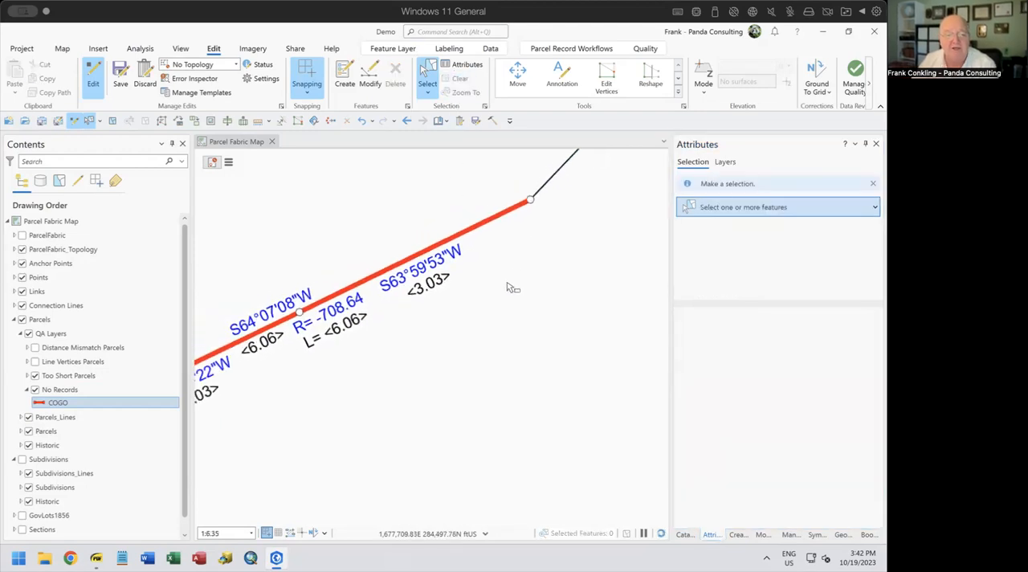
{"action": "scroll", "coordinate": [507, 283], "scroll_direction": "down", "scroll_amount": 4}
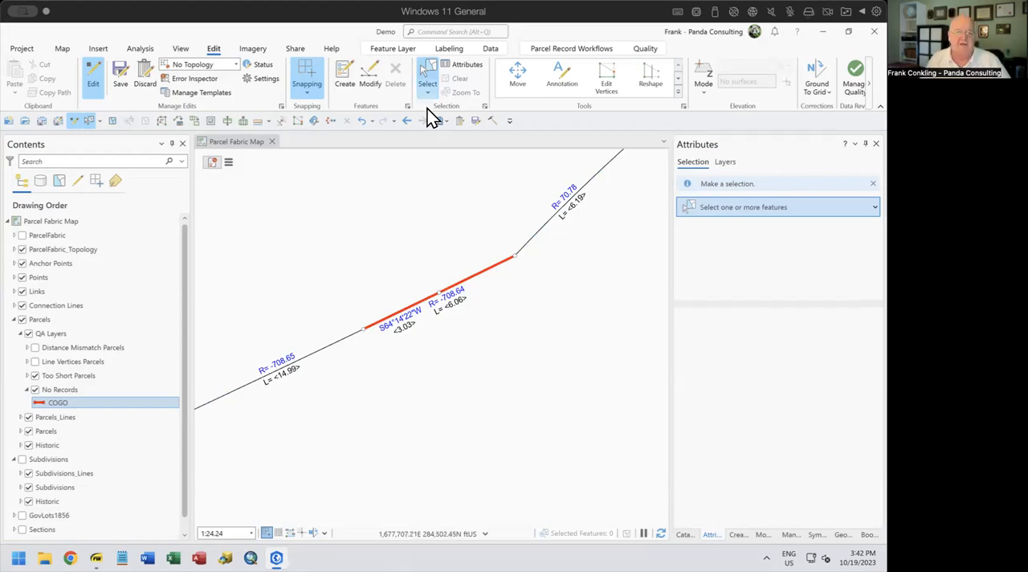
{"action": "left_click_drag", "start_coordinate": [464, 272], "coordinate": [480, 296]}
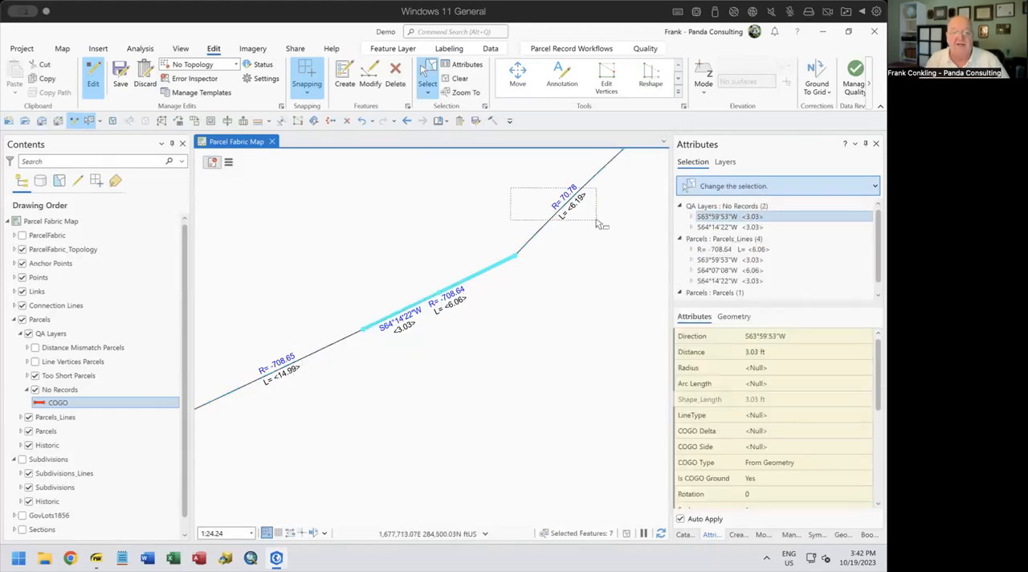
{"action": "left_click", "coordinate": [748, 205]}
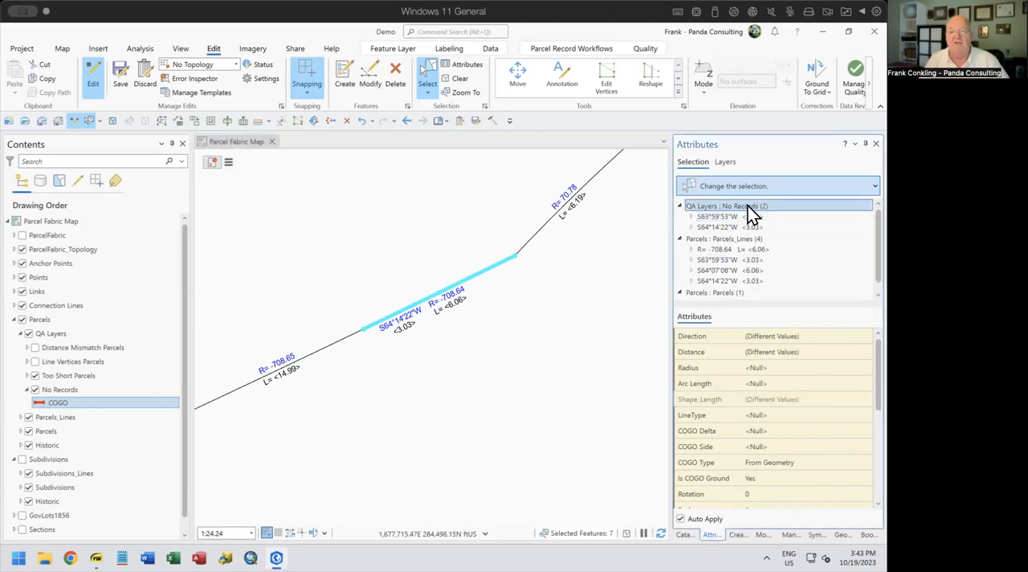
{"action": "right_click", "coordinate": [747, 205]}
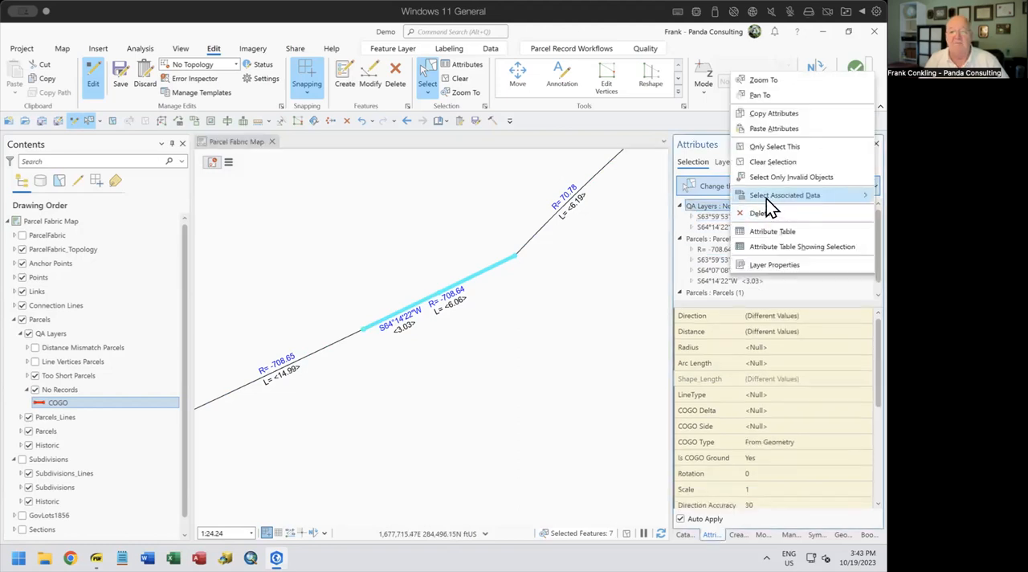
{"action": "left_click", "coordinate": [779, 148]}
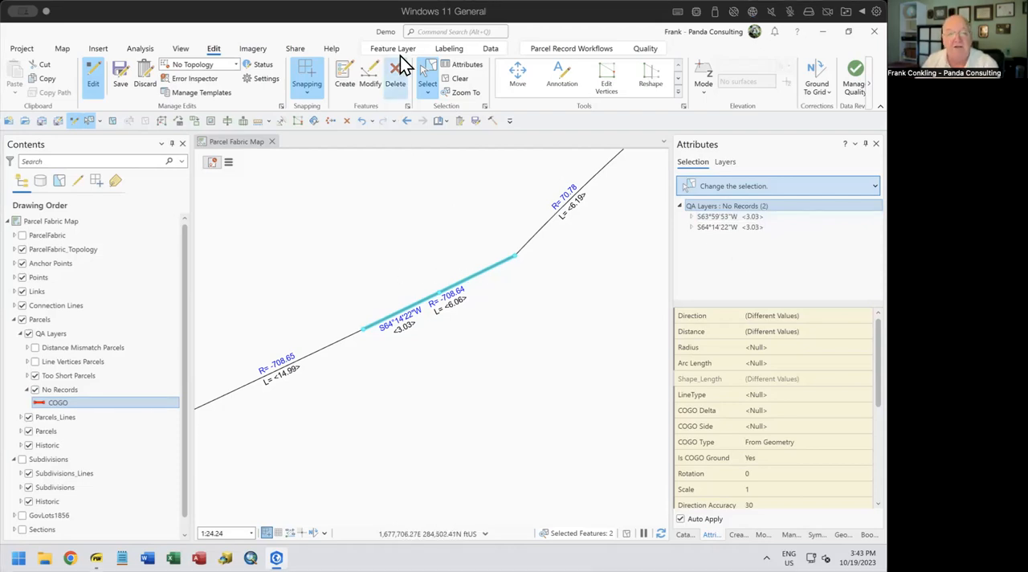
{"action": "left_click", "coordinate": [395, 78]}
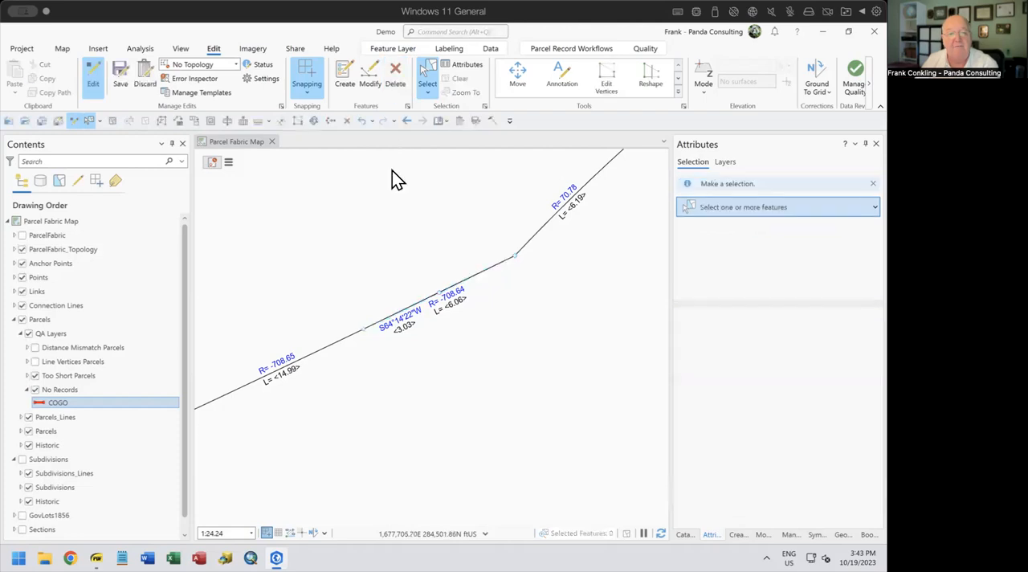
Build the parcel fabric for the current map extent around the deleted lines
{"action": "scroll", "coordinate": [461, 299], "scroll_direction": "up", "scroll_amount": 2}
{"action": "scroll", "coordinate": [461, 299], "scroll_direction": "down", "scroll_amount": 5}
{"action": "scroll", "coordinate": [461, 299], "scroll_direction": "up", "scroll_amount": 2}
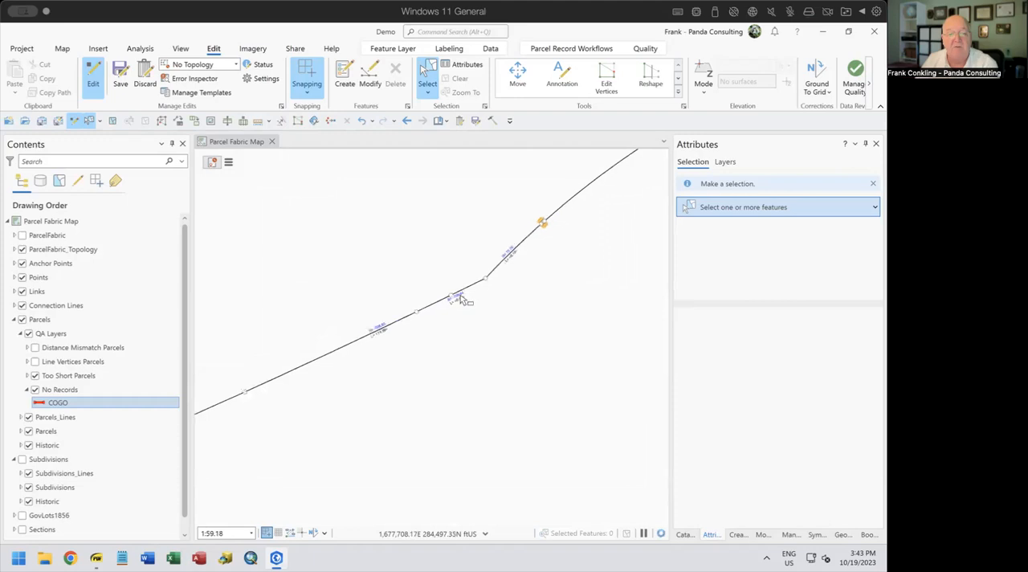
{"action": "left_click", "coordinate": [600, 51]}
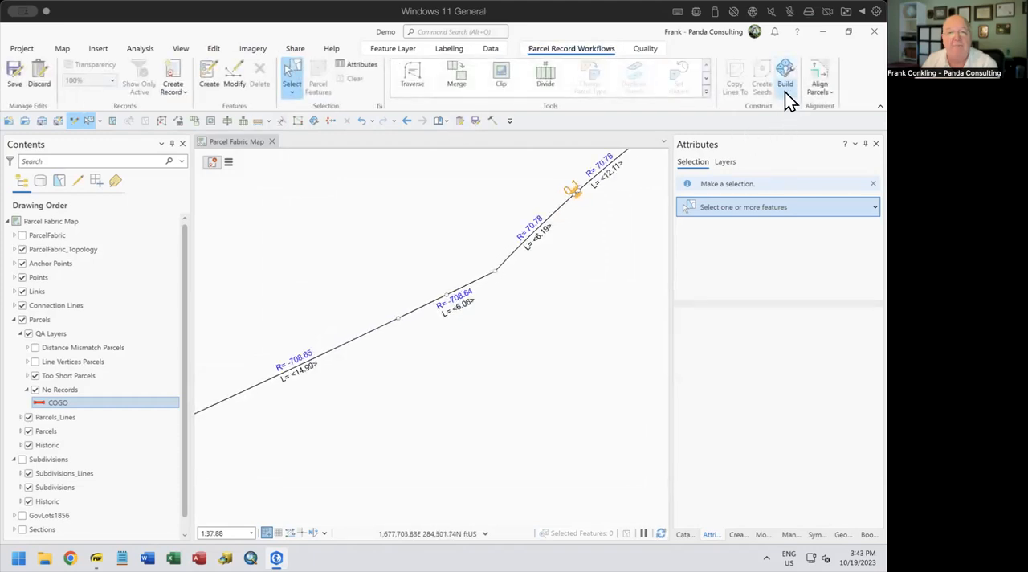
{"action": "left_click", "coordinate": [785, 91]}
{"action": "left_click", "coordinate": [806, 140]}
Open the properties of ParcelFabric_Topology in the ParcelEditing dataset of Riley_Parcel_Fabric.gdb, in the 011923 Splits and Combines folder
{"action": "left_click", "coordinate": [682, 534]}
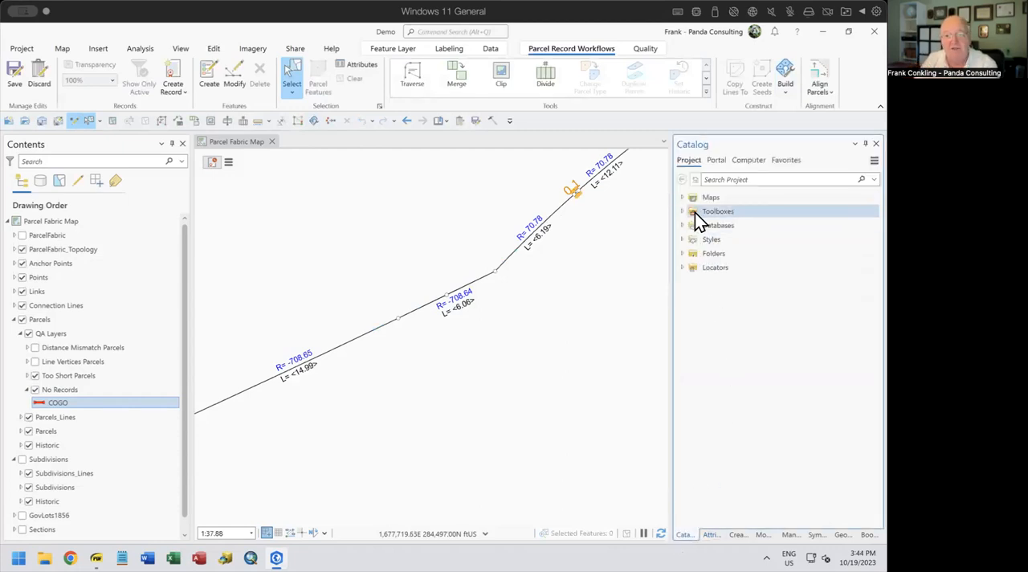
{"action": "left_click", "coordinate": [681, 254]}
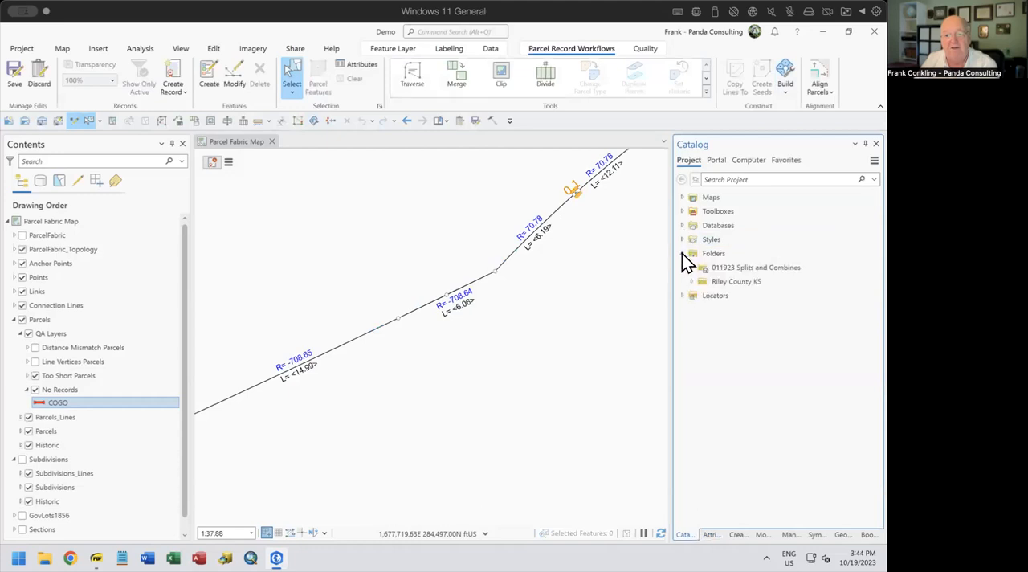
{"action": "left_click", "coordinate": [691, 269]}
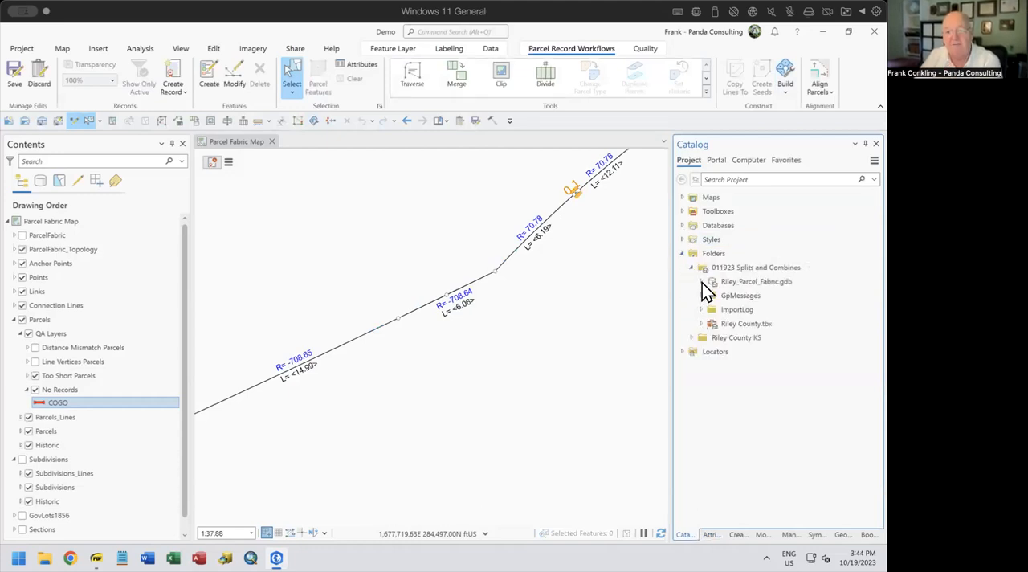
{"action": "left_click", "coordinate": [700, 282]}
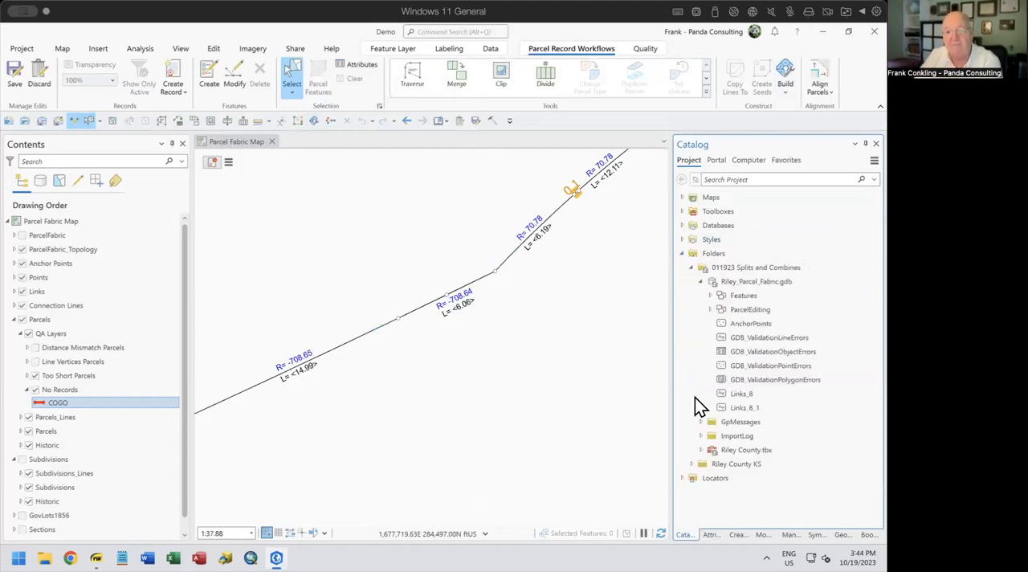
{"action": "left_click", "coordinate": [710, 310]}
{"action": "scroll", "coordinate": [835, 420], "scroll_direction": "down", "scroll_amount": 2}
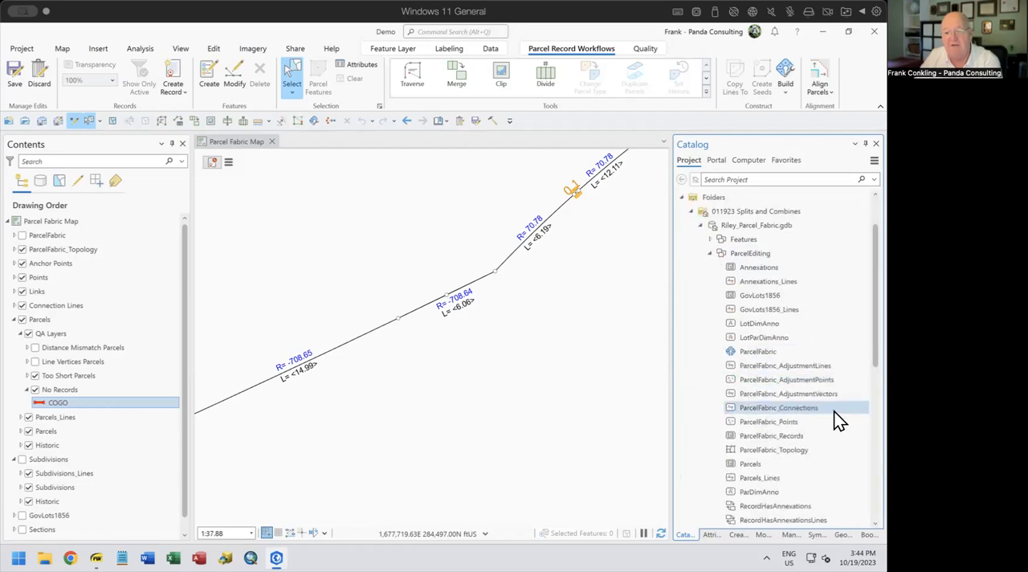
{"action": "right_click", "coordinate": [800, 451]}
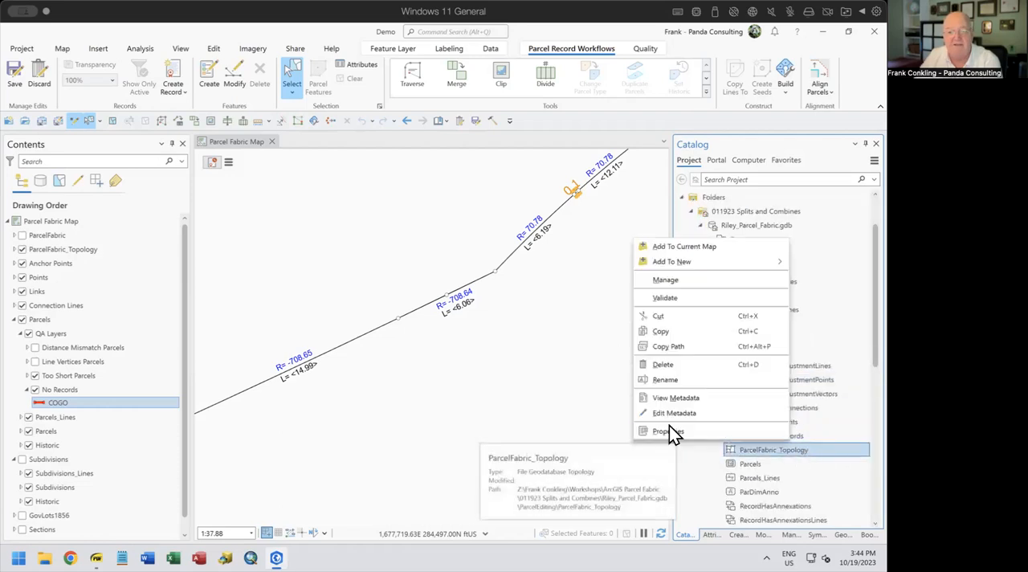
{"action": "left_click", "coordinate": [665, 434]}
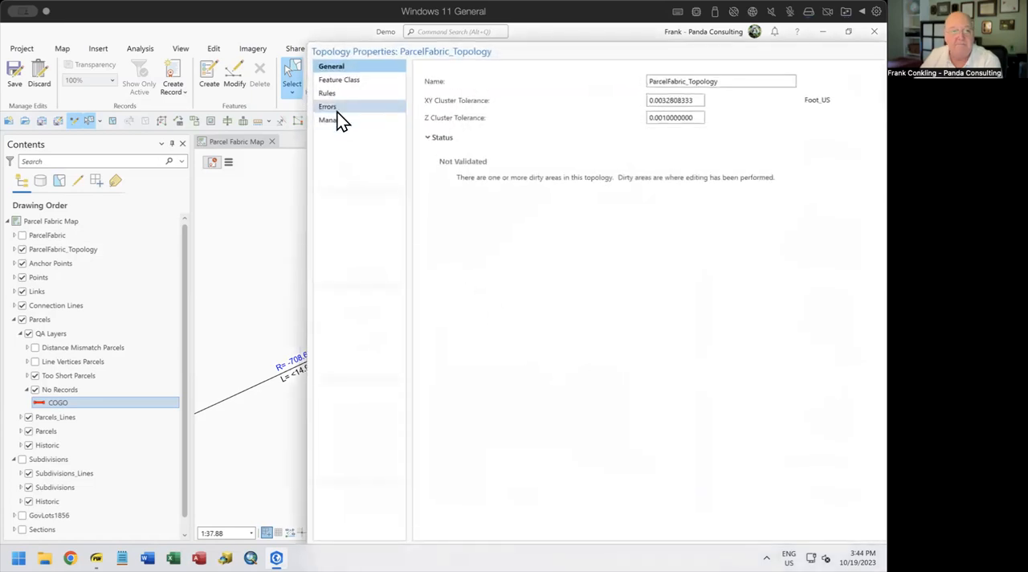
Review the topology rules, especially Boundary Must Be Covered By between Parcels and Parcels_Lines, and close the properties
{"action": "left_click", "coordinate": [330, 93]}
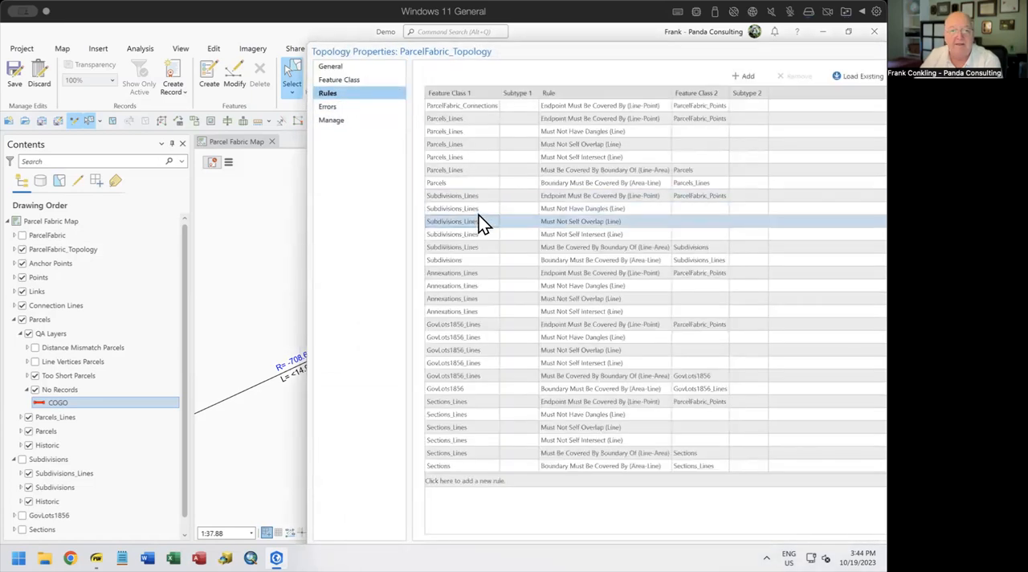
{"action": "left_click", "coordinate": [463, 184]}
{"action": "left_click", "coordinate": [558, 186]}
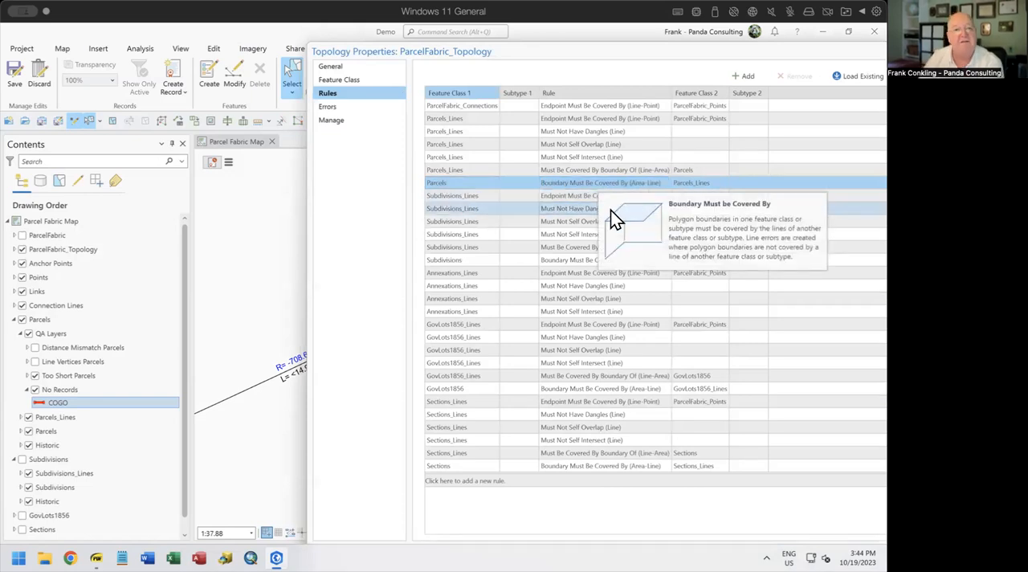
{"action": "mouse_move", "coordinate": [607, 213]}
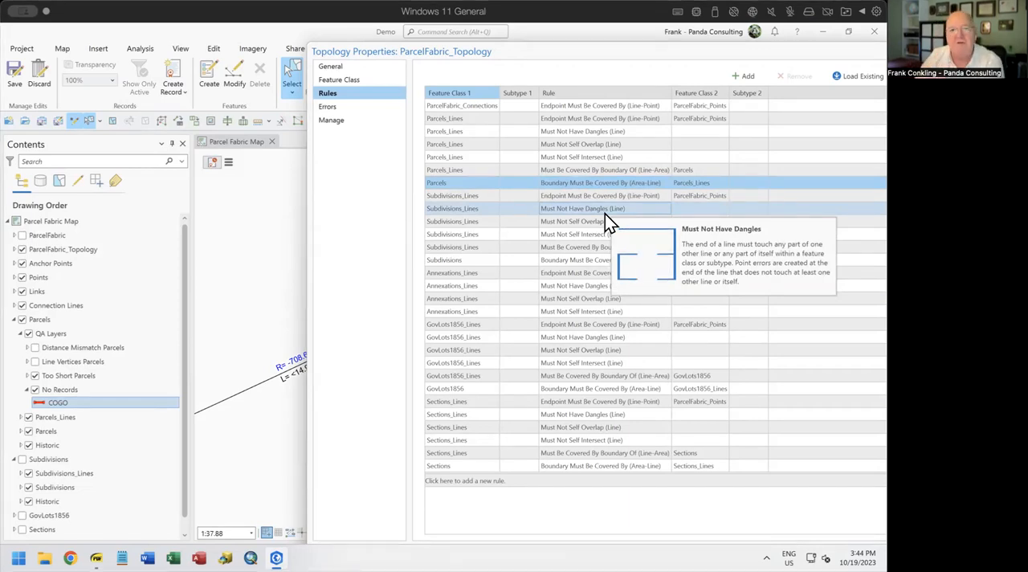
{"action": "left_click_drag", "start_coordinate": [704, 53], "coordinate": [592, 48]}
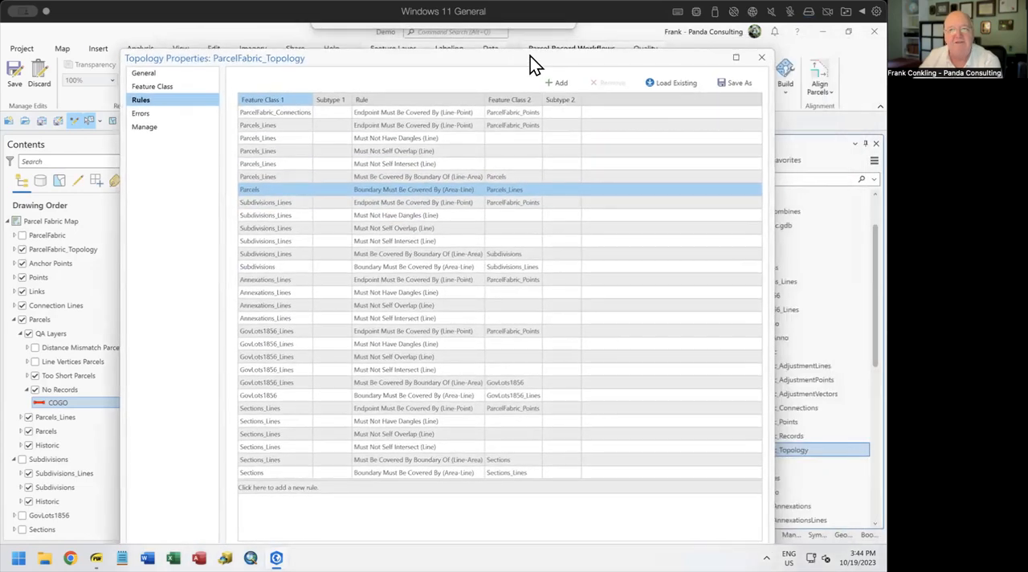
{"action": "left_click", "coordinate": [764, 62]}
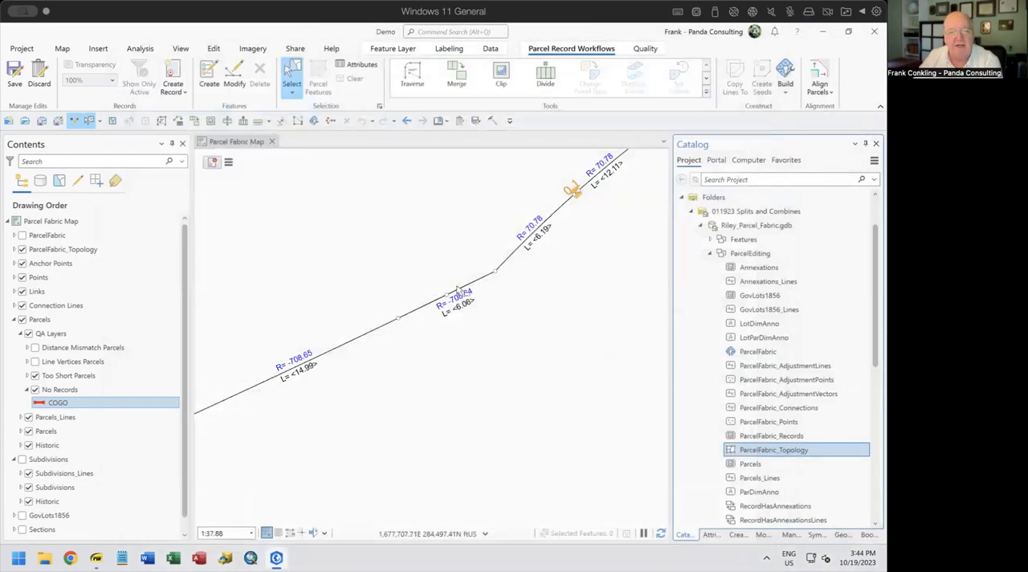
Select the features at the rebuilt short segments and check the record fields of parcel lines 142172 and 142173
{"action": "left_click", "coordinate": [434, 287]}
{"action": "left_click", "coordinate": [460, 308]}
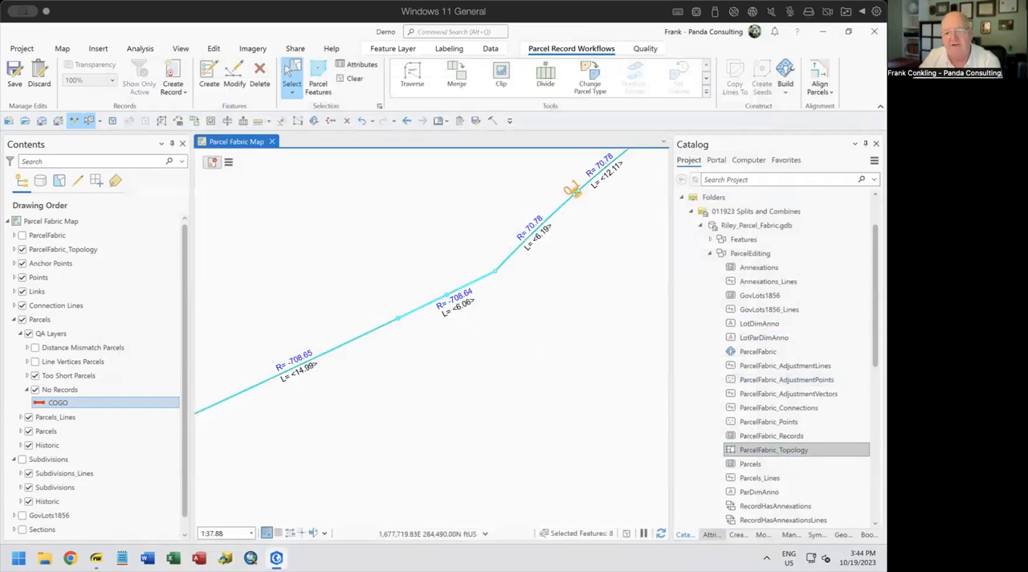
{"action": "left_click", "coordinate": [710, 534]}
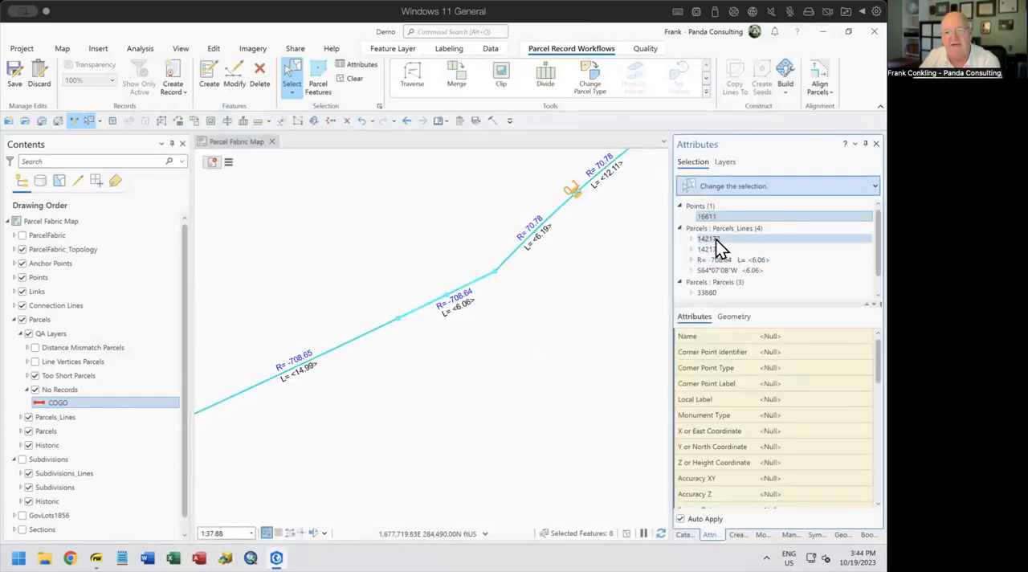
{"action": "left_click", "coordinate": [715, 239]}
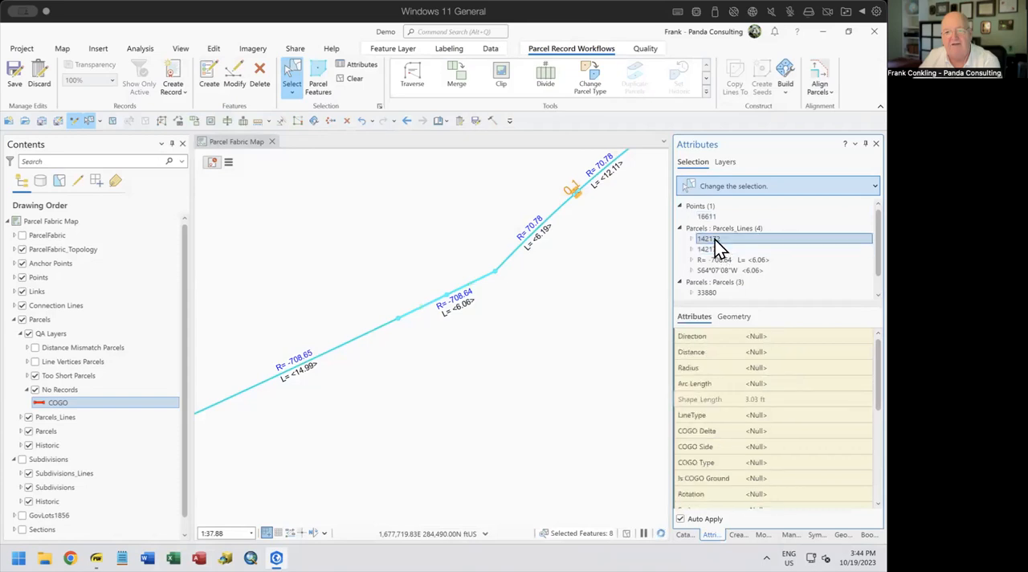
{"action": "scroll", "coordinate": [783, 398], "scroll_direction": "down", "scroll_amount": 5}
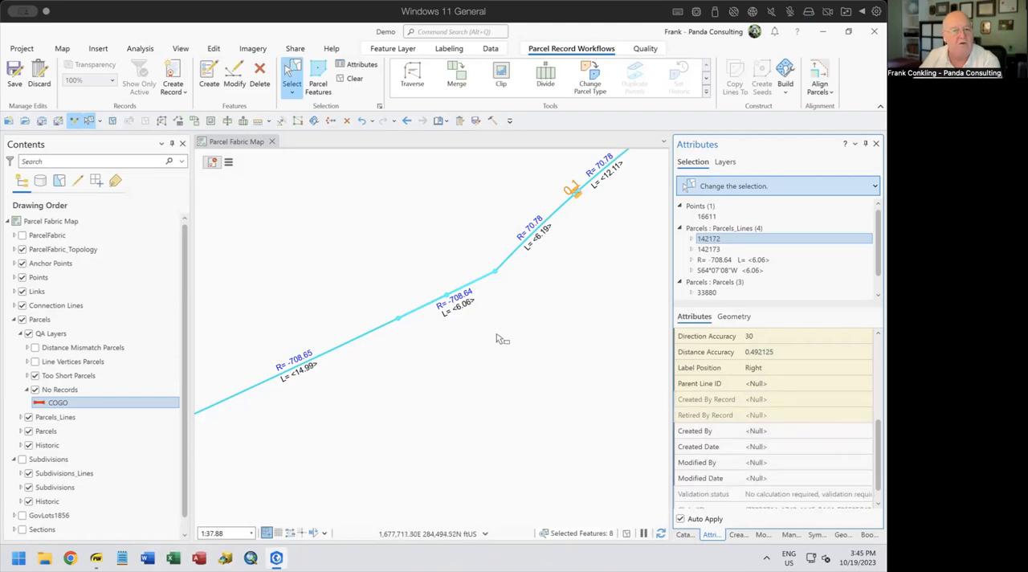
{"action": "left_click", "coordinate": [702, 251]}
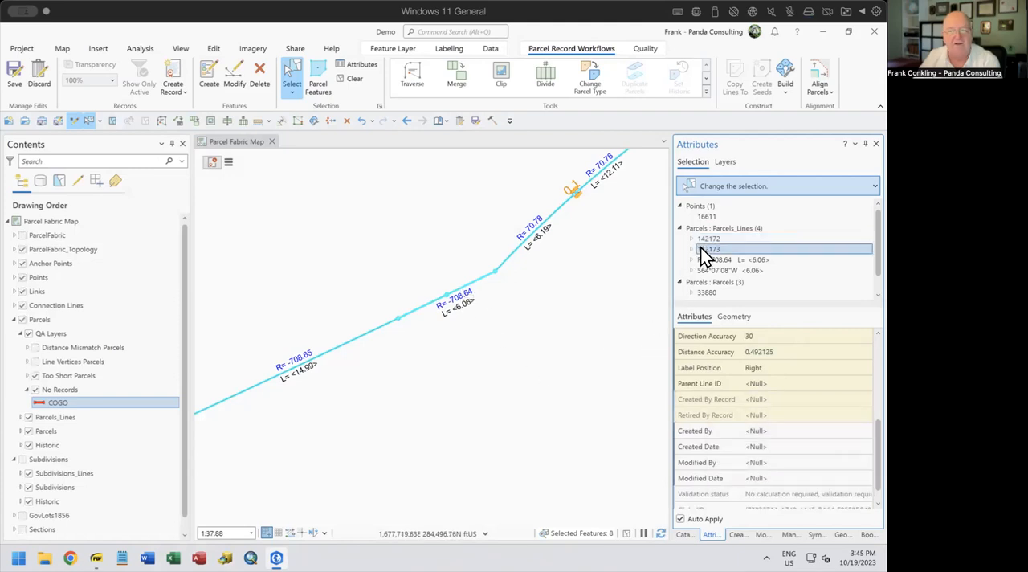
Select the adjoining parcel below the boundary line and activate its record
{"action": "left_click", "coordinate": [494, 378]}
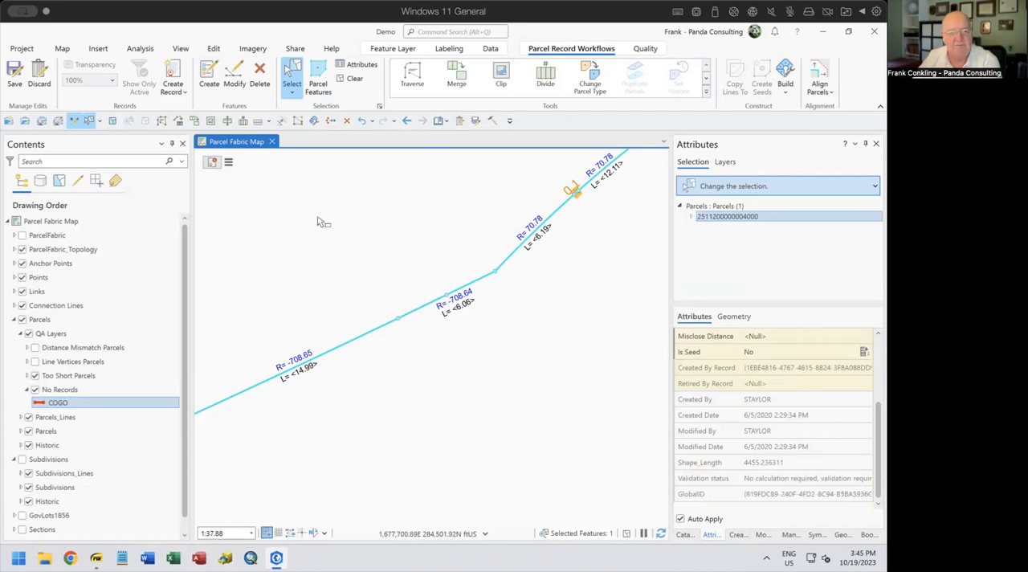
{"action": "left_click", "coordinate": [215, 163]}
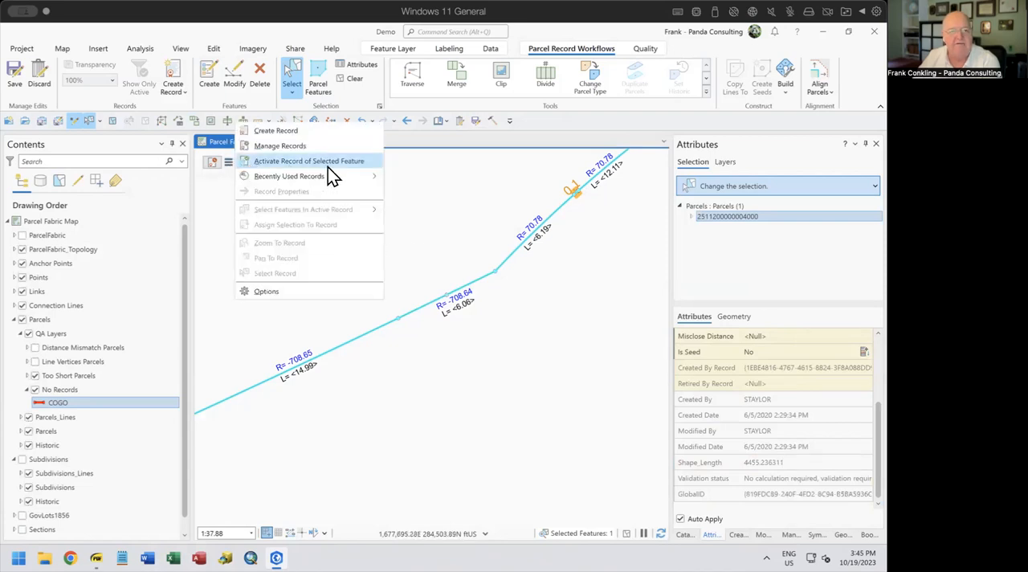
{"action": "left_click", "coordinate": [328, 167]}
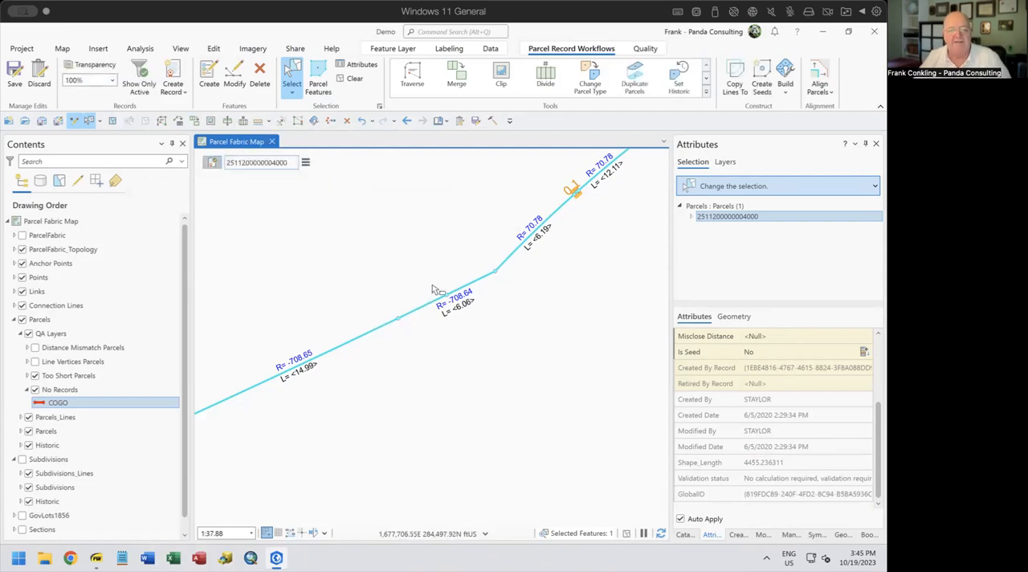
Reselect the features at the short segments and narrow the selection to the point and parcel lines 142172 and 142173
{"action": "left_click", "coordinate": [498, 272]}
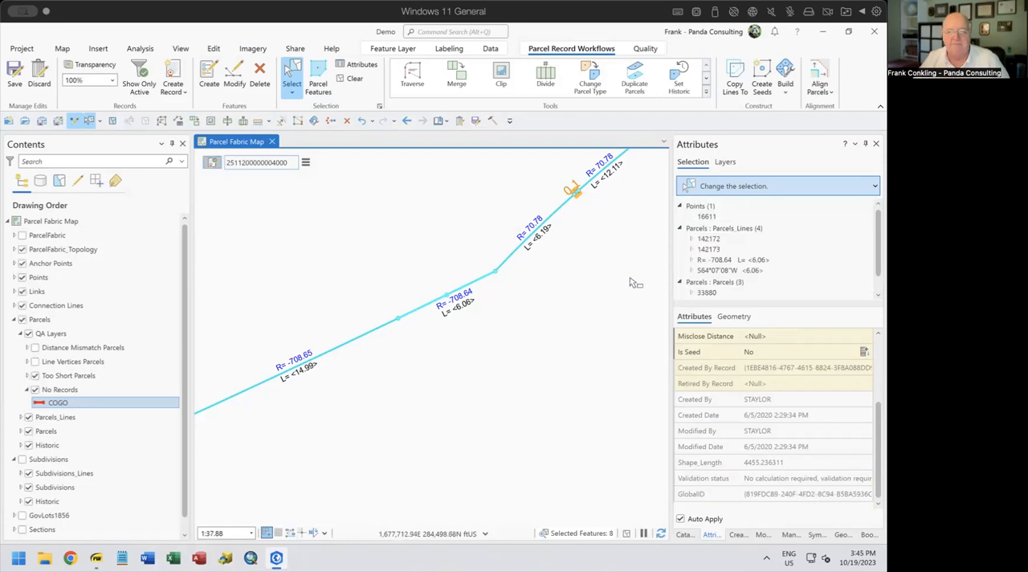
{"action": "right_click", "coordinate": [719, 261]}
{"action": "left_click", "coordinate": [717, 256]}
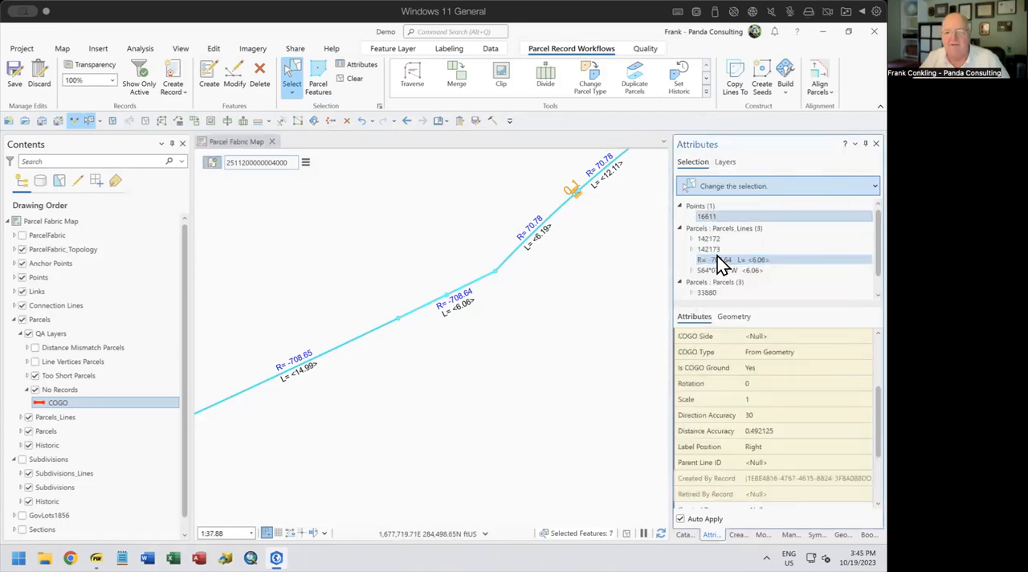
{"action": "right_click", "coordinate": [715, 264]}
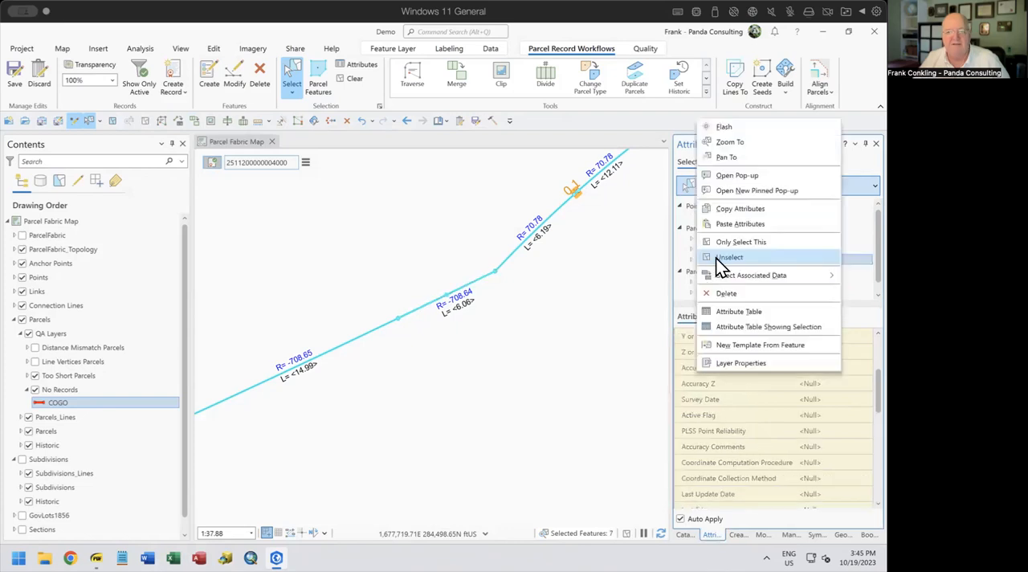
{"action": "left_click", "coordinate": [719, 258]}
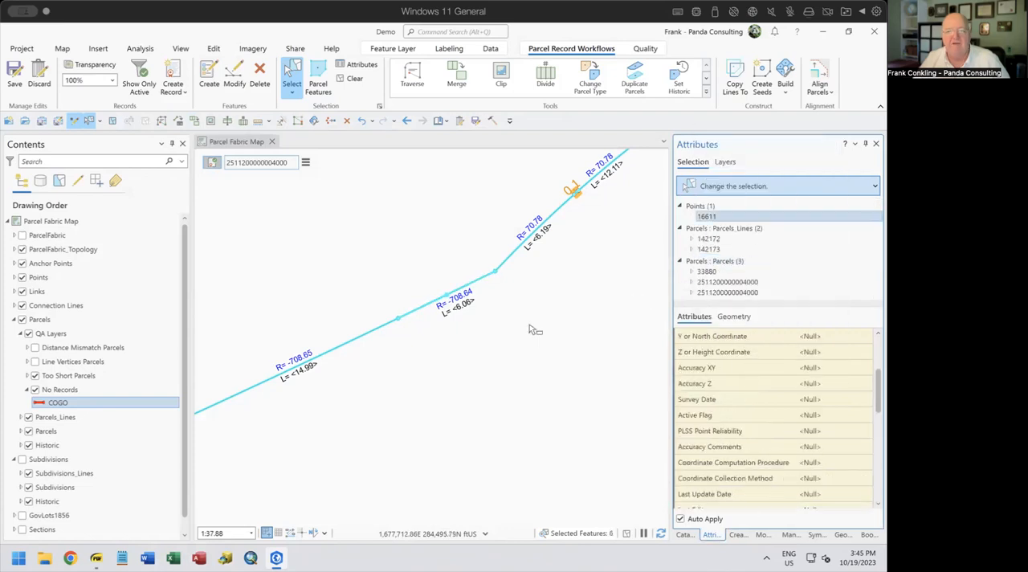
{"action": "right_click", "coordinate": [725, 262]}
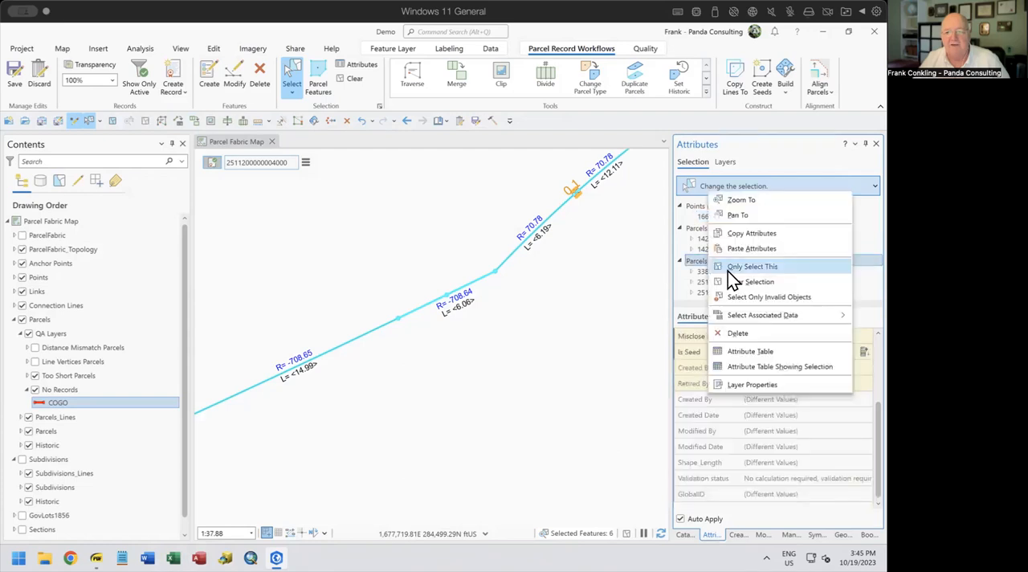
{"action": "left_click", "coordinate": [730, 282]}
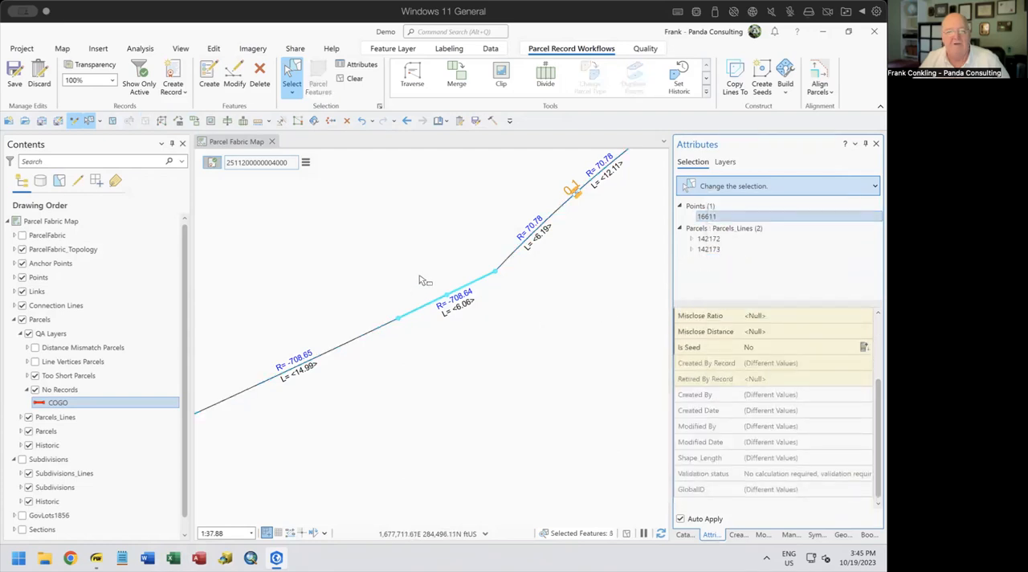
Assign the selected point and parcel lines to the active record, and clear the selection
{"action": "left_click", "coordinate": [306, 162]}
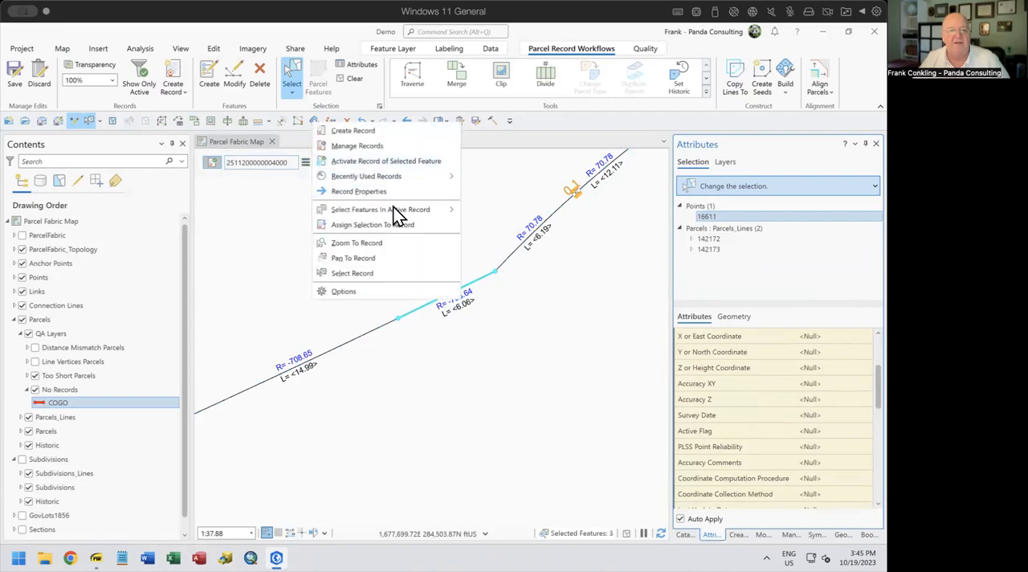
{"action": "left_click", "coordinate": [399, 225]}
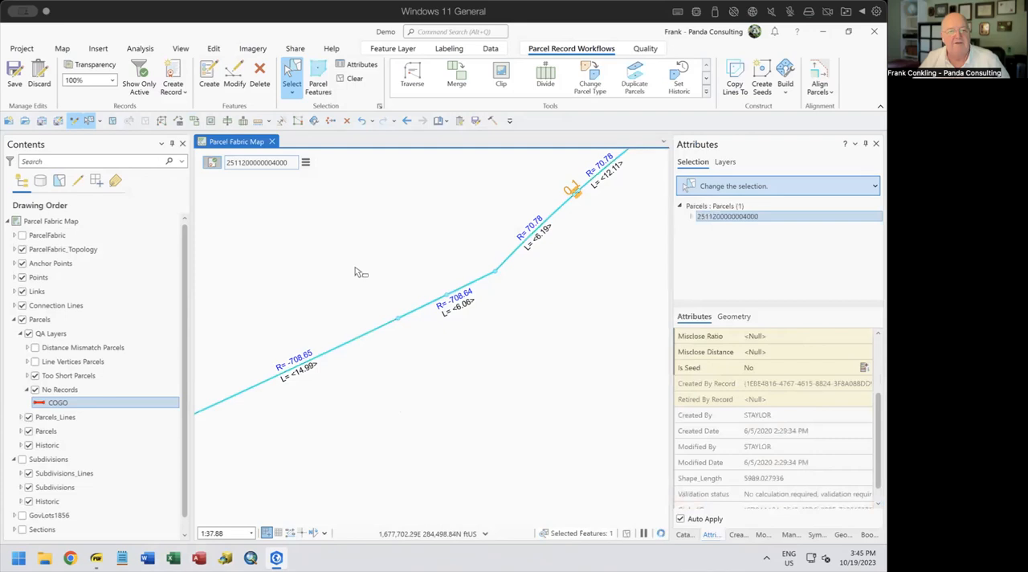
{"action": "left_click", "coordinate": [349, 78]}
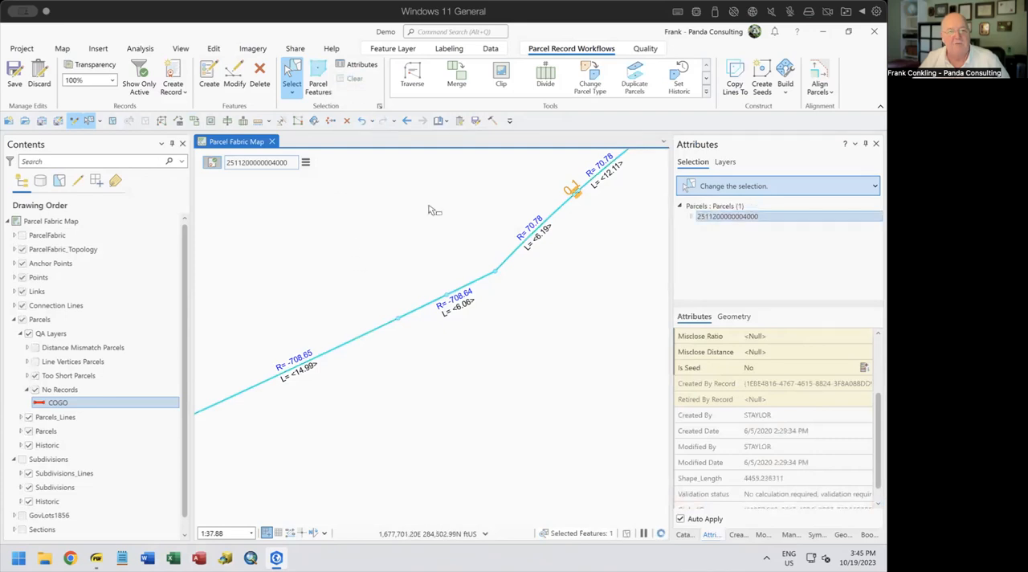
Select the features at the short segments and check the Created By Record field of parcel line 142172
{"action": "left_click", "coordinate": [443, 317]}
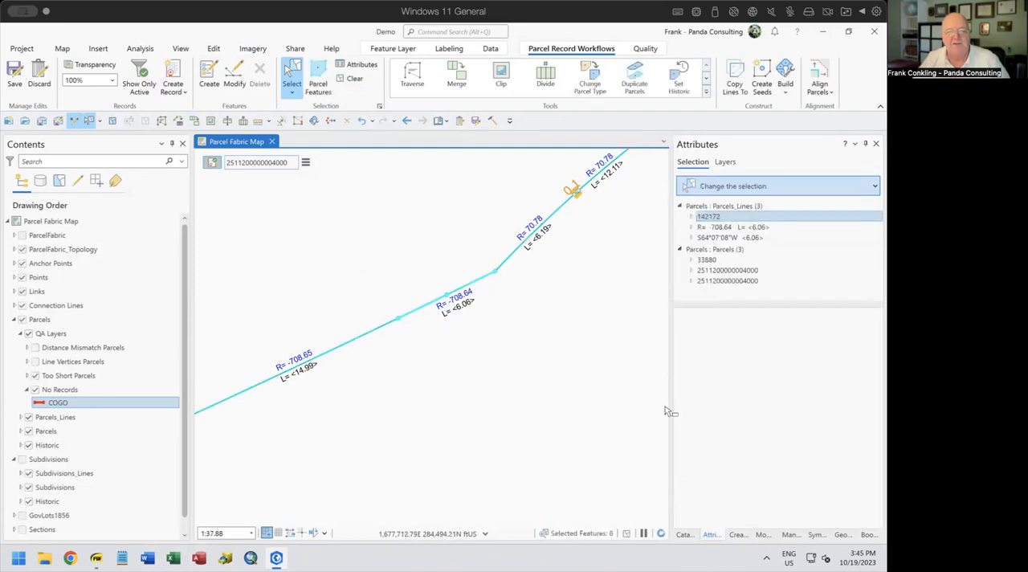
{"action": "left_click", "coordinate": [725, 218]}
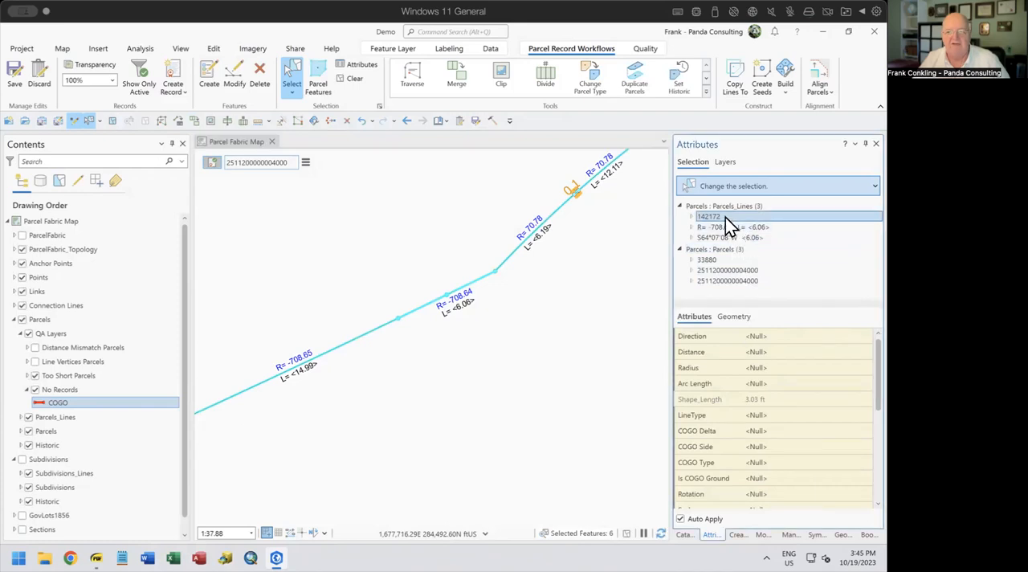
{"action": "scroll", "coordinate": [810, 387], "scroll_direction": "down", "scroll_amount": 3}
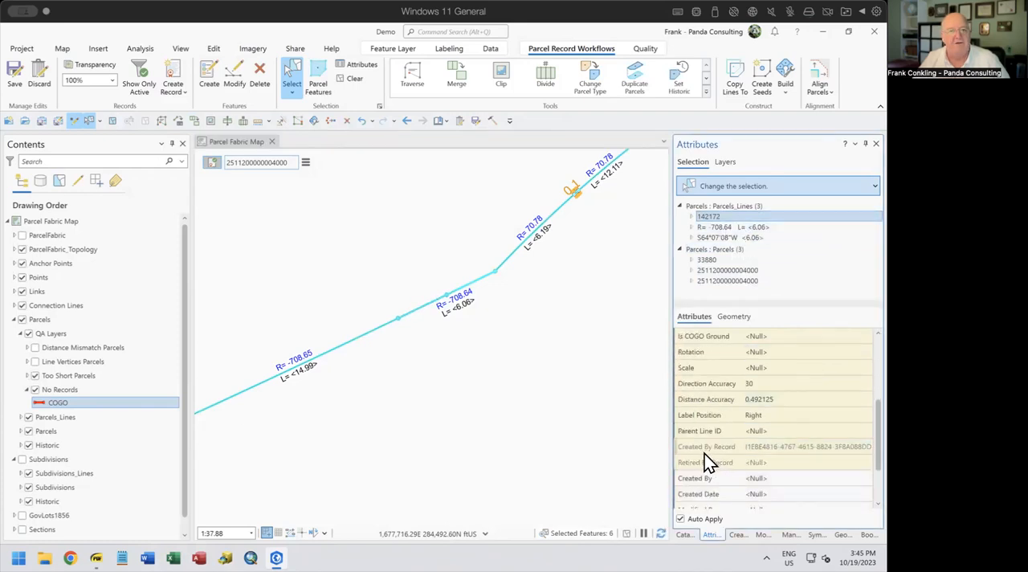
{"action": "mouse_move", "coordinate": [705, 454]}
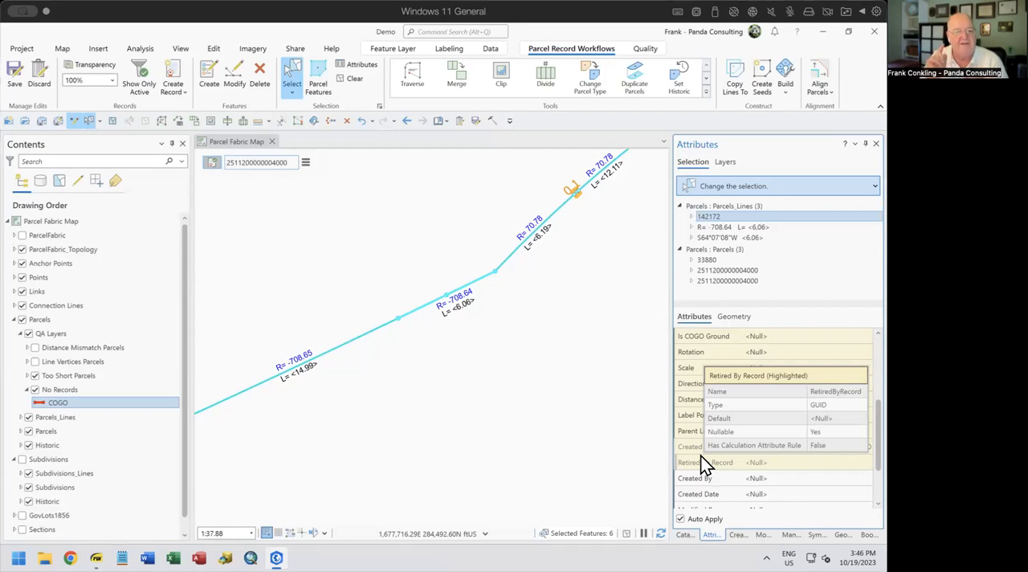
Undo the last four actions, including the record assignment, parcel fabric build and feature deletion, and reselect the features at the short segments
{"action": "left_click", "coordinate": [373, 121]}
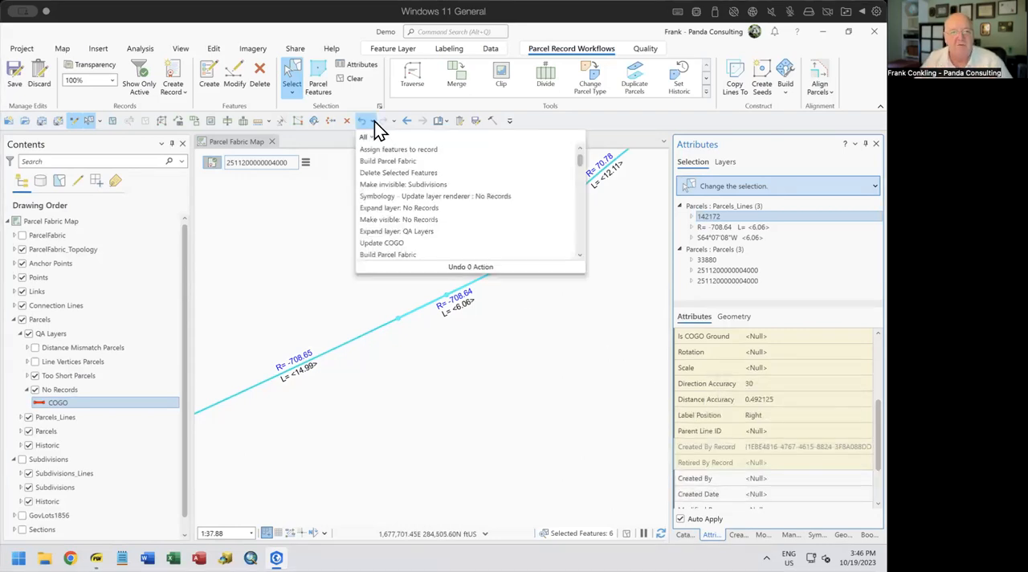
{"action": "left_click", "coordinate": [395, 187]}
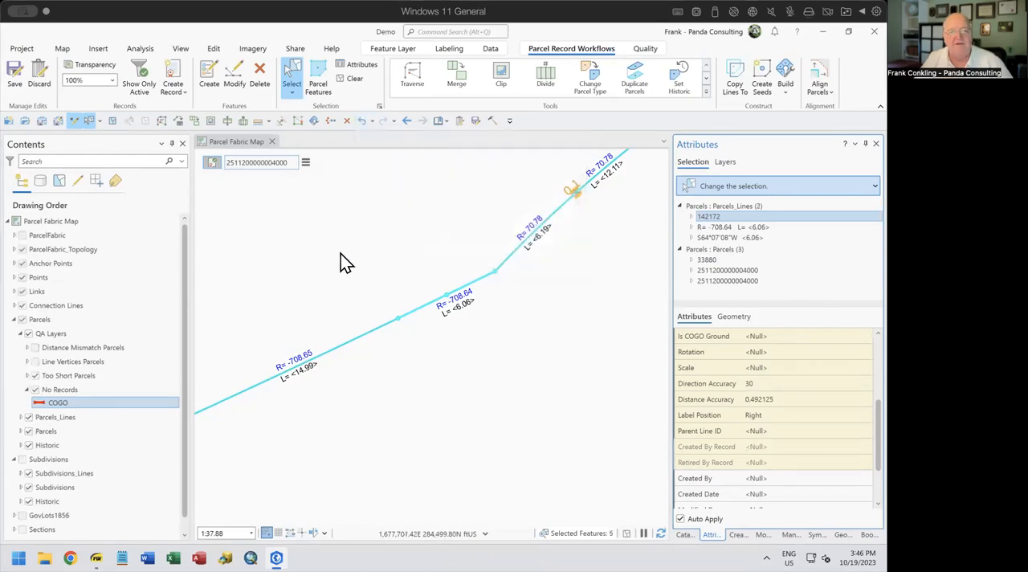
{"action": "left_click", "coordinate": [402, 390]}
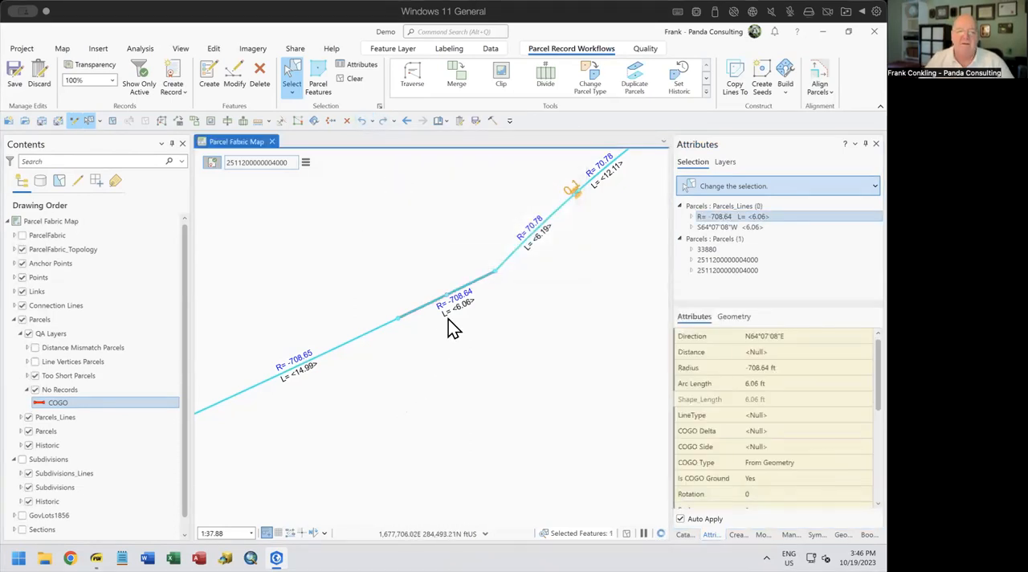
{"action": "left_click_drag", "start_coordinate": [434, 284], "coordinate": [458, 310]}
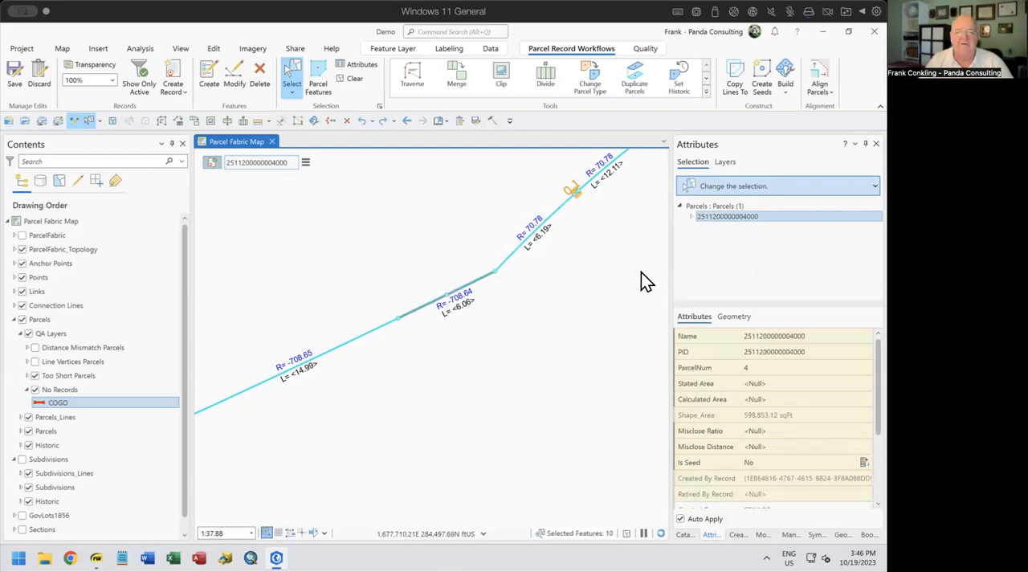
{"action": "left_click", "coordinate": [733, 249]}
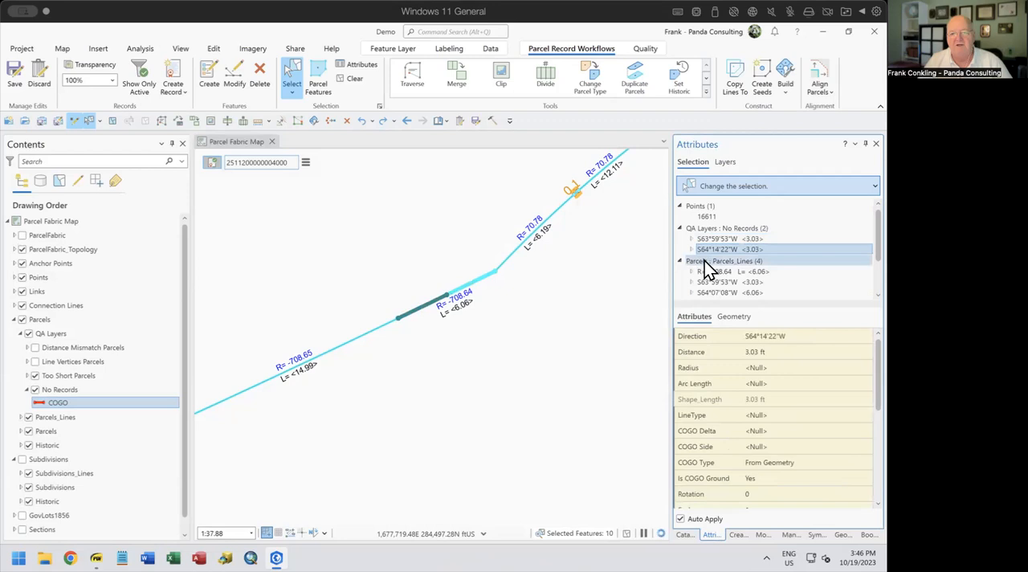
Reselect the features at the short segments and keep only the No Records lines selected
{"action": "left_click", "coordinate": [426, 280]}
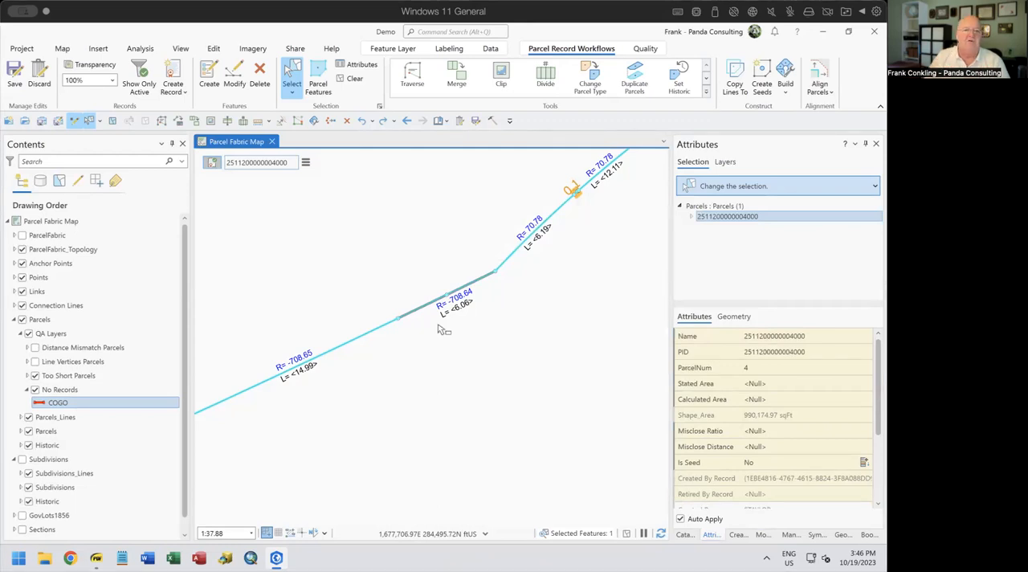
{"action": "left_click_drag", "start_coordinate": [430, 276], "coordinate": [465, 321]}
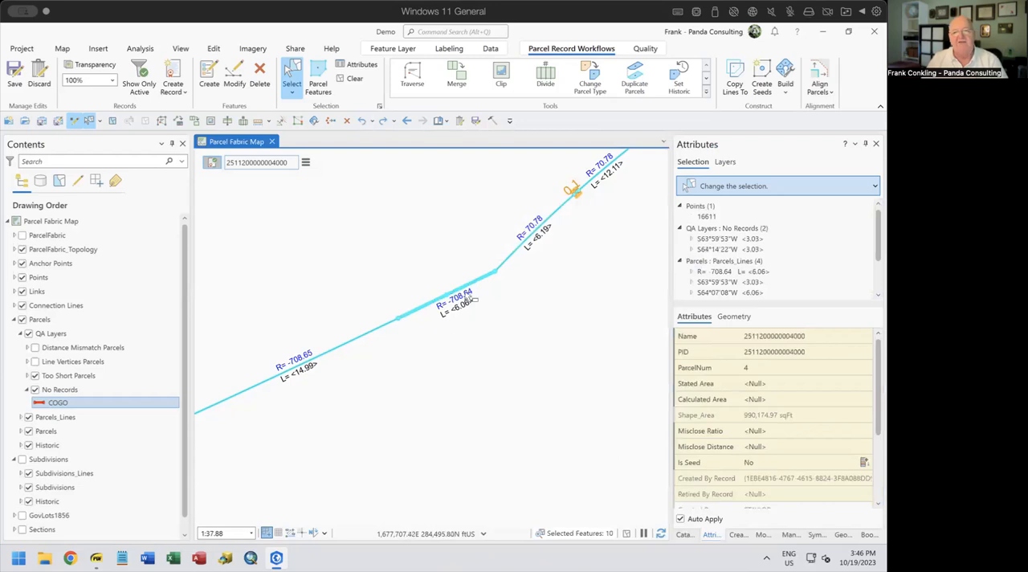
{"action": "right_click", "coordinate": [723, 228]}
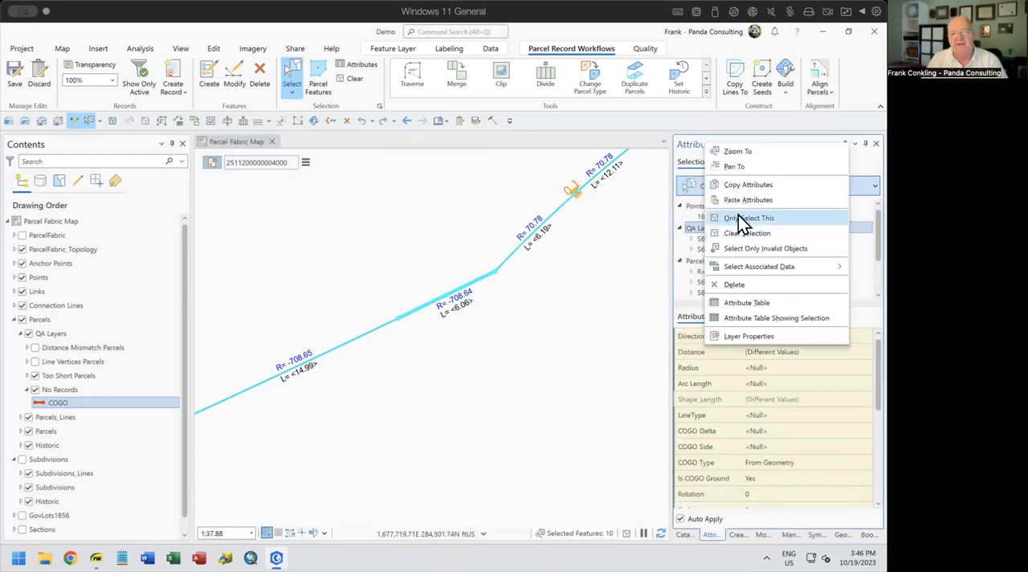
{"action": "left_click", "coordinate": [738, 217]}
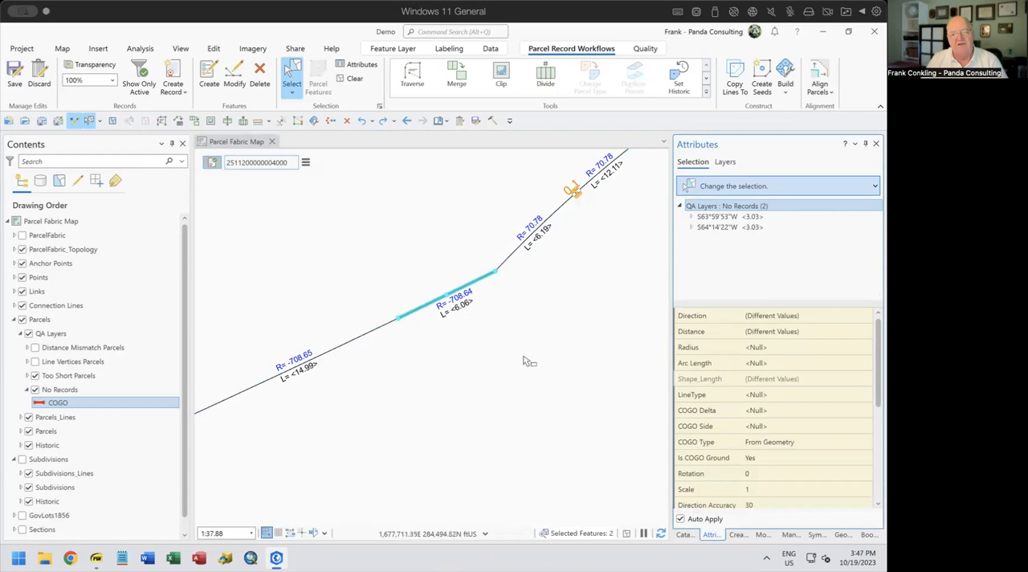
Find and open the Near geoprocessing tool, and deactivate the active record
{"action": "left_click", "coordinate": [843, 534]}
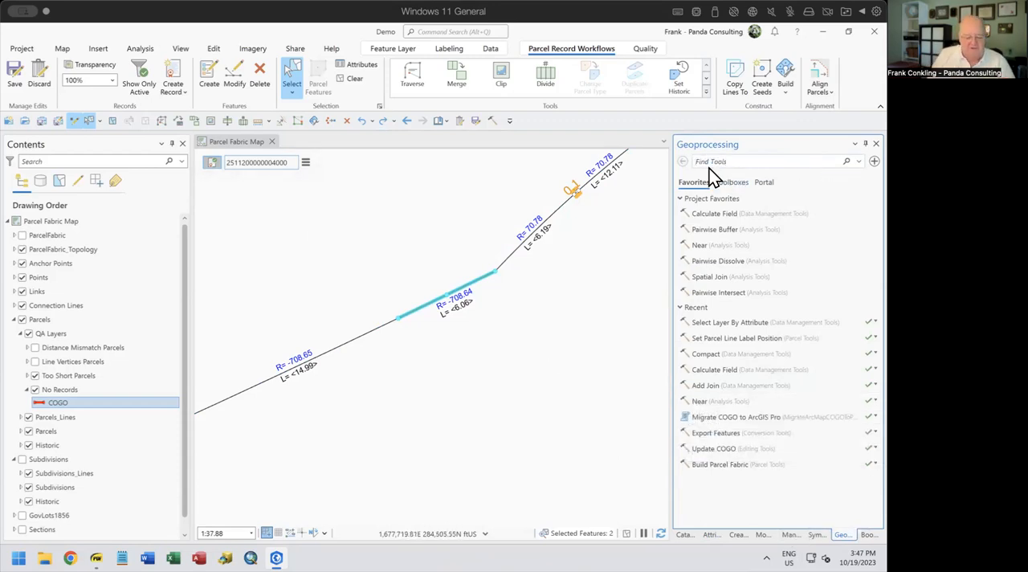
{"action": "type", "text": "near"}
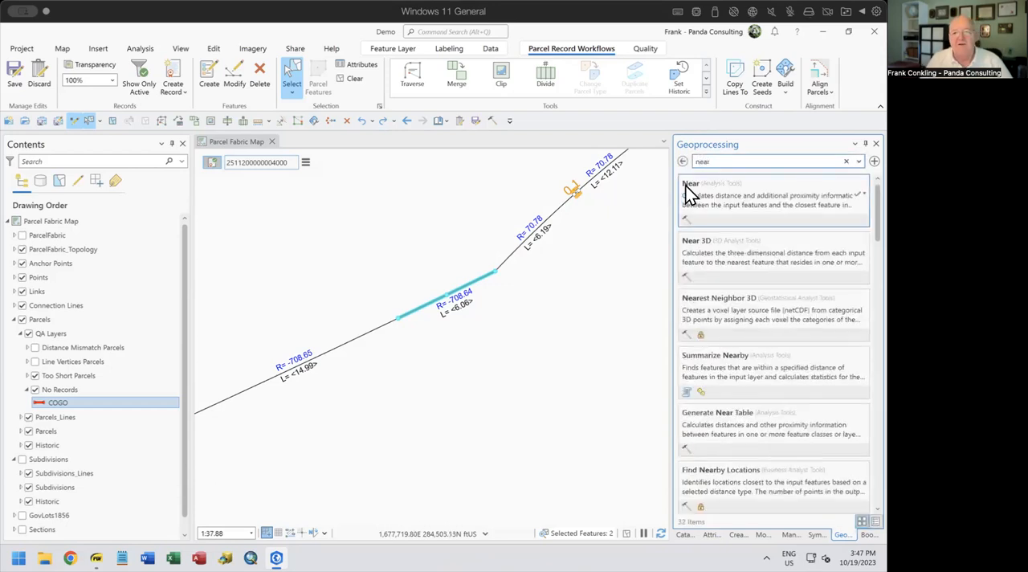
{"action": "left_click", "coordinate": [697, 182]}
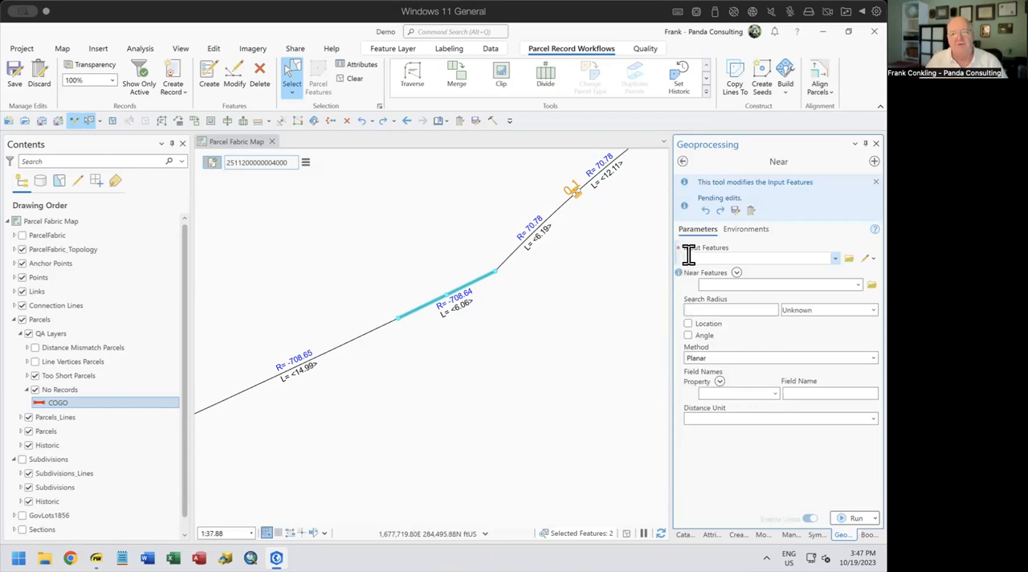
{"action": "left_click", "coordinate": [208, 163]}
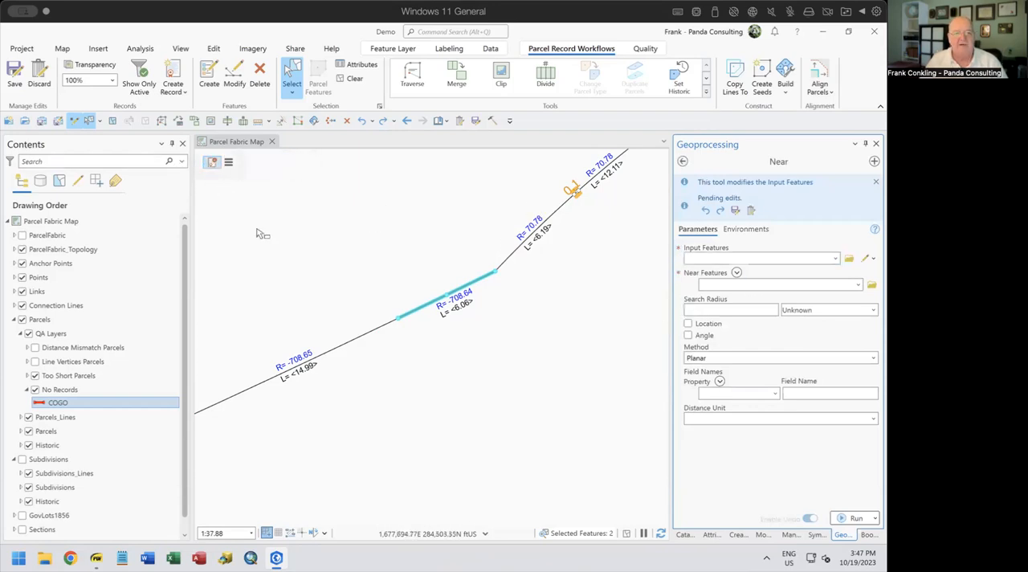
Set Parcels\Parcels_Lines as the input features of the Near tool
{"action": "left_click", "coordinate": [834, 258]}
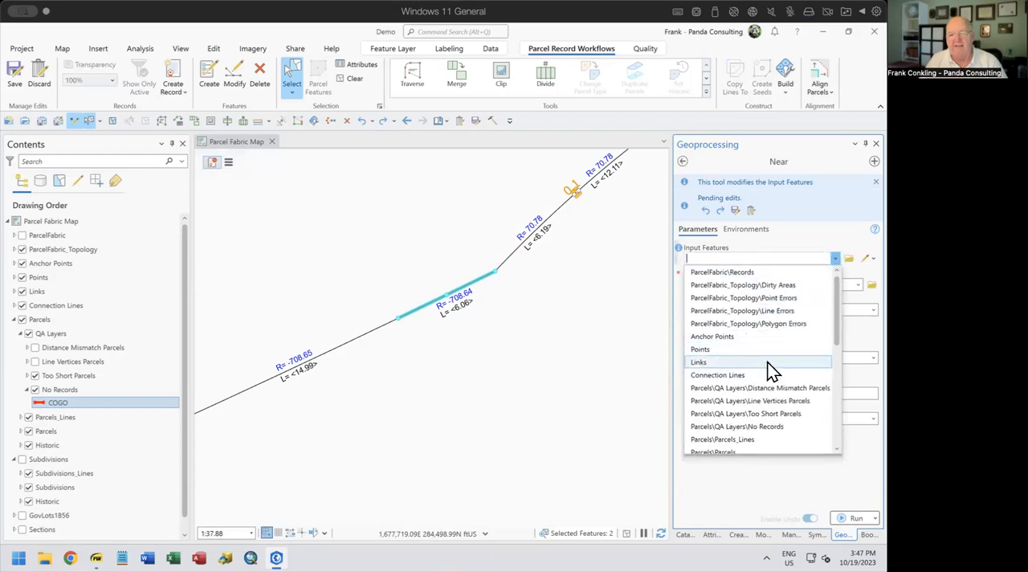
{"action": "left_click", "coordinate": [832, 255]}
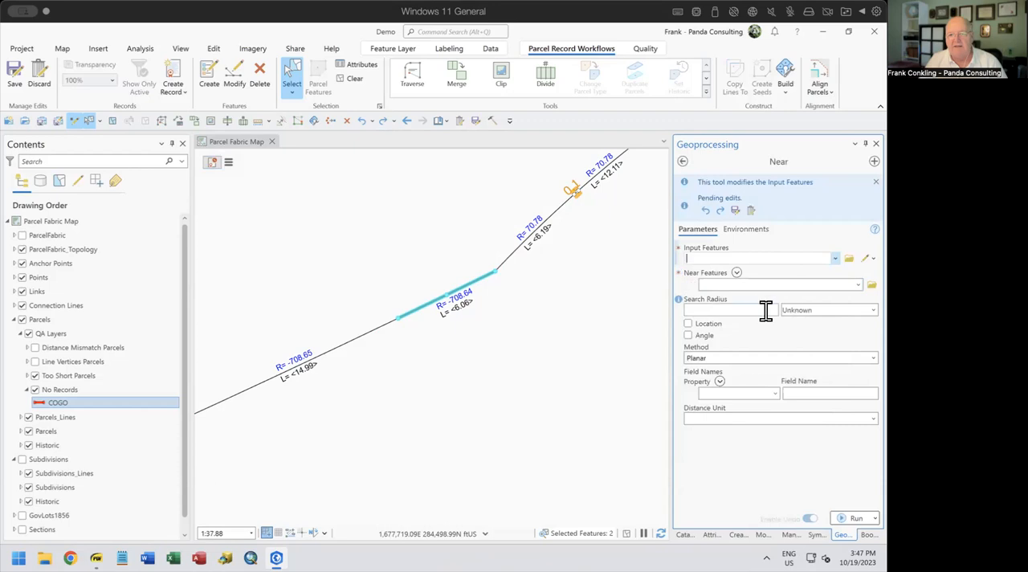
{"action": "left_click", "coordinate": [835, 257]}
{"action": "scroll", "coordinate": [784, 323], "scroll_direction": "down", "scroll_amount": 2}
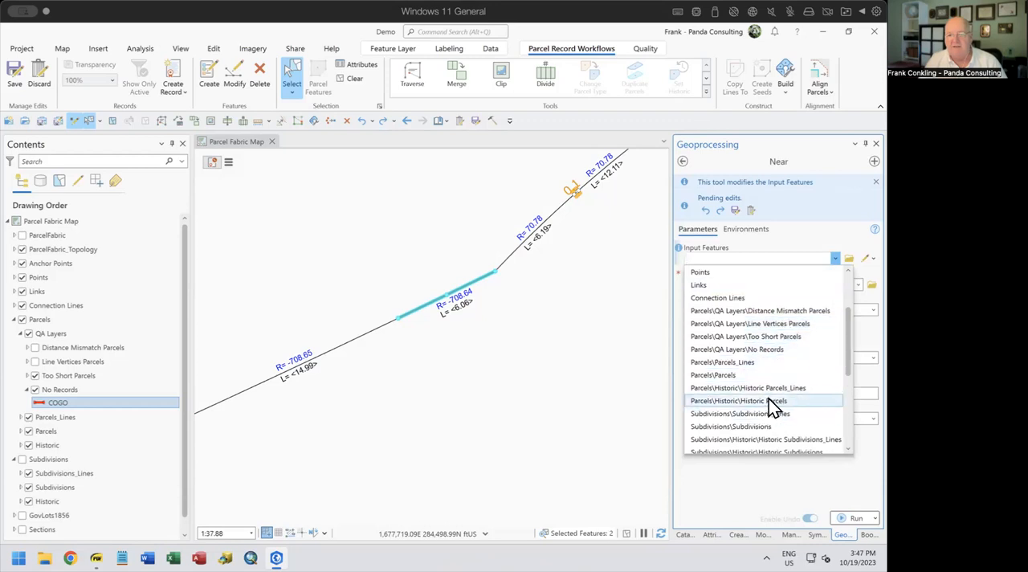
{"action": "scroll", "coordinate": [769, 403], "scroll_direction": "down", "scroll_amount": 1}
{"action": "left_click", "coordinate": [747, 325]}
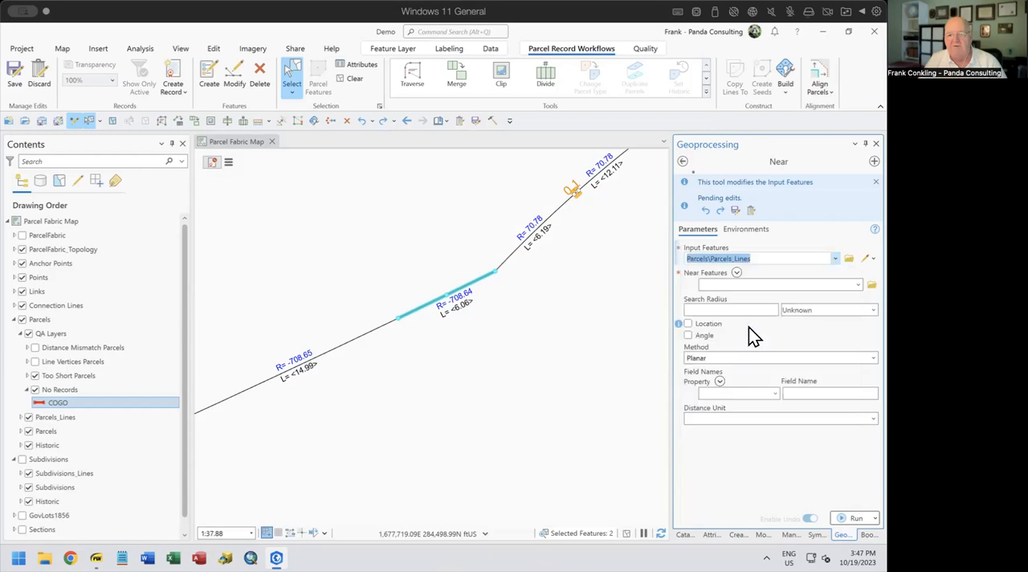
Set Parcels\Parcels as the near features and enter a search radius of 1 US Survey Foot
{"action": "left_click", "coordinate": [857, 284]}
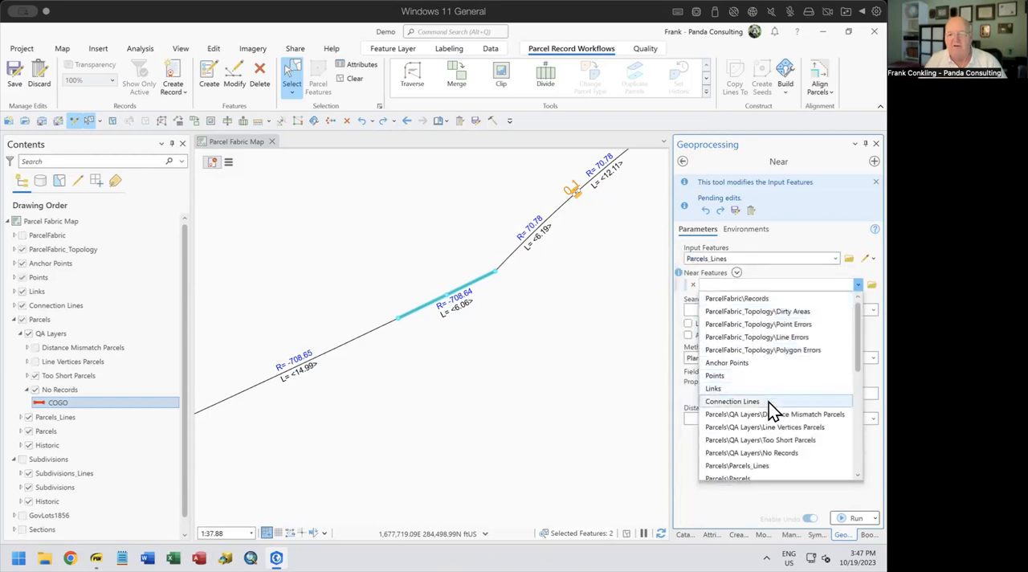
{"action": "scroll", "coordinate": [769, 413], "scroll_direction": "down", "scroll_amount": 2}
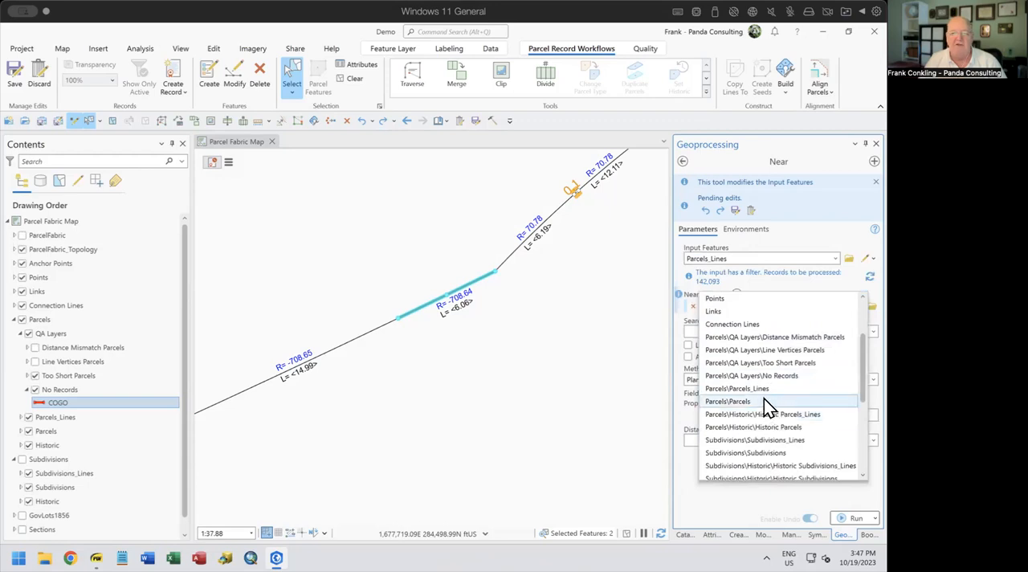
{"action": "left_click", "coordinate": [764, 400]}
{"action": "left_click", "coordinate": [765, 348]}
{"action": "type", "text": "1"}
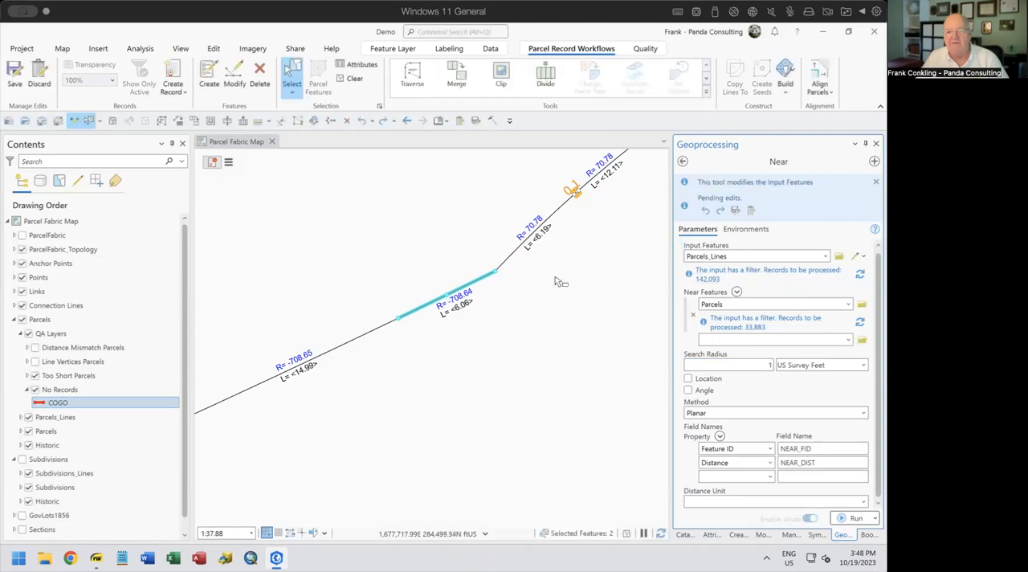
Select the features at the short segments and narrow the selection to the Parcels_Lines features
{"action": "left_click_drag", "start_coordinate": [419, 284], "coordinate": [467, 315]}
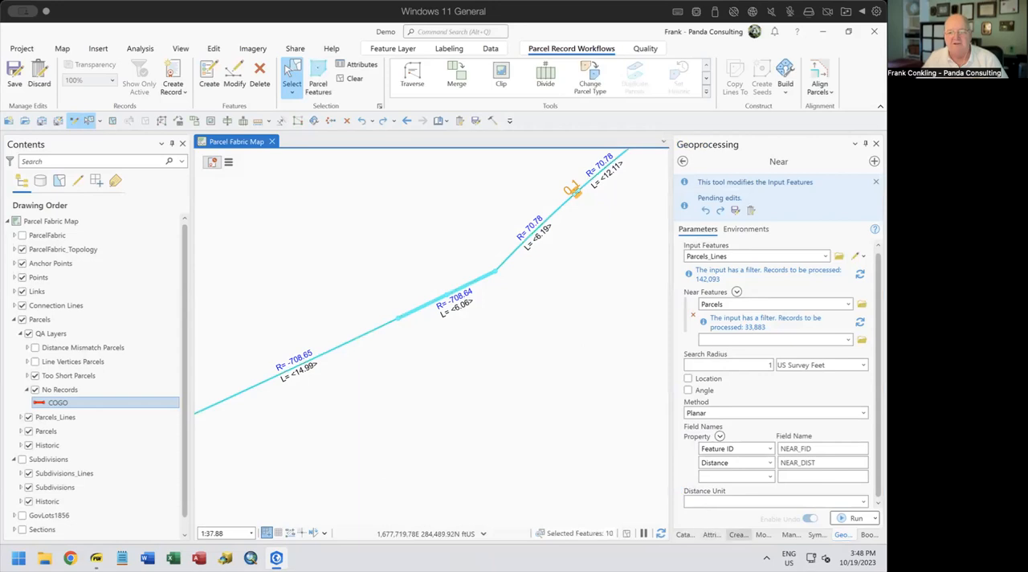
{"action": "left_click", "coordinate": [711, 534]}
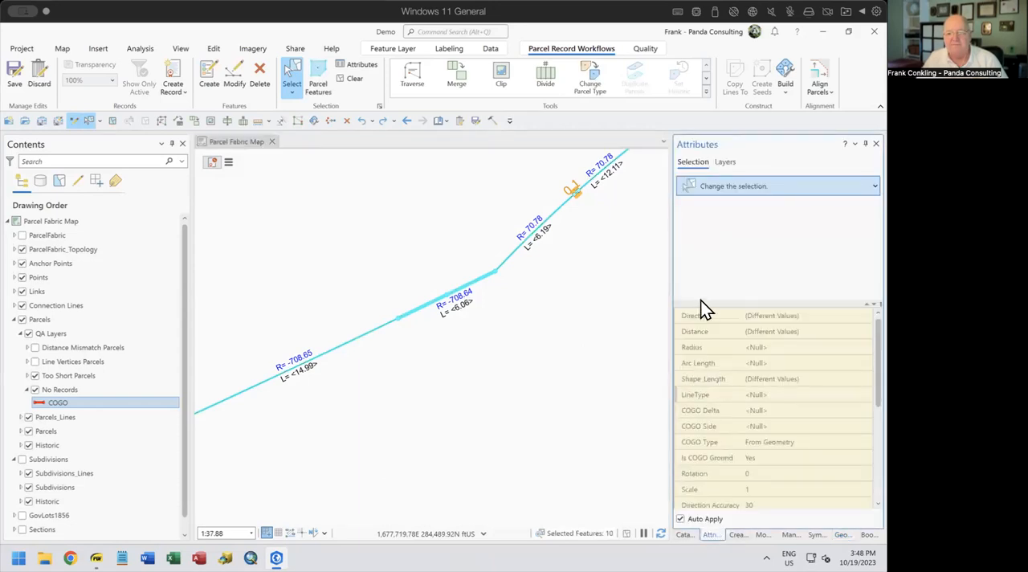
{"action": "right_click", "coordinate": [726, 259]}
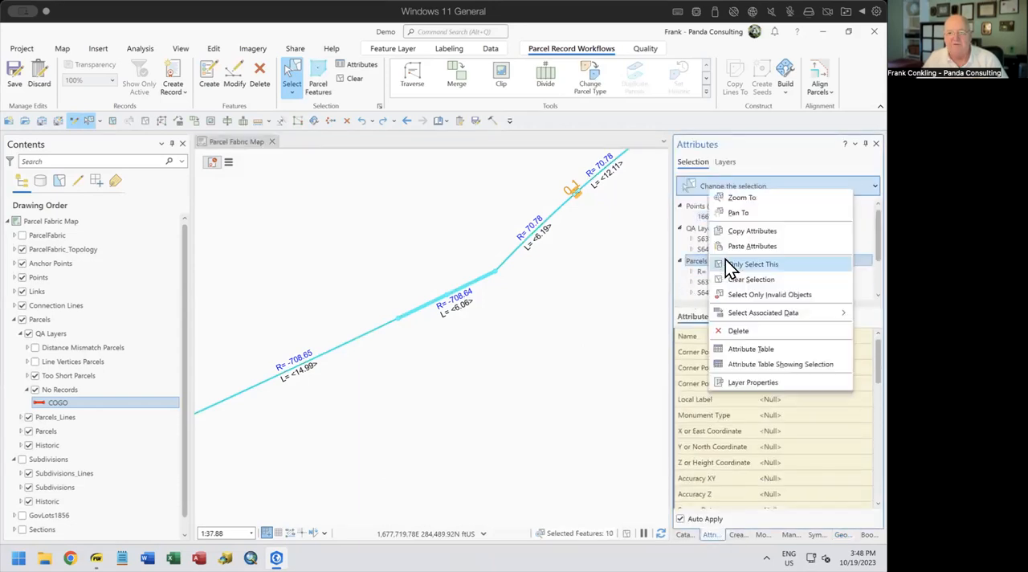
{"action": "left_click", "coordinate": [759, 264]}
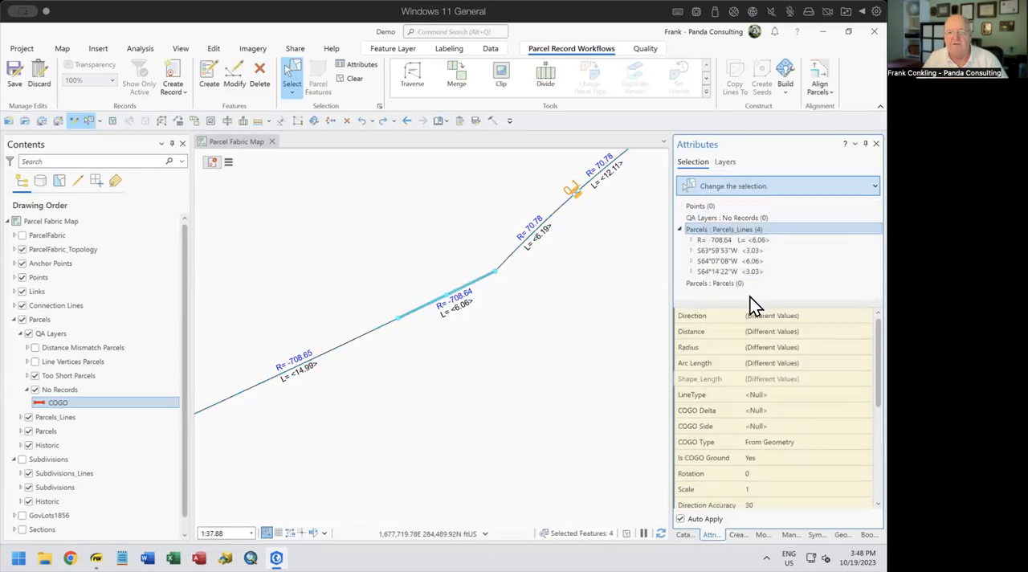
Try to run Near on the selected parcel lines, and view the run's details
{"action": "left_click", "coordinate": [842, 534]}
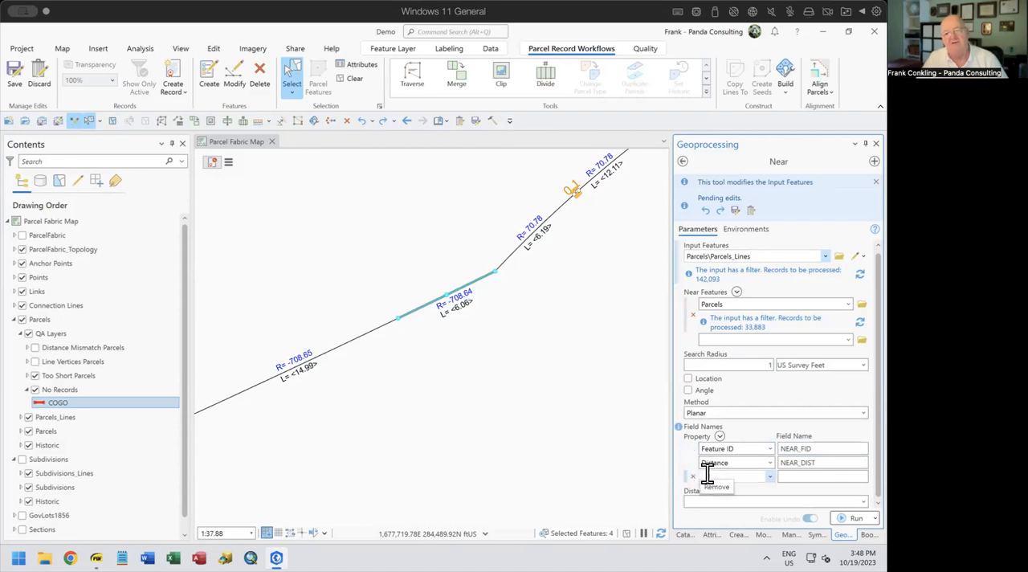
{"action": "left_click", "coordinate": [854, 519]}
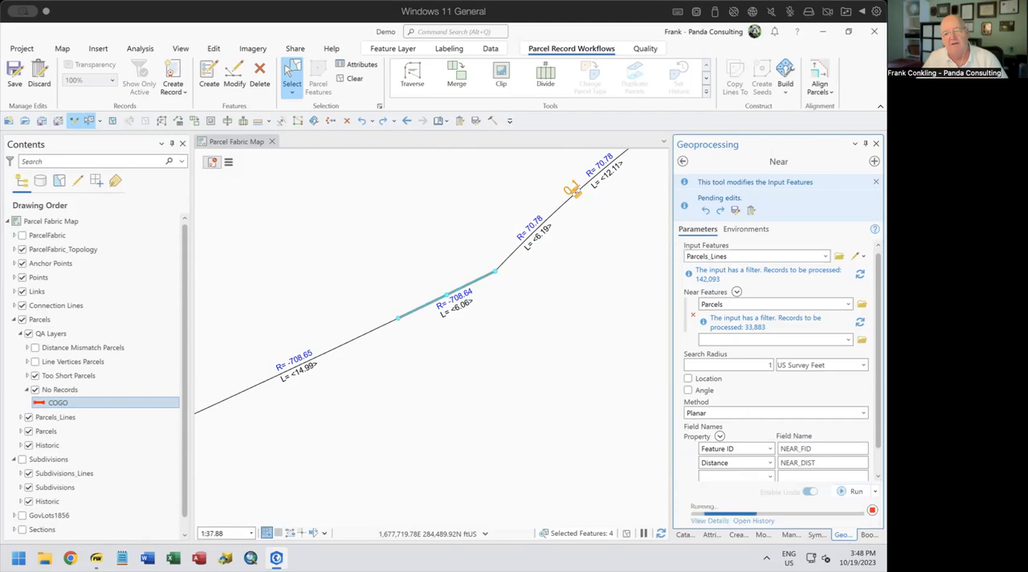
{"action": "mouse_move", "coordinate": [735, 520]}
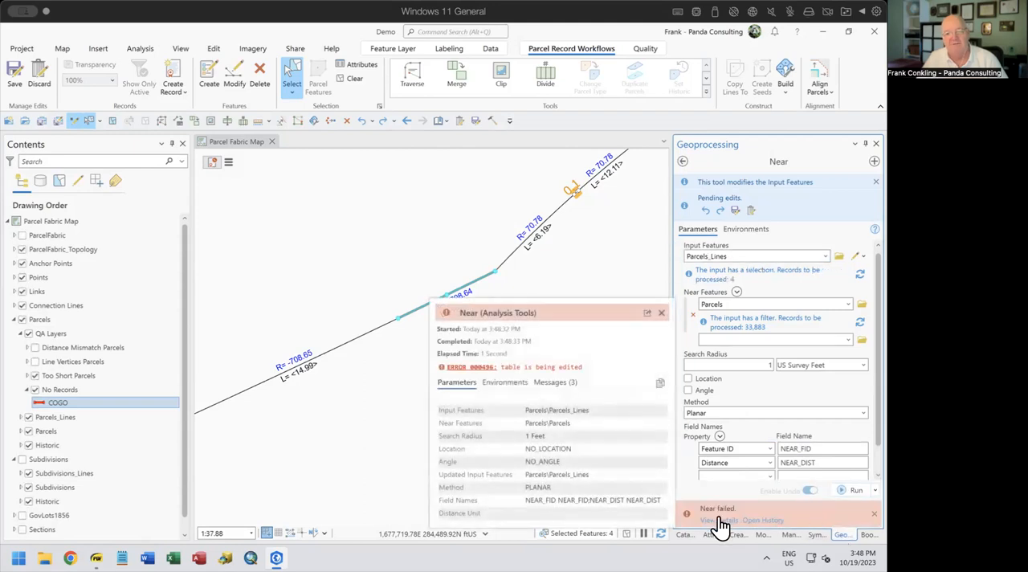
{"action": "left_click", "coordinate": [662, 313]}
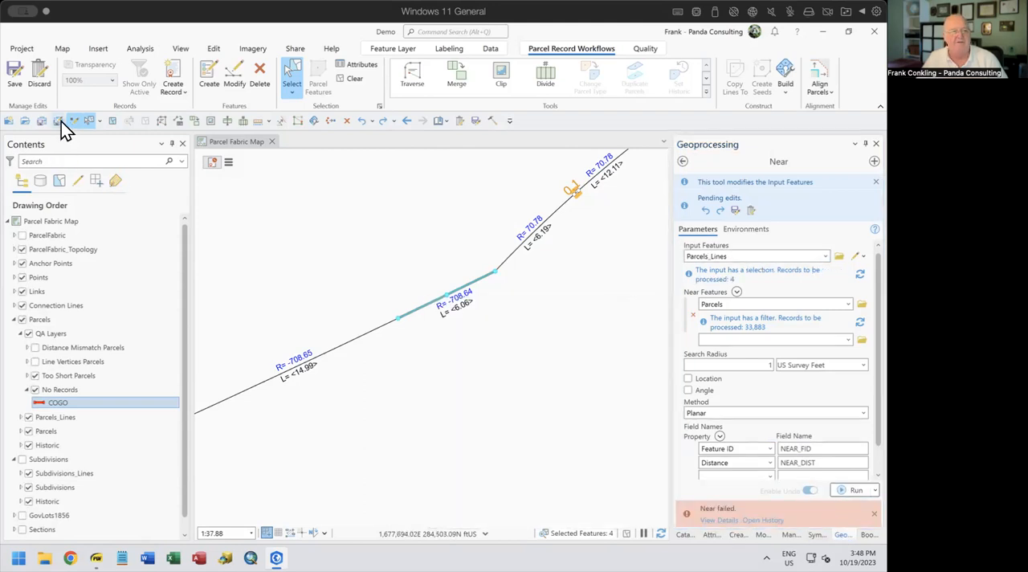
End the edit session and rerun the Near tool on the selected Parcels_Lines features
{"action": "left_click", "coordinate": [73, 120]}
{"action": "left_click", "coordinate": [518, 324]}
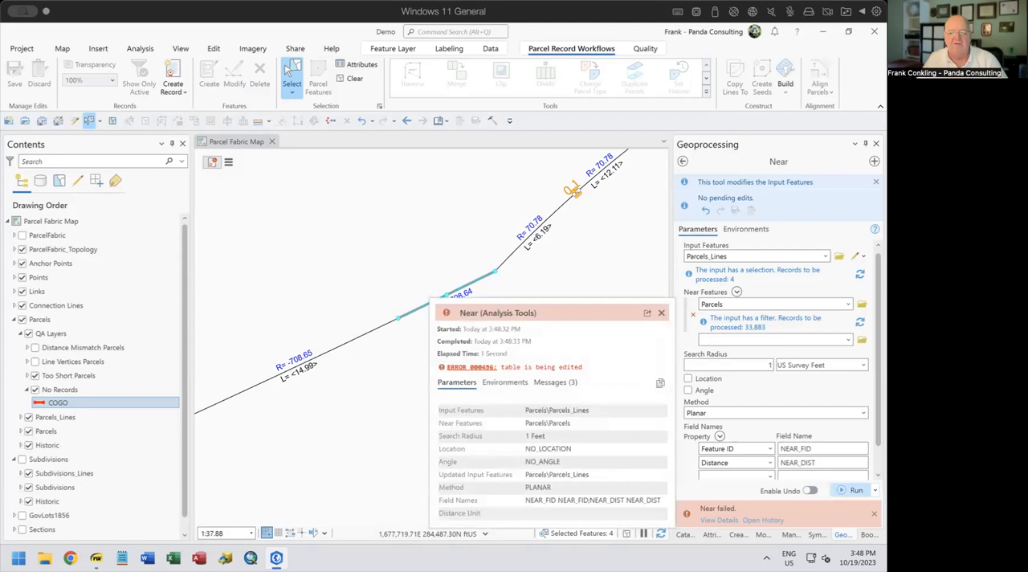
{"action": "left_click", "coordinate": [875, 513]}
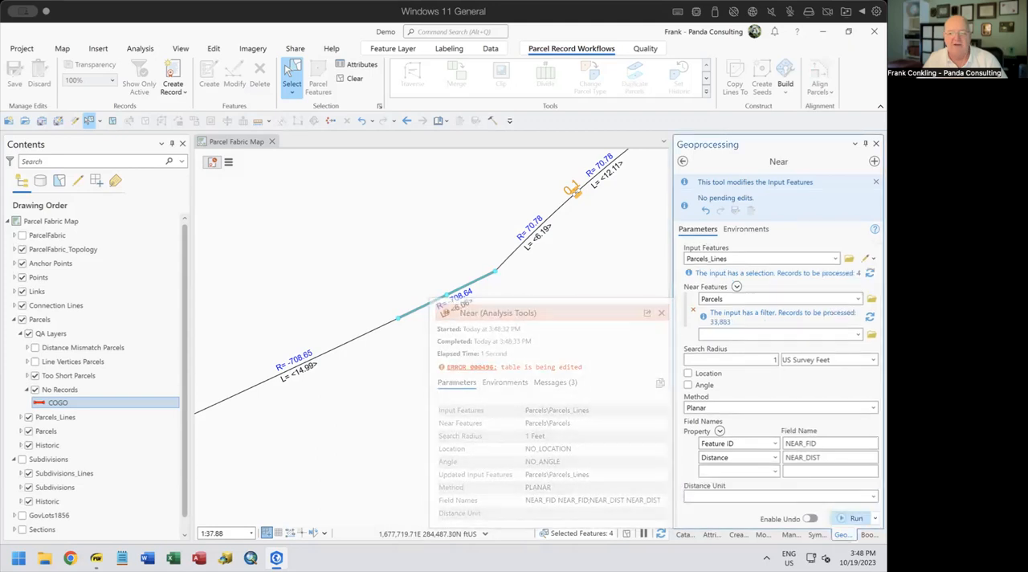
{"action": "left_click", "coordinate": [853, 518]}
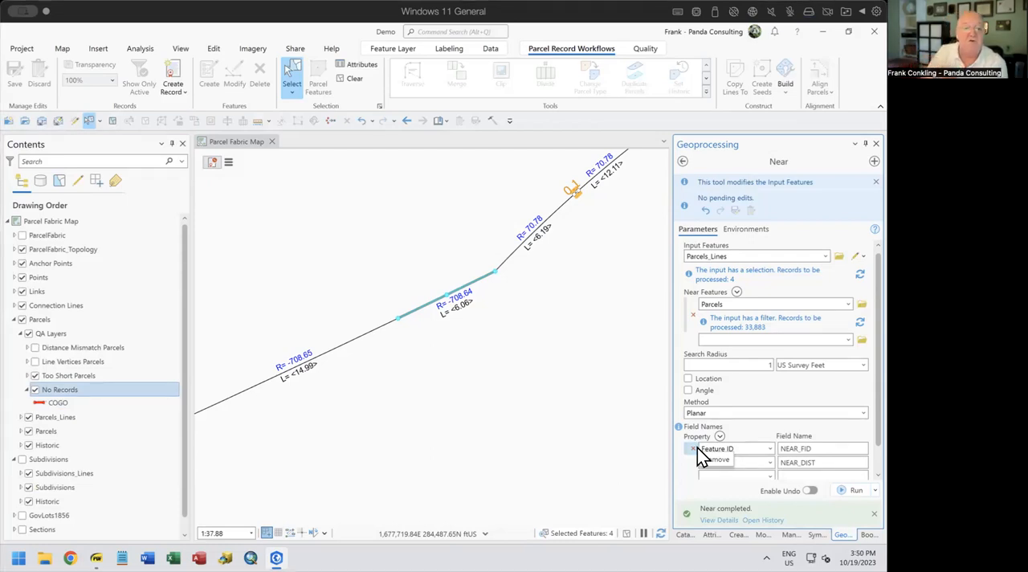
Examine the NEAR_FID and NEAR_DIST fields in the Parcels_Lines fields view, and close the view
{"action": "right_click", "coordinate": [58, 418]}
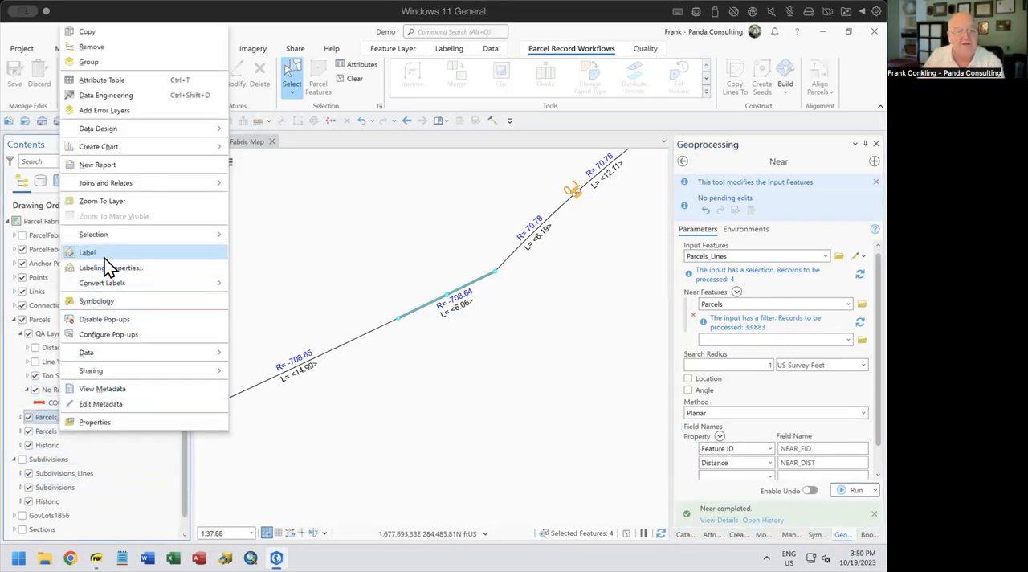
{"action": "mouse_move", "coordinate": [115, 129]}
{"action": "left_click", "coordinate": [255, 145]}
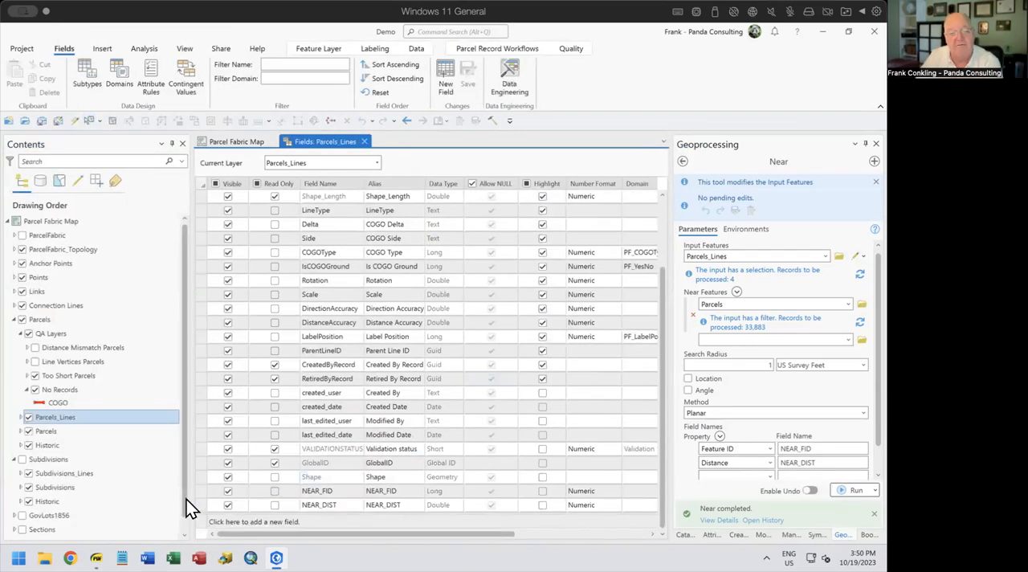
{"action": "left_click", "coordinate": [197, 493]}
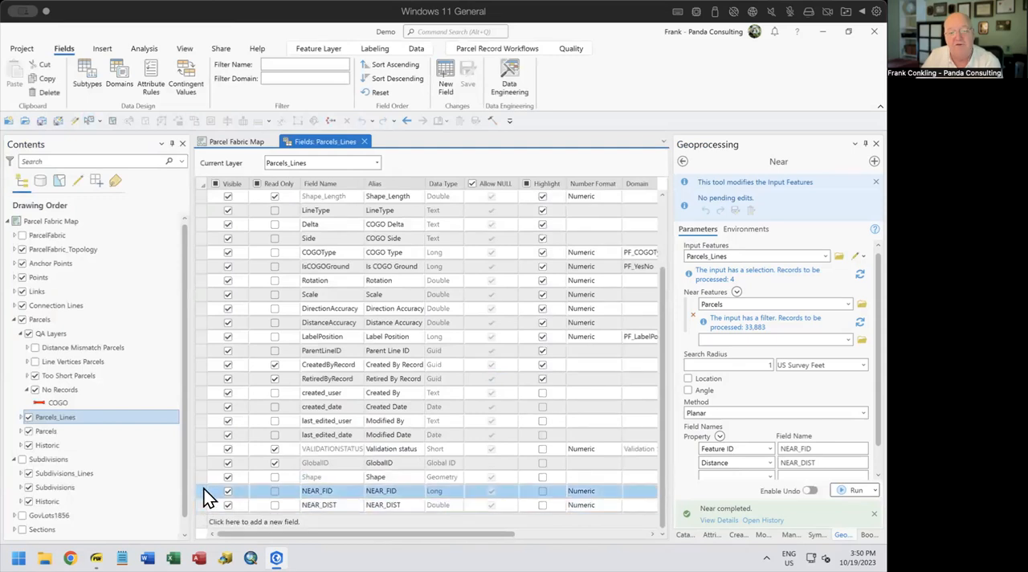
{"action": "left_click", "coordinate": [202, 499]}
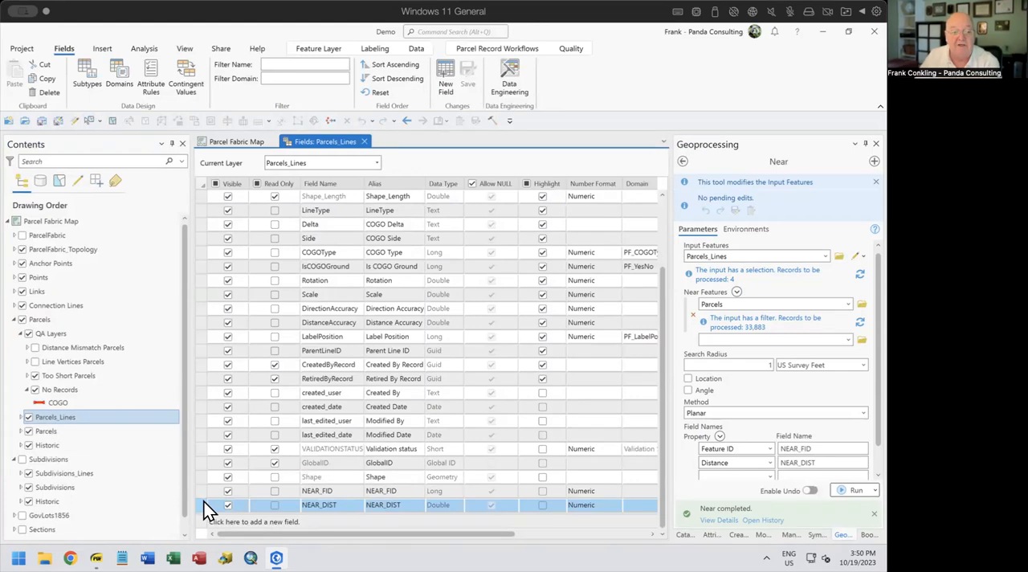
{"action": "left_click", "coordinate": [363, 142]}
Check the NEAR_FID and NEAR_DIST values of the selected lines in the Parcels_Lines attribute table
{"action": "right_click", "coordinate": [67, 418]}
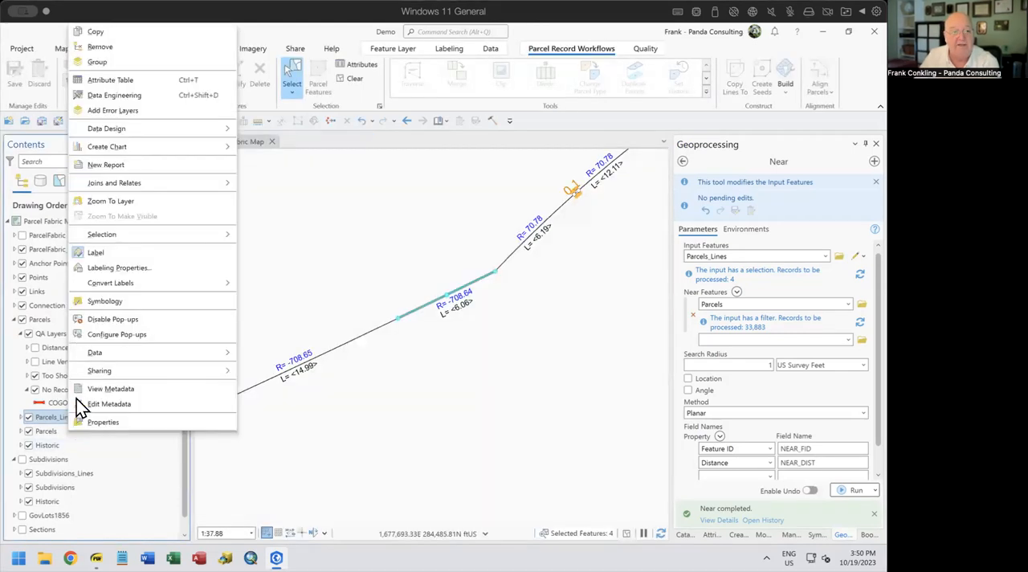
{"action": "left_click", "coordinate": [117, 78]}
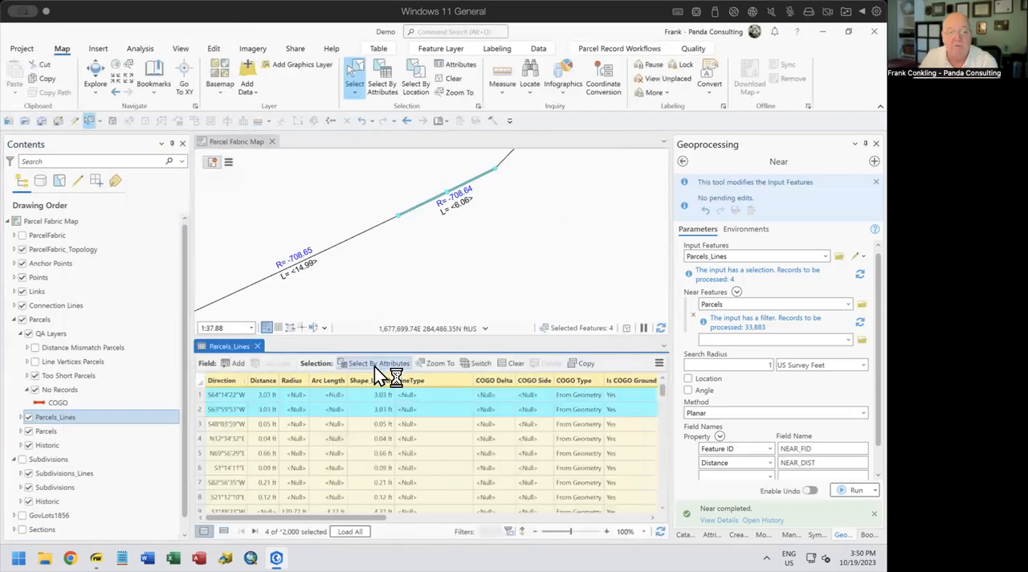
{"action": "left_click_drag", "start_coordinate": [319, 516], "coordinate": [624, 517]}
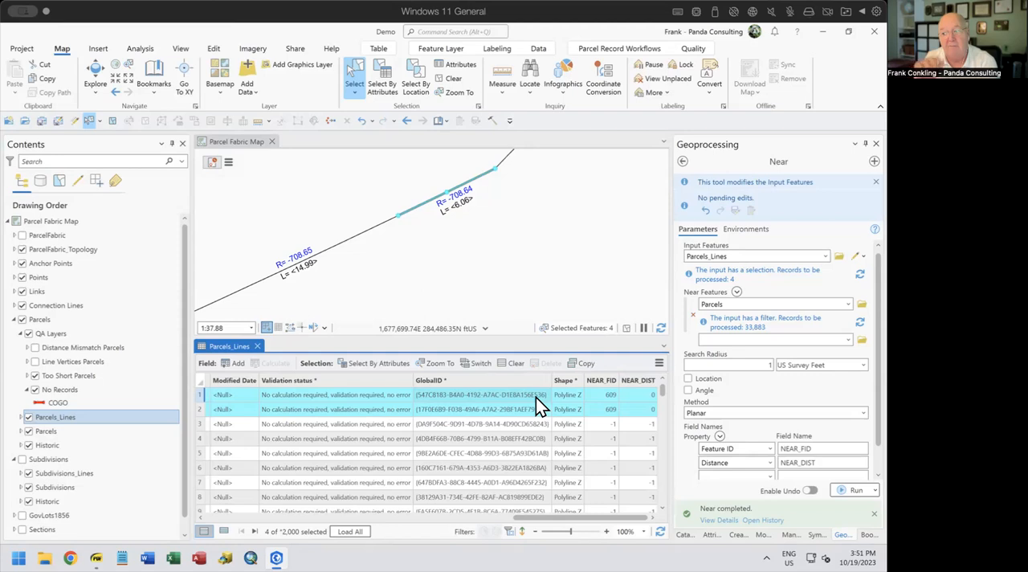
Clear the selection with the attribute table closed, and switch to the Topics page of Fixing Bad Data.pdf
{"action": "left_click", "coordinate": [443, 83]}
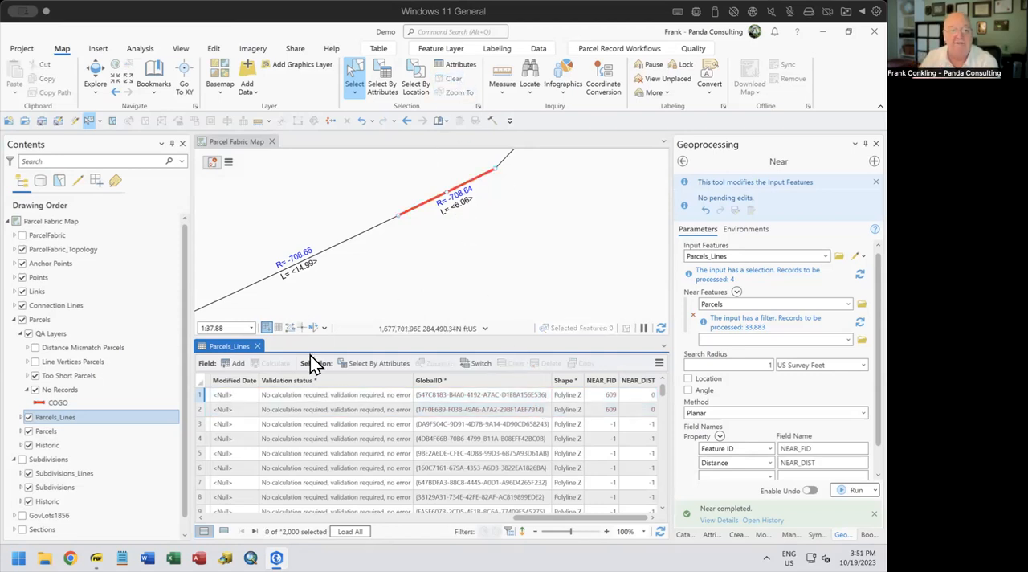
{"action": "left_click", "coordinate": [257, 346]}
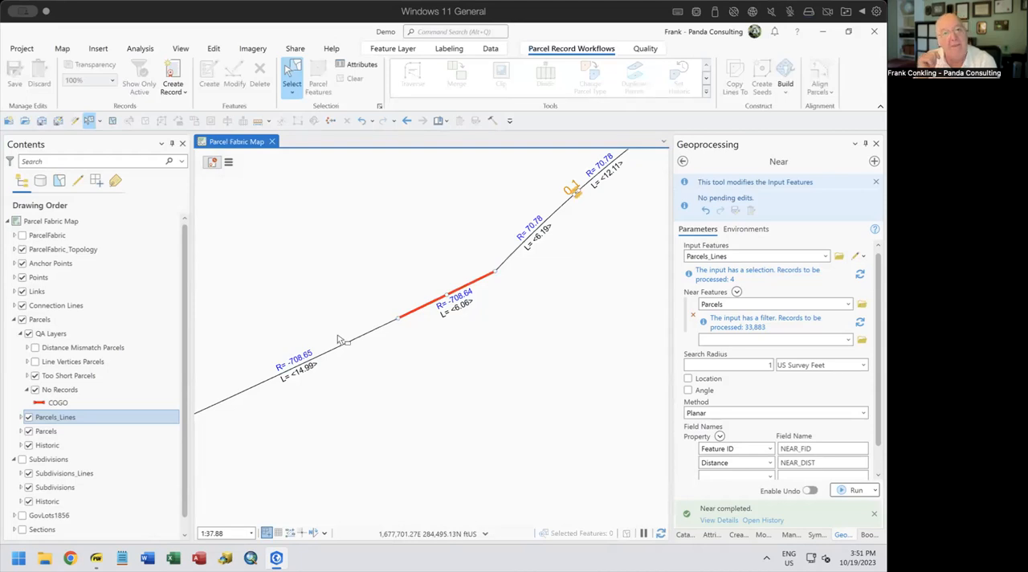
{"action": "left_click", "coordinate": [95, 558]}
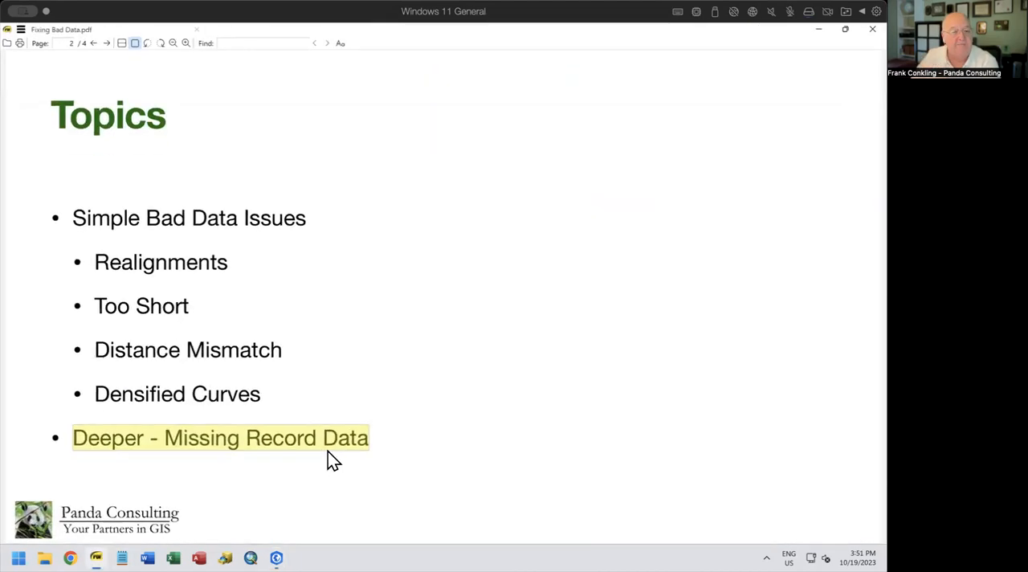